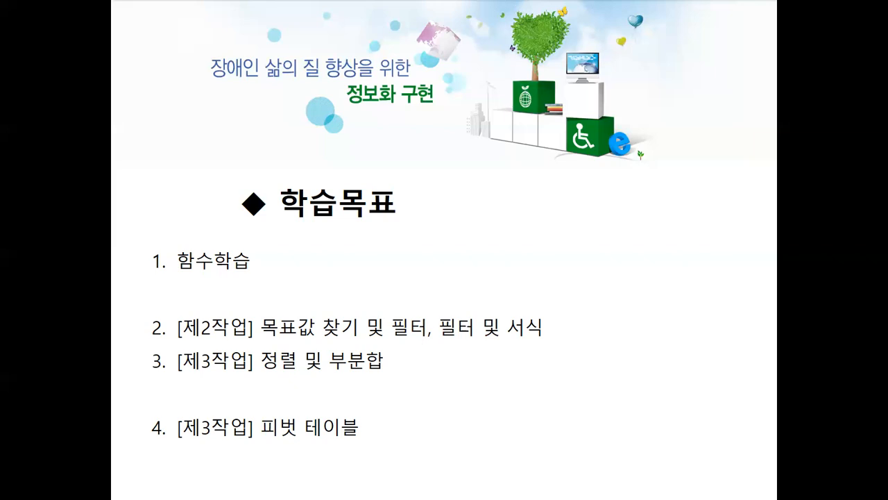
End the slide show, minimize the presentation and switch to the 0702 출판사 workbook in Excel.
{"action": "key", "text": "Escape"}
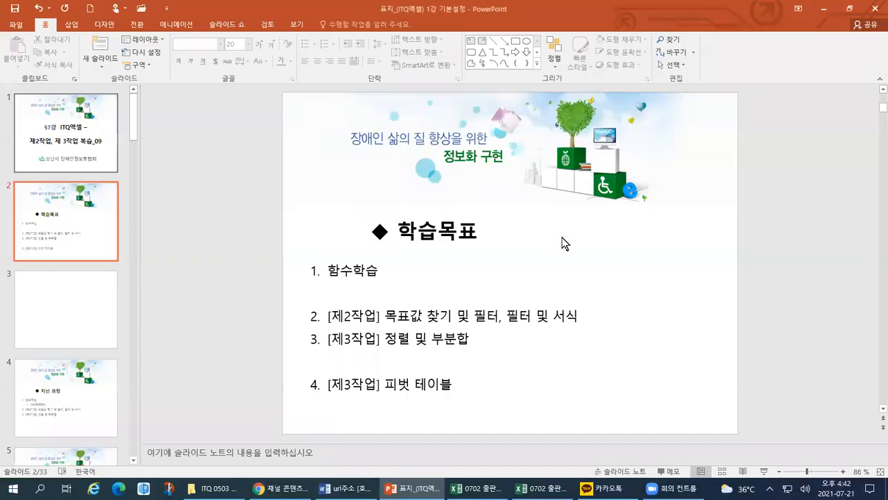
{"action": "left_click", "coordinate": [825, 10]}
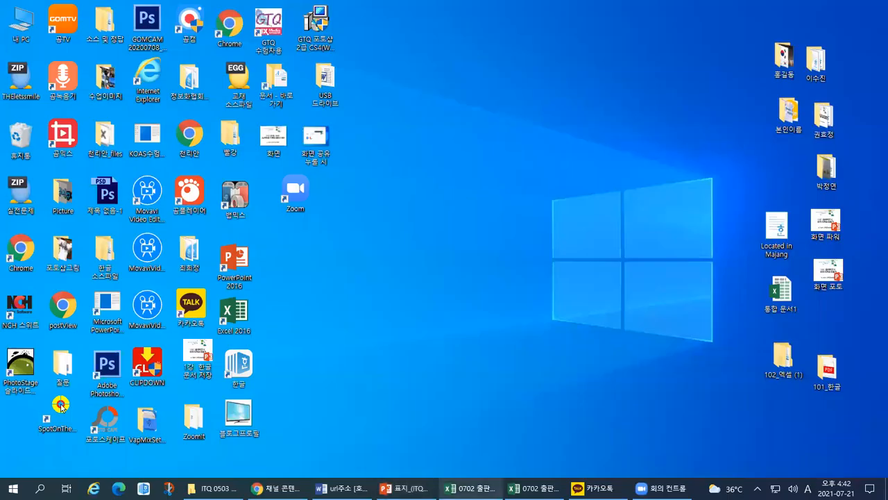
{"action": "left_click", "coordinate": [461, 488]}
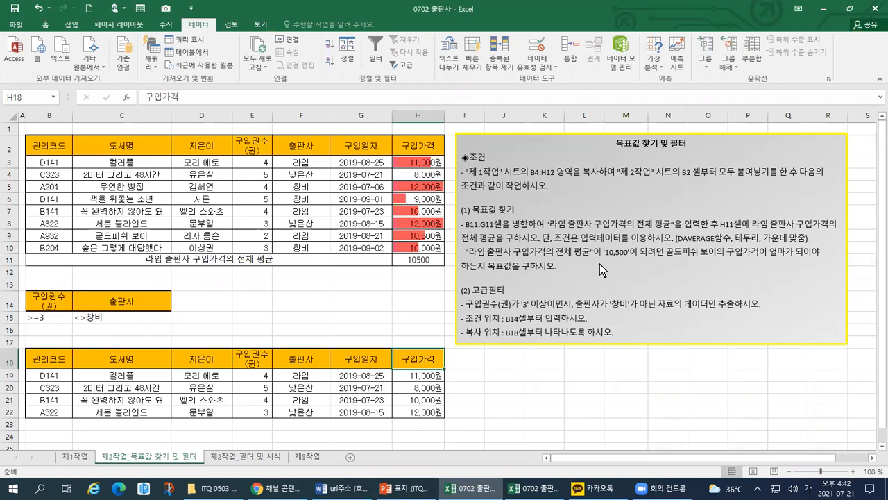
Read through the 목표값 찾기 및 필터 instructions, marking the copy, average, goal seek and advanced filter requirements.
{"action": "left_click", "coordinate": [412, 448]}
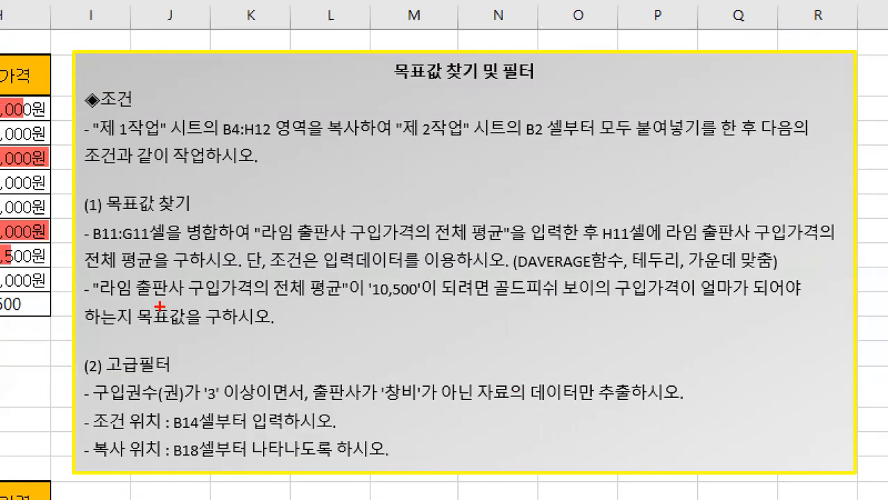
{"action": "left_click_drag", "start_coordinate": [282, 140], "coordinate": [231, 168]}
{"action": "mouse_move", "coordinate": [73, 273]}
{"action": "left_mouse_down"}
{"action": "mouse_move", "coordinate": [795, 266]}
{"action": "mouse_move", "coordinate": [797, 253]}
{"action": "left_mouse_up"}
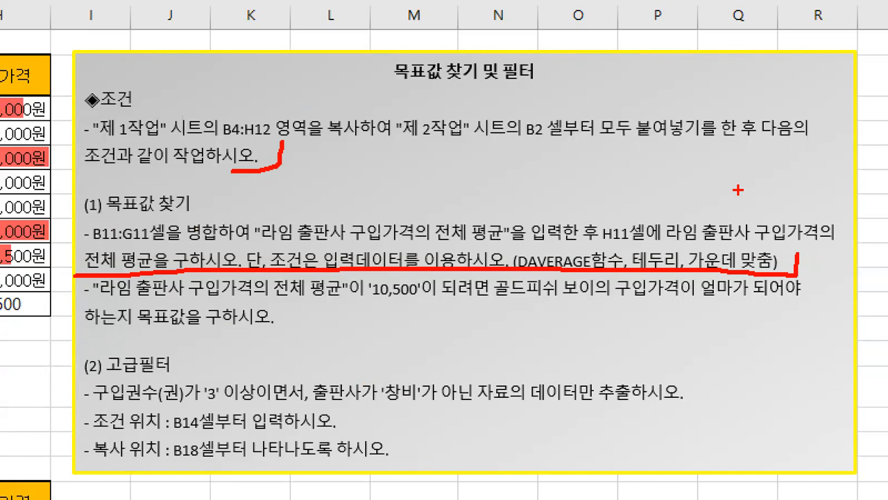
{"action": "mouse_move", "coordinate": [78, 185]}
{"action": "left_mouse_down"}
{"action": "mouse_move", "coordinate": [87, 202]}
{"action": "mouse_move", "coordinate": [103, 180]}
{"action": "left_mouse_up"}
{"action": "mouse_move", "coordinate": [67, 285]}
{"action": "left_mouse_down"}
{"action": "mouse_move", "coordinate": [91, 278]}
{"action": "mouse_move", "coordinate": [166, 298]}
{"action": "mouse_move", "coordinate": [430, 306]}
{"action": "mouse_move", "coordinate": [438, 298]}
{"action": "left_mouse_up"}
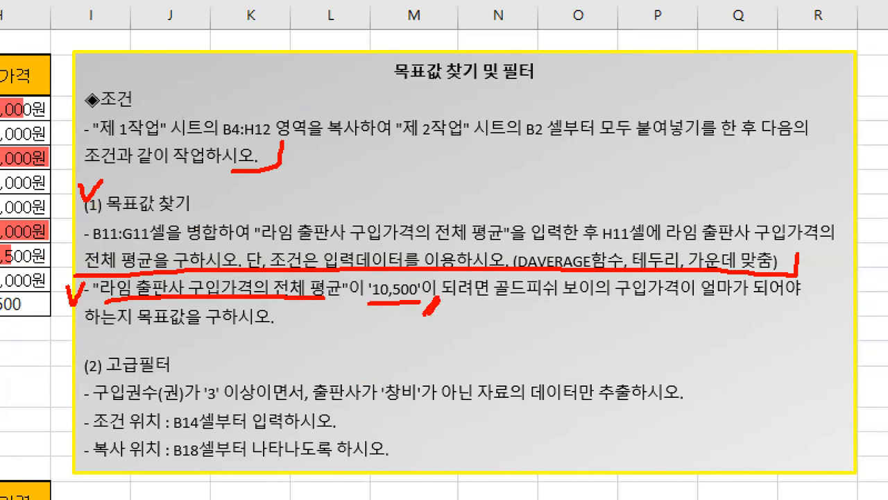
{"action": "left_click_drag", "start_coordinate": [509, 304], "coordinate": [699, 300]}
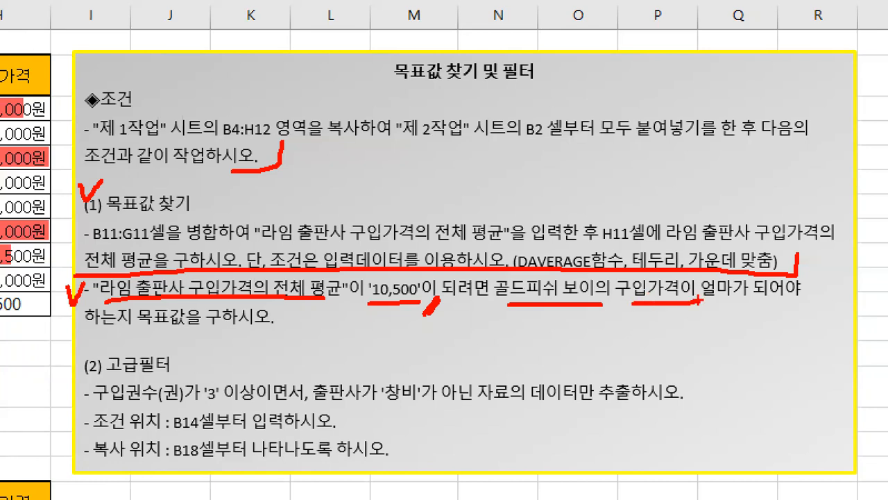
{"action": "left_click_drag", "start_coordinate": [136, 332], "coordinate": [178, 330]}
{"action": "mouse_move", "coordinate": [81, 340]}
{"action": "left_mouse_down"}
{"action": "mouse_move", "coordinate": [67, 397]}
{"action": "mouse_move", "coordinate": [91, 470]}
{"action": "left_mouse_up"}
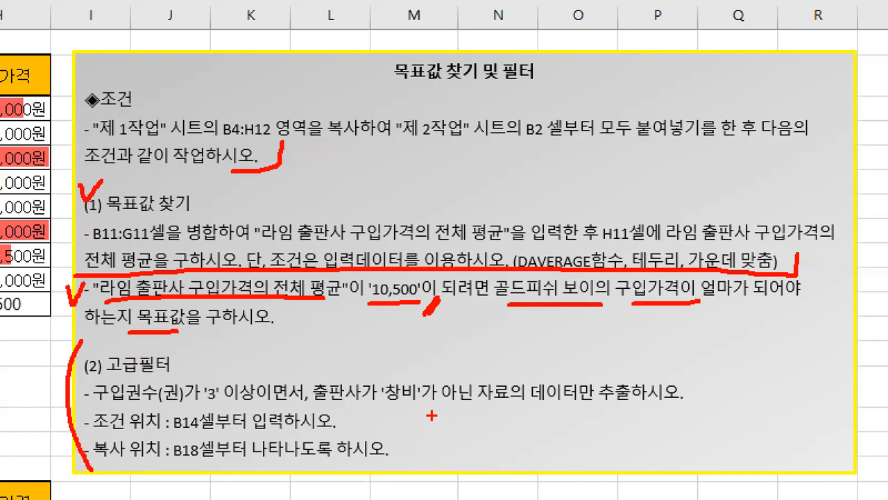
{"action": "mouse_move", "coordinate": [389, 410]}
{"action": "left_mouse_down"}
{"action": "mouse_move", "coordinate": [636, 409]}
{"action": "mouse_move", "coordinate": [637, 401]}
{"action": "left_mouse_up"}
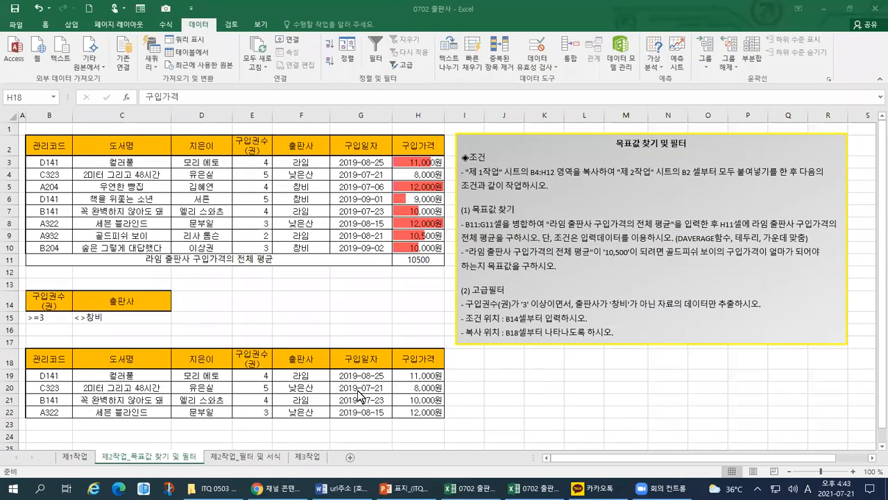
Examine the advanced filter's result table that starts at B18.
{"action": "key", "text": "ctrl+1"}
{"action": "left_click_drag", "start_coordinate": [29, 454], "coordinate": [218, 451]}
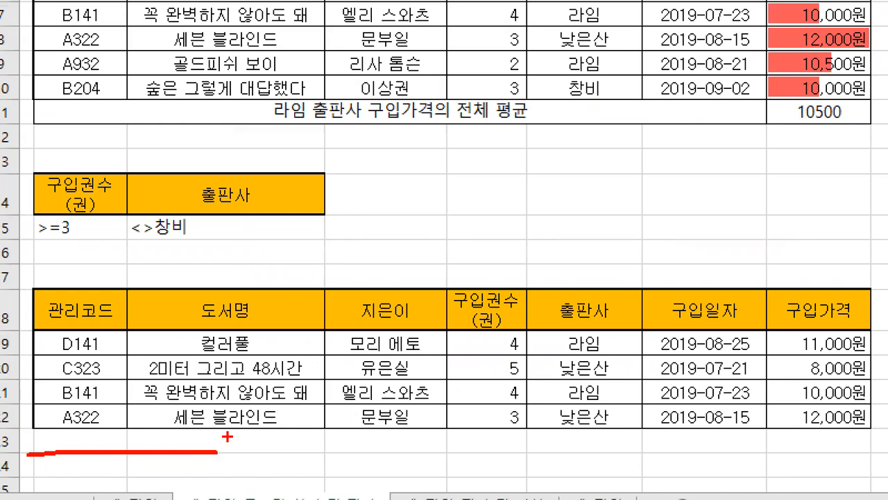
{"action": "key", "text": "Escape"}
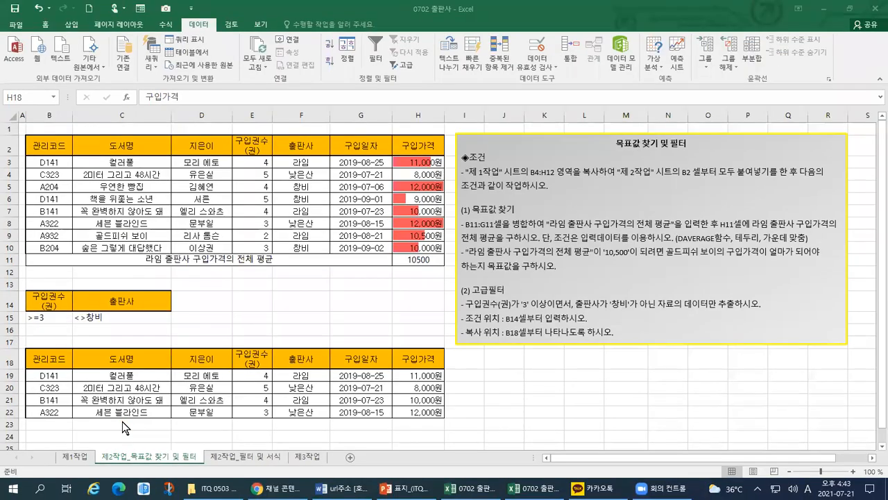
Show the 제2작업_필터 및 서식 sheet and switch to the 0702 출판사 완료 workbook.
{"action": "left_click", "coordinate": [220, 457]}
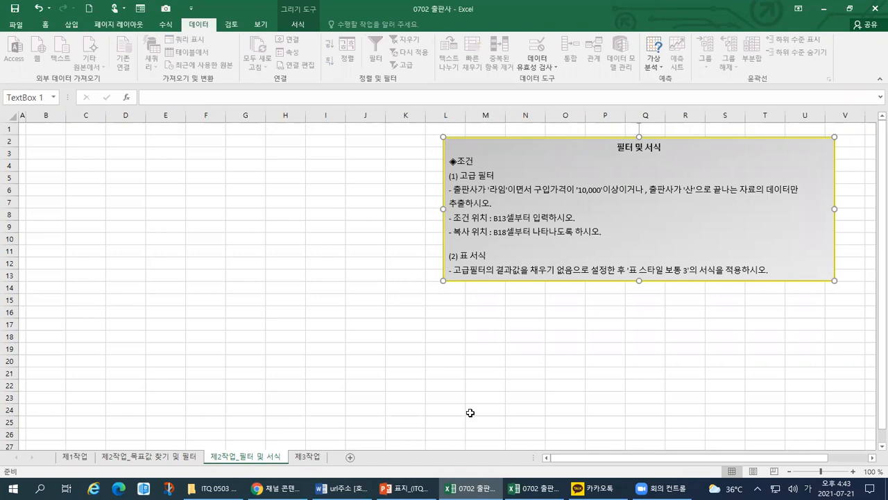
{"action": "mouse_move", "coordinate": [534, 488]}
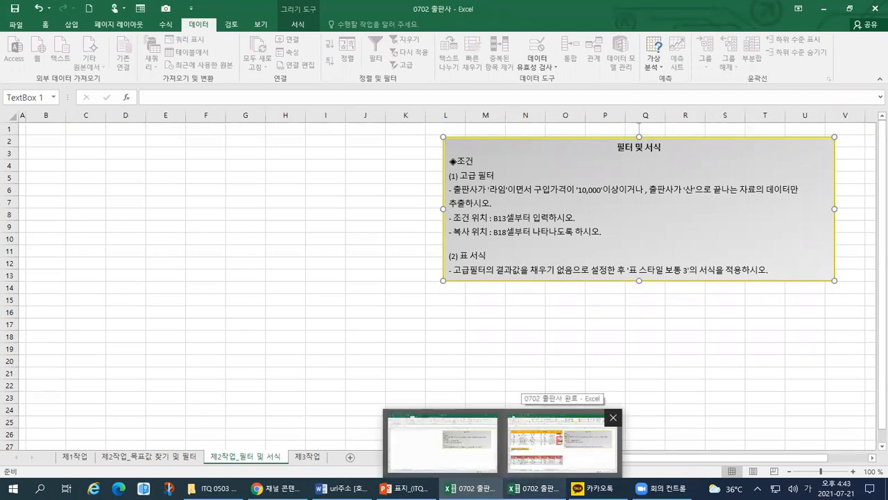
{"action": "left_click", "coordinate": [548, 444]}
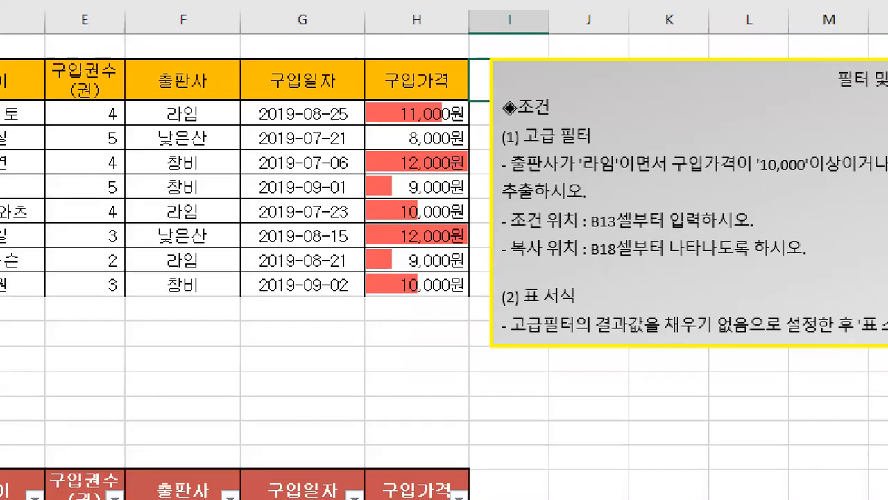
Examine the source data, the filter criteria from B13 and the styled result table from B18 on the 제2작업_필터 및 서식 sheet.
{"action": "left_click_drag", "start_coordinate": [417, 150], "coordinate": [404, 256]}
{"action": "mouse_move", "coordinate": [390, 302]}
{"action": "left_mouse_down"}
{"action": "mouse_move", "coordinate": [441, 275]}
{"action": "mouse_move", "coordinate": [444, 90]}
{"action": "mouse_move", "coordinate": [408, 83]}
{"action": "left_mouse_up"}
{"action": "key", "text": "Escape"}
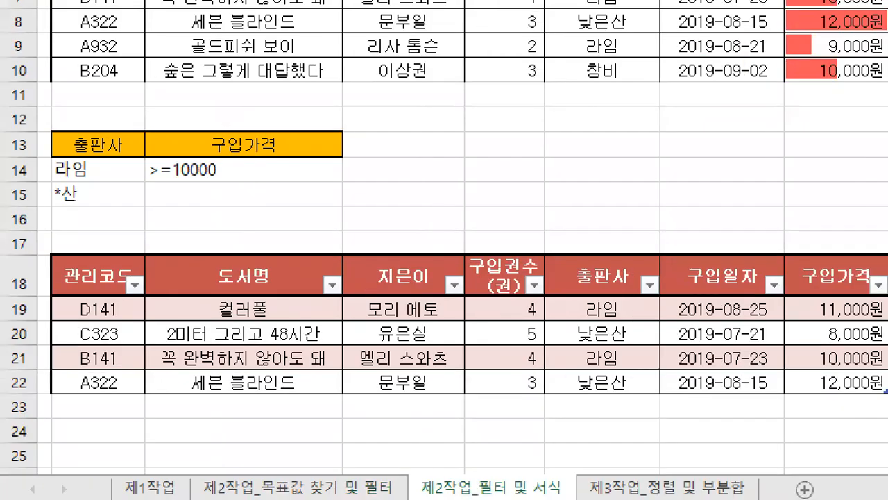
{"action": "left_click_drag", "start_coordinate": [20, 335], "coordinate": [31, 330]}
{"action": "mouse_move", "coordinate": [59, 240]}
{"action": "left_mouse_down"}
{"action": "mouse_move", "coordinate": [68, 244]}
{"action": "mouse_move", "coordinate": [33, 351]}
{"action": "mouse_move", "coordinate": [97, 416]}
{"action": "left_mouse_up"}
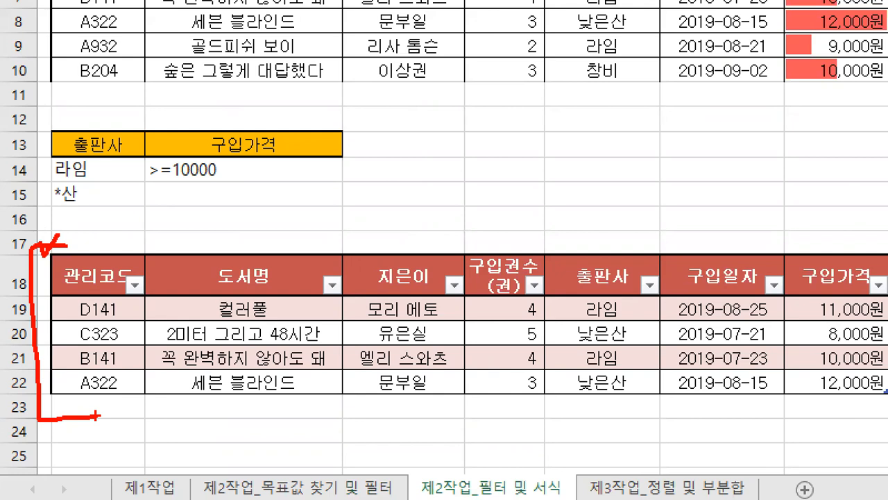
{"action": "left_click_drag", "start_coordinate": [116, 209], "coordinate": [108, 229]}
{"action": "mouse_move", "coordinate": [84, 222]}
{"action": "left_mouse_down"}
{"action": "mouse_move", "coordinate": [90, 243]}
{"action": "mouse_move", "coordinate": [132, 236]}
{"action": "left_mouse_up"}
{"action": "mouse_move", "coordinate": [123, 113]}
{"action": "left_mouse_down"}
{"action": "mouse_move", "coordinate": [38, 208]}
{"action": "mouse_move", "coordinate": [306, 196]}
{"action": "mouse_move", "coordinate": [121, 111]}
{"action": "left_mouse_up"}
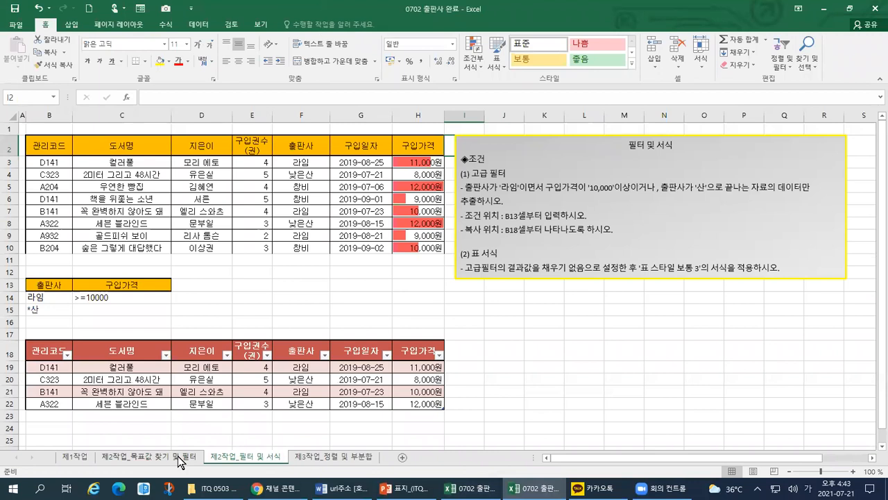
View the 제3작업_정렬 및 부분합 sheet, return to 제2작업_목표값 찾기 및 필터 and review the task sheet names.
{"action": "left_click", "coordinate": [306, 457]}
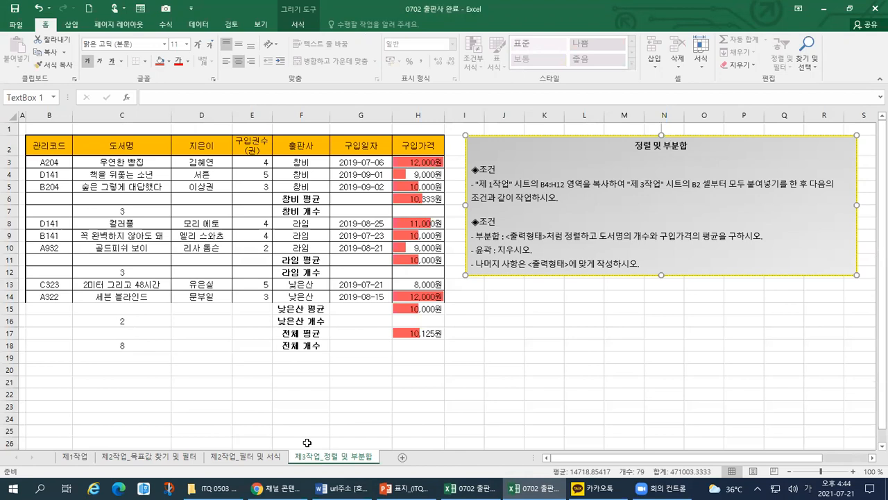
{"action": "left_click", "coordinate": [177, 458]}
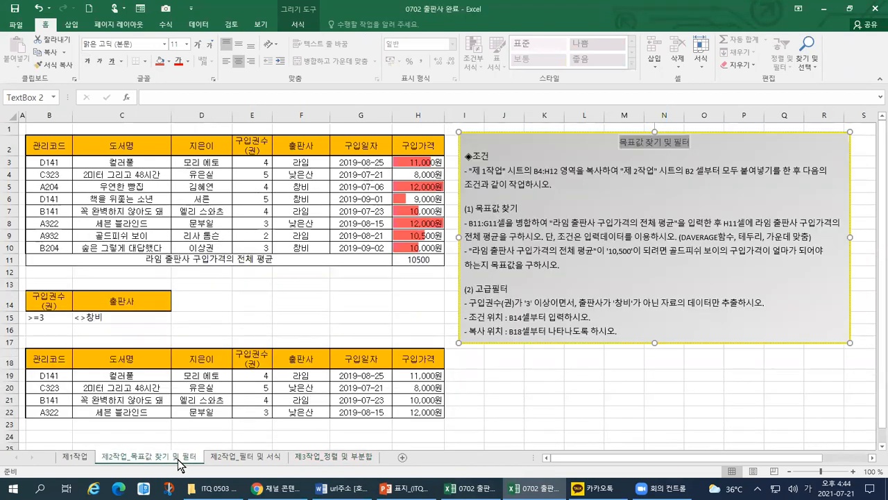
{"action": "key", "text": "ctrl+1"}
{"action": "left_click", "coordinate": [167, 438]}
{"action": "left_click_drag", "start_coordinate": [155, 397], "coordinate": [177, 383]}
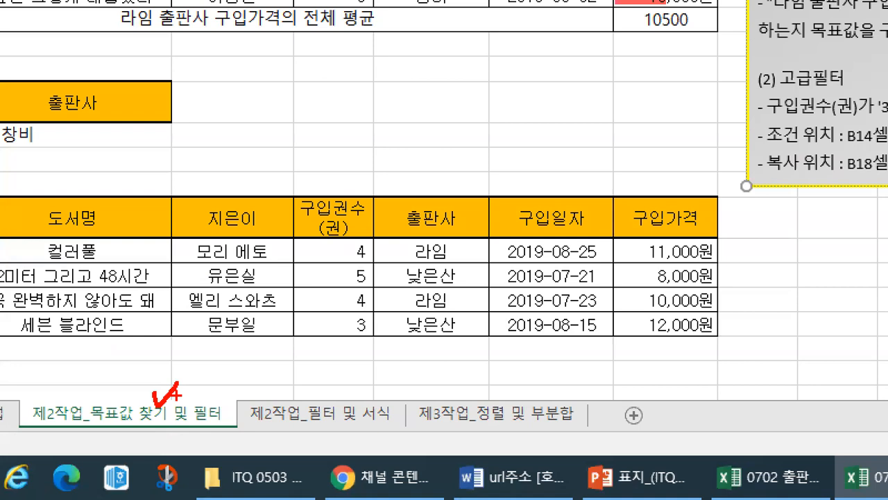
{"action": "left_click_drag", "start_coordinate": [42, 426], "coordinate": [83, 414]}
{"action": "left_click_drag", "start_coordinate": [240, 427], "coordinate": [294, 417]}
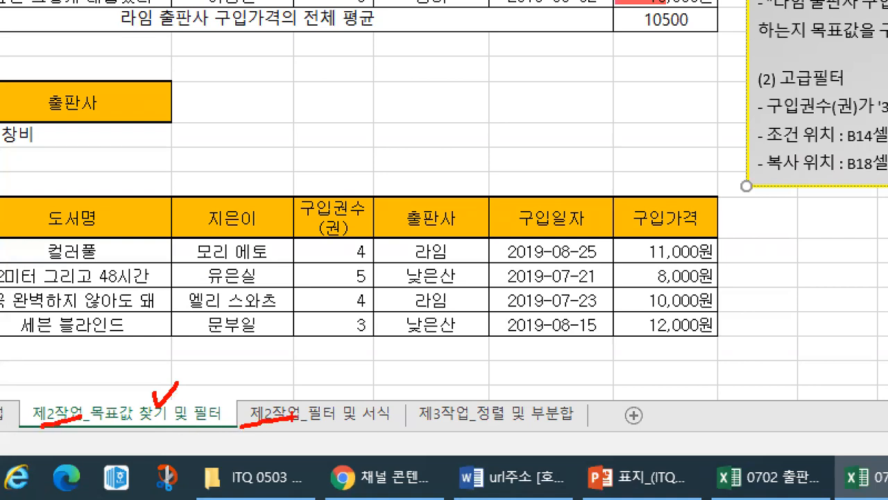
{"action": "left_click_drag", "start_coordinate": [426, 432], "coordinate": [469, 424]}
{"action": "left_click_drag", "start_coordinate": [422, 393], "coordinate": [442, 383]}
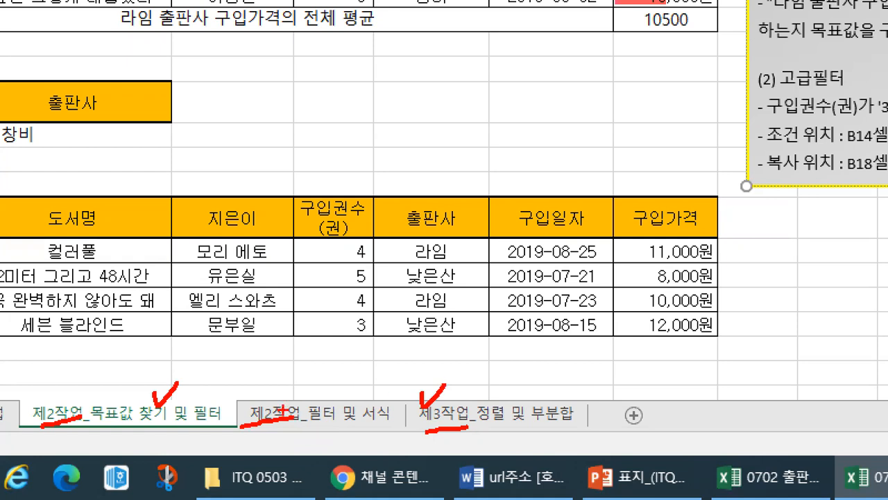
{"action": "left_click_drag", "start_coordinate": [103, 378], "coordinate": [131, 379]}
{"action": "left_click_drag", "start_coordinate": [74, 437], "coordinate": [233, 430]}
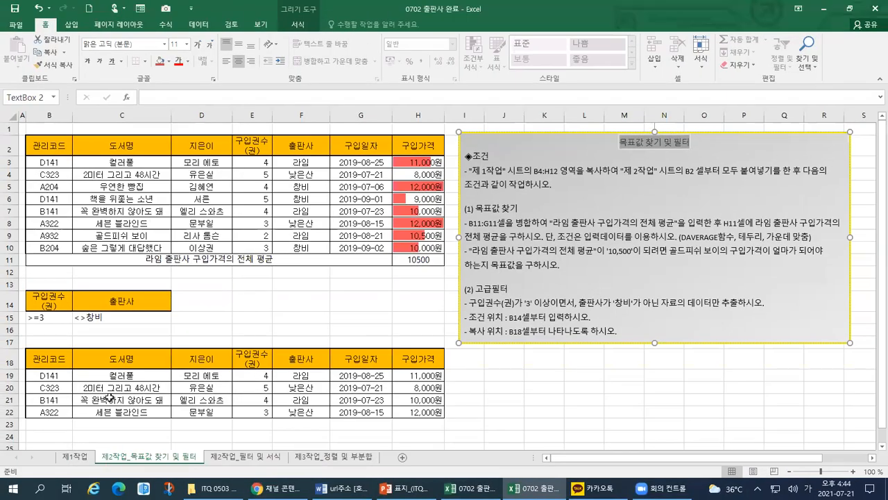
Delete columns B through H on the 제2작업_목표값 찾기 및 필터 sheet and move the instruction text box to start at column L.
{"action": "left_click_drag", "start_coordinate": [33, 286], "coordinate": [427, 417]}
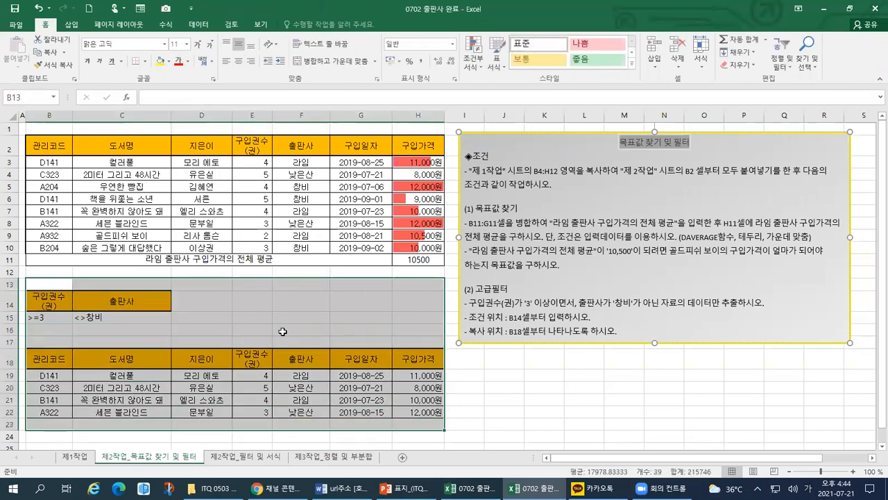
{"action": "left_click_drag", "start_coordinate": [46, 116], "coordinate": [418, 118]}
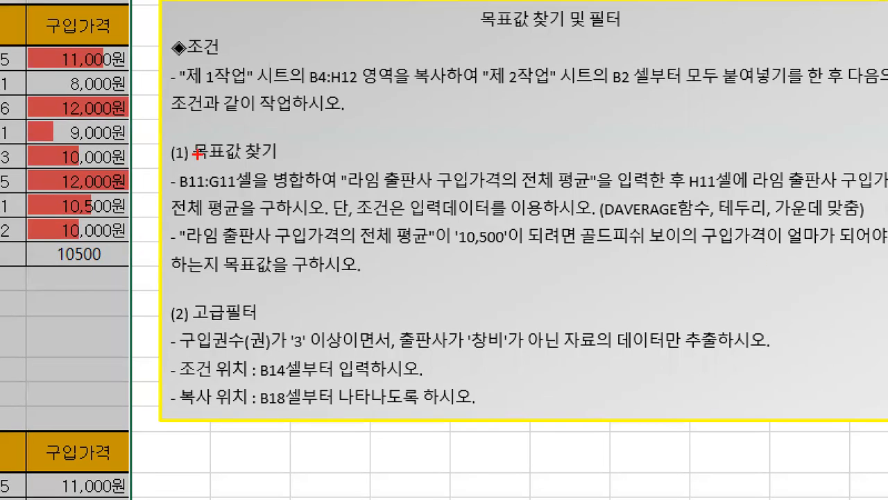
{"action": "left_click_drag", "start_coordinate": [154, 166], "coordinate": [304, 161]}
{"action": "left_click_drag", "start_coordinate": [151, 329], "coordinate": [283, 321]}
{"action": "key", "text": "Escape"}
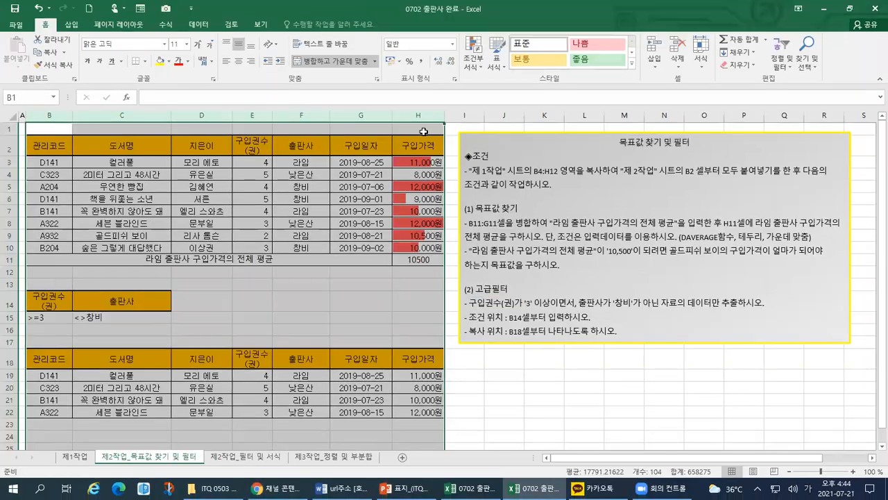
{"action": "right_click", "coordinate": [425, 122]}
{"action": "left_click", "coordinate": [458, 216]}
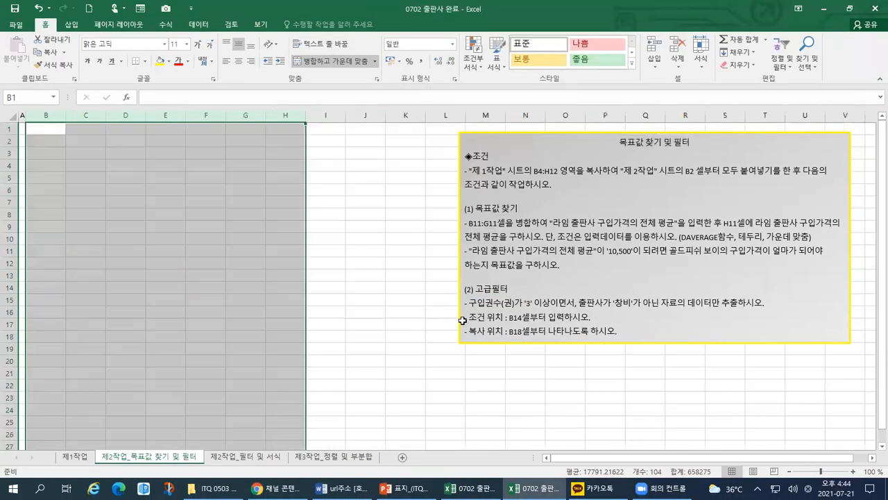
{"action": "left_click", "coordinate": [113, 131]}
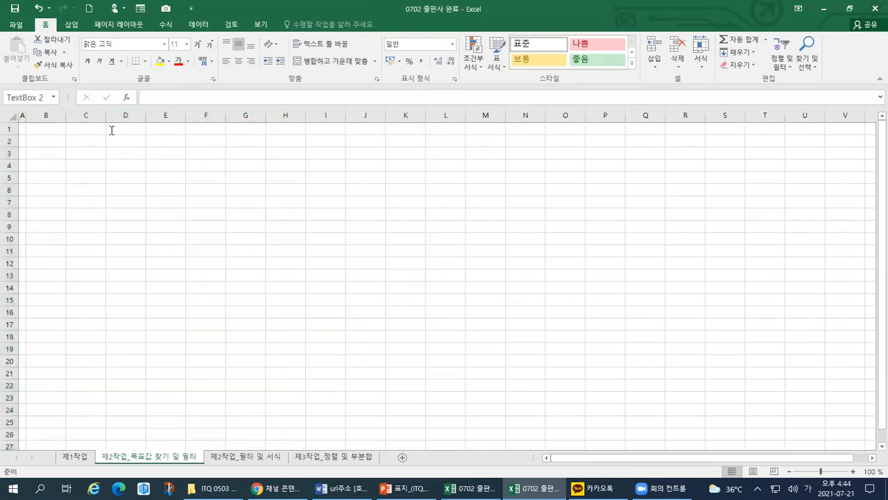
{"action": "left_click_drag", "start_coordinate": [47, 133], "coordinate": [432, 131]}
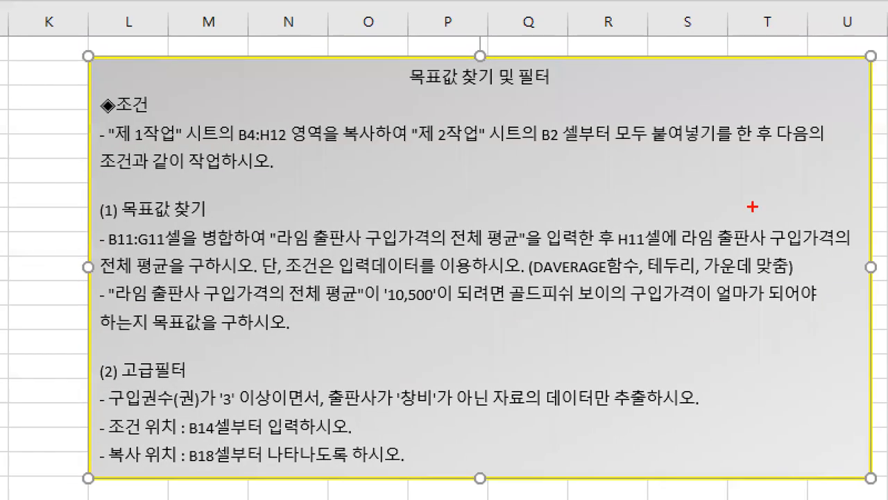
Review the instruction about copying B4:H12 from the 제1작업 sheet, marking the title and the range.
{"action": "left_click_drag", "start_coordinate": [393, 95], "coordinate": [566, 84]}
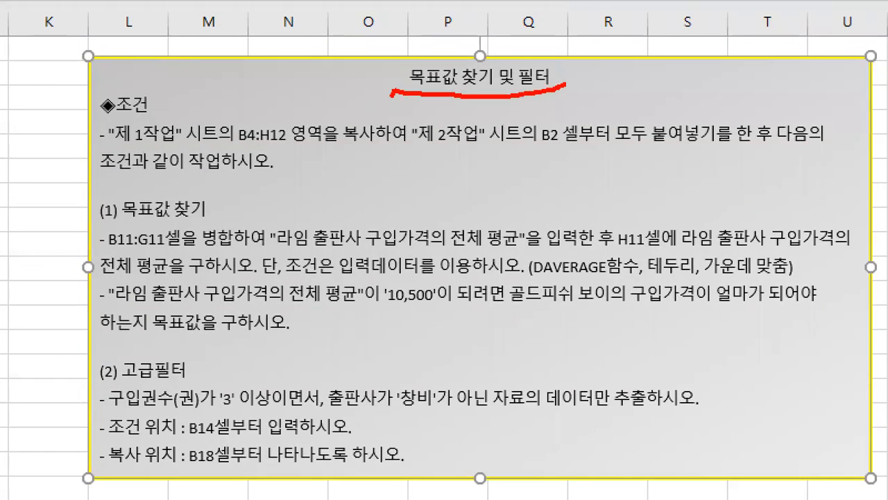
{"action": "left_click_drag", "start_coordinate": [138, 86], "coordinate": [157, 82]}
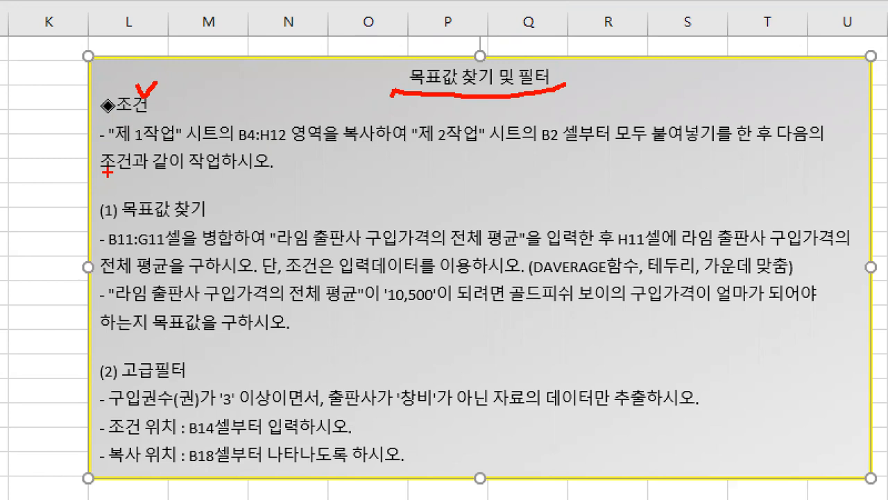
{"action": "left_click_drag", "start_coordinate": [110, 147], "coordinate": [374, 142]}
{"action": "left_click_drag", "start_coordinate": [394, 93], "coordinate": [376, 159]}
{"action": "mouse_move", "coordinate": [239, 113]}
{"action": "left_mouse_down"}
{"action": "mouse_move", "coordinate": [241, 124]}
{"action": "mouse_move", "coordinate": [251, 117]}
{"action": "left_mouse_up"}
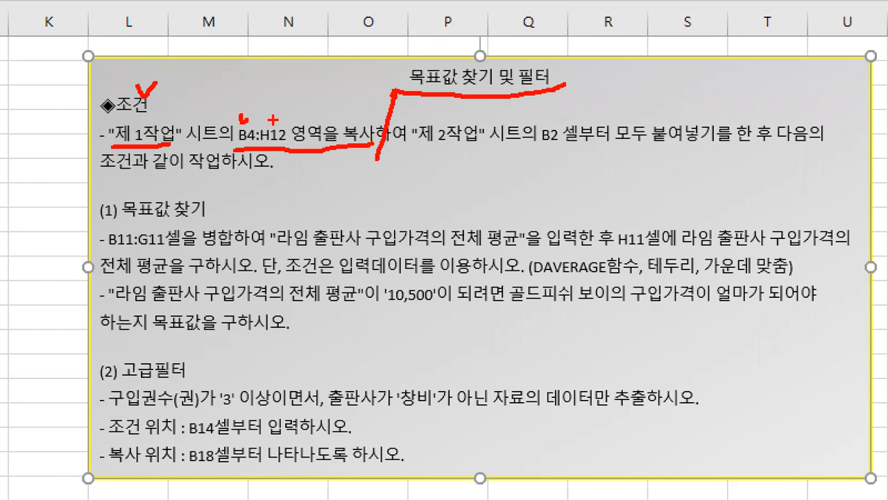
{"action": "key", "text": "Escape"}
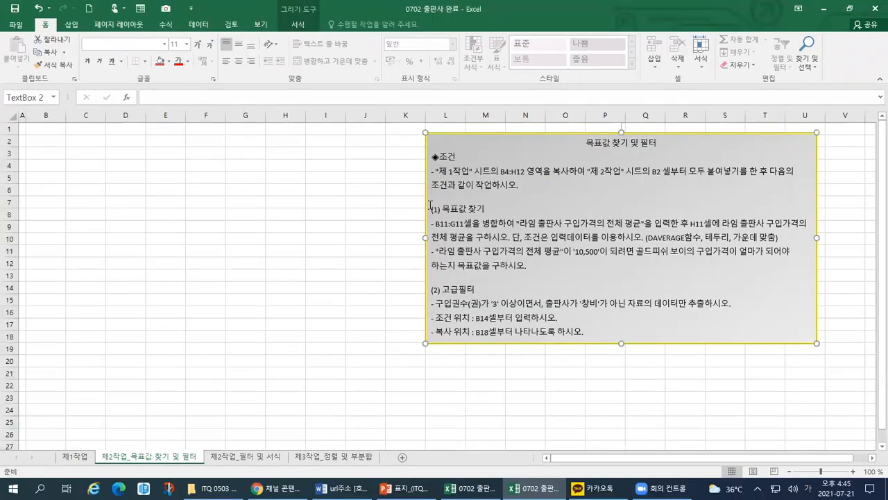
Open the 제1작업 sheet and select the title shape above the table.
{"action": "key", "text": "ctrl+1"}
{"action": "left_click", "coordinate": [76, 447]}
{"action": "mouse_move", "coordinate": [99, 416]}
{"action": "left_mouse_down"}
{"action": "mouse_move", "coordinate": [103, 425]}
{"action": "mouse_move", "coordinate": [115, 413]}
{"action": "mouse_move", "coordinate": [106, 449]}
{"action": "mouse_move", "coordinate": [115, 449]}
{"action": "left_mouse_up"}
{"action": "key", "text": "Escape"}
{"action": "left_click", "coordinate": [76, 456]}
{"action": "key", "text": "ctrl+1"}
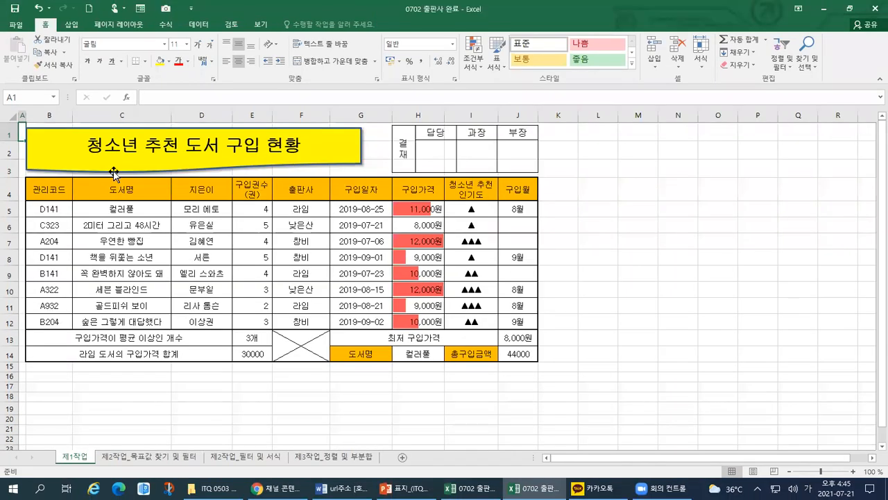
{"action": "left_click", "coordinate": [113, 169]}
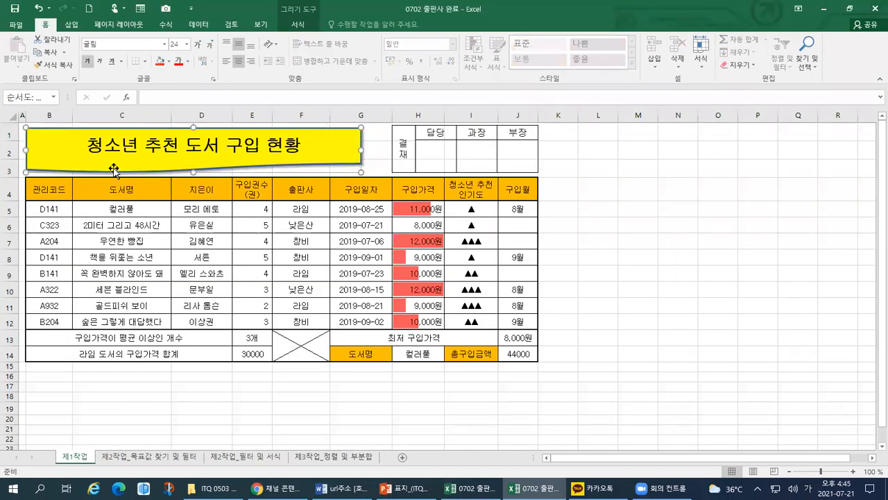
Review the parts of the 제1작업 sheet, selecting the approval box picture and marking the box, the title and the table.
{"action": "left_click", "coordinate": [401, 144]}
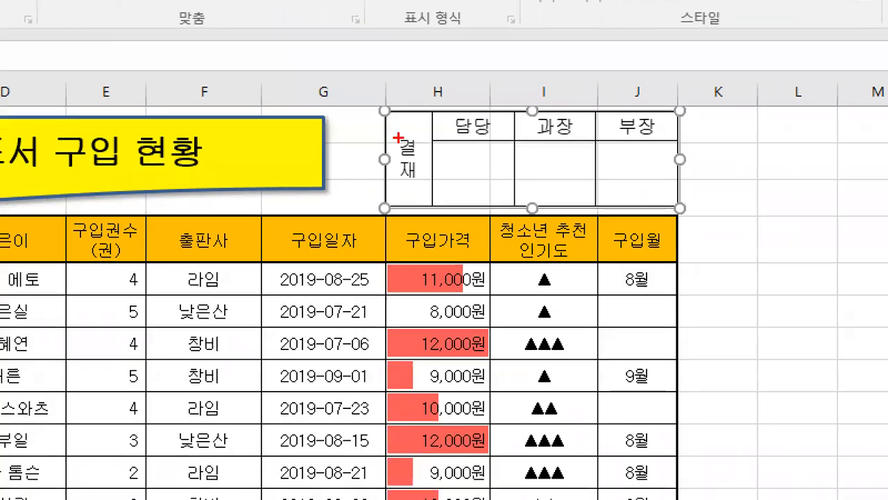
{"action": "mouse_move", "coordinate": [392, 136]}
{"action": "left_mouse_down"}
{"action": "mouse_move", "coordinate": [397, 145]}
{"action": "mouse_move", "coordinate": [405, 136]}
{"action": "left_mouse_up"}
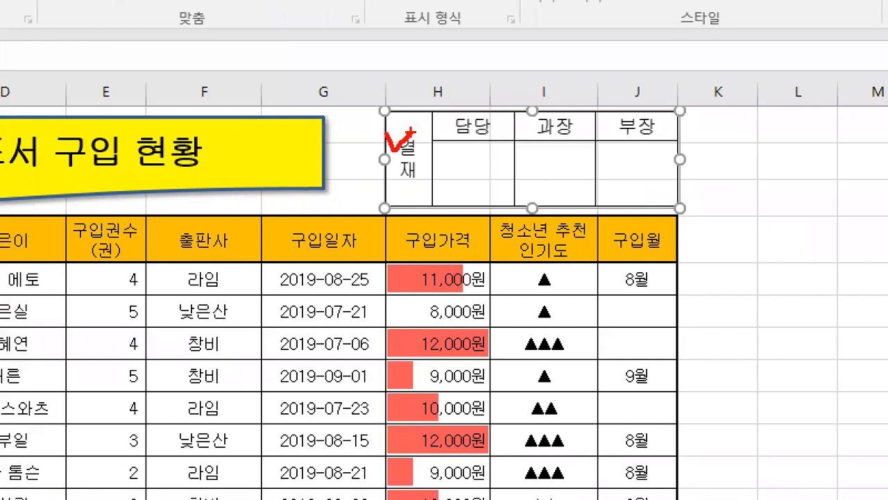
{"action": "left_click_drag", "start_coordinate": [186, 147], "coordinate": [239, 139]}
{"action": "left_click_drag", "start_coordinate": [697, 248], "coordinate": [742, 229]}
{"action": "mouse_move", "coordinate": [685, 223]}
{"action": "left_mouse_down"}
{"action": "mouse_move", "coordinate": [685, 260]}
{"action": "mouse_move", "coordinate": [724, 268]}
{"action": "left_mouse_up"}
{"action": "mouse_move", "coordinate": [154, 216]}
{"action": "left_mouse_down"}
{"action": "mouse_move", "coordinate": [486, 216]}
{"action": "mouse_move", "coordinate": [687, 308]}
{"action": "mouse_move", "coordinate": [685, 467]}
{"action": "left_mouse_up"}
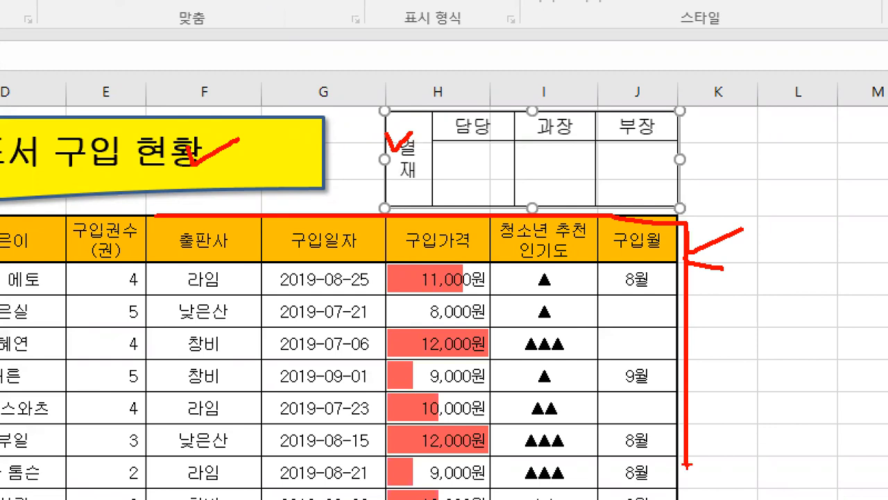
{"action": "key", "text": "Escape"}
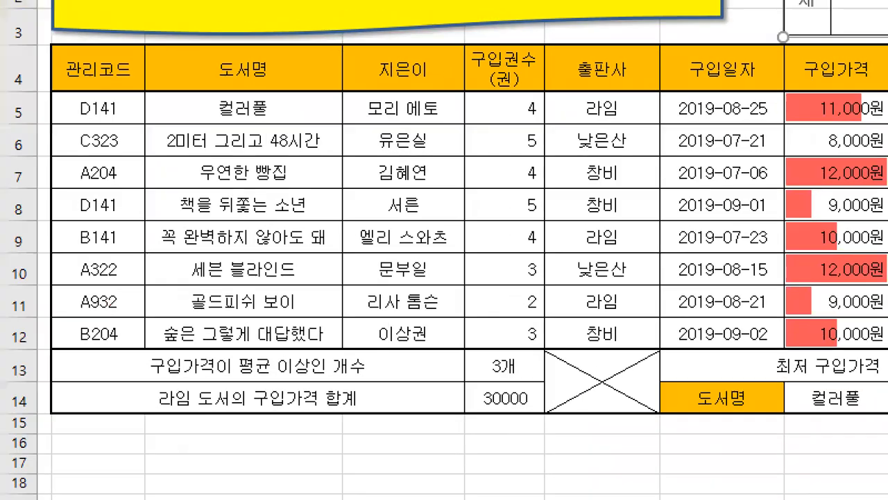
{"action": "mouse_move", "coordinate": [480, 468]}
{"action": "left_mouse_down"}
{"action": "mouse_move", "coordinate": [145, 174]}
{"action": "mouse_move", "coordinate": [649, 38]}
{"action": "mouse_move", "coordinate": [791, 309]}
{"action": "mouse_move", "coordinate": [473, 410]}
{"action": "mouse_move", "coordinate": [457, 408]}
{"action": "mouse_move", "coordinate": [487, 449]}
{"action": "left_mouse_up"}
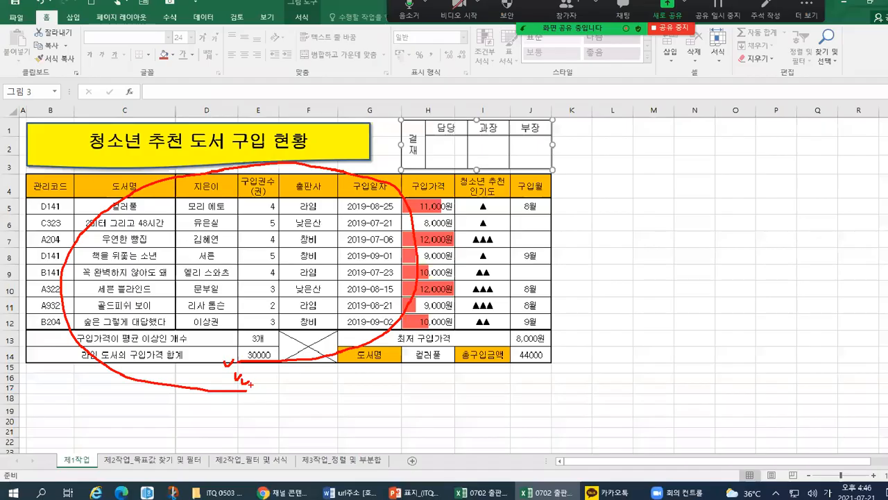
{"action": "key", "text": "Escape"}
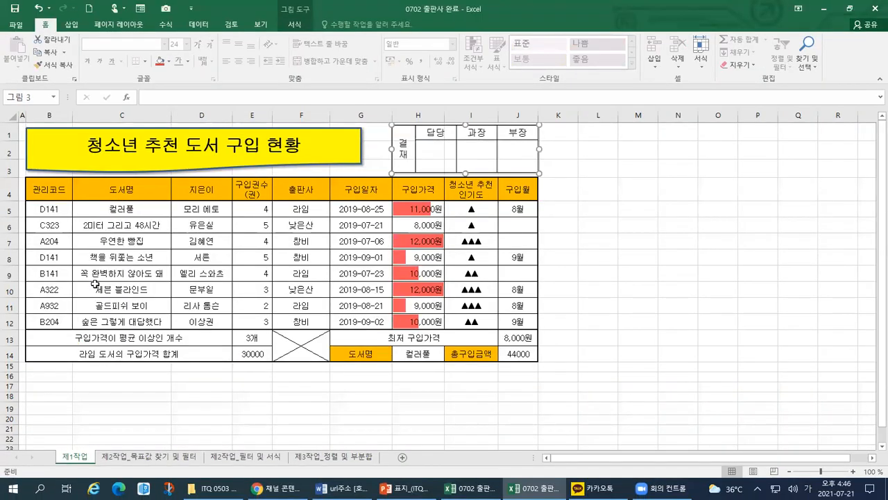
Select the range B4:H12 on the 제1작업 sheet, mark its extent and copy it.
{"action": "left_click", "coordinate": [51, 194]}
{"action": "left_click_drag", "start_coordinate": [51, 194], "coordinate": [412, 325]}
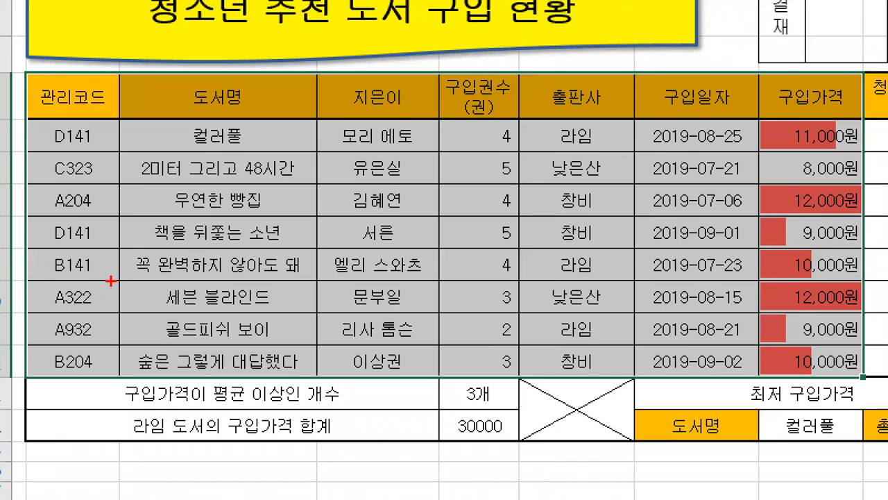
{"action": "left_click_drag", "start_coordinate": [53, 65], "coordinate": [83, 53]}
{"action": "mouse_move", "coordinate": [799, 75]}
{"action": "left_mouse_down"}
{"action": "mouse_move", "coordinate": [859, 70]}
{"action": "mouse_move", "coordinate": [865, 285]}
{"action": "mouse_move", "coordinate": [852, 382]}
{"action": "mouse_move", "coordinate": [33, 249]}
{"action": "mouse_move", "coordinate": [701, 94]}
{"action": "mouse_move", "coordinate": [585, 396]}
{"action": "left_mouse_up"}
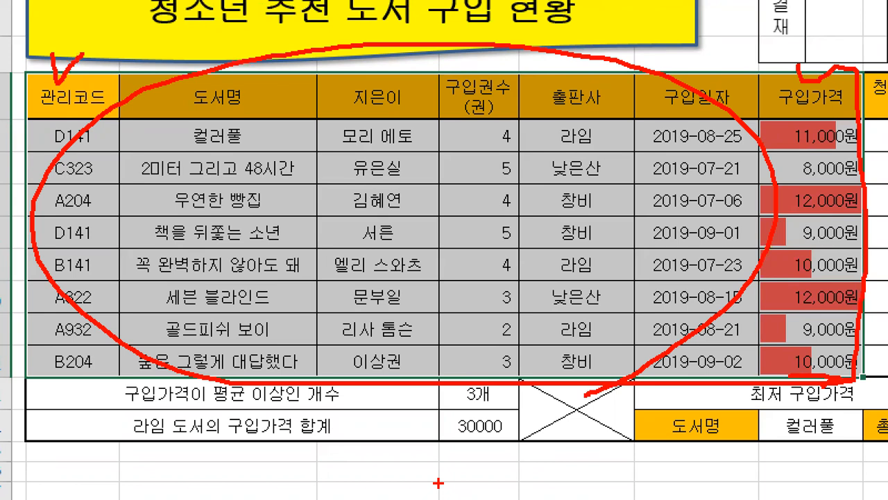
{"action": "left_click_drag", "start_coordinate": [479, 66], "coordinate": [544, 61]}
{"action": "key", "text": "Escape"}
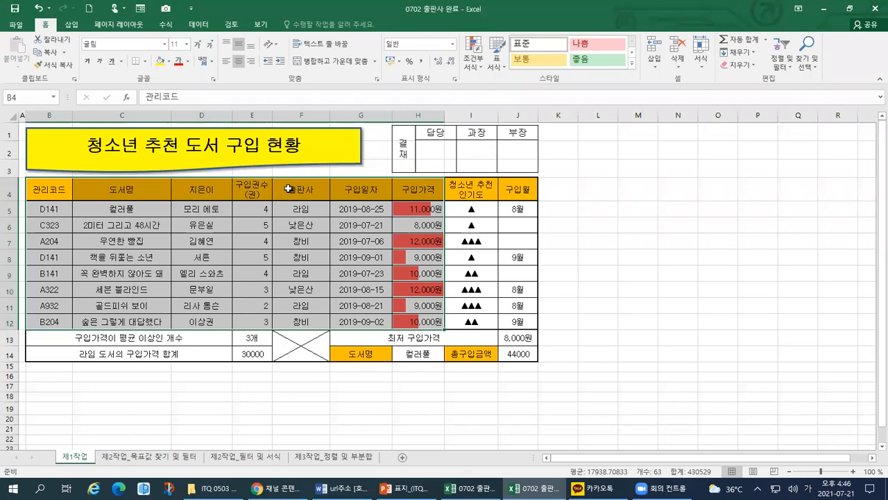
{"action": "key", "text": "ctrl+c"}
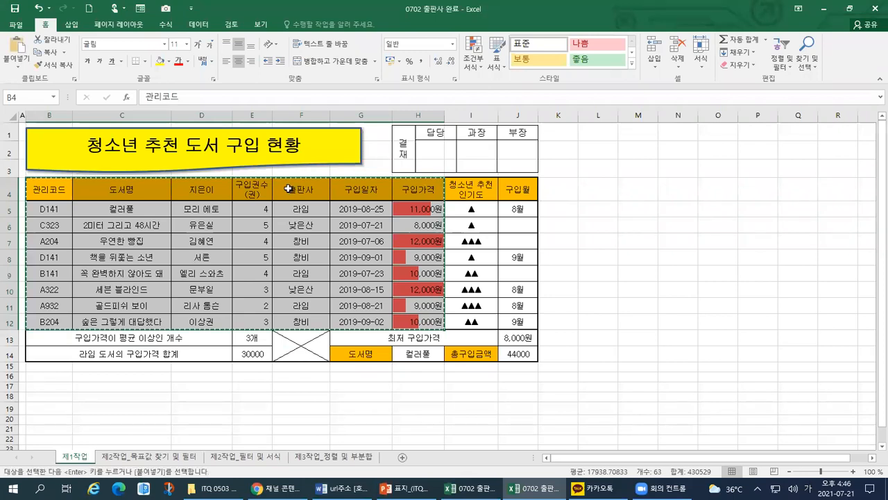
{"action": "key", "text": "ctrl+1"}
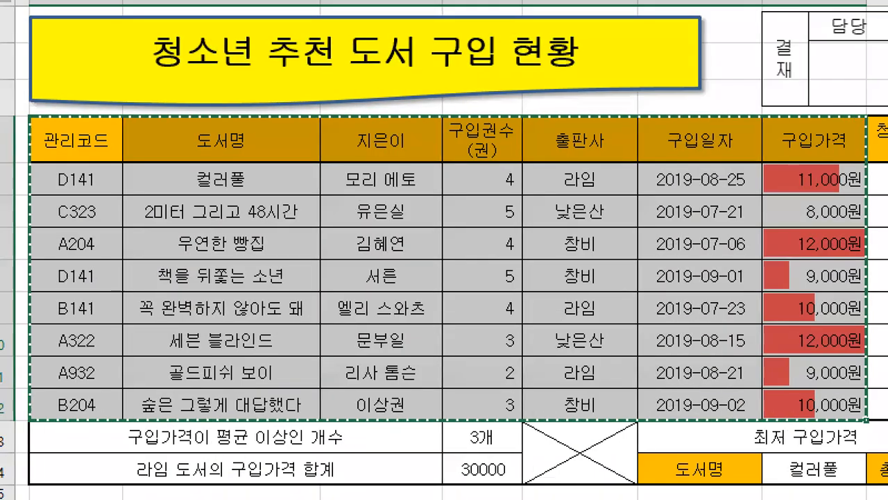
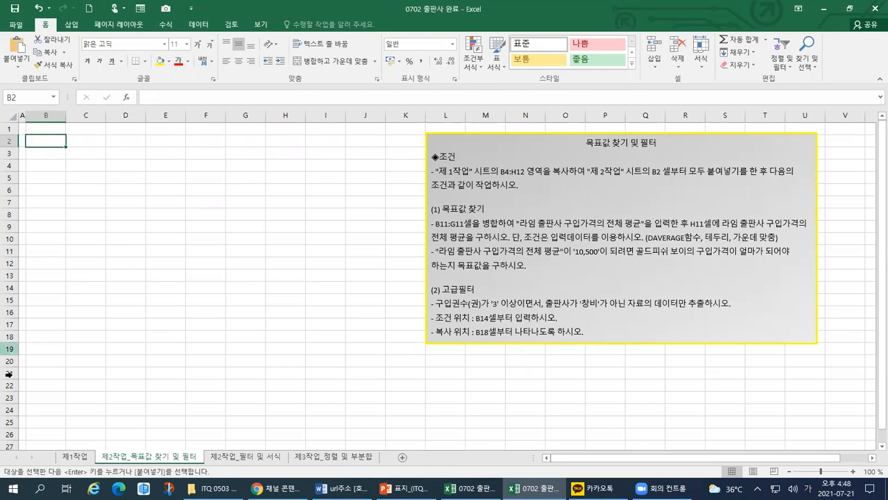
Switch to the 0702 출판사 workbook and try pasting the copied table normally at B2 of 제2작업_필터 및 서식.
{"action": "left_click", "coordinate": [79, 457]}
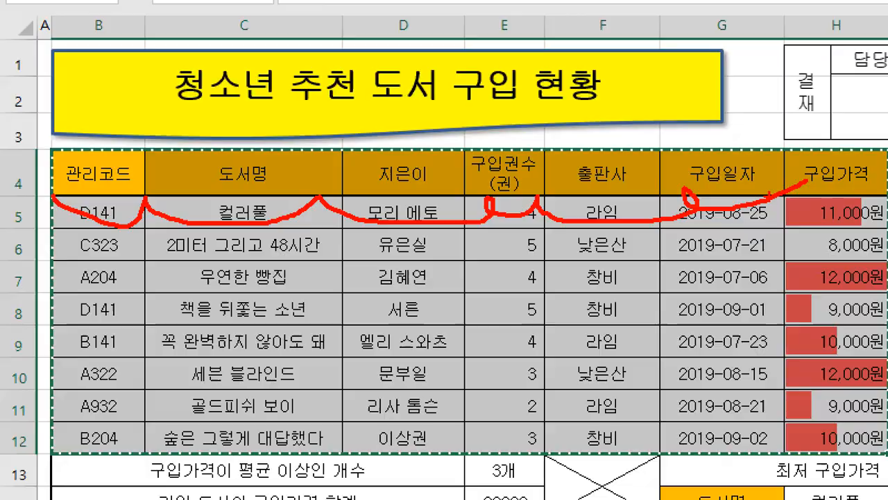
{"action": "key", "text": "alt+Tab"}
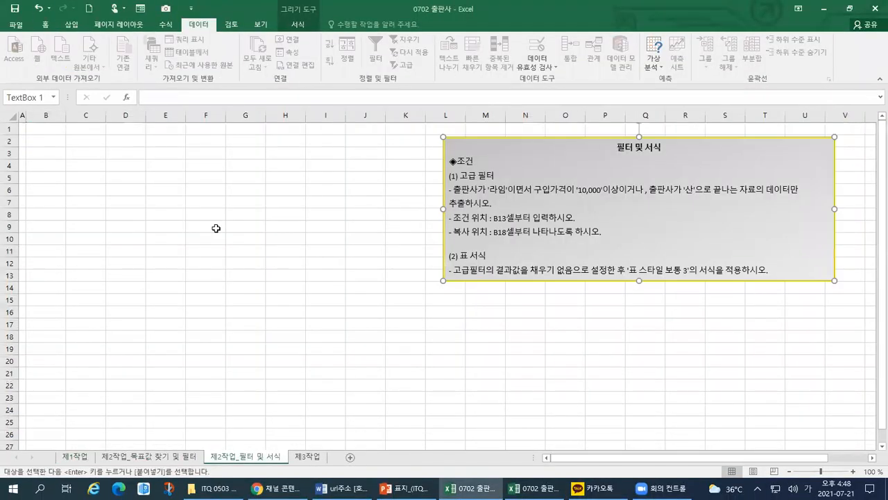
{"action": "left_click", "coordinate": [216, 229]}
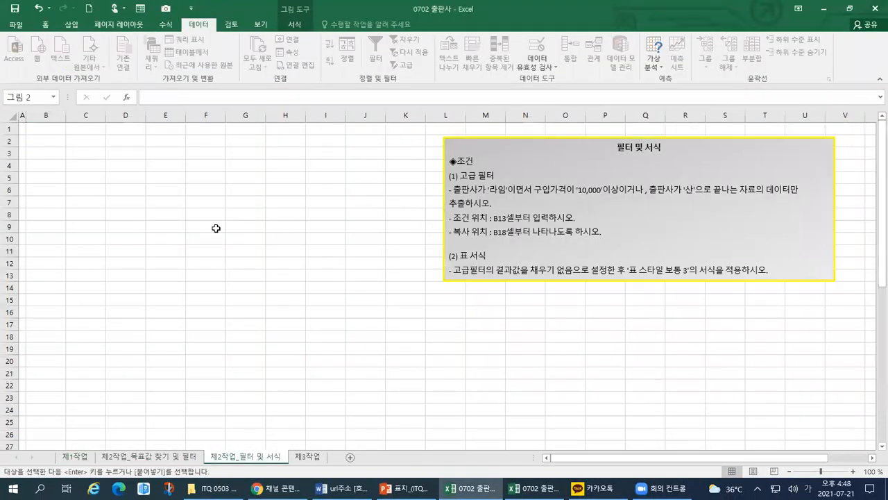
{"action": "left_click", "coordinate": [51, 154]}
{"action": "left_click", "coordinate": [49, 141]}
{"action": "key", "text": "ctrl+v"}
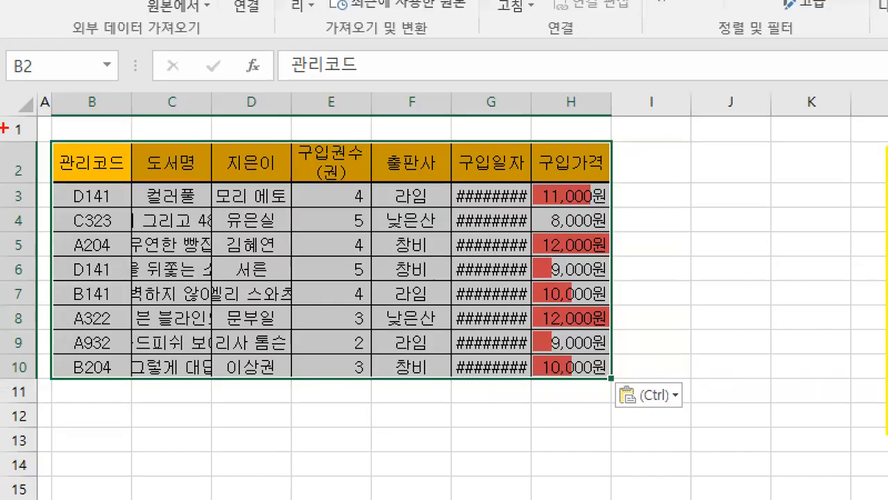
Mark the column widths and cut-off contents of the pasted table, then undo the paste.
{"action": "mouse_move", "coordinate": [57, 137]}
{"action": "left_mouse_down"}
{"action": "mouse_move", "coordinate": [183, 119]}
{"action": "mouse_move", "coordinate": [290, 138]}
{"action": "mouse_move", "coordinate": [354, 119]}
{"action": "mouse_move", "coordinate": [368, 138]}
{"action": "mouse_move", "coordinate": [603, 142]}
{"action": "left_mouse_up"}
{"action": "mouse_move", "coordinate": [514, 195]}
{"action": "left_mouse_down"}
{"action": "mouse_move", "coordinate": [490, 232]}
{"action": "mouse_move", "coordinate": [513, 263]}
{"action": "mouse_move", "coordinate": [472, 361]}
{"action": "mouse_move", "coordinate": [495, 380]}
{"action": "left_mouse_up"}
{"action": "mouse_move", "coordinate": [177, 185]}
{"action": "left_mouse_down"}
{"action": "mouse_move", "coordinate": [164, 208]}
{"action": "mouse_move", "coordinate": [193, 202]}
{"action": "mouse_move", "coordinate": [156, 329]}
{"action": "mouse_move", "coordinate": [179, 389]}
{"action": "left_mouse_up"}
{"action": "mouse_move", "coordinate": [51, 145]}
{"action": "left_mouse_down"}
{"action": "mouse_move", "coordinate": [233, 165]}
{"action": "mouse_move", "coordinate": [307, 142]}
{"action": "left_mouse_up"}
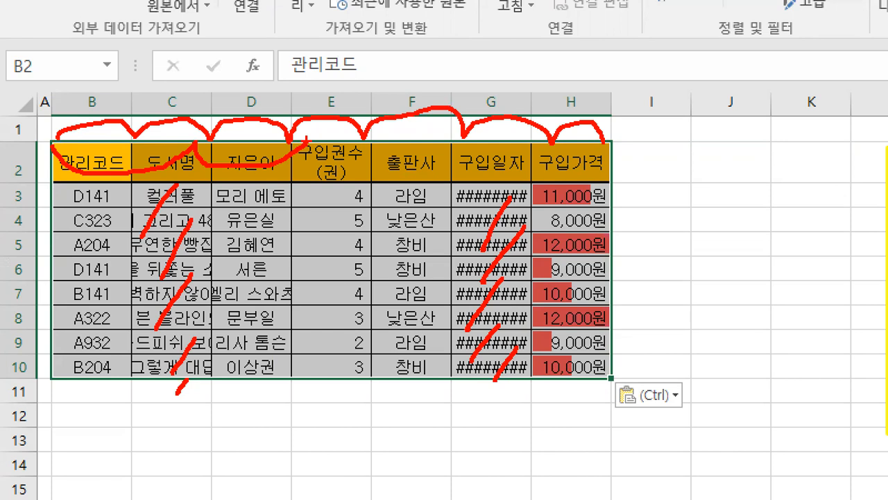
{"action": "key", "text": "ctrl+z"}
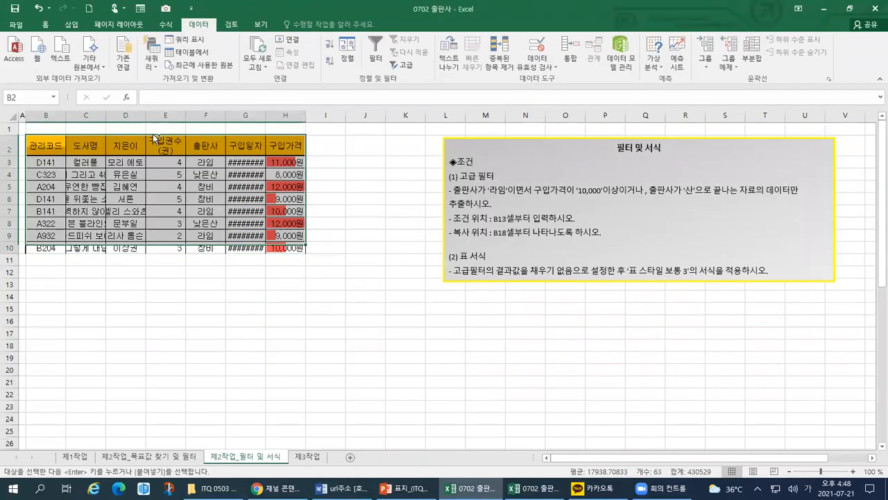
{"action": "left_click", "coordinate": [55, 137]}
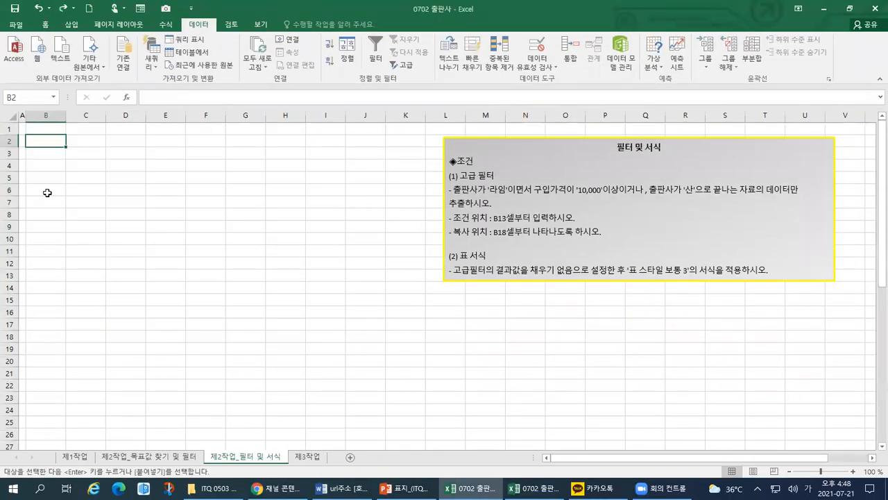
Open the 제1작업 sheet and examine the original column widths, marking each header from 관리코드 to 구입가격.
{"action": "left_click", "coordinate": [74, 456]}
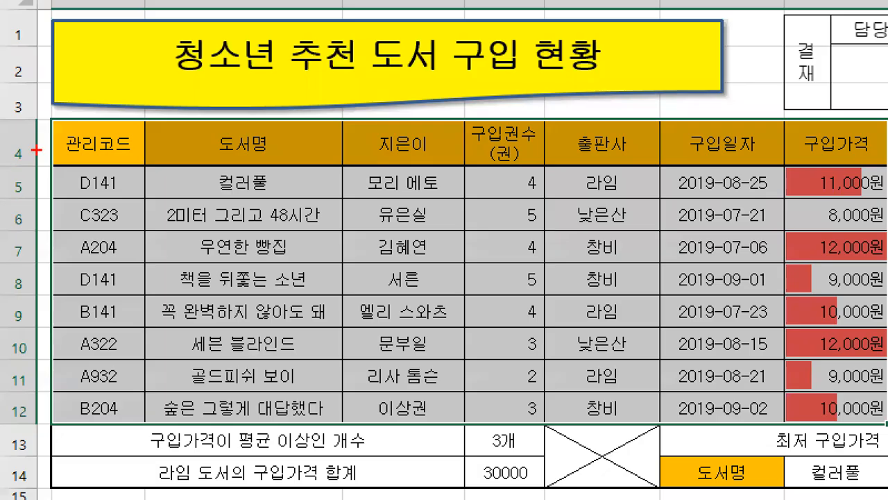
{"action": "left_click_drag", "start_coordinate": [26, 194], "coordinate": [36, 182]}
{"action": "mouse_move", "coordinate": [72, 128]}
{"action": "left_mouse_down"}
{"action": "mouse_move", "coordinate": [142, 161]}
{"action": "mouse_move", "coordinate": [326, 130]}
{"action": "mouse_move", "coordinate": [605, 130]}
{"action": "mouse_move", "coordinate": [812, 141]}
{"action": "mouse_move", "coordinate": [860, 168]}
{"action": "left_mouse_up"}
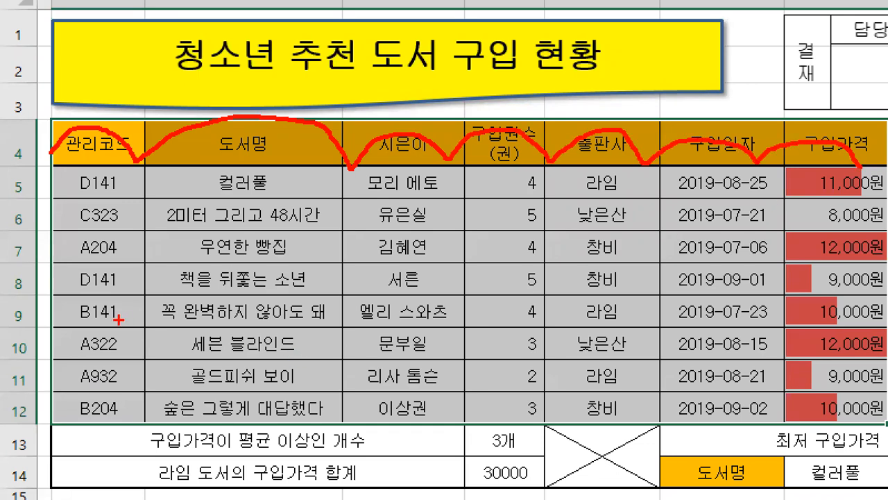
{"action": "key", "text": "Escape"}
{"action": "key", "text": "alt+Tab"}
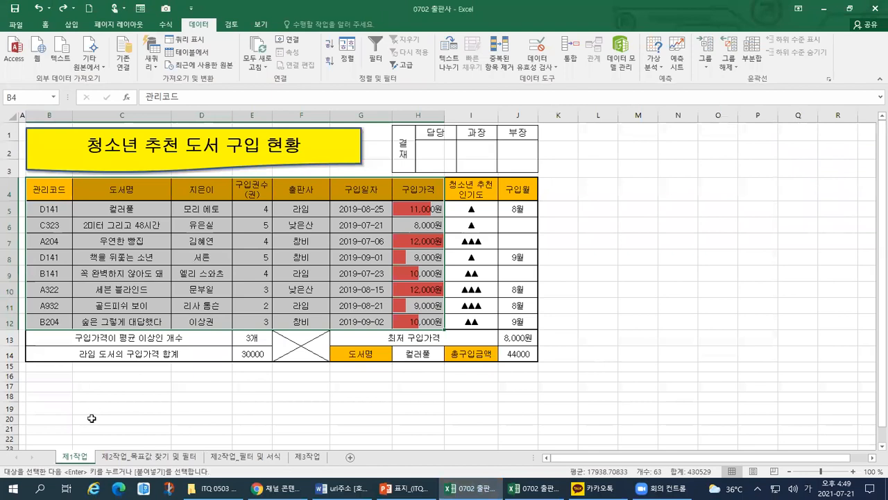
Return to the 0702 출판사 완료 workbook and select cell B2 on the 제2작업_목표값 찾기 및 필터 sheet for pasting.
{"action": "left_click", "coordinate": [108, 459]}
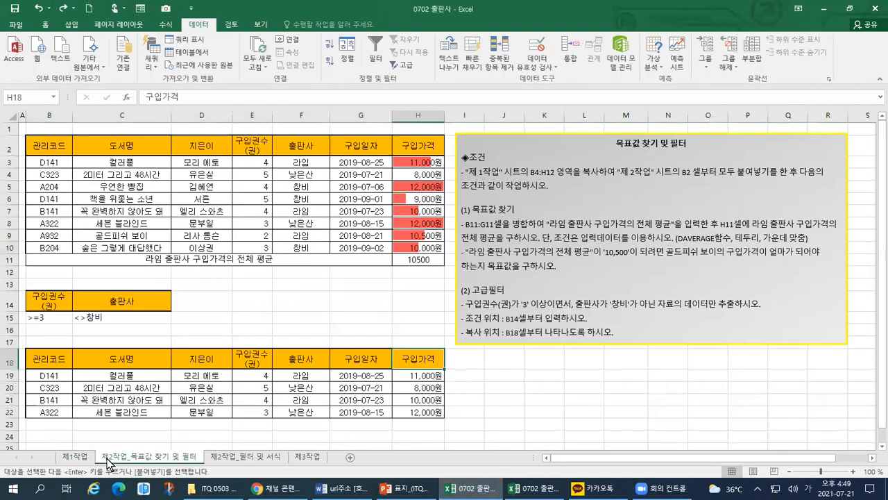
{"action": "key", "text": "alt+Tab"}
{"action": "left_click", "coordinate": [107, 458]}
{"action": "left_click", "coordinate": [52, 143]}
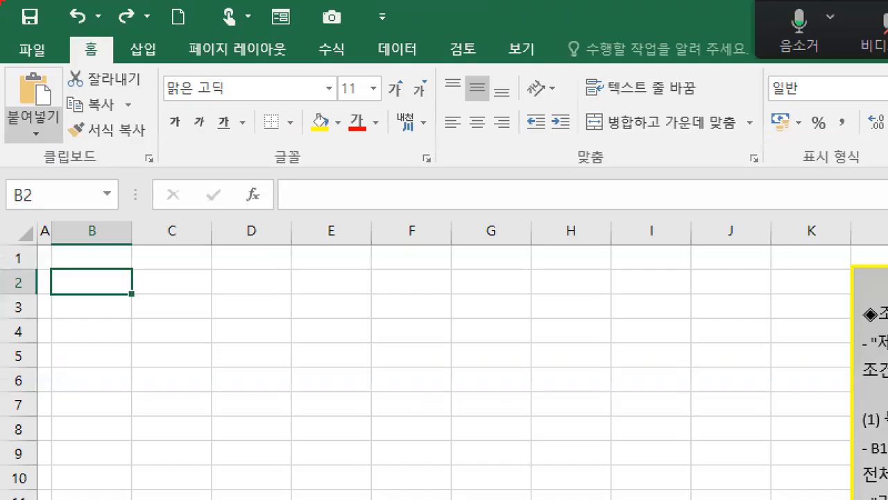
{"action": "mouse_move", "coordinate": [28, 119]}
{"action": "left_mouse_down"}
{"action": "mouse_move", "coordinate": [49, 116]}
{"action": "mouse_move", "coordinate": [18, 154]}
{"action": "mouse_move", "coordinate": [37, 105]}
{"action": "mouse_move", "coordinate": [61, 131]}
{"action": "mouse_move", "coordinate": [53, 147]}
{"action": "left_mouse_up"}
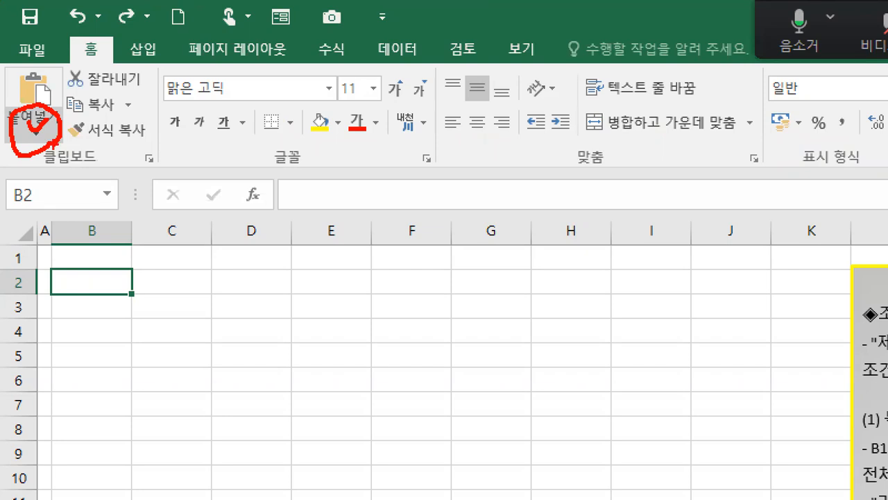
{"action": "key", "text": "Escape"}
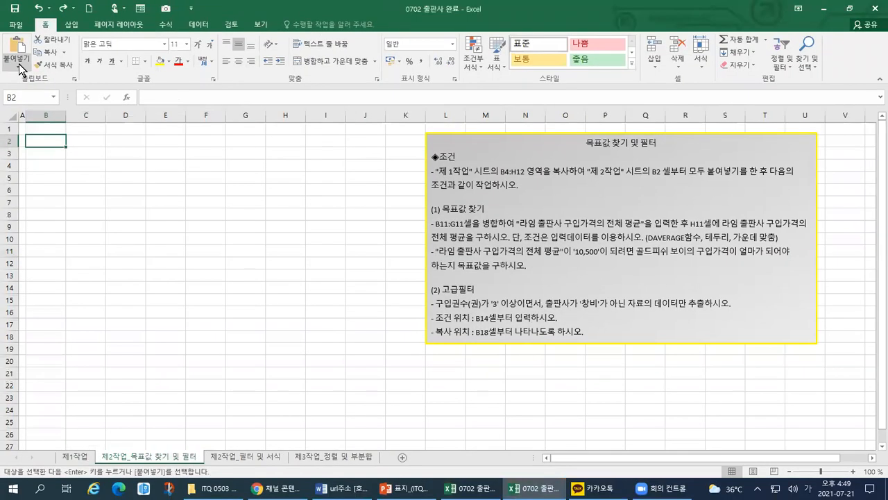
Review the paste options, open Paste Special for the copied table and move its dialog clear of the instruction text.
{"action": "left_click", "coordinate": [21, 67]}
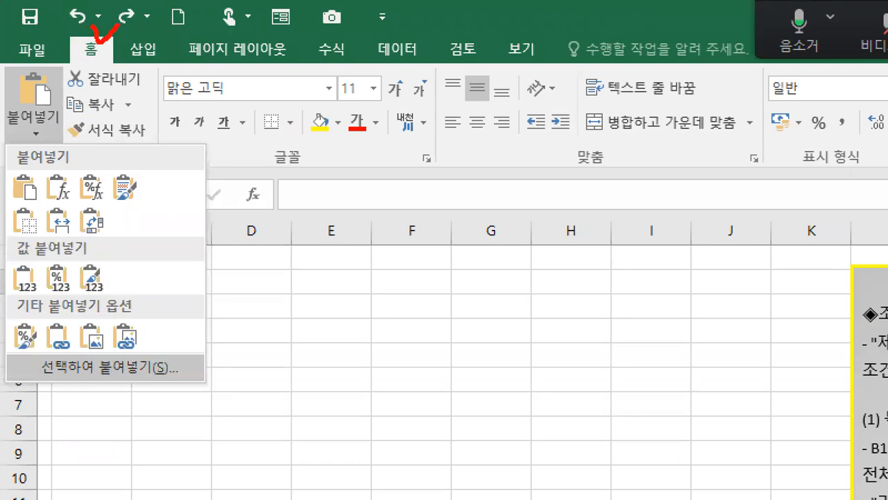
{"action": "mouse_move", "coordinate": [55, 136]}
{"action": "left_mouse_down"}
{"action": "mouse_move", "coordinate": [43, 146]}
{"action": "mouse_move", "coordinate": [22, 129]}
{"action": "mouse_move", "coordinate": [46, 116]}
{"action": "mouse_move", "coordinate": [50, 149]}
{"action": "left_mouse_up"}
{"action": "mouse_move", "coordinate": [18, 360]}
{"action": "left_mouse_down"}
{"action": "mouse_move", "coordinate": [21, 367]}
{"action": "mouse_move", "coordinate": [40, 349]}
{"action": "left_mouse_up"}
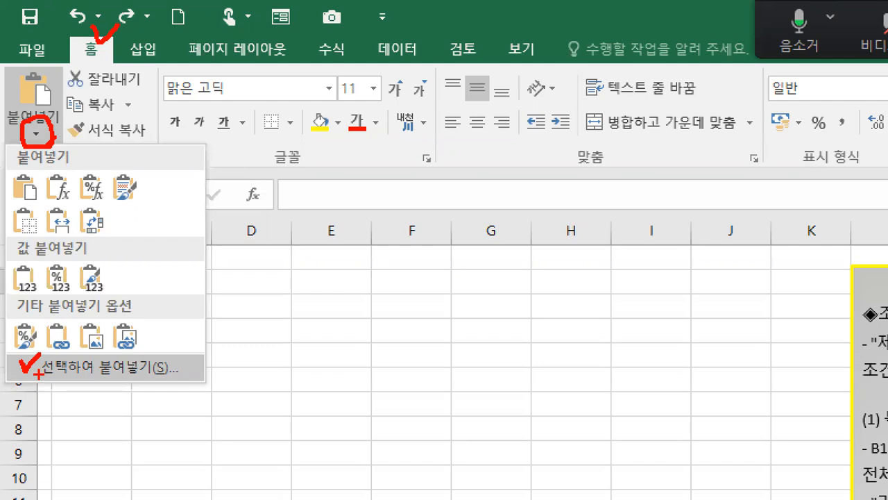
{"action": "key", "text": "Escape"}
{"action": "left_click", "coordinate": [18, 67]}
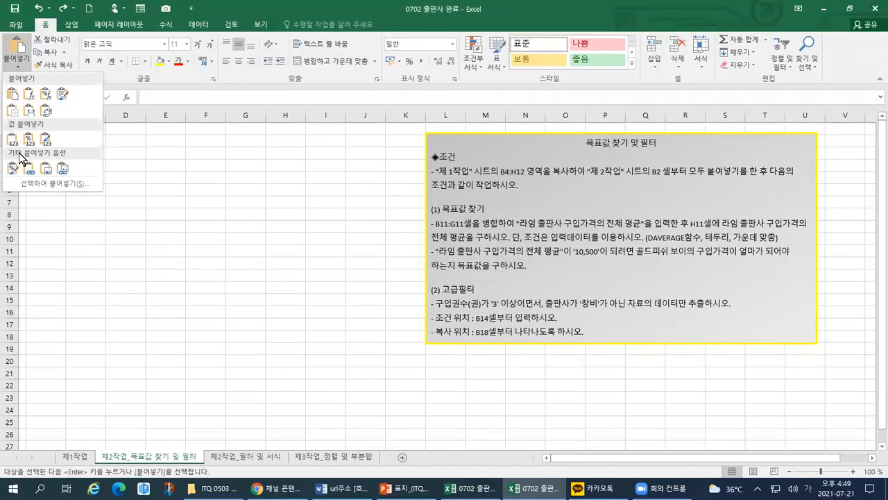
{"action": "left_click", "coordinate": [48, 183]}
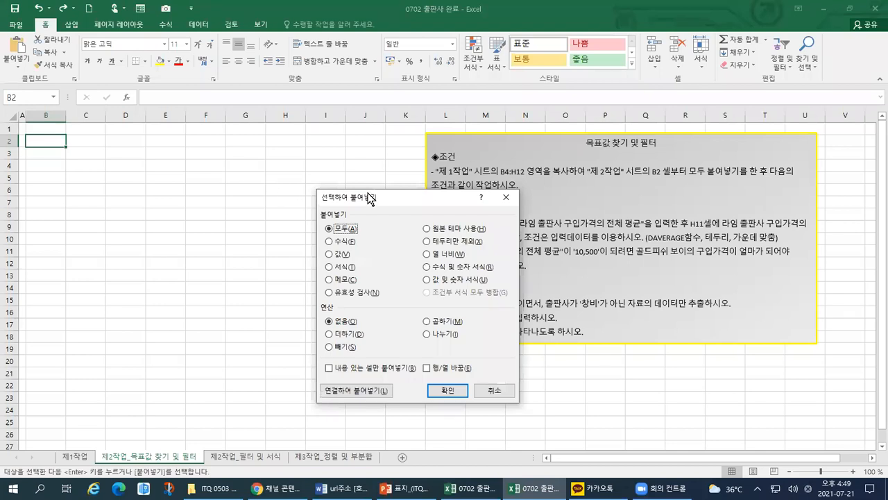
{"action": "left_click_drag", "start_coordinate": [367, 193], "coordinate": [278, 134]}
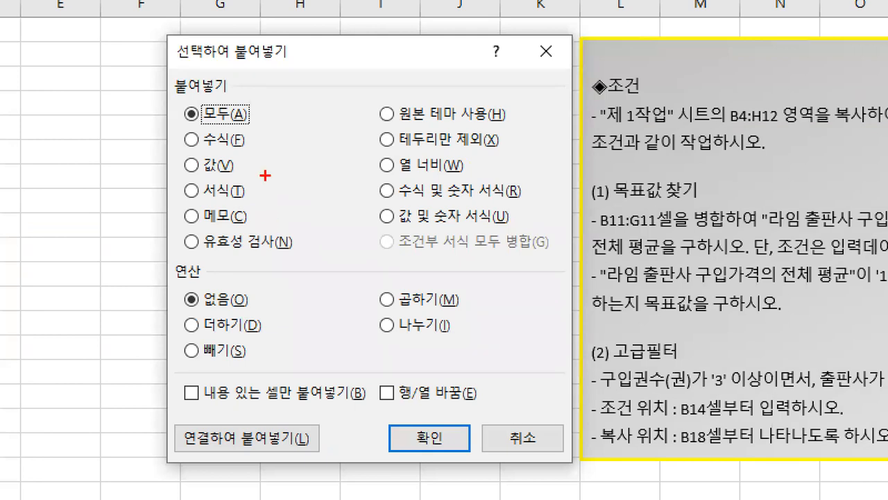
Paste only the column widths (열 너비) of the copied table starting at B2.
{"action": "left_click_drag", "start_coordinate": [161, 74], "coordinate": [178, 68]}
{"action": "left_click_drag", "start_coordinate": [173, 121], "coordinate": [241, 119]}
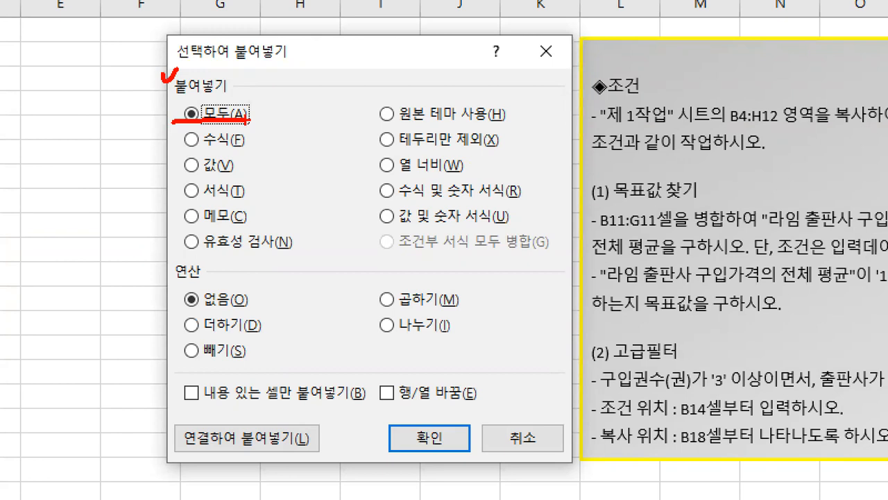
{"action": "mouse_move", "coordinate": [420, 151]}
{"action": "left_mouse_down"}
{"action": "mouse_move", "coordinate": [384, 156]}
{"action": "mouse_move", "coordinate": [407, 172]}
{"action": "mouse_move", "coordinate": [466, 165]}
{"action": "mouse_move", "coordinate": [420, 152]}
{"action": "mouse_move", "coordinate": [390, 162]}
{"action": "left_mouse_up"}
{"action": "left_click_drag", "start_coordinate": [423, 429], "coordinate": [445, 405]}
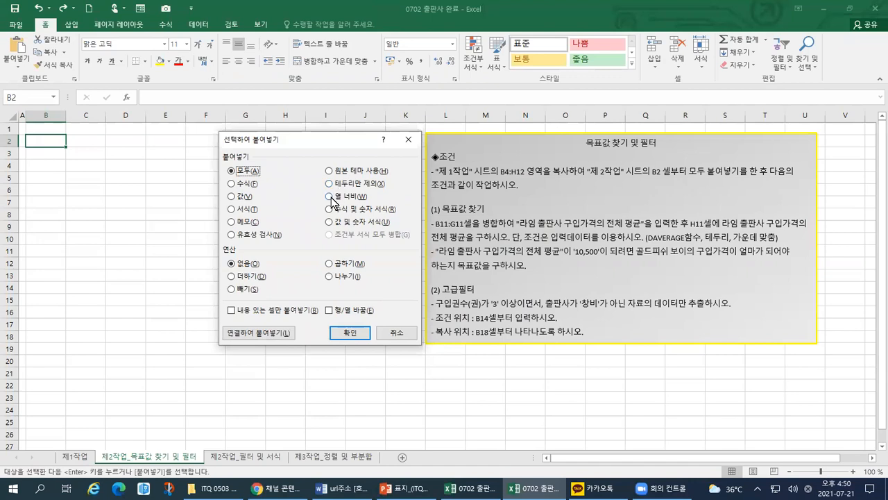
{"action": "left_click", "coordinate": [330, 196]}
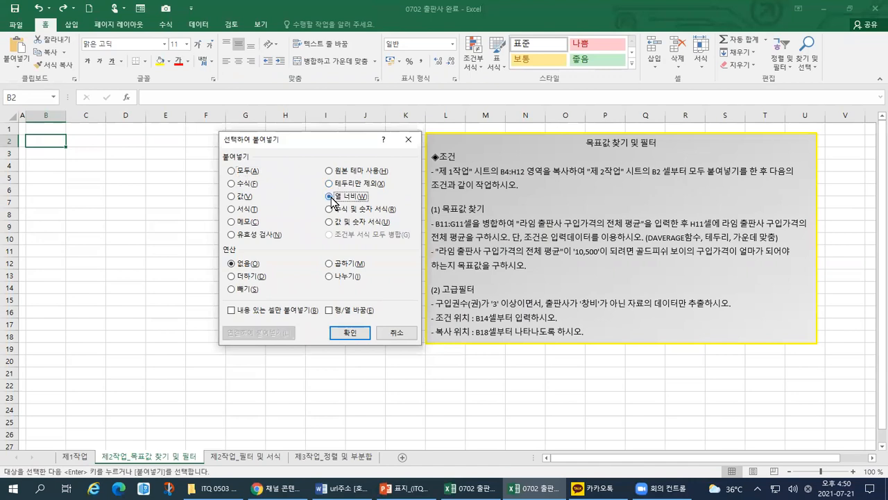
{"action": "left_click", "coordinate": [350, 333]}
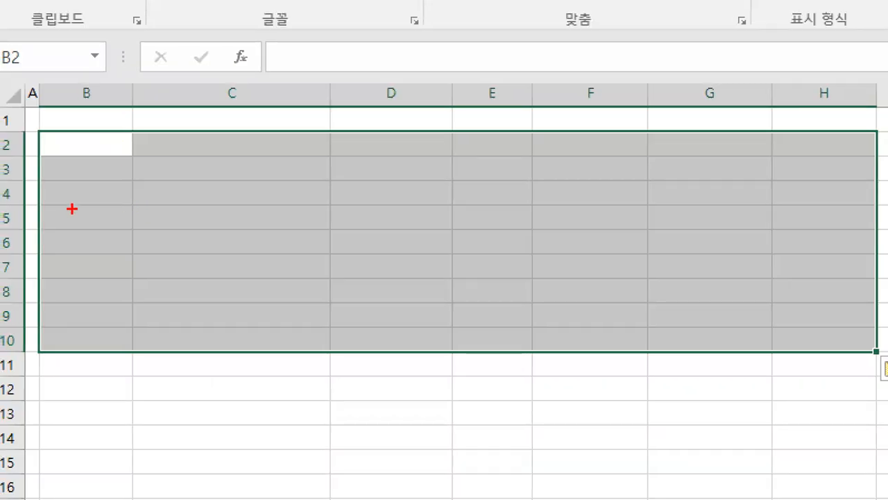
Examine the pasted column widths from B to H, marking each column across the selected range.
{"action": "mouse_move", "coordinate": [59, 248]}
{"action": "left_mouse_down"}
{"action": "mouse_move", "coordinate": [129, 224]}
{"action": "mouse_move", "coordinate": [141, 248]}
{"action": "left_mouse_up"}
{"action": "left_click_drag", "start_coordinate": [250, 207], "coordinate": [166, 269]}
{"action": "left_click_drag", "start_coordinate": [309, 234], "coordinate": [247, 275]}
{"action": "left_click_drag", "start_coordinate": [397, 230], "coordinate": [308, 302]}
{"action": "left_click_drag", "start_coordinate": [498, 229], "coordinate": [404, 306]}
{"action": "mouse_move", "coordinate": [34, 127]}
{"action": "left_mouse_down"}
{"action": "mouse_move", "coordinate": [106, 100]}
{"action": "mouse_move", "coordinate": [183, 93]}
{"action": "mouse_move", "coordinate": [299, 109]}
{"action": "mouse_move", "coordinate": [354, 95]}
{"action": "mouse_move", "coordinate": [444, 120]}
{"action": "mouse_move", "coordinate": [487, 94]}
{"action": "mouse_move", "coordinate": [531, 129]}
{"action": "mouse_move", "coordinate": [685, 98]}
{"action": "mouse_move", "coordinate": [775, 128]}
{"action": "mouse_move", "coordinate": [868, 100]}
{"action": "mouse_move", "coordinate": [870, 127]}
{"action": "left_mouse_up"}
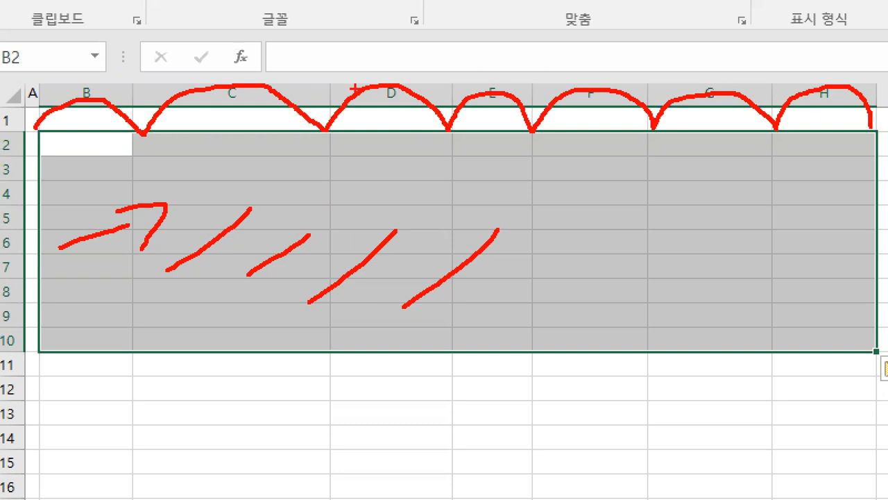
{"action": "mouse_move", "coordinate": [36, 158]}
{"action": "left_mouse_down"}
{"action": "mouse_move", "coordinate": [125, 156]}
{"action": "mouse_move", "coordinate": [354, 189]}
{"action": "mouse_move", "coordinate": [836, 206]}
{"action": "mouse_move", "coordinate": [868, 189]}
{"action": "left_mouse_up"}
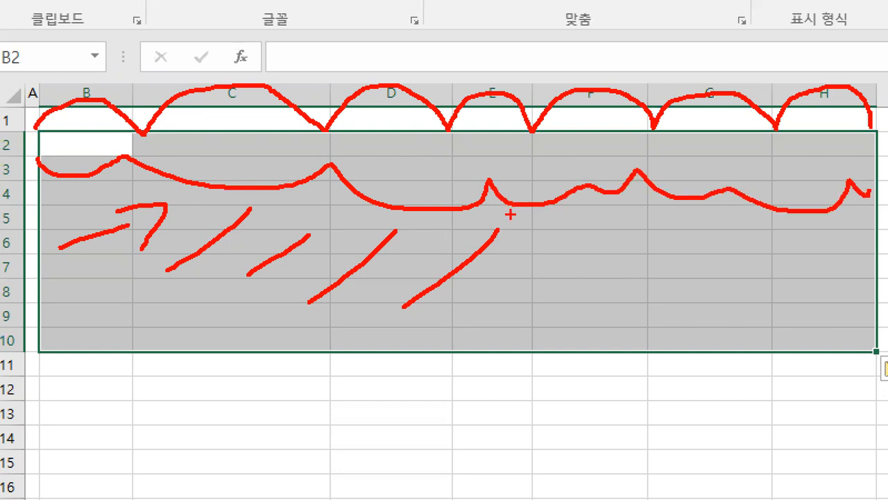
Paste the full copied table at B2 and compare it with the source table on the 제1작업 sheet.
{"action": "key", "text": "Escape"}
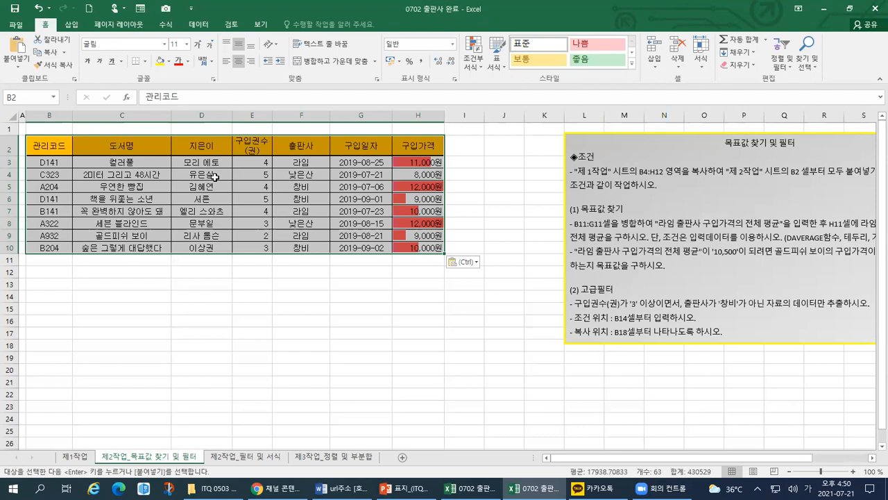
{"action": "left_click", "coordinate": [75, 458]}
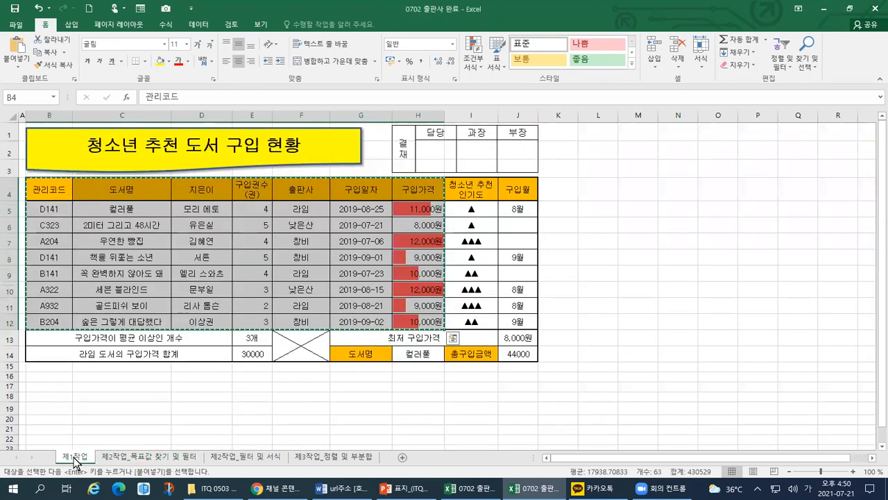
{"action": "left_click", "coordinate": [122, 457]}
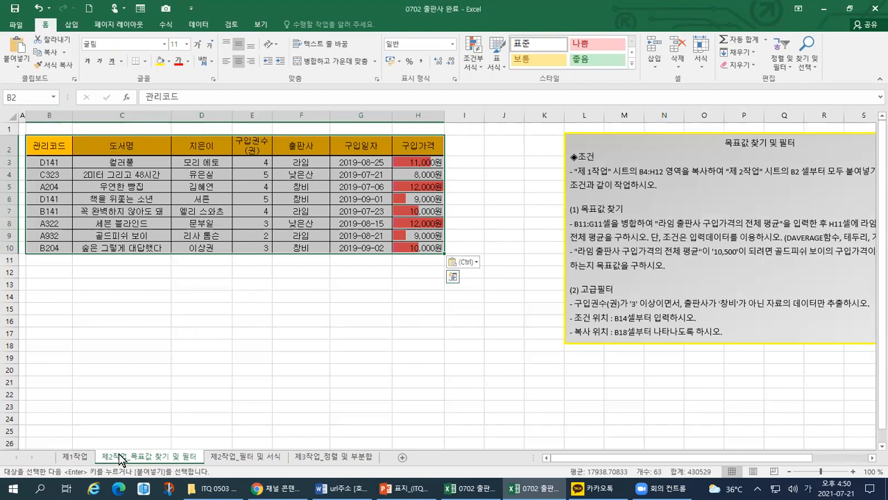
Move the instruction text box beside the pasted table so that it starts at column I.
{"action": "left_click", "coordinate": [591, 137]}
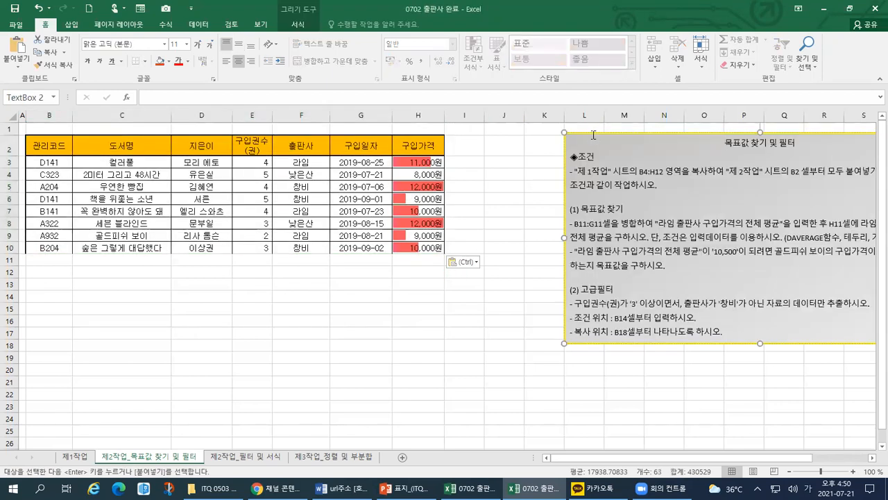
{"action": "left_click_drag", "start_coordinate": [591, 136], "coordinate": [489, 132]}
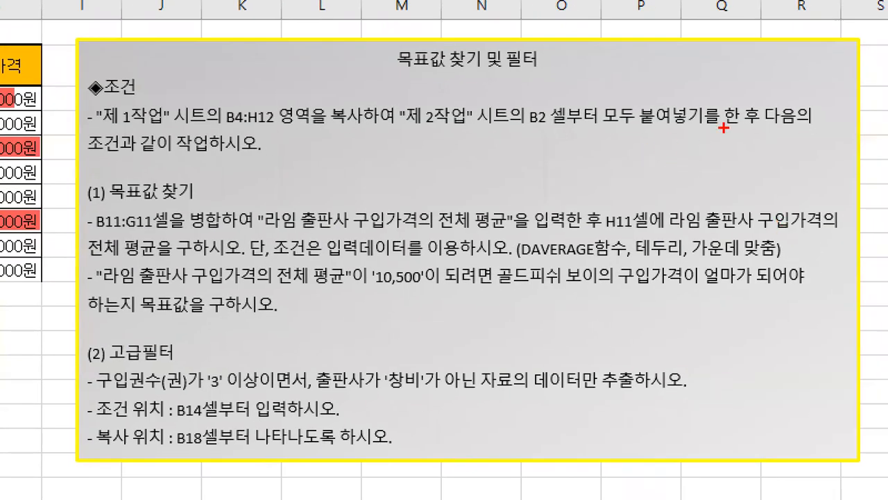
Read the 목표값 찾기 instructions, underlining the B11:G11 merge, the label text, the average, the DAVERAGE function, border and centering requirements.
{"action": "left_click_drag", "start_coordinate": [721, 137], "coordinate": [746, 74]}
{"action": "mouse_move", "coordinate": [88, 165]}
{"action": "left_mouse_down"}
{"action": "mouse_move", "coordinate": [89, 191]}
{"action": "mouse_move", "coordinate": [196, 208]}
{"action": "mouse_move", "coordinate": [139, 176]}
{"action": "mouse_move", "coordinate": [92, 185]}
{"action": "left_mouse_up"}
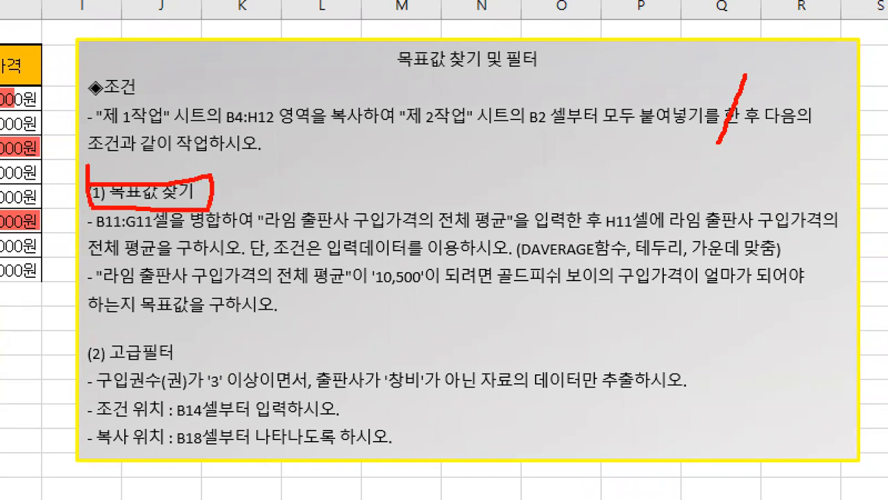
{"action": "left_click_drag", "start_coordinate": [88, 232], "coordinate": [217, 231]}
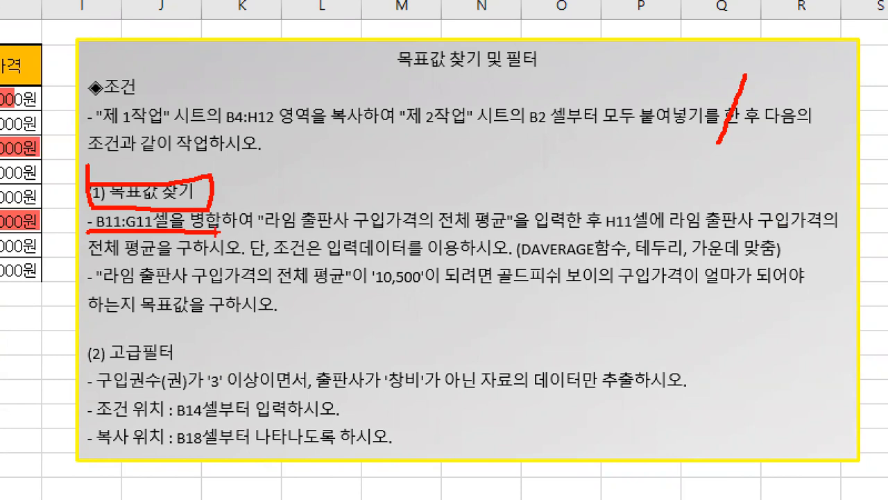
{"action": "left_click_drag", "start_coordinate": [257, 236], "coordinate": [580, 233]}
{"action": "left_click_drag", "start_coordinate": [605, 190], "coordinate": [587, 239]}
{"action": "left_click_drag", "start_coordinate": [674, 233], "coordinate": [839, 221]}
{"action": "left_click_drag", "start_coordinate": [85, 257], "coordinate": [206, 263]}
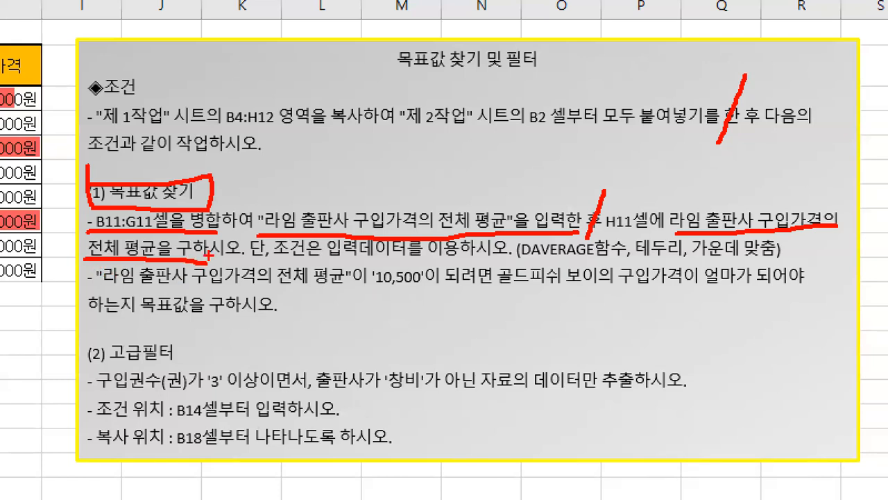
{"action": "left_click_drag", "start_coordinate": [517, 265], "coordinate": [781, 263]}
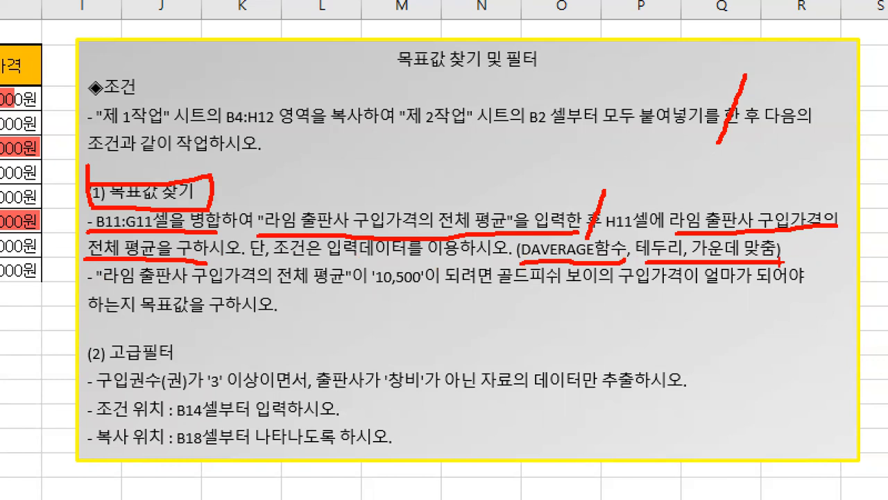
{"action": "left_click_drag", "start_coordinate": [84, 224], "coordinate": [97, 221]}
{"action": "key", "text": "Escape"}
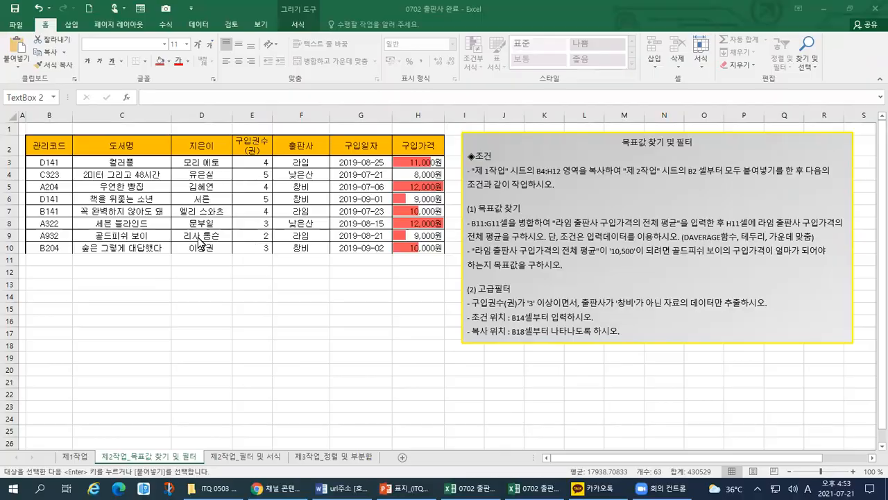
Locate the range to merge on the sheet by marking column B, row 11 and column G.
{"action": "key", "text": "ctrl+1"}
{"action": "left_click", "coordinate": [0, 197]}
{"action": "mouse_move", "coordinate": [120, 46]}
{"action": "left_mouse_down"}
{"action": "mouse_move", "coordinate": [104, 21]}
{"action": "mouse_move", "coordinate": [103, 53]}
{"action": "left_mouse_up"}
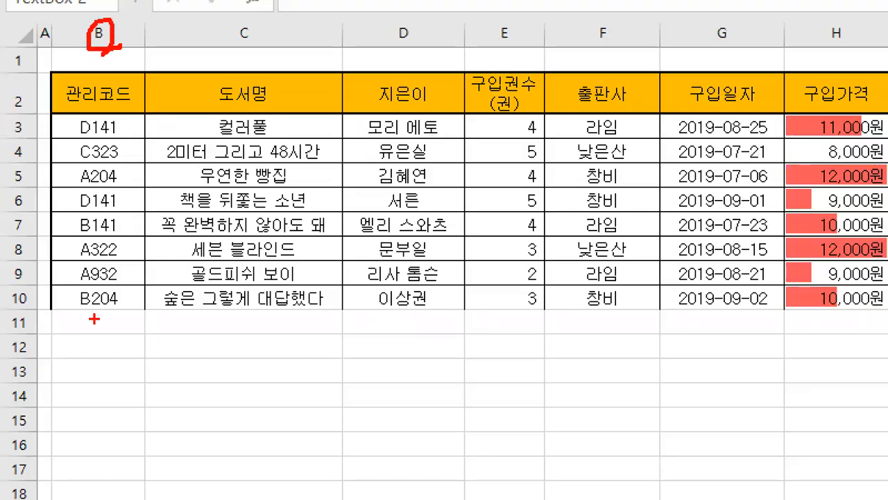
{"action": "mouse_move", "coordinate": [22, 327]}
{"action": "left_mouse_down"}
{"action": "mouse_move", "coordinate": [15, 316]}
{"action": "mouse_move", "coordinate": [25, 324]}
{"action": "left_mouse_up"}
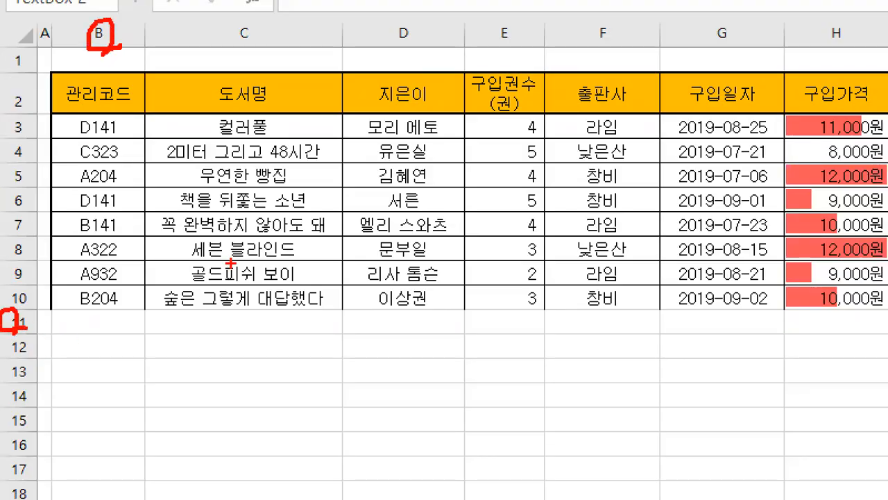
{"action": "key", "text": "Escape"}
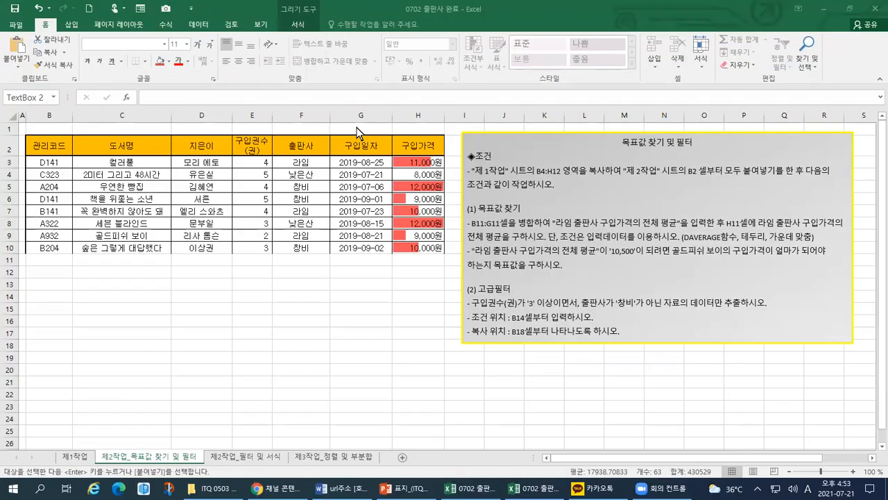
{"action": "key", "text": "ctrl+1"}
{"action": "left_click_drag", "start_coordinate": [371, 119], "coordinate": [357, 104]}
{"action": "left_click_drag", "start_coordinate": [501, 74], "coordinate": [506, 115]}
{"action": "mouse_move", "coordinate": [531, 386]}
{"action": "left_mouse_down"}
{"action": "mouse_move", "coordinate": [488, 390]}
{"action": "mouse_move", "coordinate": [515, 382]}
{"action": "mouse_move", "coordinate": [508, 405]}
{"action": "left_mouse_up"}
{"action": "key", "text": "Escape"}
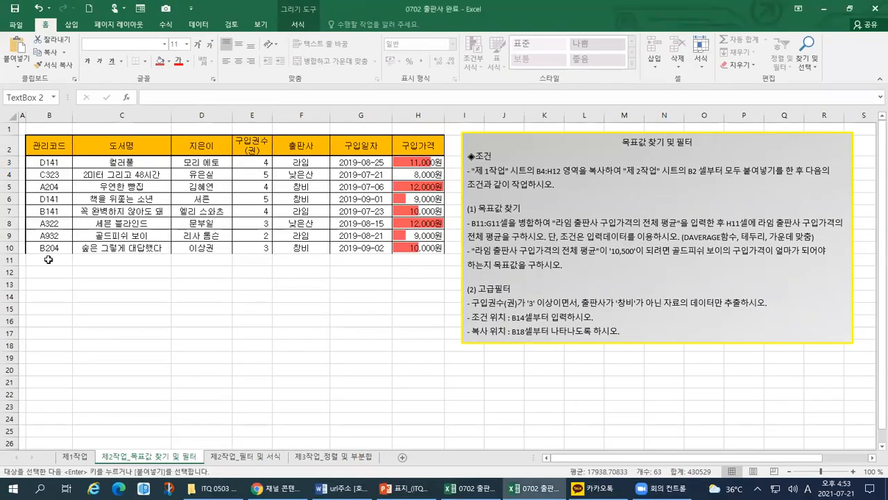
Merge and center cells B11:G11 below the table.
{"action": "left_click_drag", "start_coordinate": [54, 262], "coordinate": [358, 260]}
{"action": "key", "text": "ctrl+1"}
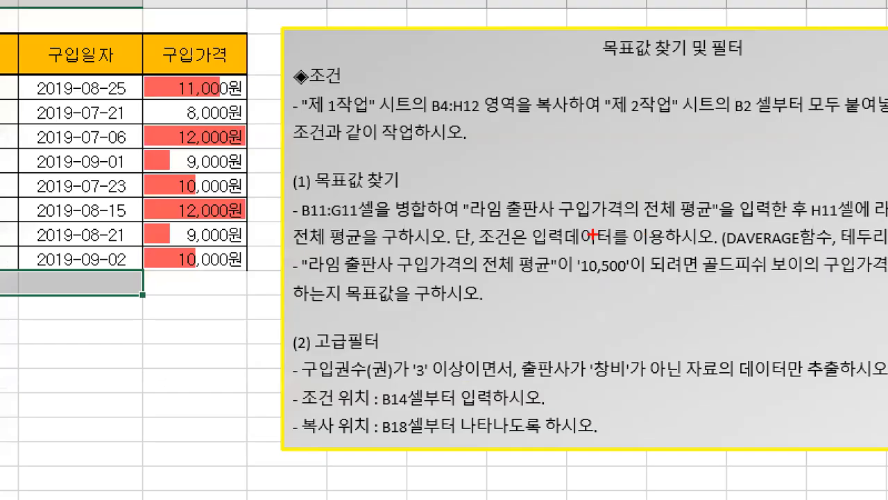
{"action": "mouse_move", "coordinate": [300, 224]}
{"action": "left_mouse_down"}
{"action": "mouse_move", "coordinate": [449, 225]}
{"action": "mouse_move", "coordinate": [380, 189]}
{"action": "mouse_move", "coordinate": [284, 194]}
{"action": "mouse_move", "coordinate": [300, 223]}
{"action": "left_mouse_up"}
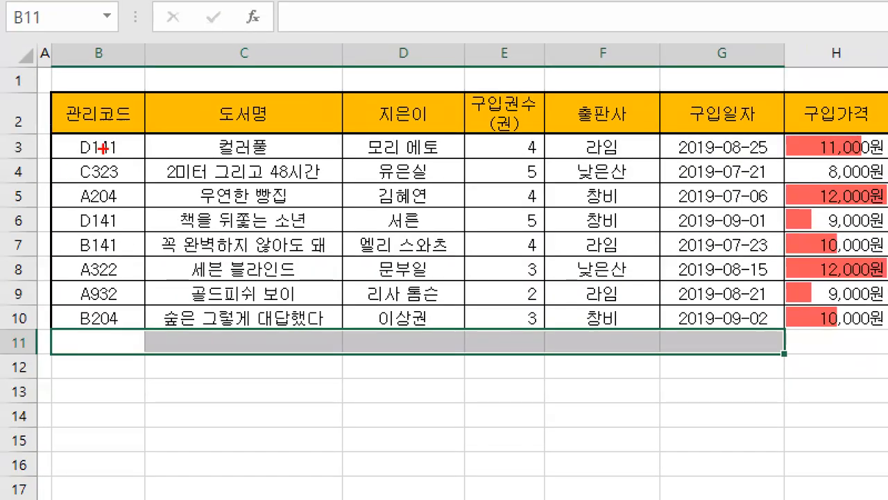
{"action": "mouse_move", "coordinate": [115, 53]}
{"action": "left_mouse_down"}
{"action": "mouse_move", "coordinate": [120, 61]}
{"action": "mouse_move", "coordinate": [135, 45]}
{"action": "left_mouse_up"}
{"action": "left_click_drag", "start_coordinate": [66, 336], "coordinate": [81, 333]}
{"action": "mouse_move", "coordinate": [732, 42]}
{"action": "left_mouse_down"}
{"action": "mouse_move", "coordinate": [739, 60]}
{"action": "mouse_move", "coordinate": [754, 46]}
{"action": "left_mouse_up"}
{"action": "mouse_move", "coordinate": [731, 334]}
{"action": "left_mouse_down"}
{"action": "mouse_move", "coordinate": [737, 343]}
{"action": "mouse_move", "coordinate": [753, 331]}
{"action": "left_mouse_up"}
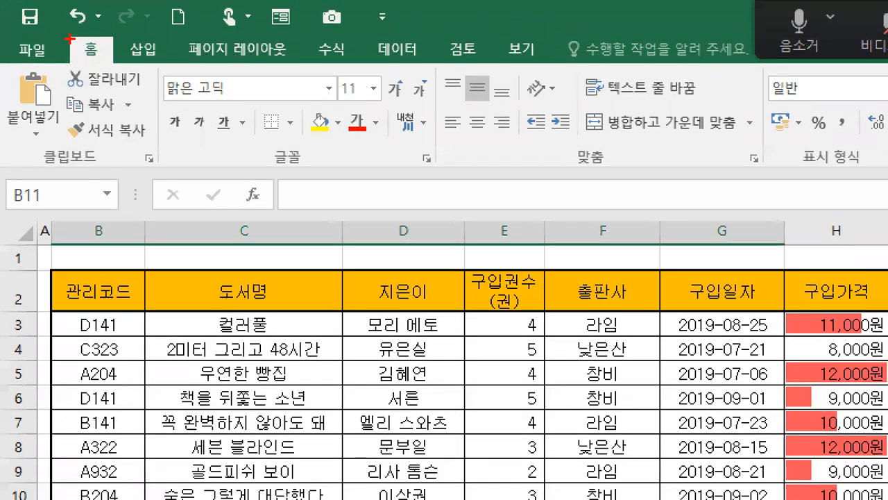
{"action": "mouse_move", "coordinate": [116, 35]}
{"action": "left_mouse_down"}
{"action": "mouse_move", "coordinate": [110, 56]}
{"action": "mouse_move", "coordinate": [69, 61]}
{"action": "mouse_move", "coordinate": [120, 31]}
{"action": "left_mouse_up"}
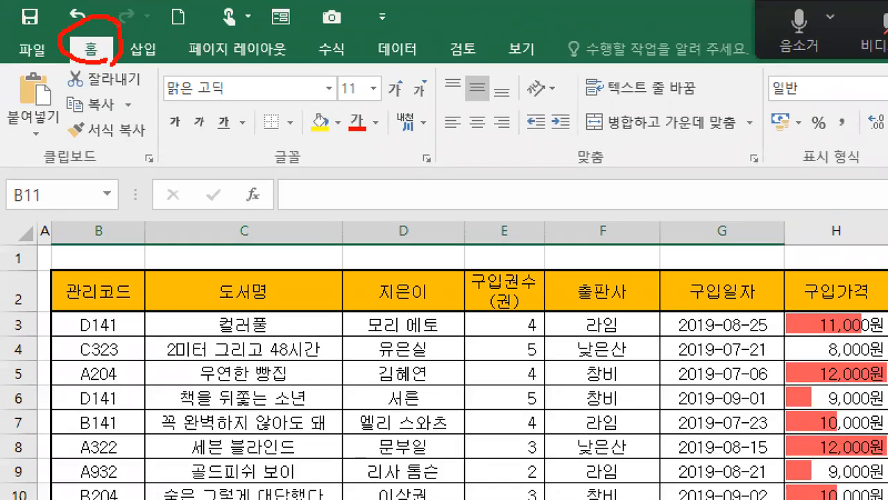
{"action": "mouse_move", "coordinate": [602, 180]}
{"action": "left_mouse_down"}
{"action": "mouse_move", "coordinate": [563, 138]}
{"action": "mouse_move", "coordinate": [625, 136]}
{"action": "mouse_move", "coordinate": [617, 178]}
{"action": "left_mouse_up"}
{"action": "left_click_drag", "start_coordinate": [608, 132], "coordinate": [728, 135]}
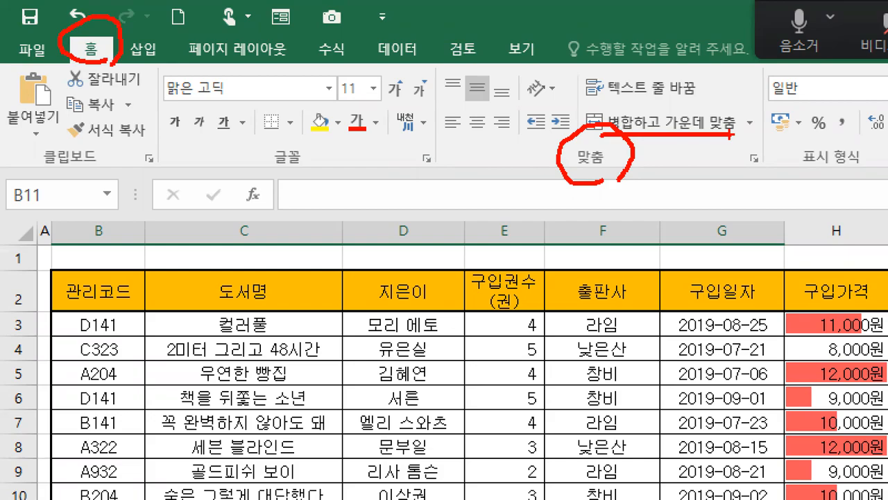
{"action": "key", "text": "Escape"}
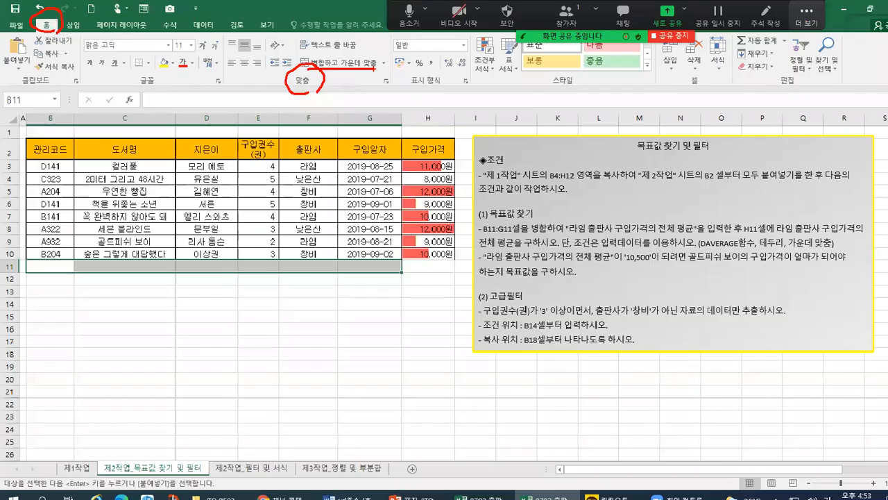
{"action": "left_click", "coordinate": [342, 64]}
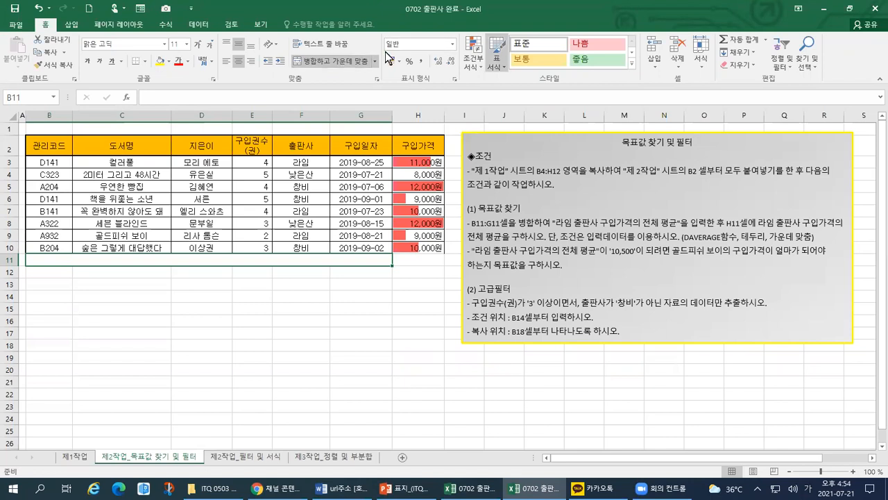
Examine the merged row 11 cell and mark the label text in the instructions that belongs in it.
{"action": "key", "text": "ctrl+1"}
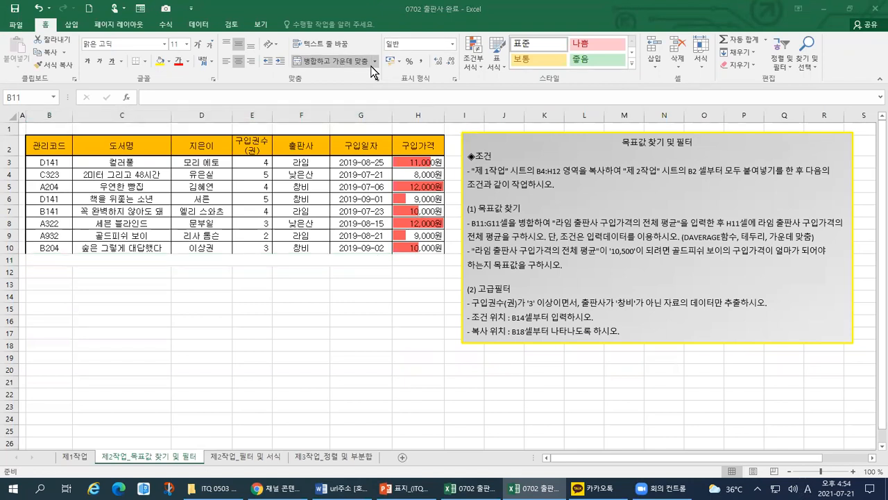
{"action": "left_click", "coordinate": [80, 258]}
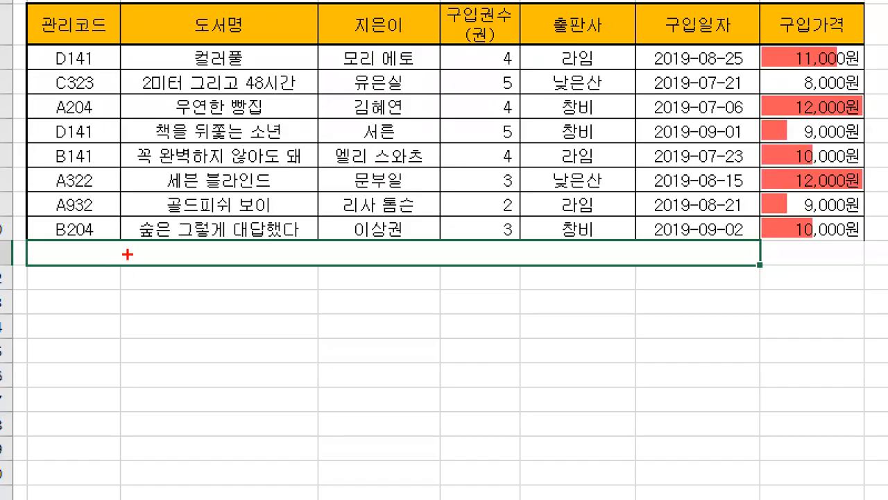
{"action": "mouse_move", "coordinate": [38, 251]}
{"action": "left_mouse_down"}
{"action": "mouse_move", "coordinate": [114, 243]}
{"action": "mouse_move", "coordinate": [255, 274]}
{"action": "mouse_move", "coordinate": [359, 263]}
{"action": "mouse_move", "coordinate": [698, 261]}
{"action": "mouse_move", "coordinate": [731, 241]}
{"action": "left_mouse_up"}
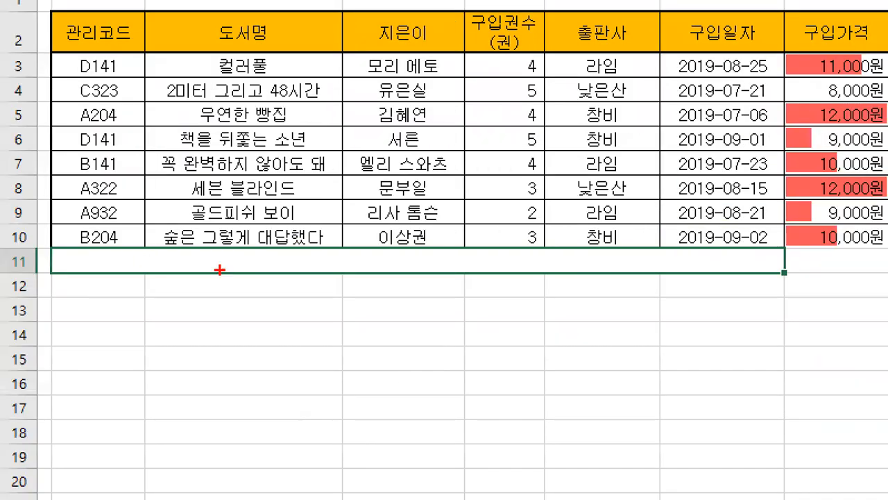
{"action": "left_click_drag", "start_coordinate": [351, 252], "coordinate": [323, 272]}
{"action": "left_click_drag", "start_coordinate": [399, 262], "coordinate": [377, 274]}
{"action": "left_click_drag", "start_coordinate": [447, 258], "coordinate": [438, 272]}
{"action": "left_click_drag", "start_coordinate": [522, 253], "coordinate": [508, 262]}
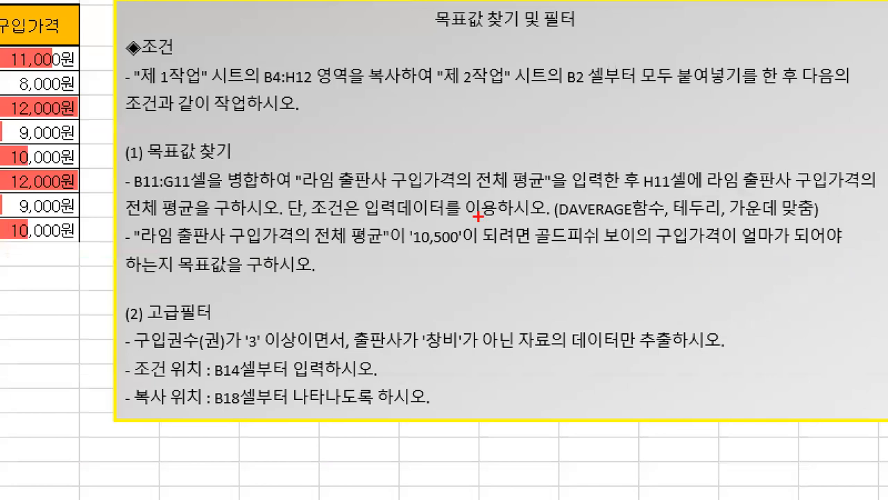
{"action": "mouse_move", "coordinate": [300, 191]}
{"action": "left_mouse_down"}
{"action": "mouse_move", "coordinate": [550, 192]}
{"action": "mouse_move", "coordinate": [545, 168]}
{"action": "mouse_move", "coordinate": [314, 169]}
{"action": "mouse_move", "coordinate": [311, 191]}
{"action": "left_mouse_up"}
{"action": "left_click_drag", "start_coordinate": [655, 147], "coordinate": [626, 190]}
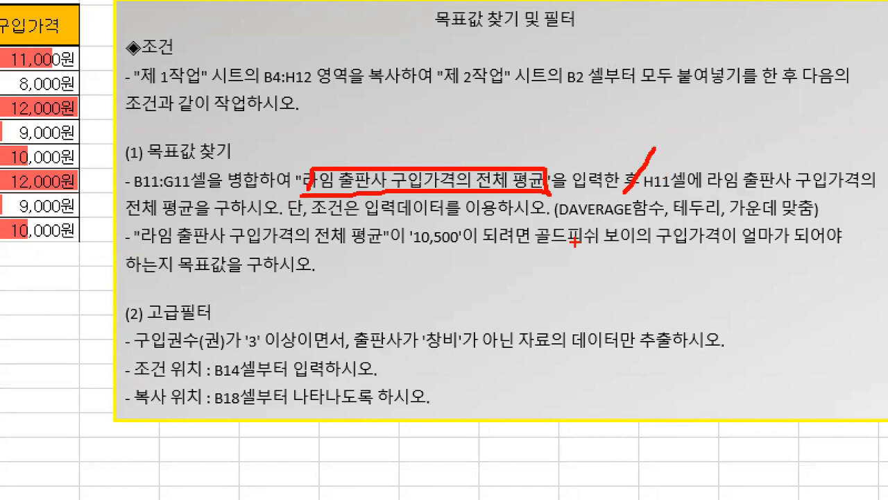
{"action": "key", "text": "Escape"}
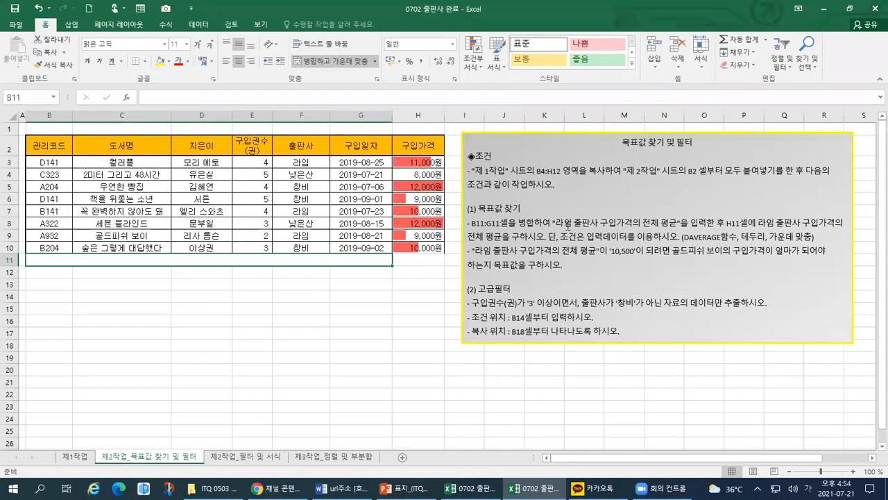
Copy "라임 출판사 구입가격의 전체 평균" from the instruction text box into the merged cell B11.
{"action": "left_click_drag", "start_coordinate": [556, 224], "coordinate": [669, 224]}
{"action": "key", "text": "ctrl+c"}
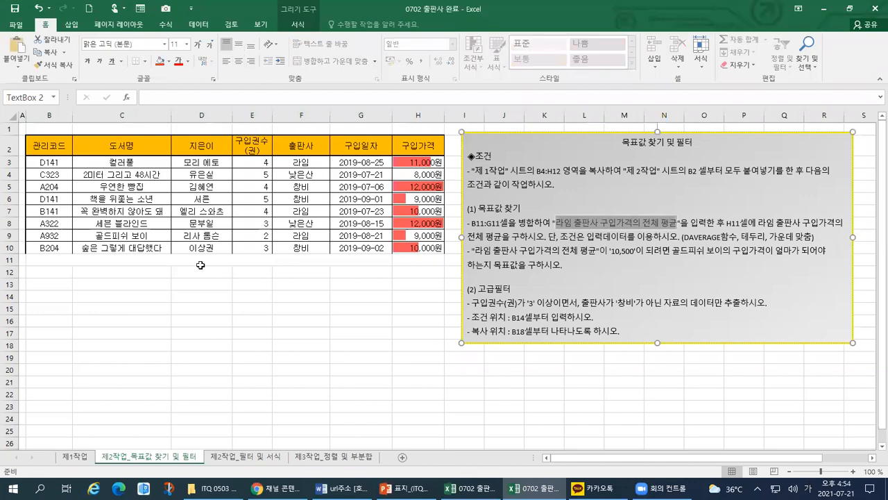
{"action": "left_click", "coordinate": [199, 262]}
{"action": "double_click", "coordinate": [199, 262]}
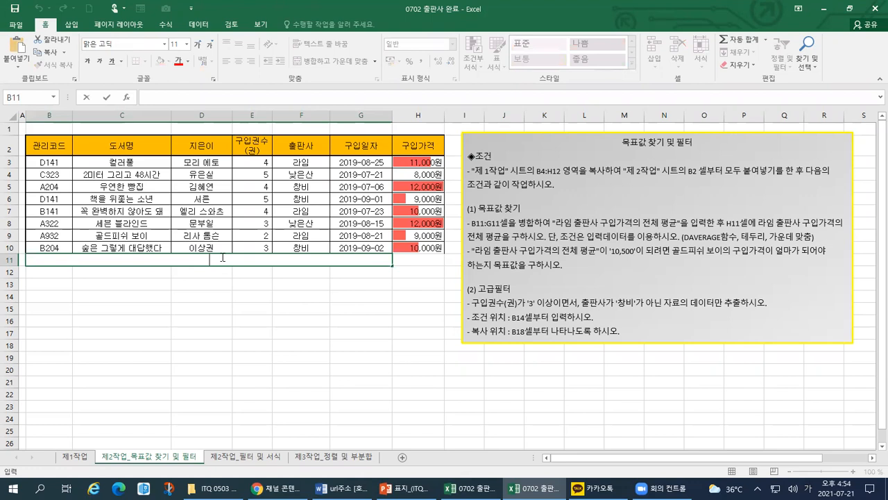
{"action": "key", "text": "ctrl+v"}
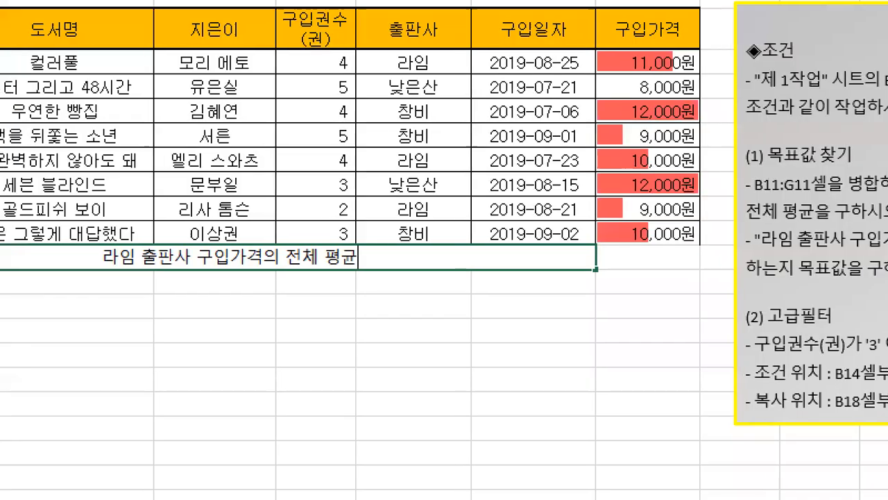
Examine the goal-seek instructions for cell H11, marking the publisher average, the input-data condition, and the DAVERAGE, border and centering requirements.
{"action": "left_click_drag", "start_coordinate": [367, 251], "coordinate": [390, 247]}
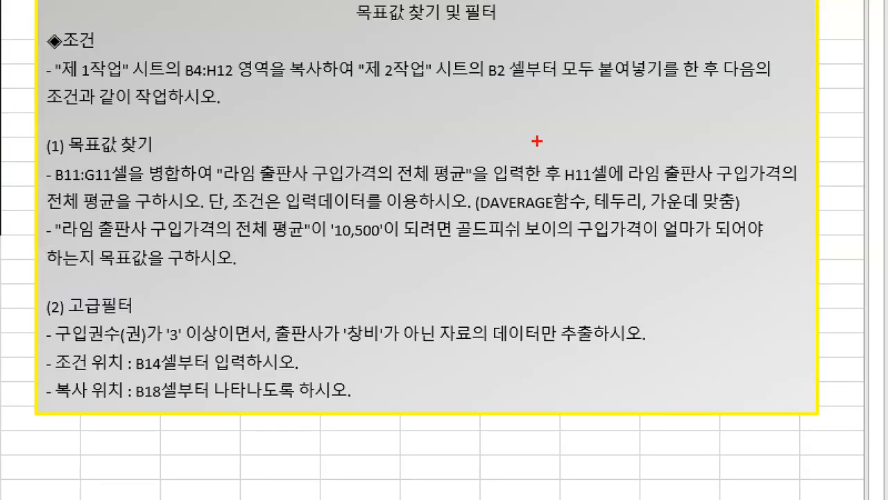
{"action": "left_click_drag", "start_coordinate": [743, 202], "coordinate": [737, 223]}
{"action": "mouse_move", "coordinate": [559, 176]}
{"action": "left_mouse_down"}
{"action": "mouse_move", "coordinate": [554, 193]}
{"action": "mouse_move", "coordinate": [582, 185]}
{"action": "left_mouse_up"}
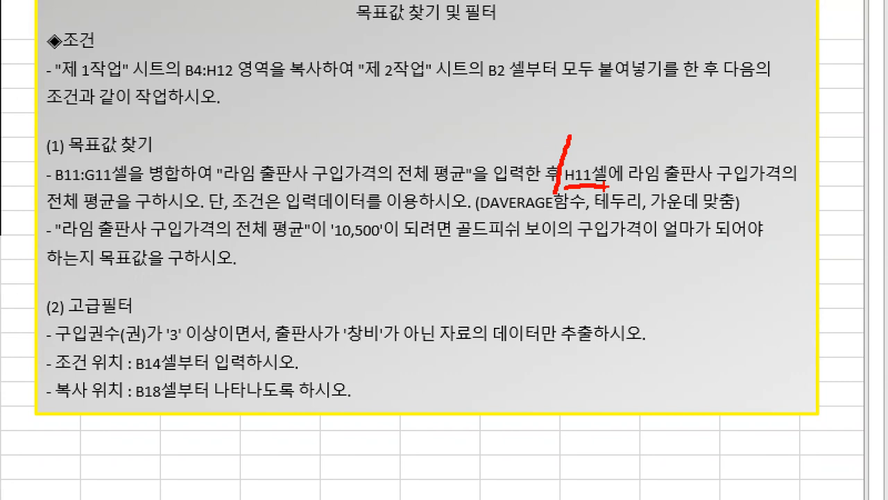
{"action": "left_click_drag", "start_coordinate": [628, 184], "coordinate": [816, 182]}
{"action": "left_click_drag", "start_coordinate": [25, 208], "coordinate": [193, 217]}
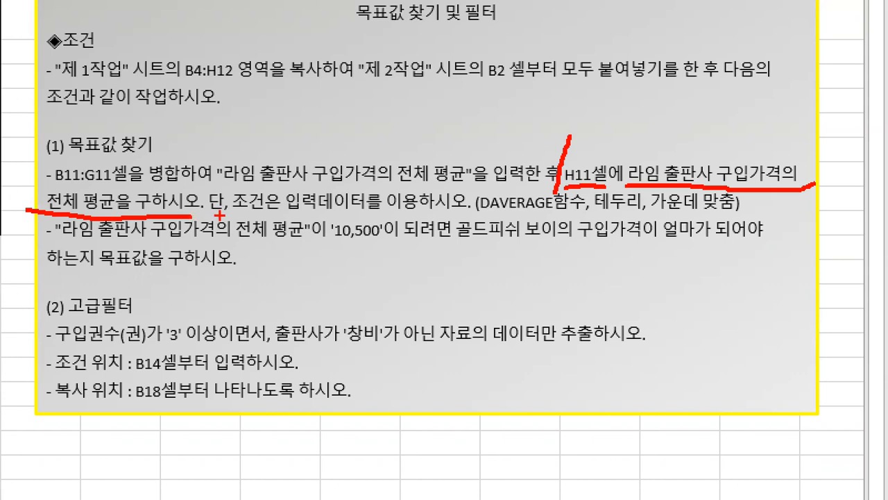
{"action": "left_click_drag", "start_coordinate": [284, 214], "coordinate": [368, 214]}
{"action": "left_click_drag", "start_coordinate": [476, 215], "coordinate": [753, 207]}
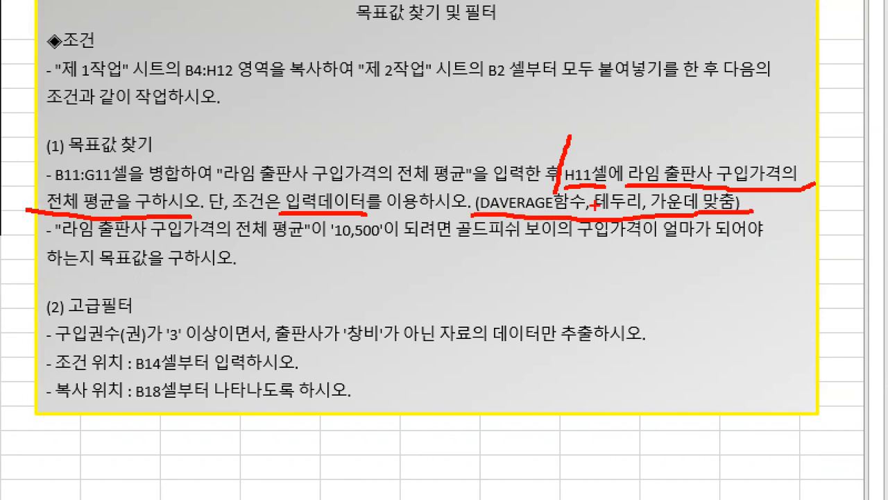
{"action": "left_click_drag", "start_coordinate": [501, 184], "coordinate": [519, 183]}
{"action": "key", "text": "Escape"}
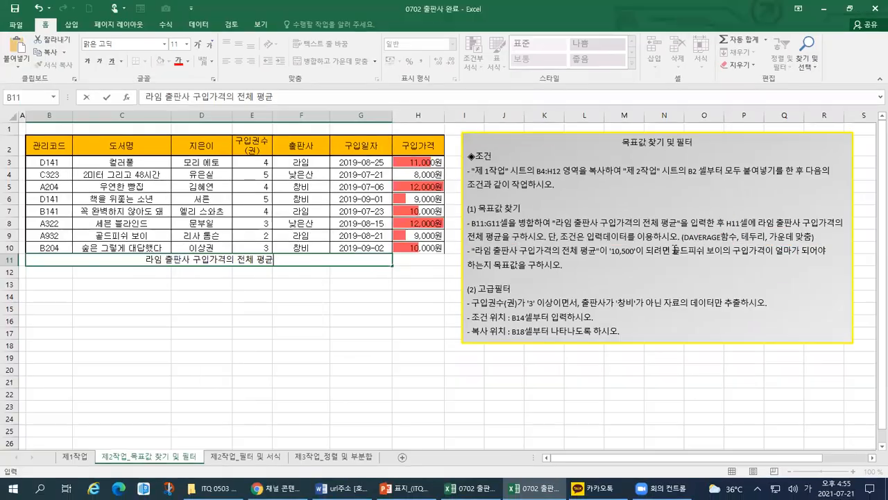
Commit the label in merged cell B11 and select H11 as the cell for the average purchase price.
{"action": "left_click", "coordinate": [414, 256]}
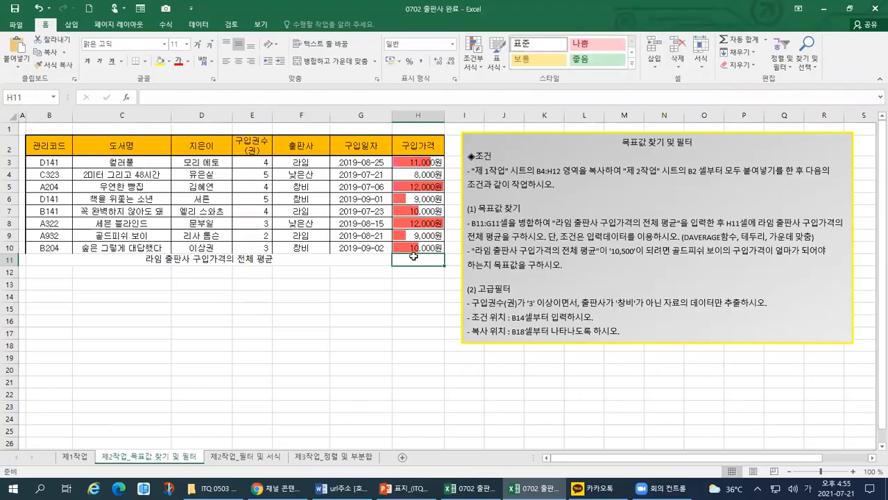
{"action": "key", "text": "ctrl+1"}
{"action": "left_click", "coordinate": [414, 256]}
{"action": "left_click_drag", "start_coordinate": [407, 259], "coordinate": [426, 256]}
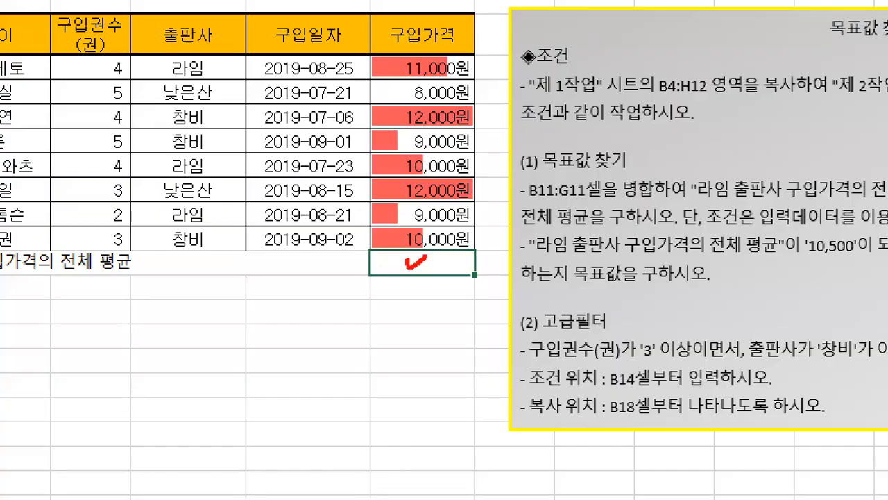
{"action": "key", "text": "Escape"}
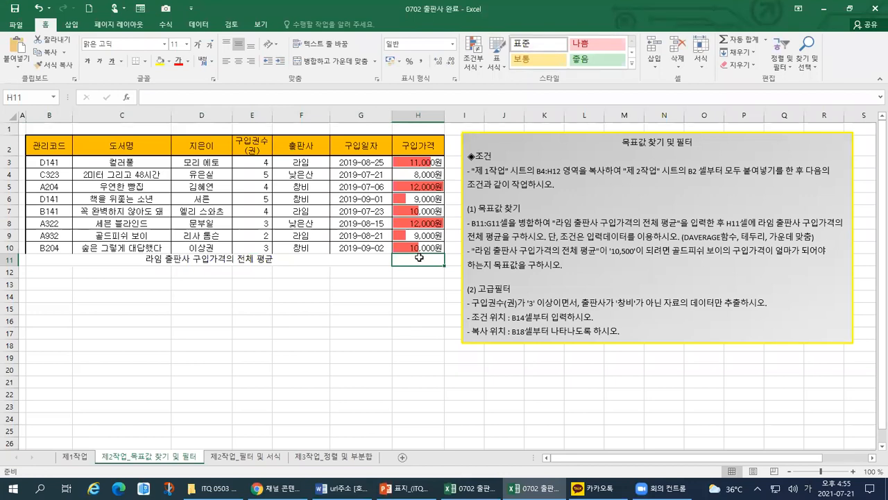
Open the workbook 0625 DSUM DAVERAGE from the 함수학습 folder inside ITQ 0503 엑셀.
{"action": "left_click", "coordinate": [233, 487]}
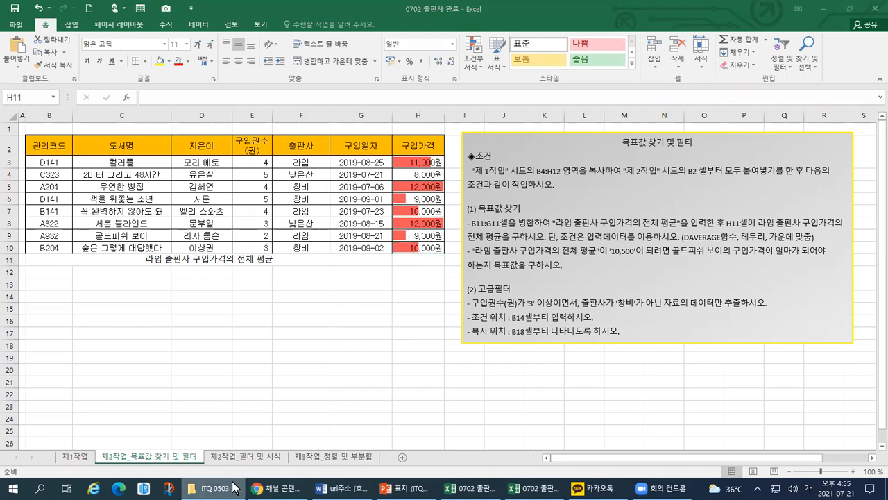
{"action": "left_click", "coordinate": [316, 257]}
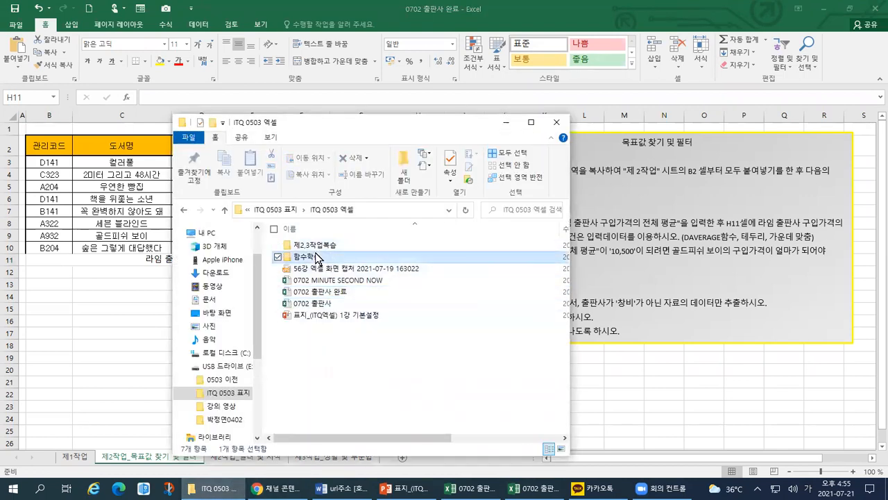
{"action": "double_click", "coordinate": [315, 257]}
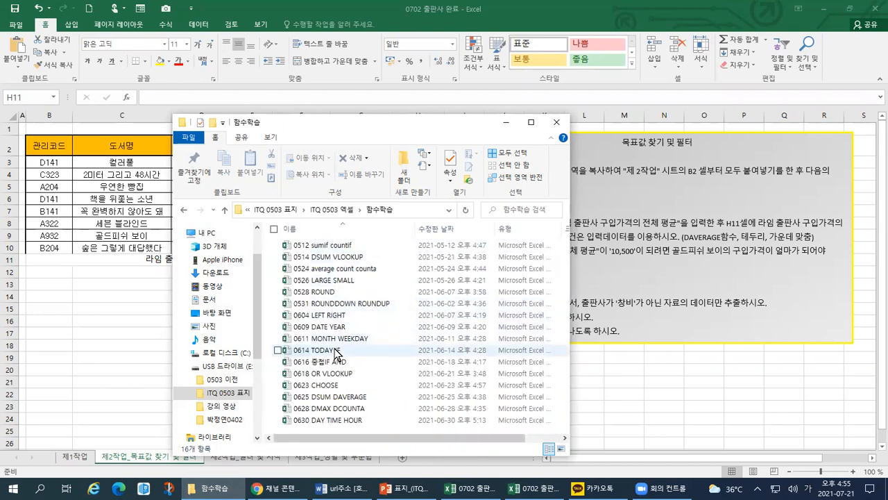
{"action": "double_click", "coordinate": [370, 114]}
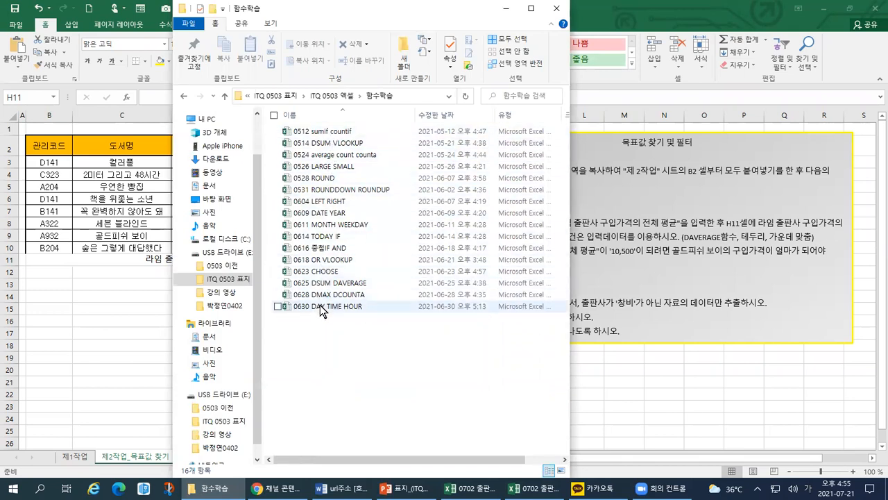
{"action": "left_click", "coordinate": [338, 282]}
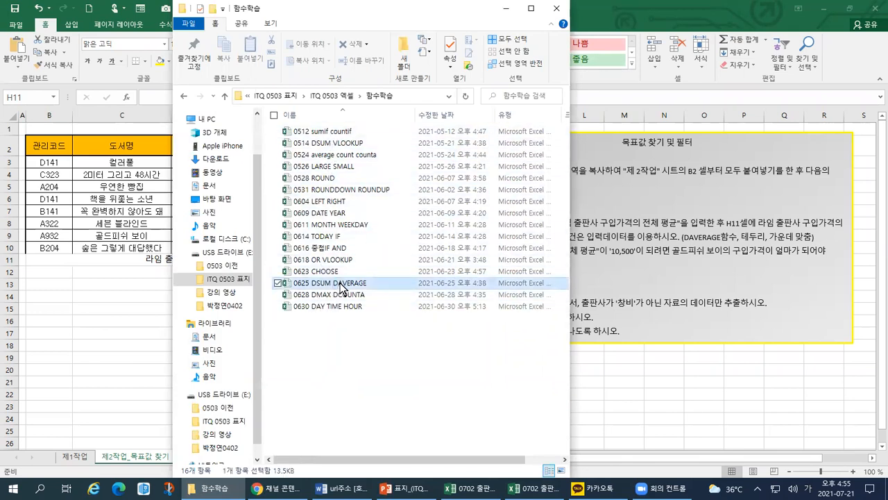
{"action": "double_click", "coordinate": [337, 282]}
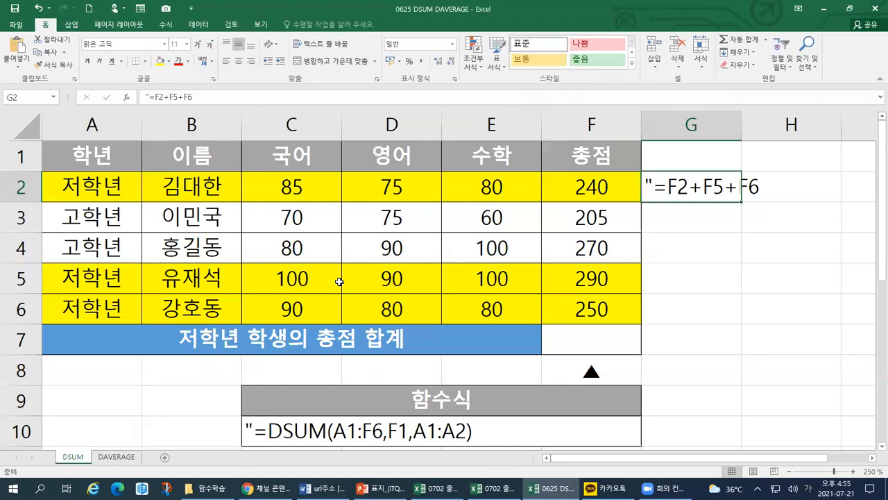
Examine the formula in C10 of the DAVERAGE sheet, marking its database range, field number and criteria range.
{"action": "left_click", "coordinate": [129, 458]}
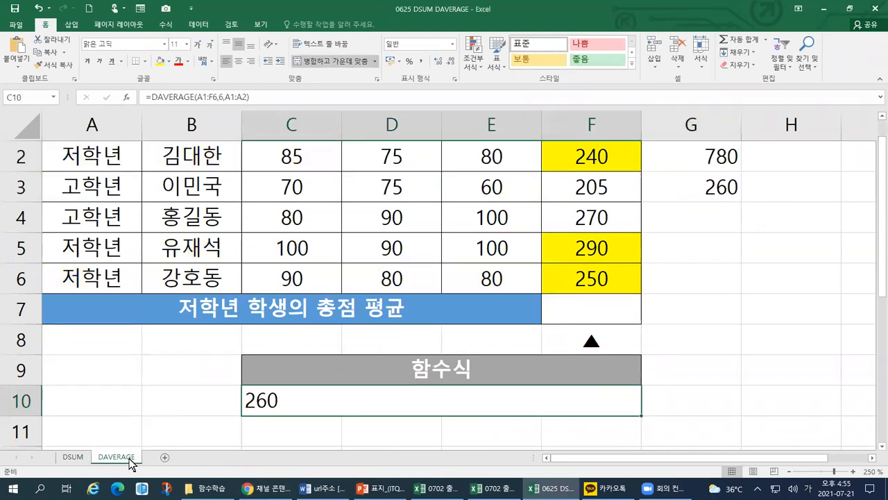
{"action": "scroll", "coordinate": [154, 378], "scroll_direction": "up", "scroll_amount": 1}
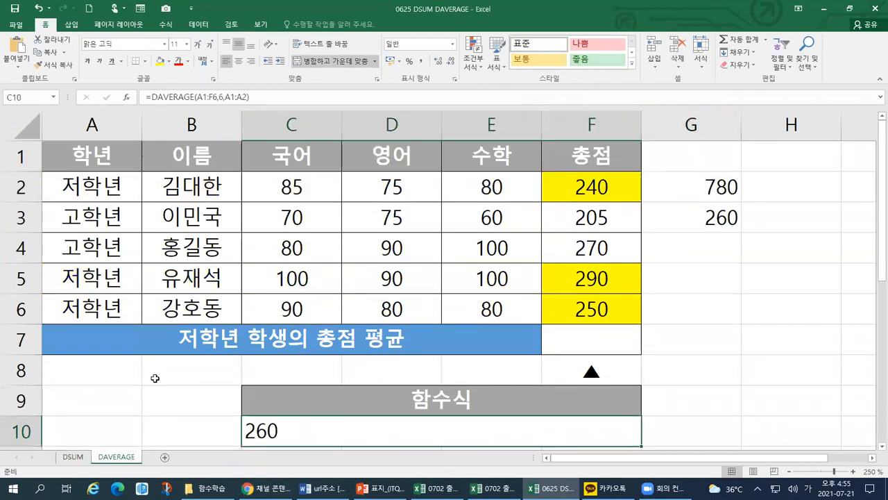
{"action": "double_click", "coordinate": [359, 419]}
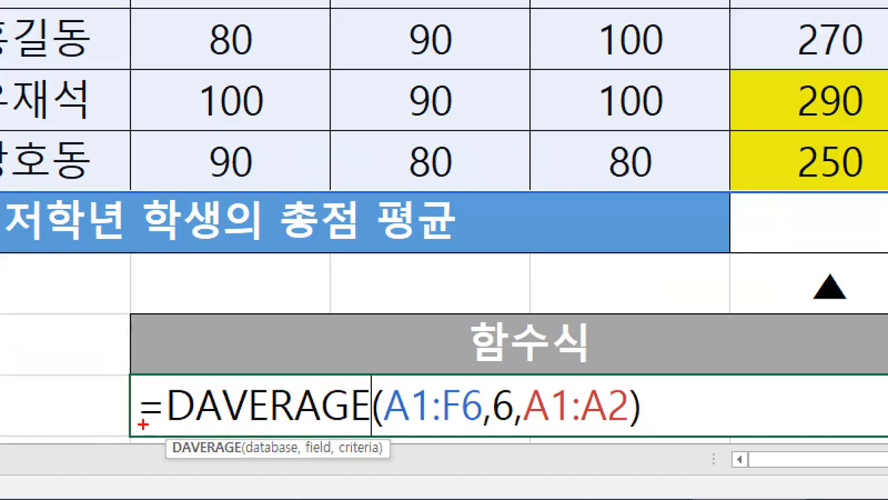
{"action": "mouse_move", "coordinate": [247, 437]}
{"action": "left_mouse_down"}
{"action": "mouse_move", "coordinate": [355, 445]}
{"action": "mouse_move", "coordinate": [645, 425]}
{"action": "left_mouse_up"}
{"action": "mouse_move", "coordinate": [388, 381]}
{"action": "left_mouse_down"}
{"action": "mouse_move", "coordinate": [430, 370]}
{"action": "mouse_move", "coordinate": [466, 383]}
{"action": "mouse_move", "coordinate": [508, 375]}
{"action": "left_mouse_up"}
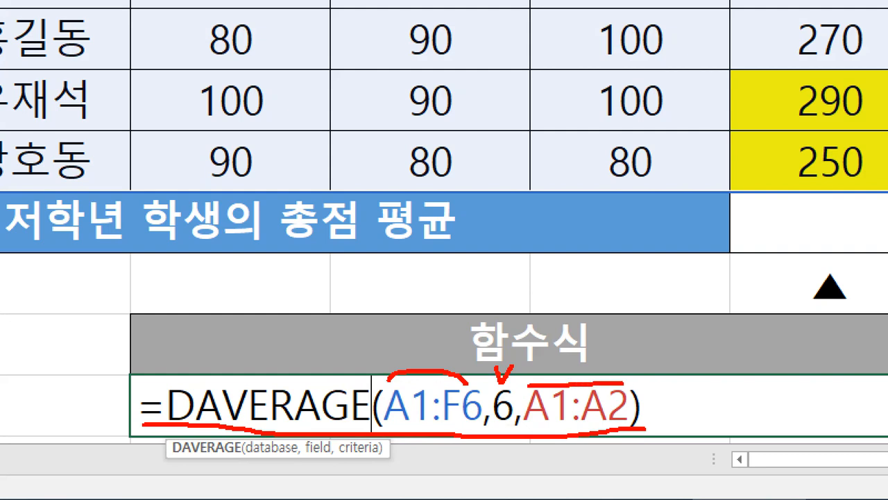
{"action": "left_click_drag", "start_coordinate": [608, 363], "coordinate": [622, 362]}
{"action": "key", "text": "Escape"}
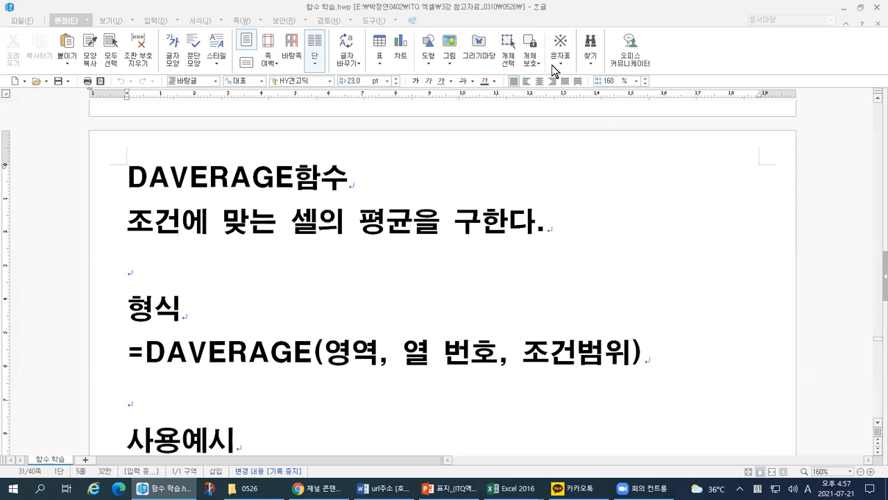
Switch to 함수 학습.hwp in Hangul, fit the page to width, and highlight 평균 in the DAVERAGE description.
{"action": "left_click", "coordinate": [771, 471]}
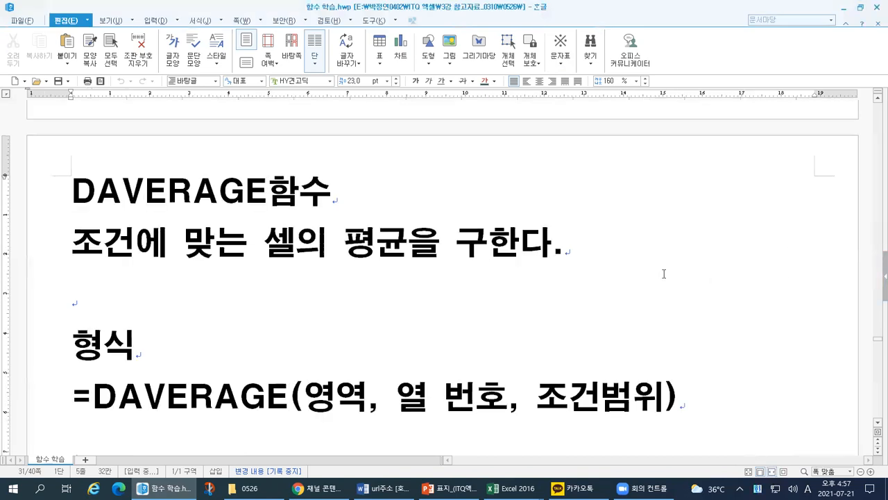
{"action": "scroll", "coordinate": [585, 269], "scroll_direction": "down", "scroll_amount": 1}
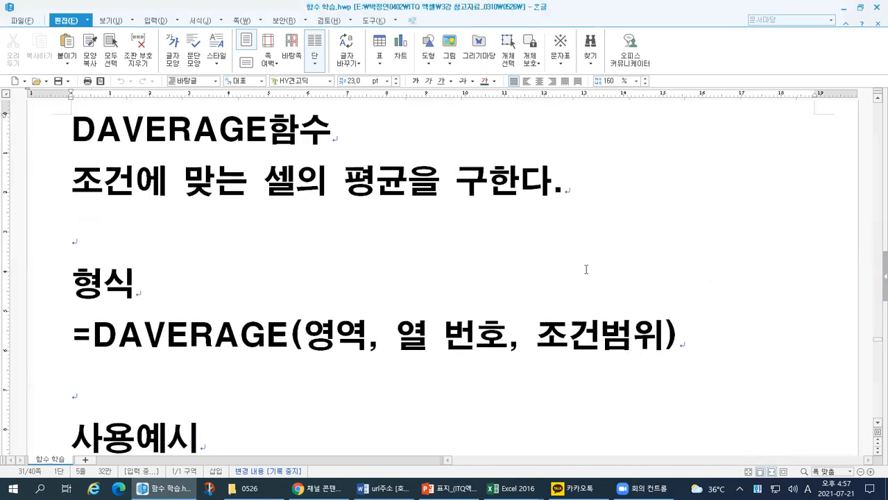
{"action": "left_click", "coordinate": [51, 187]}
{"action": "left_click_drag", "start_coordinate": [345, 186], "coordinate": [404, 186]}
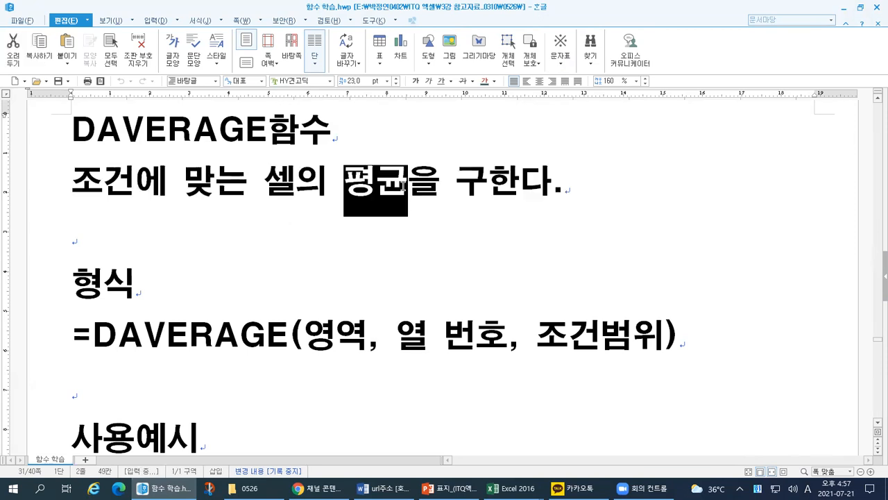
Look up AVERAGE in the dictionary with the leading D temporarily removed from the DAVERAGE heading.
{"action": "left_click", "coordinate": [104, 139]}
{"action": "scroll", "coordinate": [104, 139], "scroll_direction": "up", "scroll_amount": 1}
{"action": "key", "text": "BackSpace"}
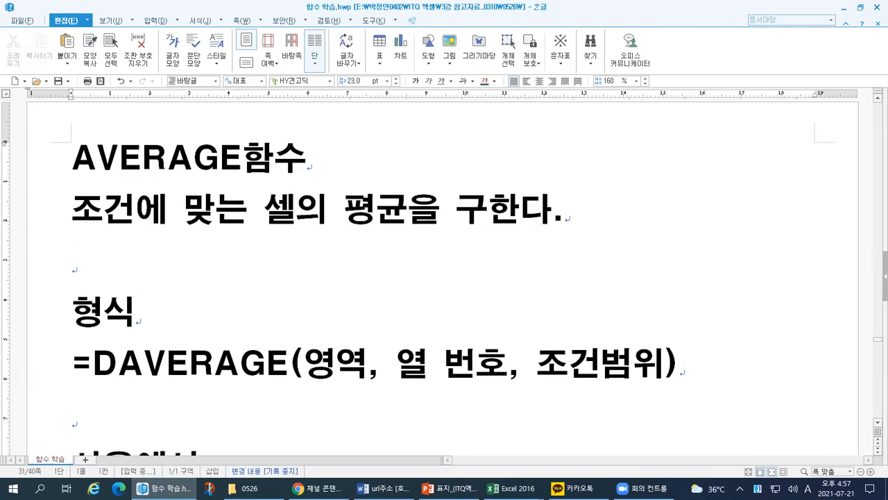
{"action": "left_click_drag", "start_coordinate": [71, 159], "coordinate": [243, 170]}
{"action": "key", "text": "F9"}
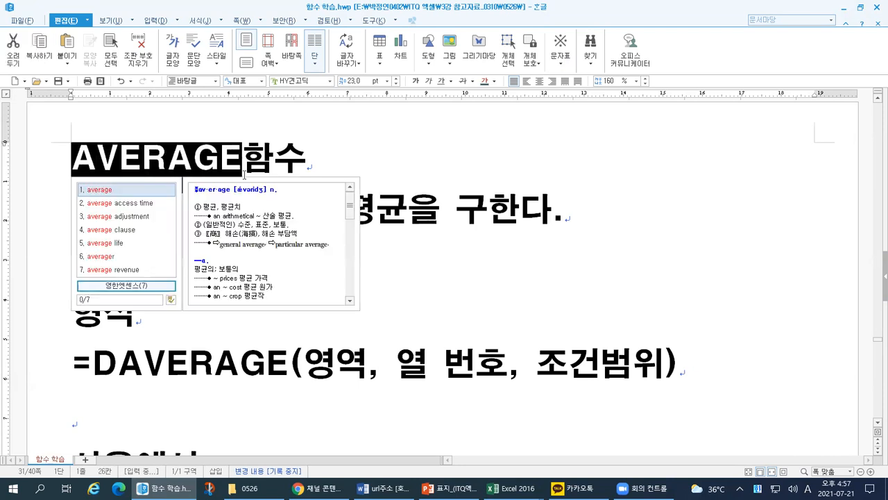
{"action": "key", "text": "Escape"}
{"action": "key", "text": "ctrl+z"}
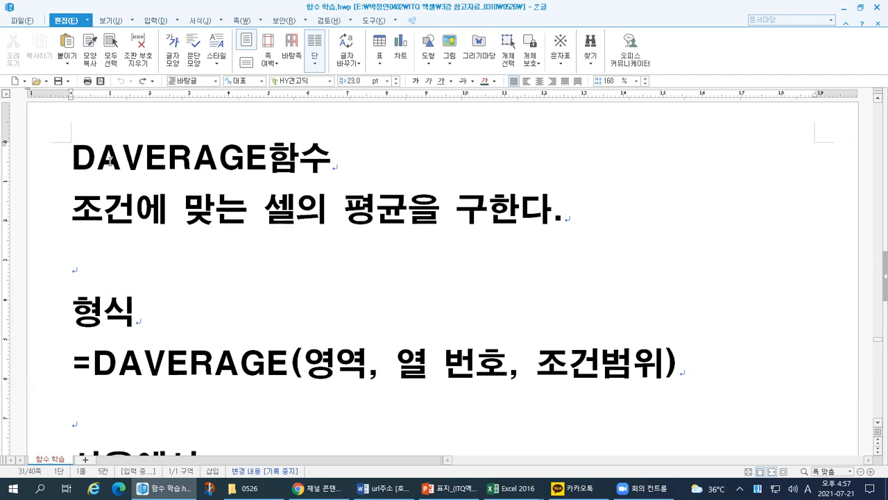
Review the DAVERAGE heading by looking up its AVERAGE part and highlighting the condition and 평균 wording in the description.
{"action": "left_click_drag", "start_coordinate": [72, 158], "coordinate": [260, 152]}
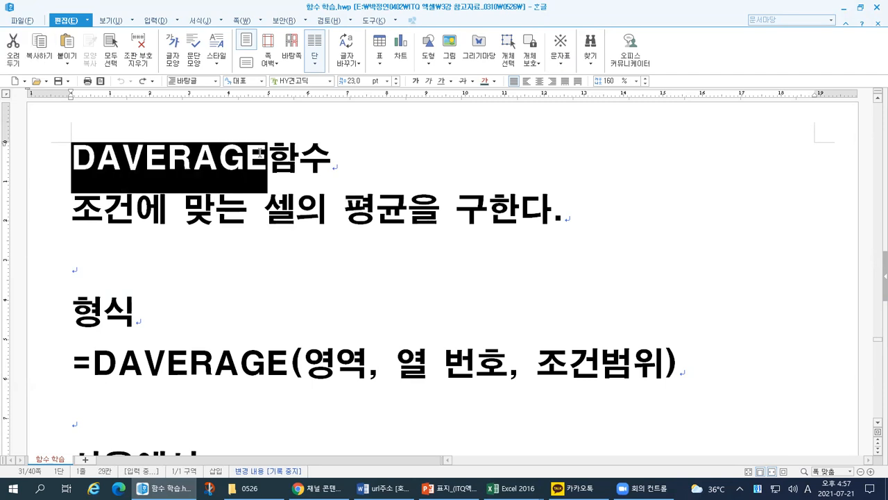
{"action": "left_click_drag", "start_coordinate": [96, 166], "coordinate": [265, 156]}
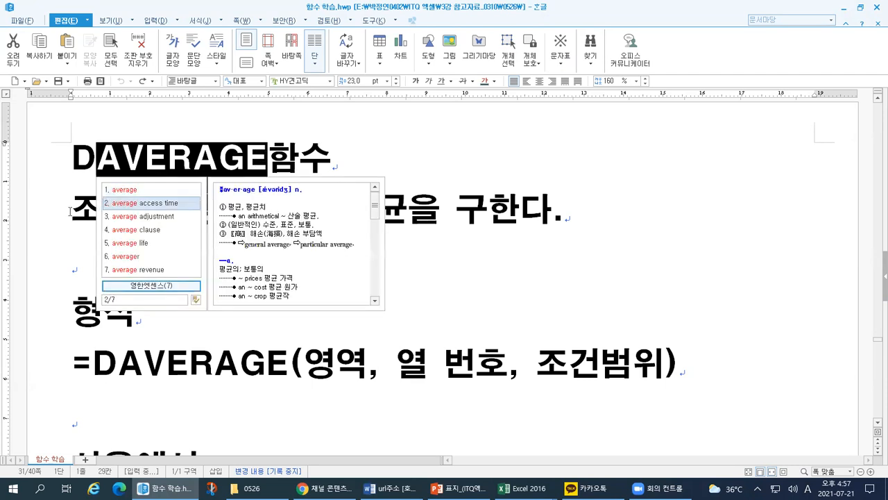
{"action": "left_click", "coordinate": [69, 212]}
{"action": "left_click_drag", "start_coordinate": [69, 212], "coordinate": [262, 212]}
{"action": "left_click_drag", "start_coordinate": [345, 210], "coordinate": [403, 214]}
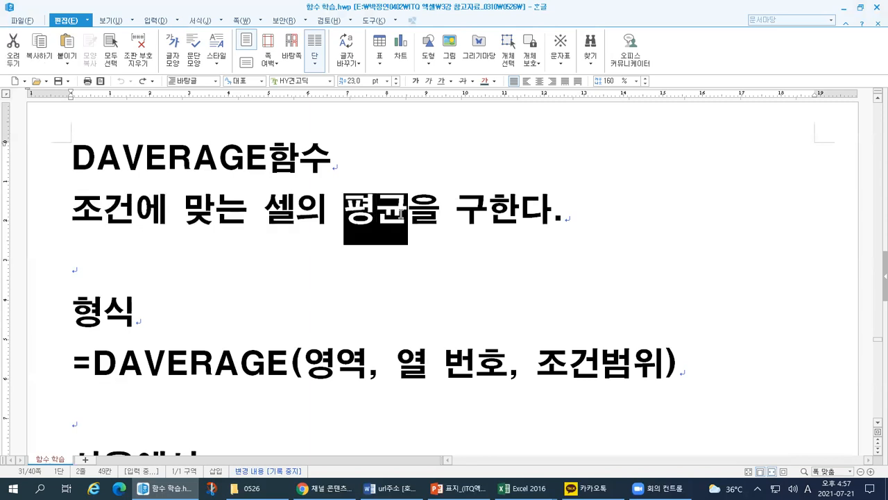
{"action": "left_click_drag", "start_coordinate": [66, 167], "coordinate": [288, 159]}
Examine the DAVERAGE syntax line, highlighting the arguments 영역, 열 번호 and 조건범위 one after another.
{"action": "left_click", "coordinate": [228, 378]}
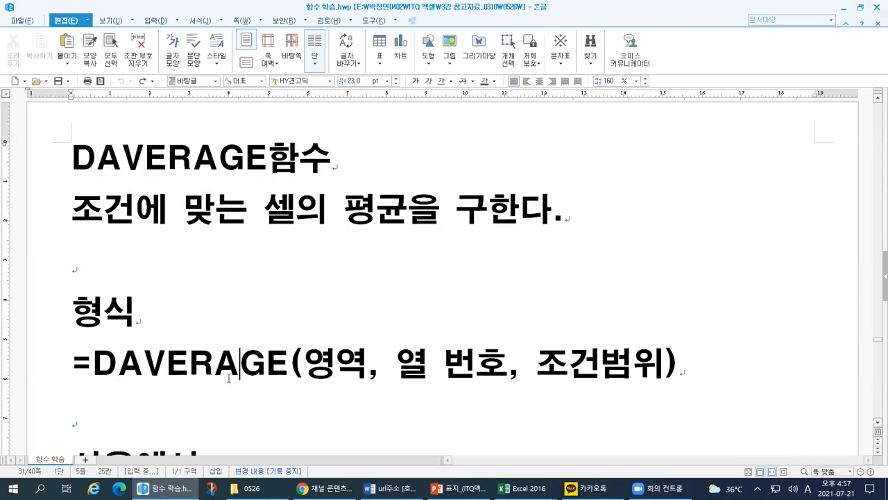
{"action": "left_click_drag", "start_coordinate": [305, 364], "coordinate": [371, 364]}
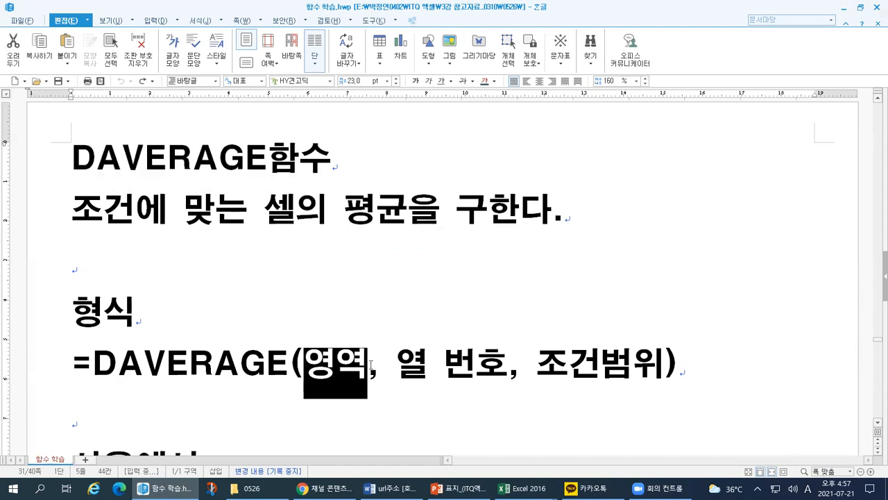
{"action": "left_click_drag", "start_coordinate": [398, 362], "coordinate": [501, 361]}
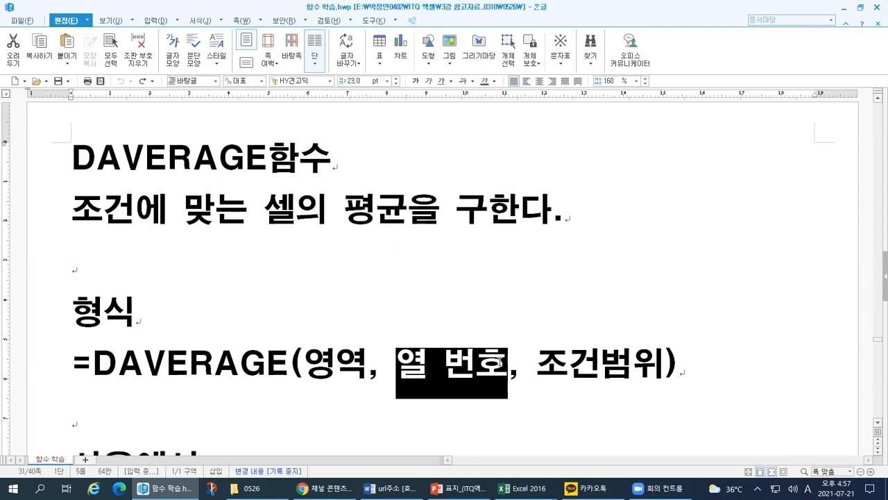
{"action": "left_click_drag", "start_coordinate": [540, 366], "coordinate": [656, 367]}
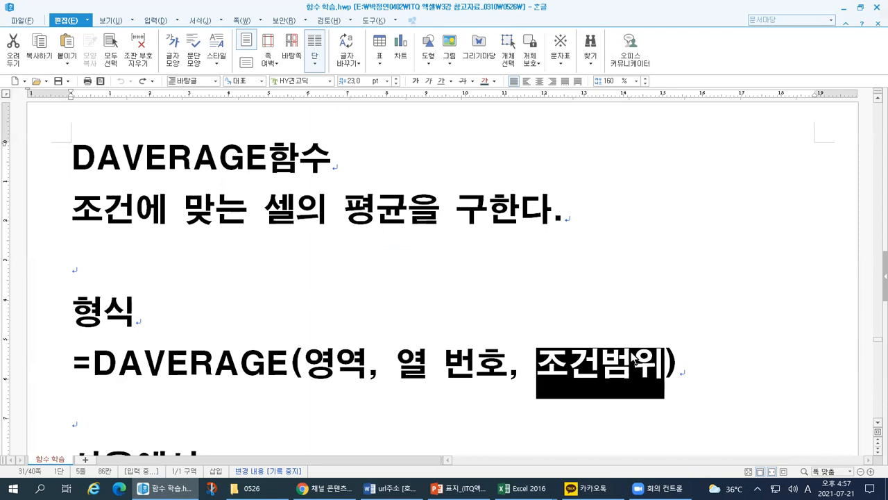
Examine the DAVERAGE usage example, highlighting its arguments B4:H12, F1 and C4:C12 one after another.
{"action": "scroll", "coordinate": [618, 353], "scroll_direction": "down", "scroll_amount": 3}
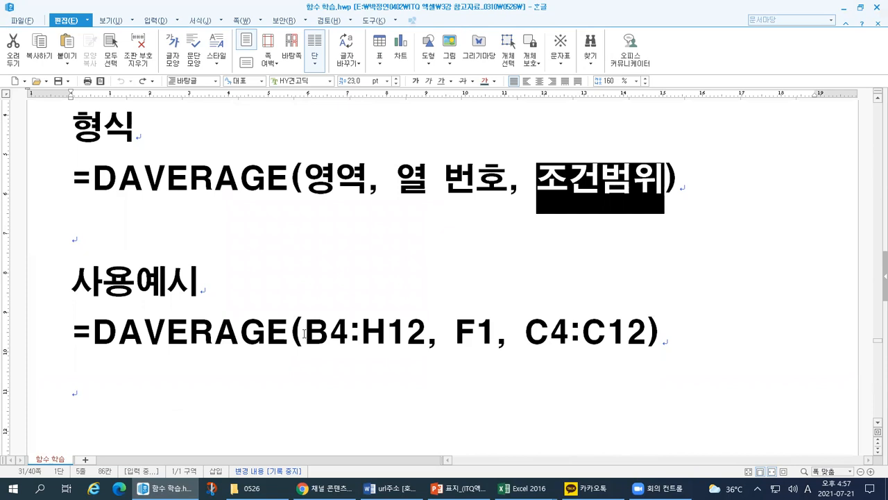
{"action": "left_click_drag", "start_coordinate": [304, 333], "coordinate": [423, 330]}
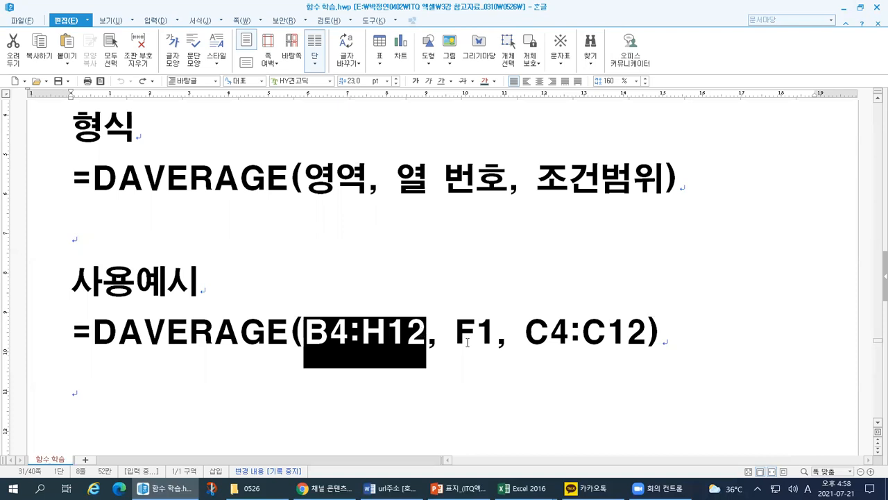
{"action": "left_click_drag", "start_coordinate": [454, 333], "coordinate": [491, 333]}
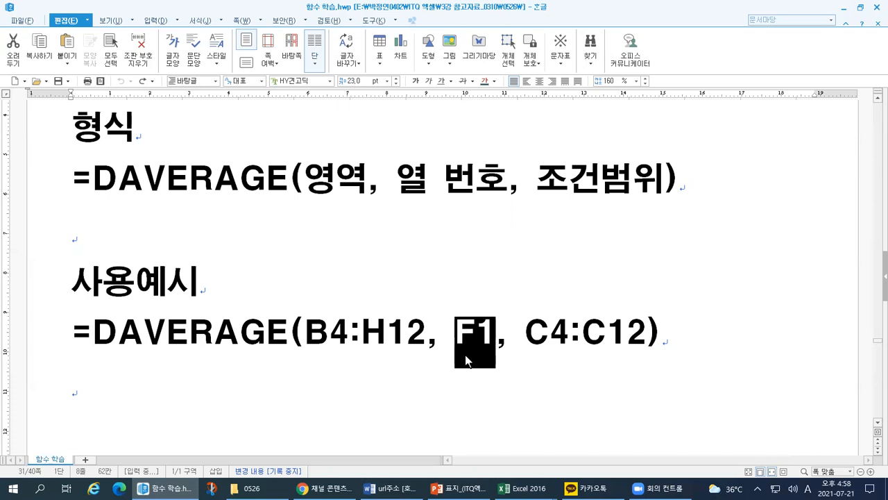
{"action": "left_click_drag", "start_coordinate": [538, 179], "coordinate": [654, 186]}
{"action": "left_click_drag", "start_coordinate": [529, 331], "coordinate": [648, 342]}
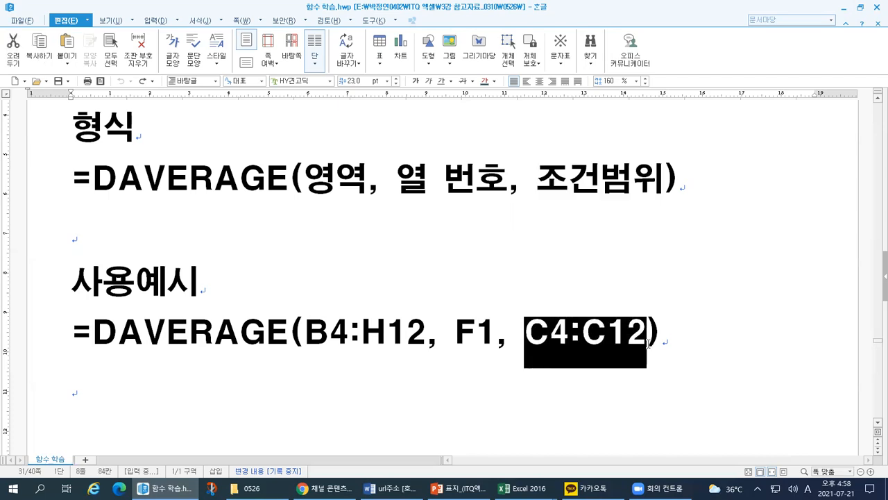
{"action": "scroll", "coordinate": [416, 332], "scroll_direction": "down", "scroll_amount": 2}
{"action": "scroll", "coordinate": [417, 332], "scroll_direction": "up", "scroll_amount": 6}
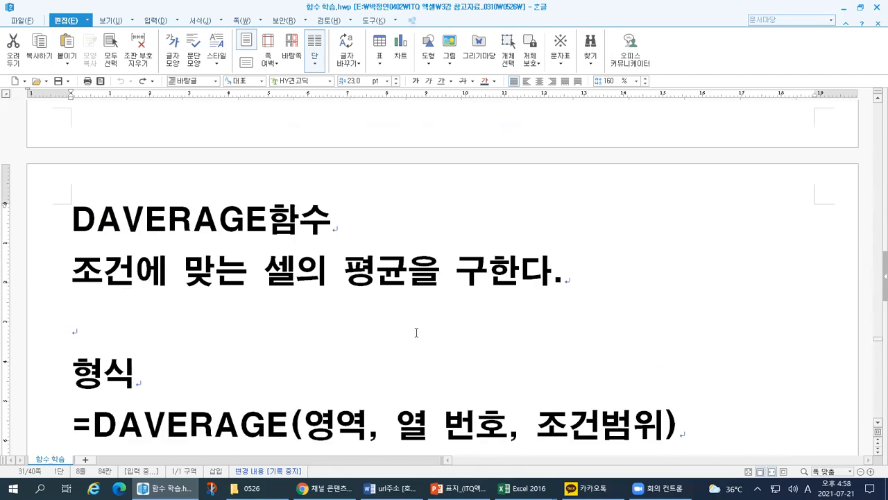
Switch to the 0625 DSUM DAVERAGE workbook in Excel, expand the formula in C10 and mark 저학년 학생, 총점 and 평균 in the row 7 label.
{"action": "left_click", "coordinate": [522, 488]}
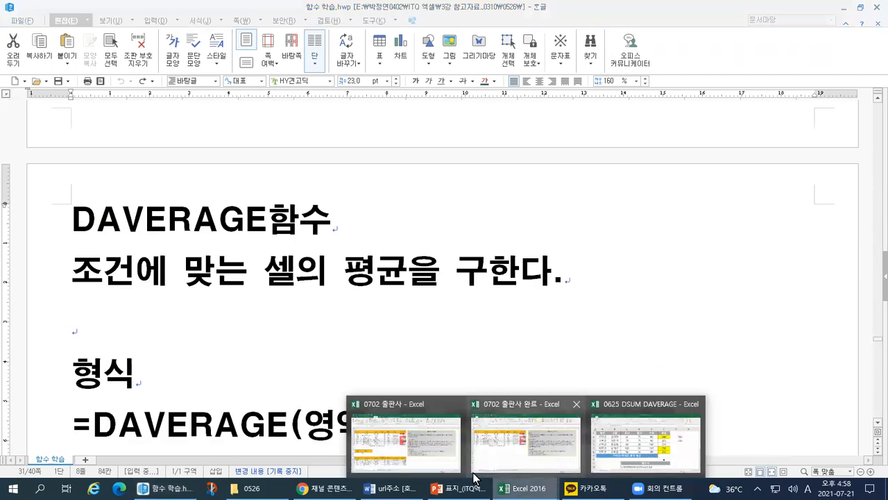
{"action": "left_click", "coordinate": [615, 463]}
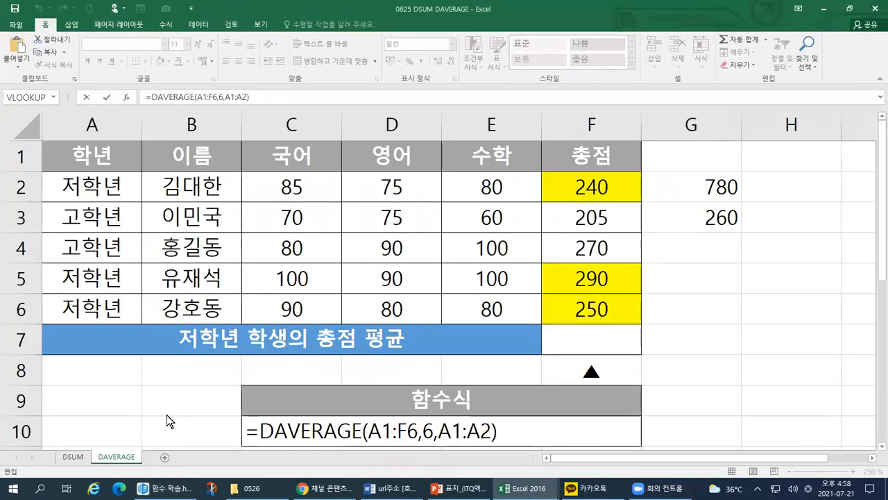
{"action": "double_click", "coordinate": [258, 420]}
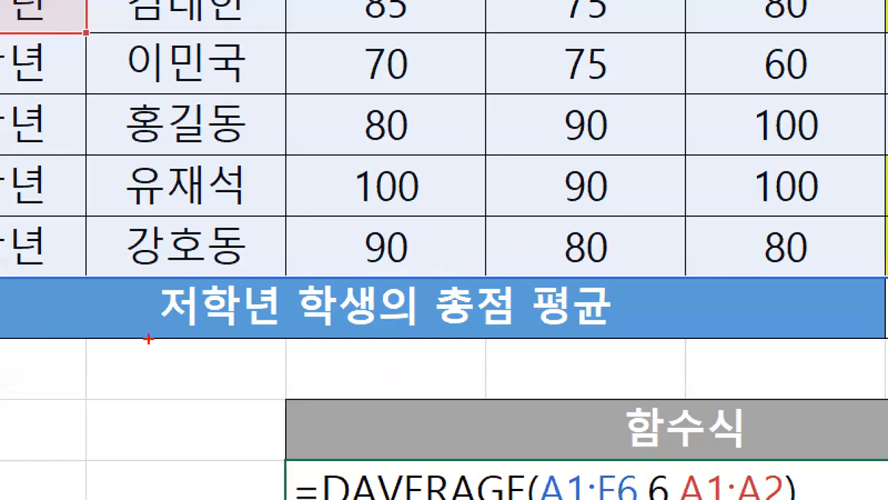
{"action": "mouse_move", "coordinate": [148, 338]}
{"action": "left_mouse_down"}
{"action": "mouse_move", "coordinate": [511, 330]}
{"action": "mouse_move", "coordinate": [548, 258]}
{"action": "mouse_move", "coordinate": [624, 284]}
{"action": "mouse_move", "coordinate": [534, 369]}
{"action": "left_mouse_up"}
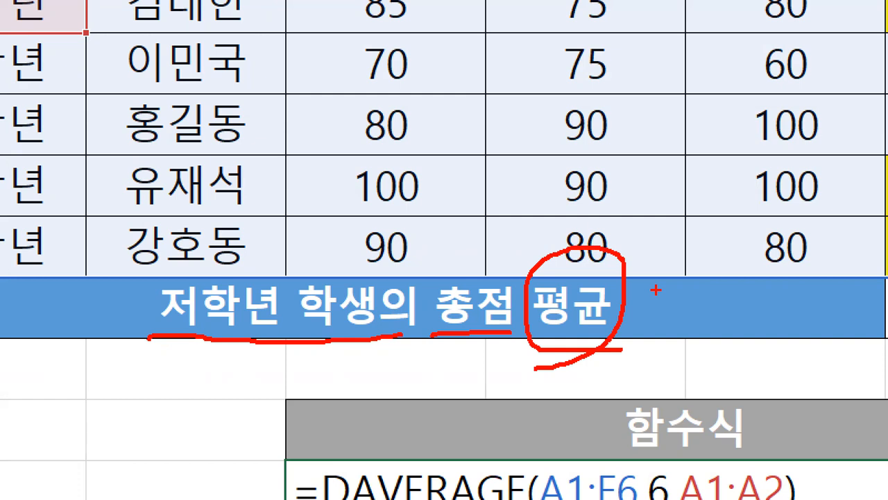
{"action": "mouse_move", "coordinate": [565, 260]}
{"action": "left_mouse_down"}
{"action": "mouse_move", "coordinate": [570, 277]}
{"action": "mouse_move", "coordinate": [577, 264]}
{"action": "left_mouse_up"}
{"action": "mouse_move", "coordinate": [140, 352]}
{"action": "left_mouse_down"}
{"action": "mouse_move", "coordinate": [174, 268]}
{"action": "mouse_move", "coordinate": [388, 272]}
{"action": "mouse_move", "coordinate": [373, 345]}
{"action": "left_mouse_up"}
{"action": "mouse_move", "coordinate": [464, 340]}
{"action": "left_mouse_down"}
{"action": "mouse_move", "coordinate": [447, 340]}
{"action": "mouse_move", "coordinate": [467, 257]}
{"action": "mouse_move", "coordinate": [479, 355]}
{"action": "mouse_move", "coordinate": [471, 364]}
{"action": "left_mouse_up"}
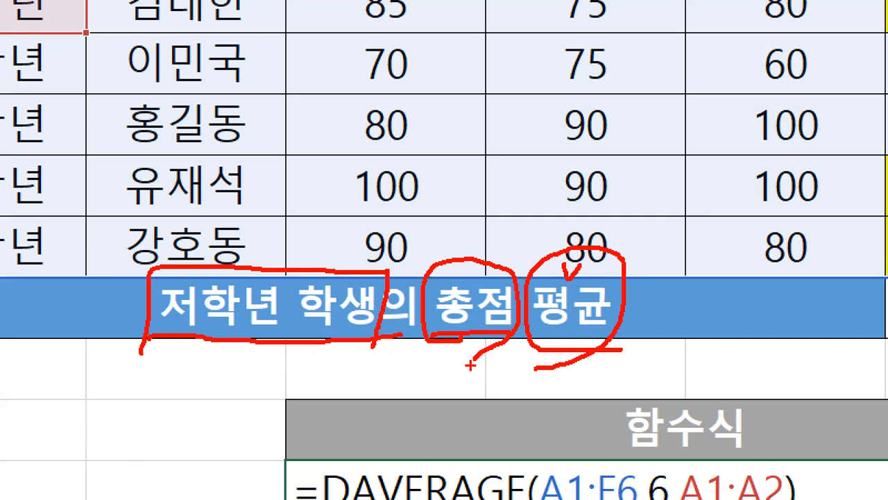
{"action": "key", "text": "Escape"}
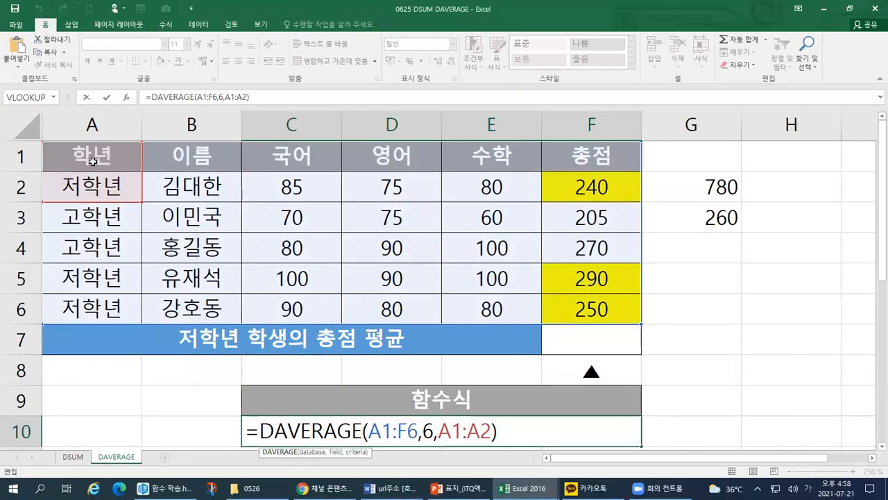
Highlight the whole score table A1:F6, including its header row.
{"action": "left_click_drag", "start_coordinate": [87, 157], "coordinate": [187, 222]}
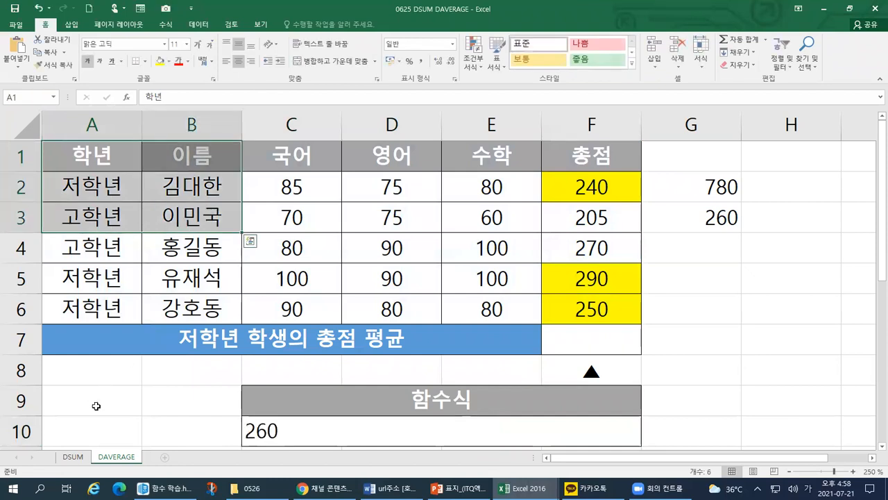
{"action": "left_click", "coordinate": [122, 170]}
{"action": "left_click_drag", "start_coordinate": [122, 171], "coordinate": [569, 310]}
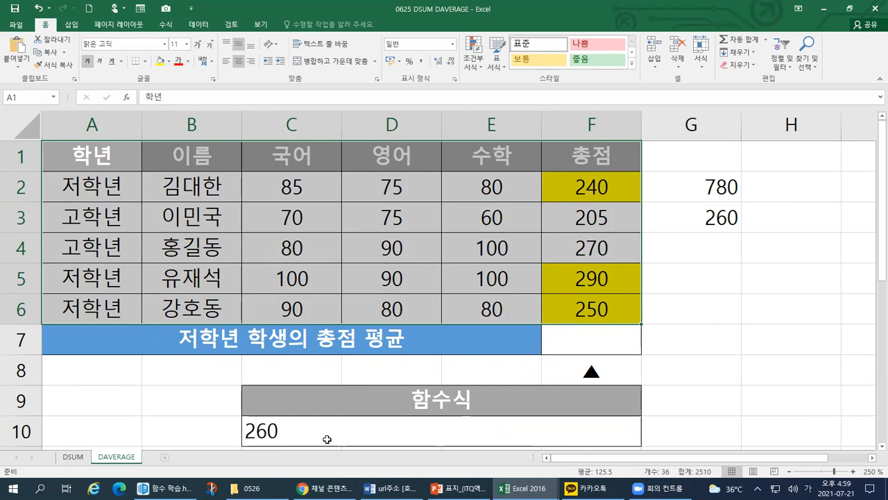
Turn the DAVERAGE formula in C10 into text with a leading apostrophe and match its A1:F6 argument to the score table.
{"action": "double_click", "coordinate": [315, 432]}
{"action": "key", "text": "Home"}
{"action": "type", "text": "'"}
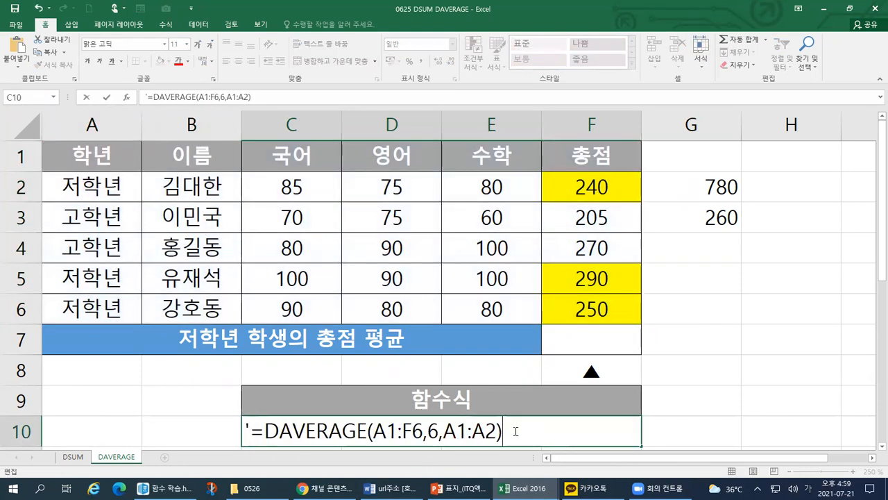
{"action": "left_click_drag", "start_coordinate": [373, 431], "coordinate": [418, 432]}
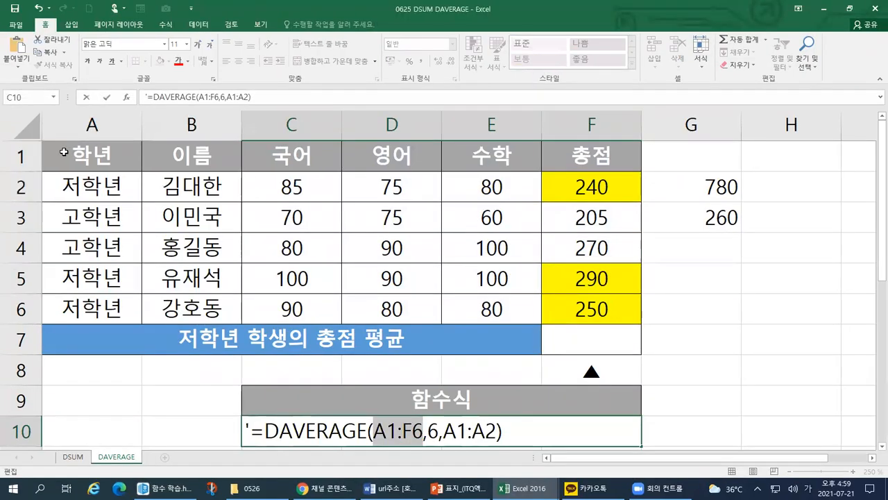
{"action": "mouse_move", "coordinate": [65, 149]}
{"action": "left_mouse_down"}
{"action": "mouse_move", "coordinate": [124, 184]}
{"action": "mouse_move", "coordinate": [529, 292]}
{"action": "mouse_move", "coordinate": [573, 316]}
{"action": "left_mouse_up"}
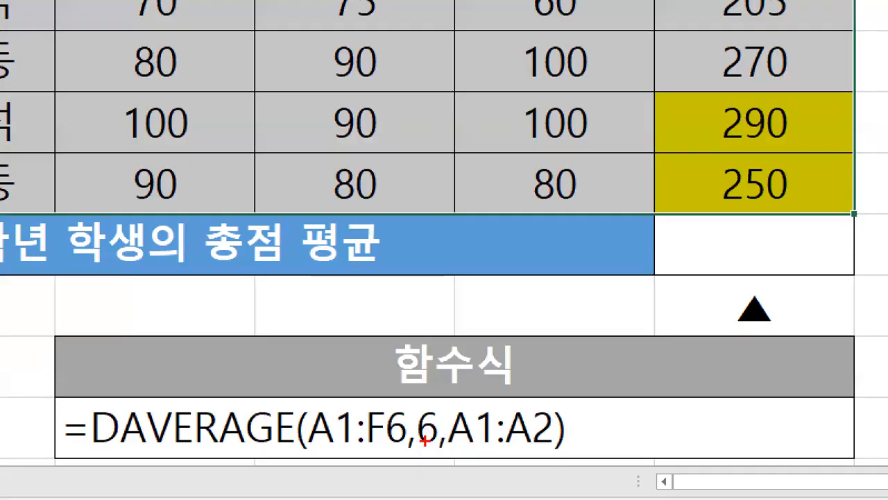
Annotate the column number argument 6 in the C10 formula with an underline and a check mark.
{"action": "mouse_move", "coordinate": [425, 438]}
{"action": "left_mouse_down"}
{"action": "mouse_move", "coordinate": [408, 444]}
{"action": "mouse_move", "coordinate": [442, 443]}
{"action": "left_mouse_up"}
{"action": "mouse_move", "coordinate": [427, 389]}
{"action": "left_mouse_down"}
{"action": "mouse_move", "coordinate": [439, 392]}
{"action": "mouse_move", "coordinate": [441, 383]}
{"action": "left_mouse_up"}
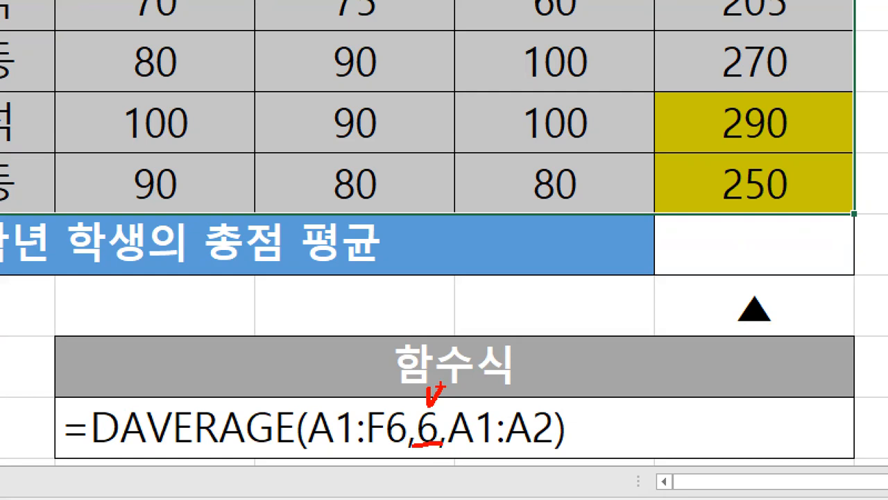
{"action": "mouse_move", "coordinate": [211, 269]}
{"action": "left_mouse_down"}
{"action": "mouse_move", "coordinate": [254, 273]}
{"action": "mouse_move", "coordinate": [281, 253]}
{"action": "mouse_move", "coordinate": [211, 208]}
{"action": "mouse_move", "coordinate": [211, 274]}
{"action": "left_mouse_up"}
{"action": "key", "text": "Escape"}
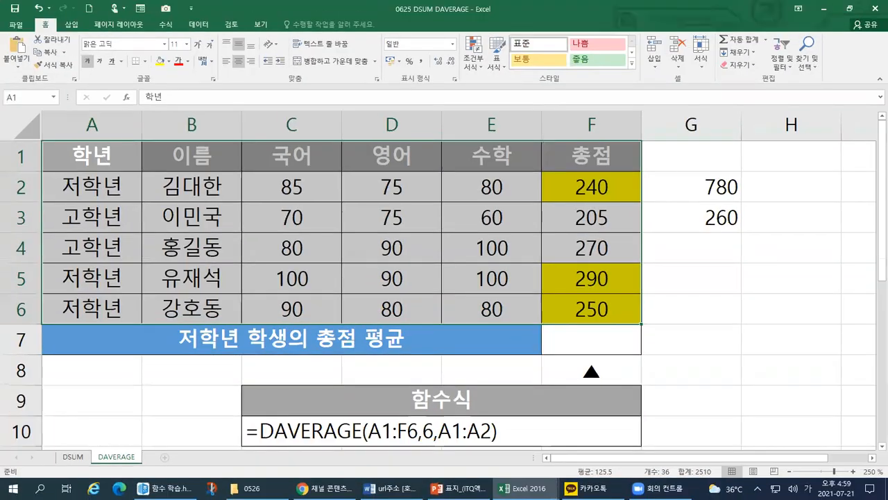
Zoom in on the table header and mark the 국어, 영어, 수학 and 총점 columns with check marks.
{"action": "key", "text": "ctrl+1"}
{"action": "left_click", "coordinate": [315, 178]}
{"action": "left_click_drag", "start_coordinate": [332, 102], "coordinate": [365, 111]}
{"action": "mouse_move", "coordinate": [519, 118]}
{"action": "left_mouse_down"}
{"action": "mouse_move", "coordinate": [522, 139]}
{"action": "mouse_move", "coordinate": [604, 86]}
{"action": "left_mouse_up"}
{"action": "mouse_move", "coordinate": [684, 99]}
{"action": "left_mouse_down"}
{"action": "mouse_move", "coordinate": [760, 100]}
{"action": "mouse_move", "coordinate": [804, 133]}
{"action": "mouse_move", "coordinate": [841, 71]}
{"action": "left_mouse_up"}
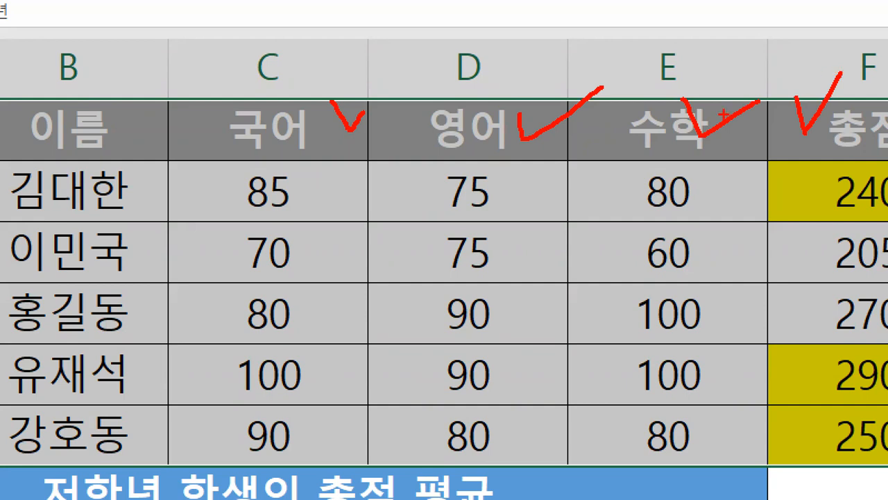
{"action": "mouse_move", "coordinate": [775, 67]}
{"action": "left_mouse_down"}
{"action": "mouse_move", "coordinate": [782, 90]}
{"action": "mouse_move", "coordinate": [791, 67]}
{"action": "left_mouse_up"}
{"action": "mouse_move", "coordinate": [811, 43]}
{"action": "left_mouse_down"}
{"action": "mouse_move", "coordinate": [818, 73]}
{"action": "mouse_move", "coordinate": [833, 42]}
{"action": "left_mouse_up"}
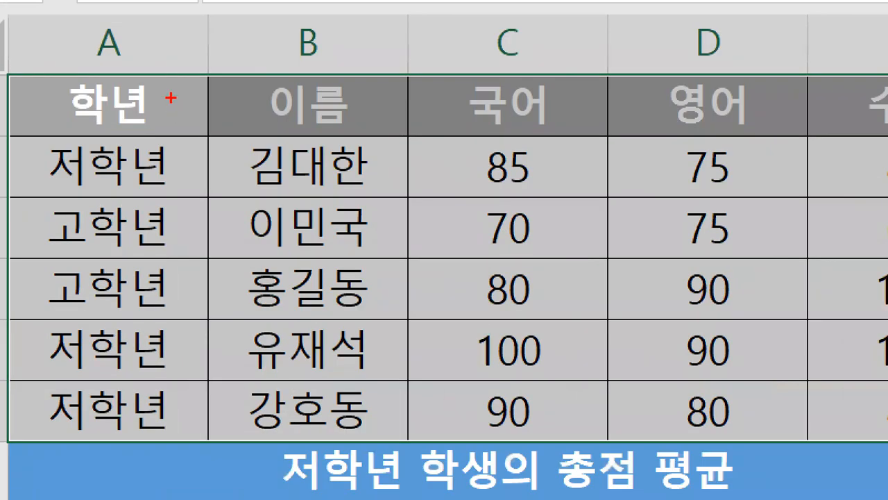
Number the table columns in handwriting from 학년 through 총점, and underline 총점 and circle its number 6.
{"action": "left_click_drag", "start_coordinate": [123, 123], "coordinate": [120, 167]}
{"action": "left_click_drag", "start_coordinate": [309, 140], "coordinate": [329, 149]}
{"action": "left_click_drag", "start_coordinate": [370, 104], "coordinate": [429, 115]}
{"action": "mouse_move", "coordinate": [579, 66]}
{"action": "left_mouse_down"}
{"action": "mouse_move", "coordinate": [603, 97]}
{"action": "mouse_move", "coordinate": [562, 145]}
{"action": "left_mouse_up"}
{"action": "mouse_move", "coordinate": [791, 68]}
{"action": "left_mouse_down"}
{"action": "mouse_move", "coordinate": [837, 101]}
{"action": "mouse_move", "coordinate": [806, 142]}
{"action": "left_mouse_up"}
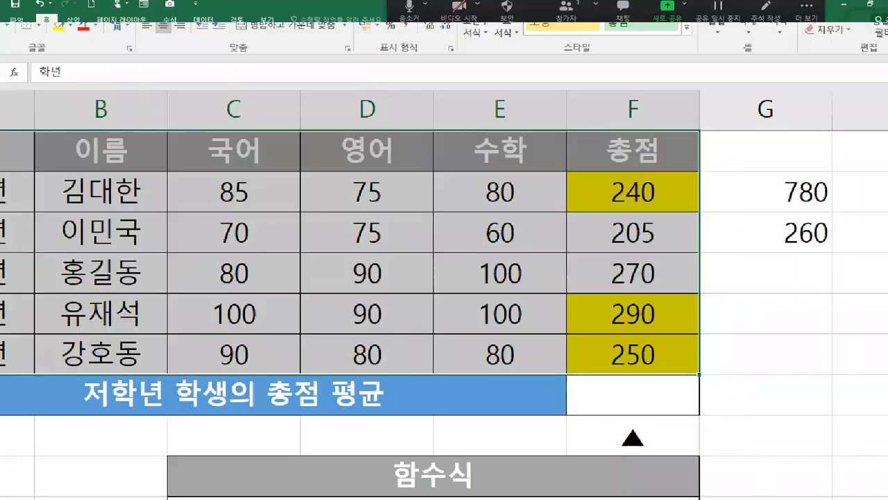
{"action": "mouse_move", "coordinate": [525, 136]}
{"action": "left_mouse_down"}
{"action": "mouse_move", "coordinate": [518, 170]}
{"action": "mouse_move", "coordinate": [533, 142]}
{"action": "left_mouse_up"}
{"action": "left_click_drag", "start_coordinate": [727, 91], "coordinate": [714, 156]}
{"action": "left_click_drag", "start_coordinate": [659, 168], "coordinate": [703, 168]}
{"action": "mouse_move", "coordinate": [766, 168]}
{"action": "left_mouse_down"}
{"action": "mouse_move", "coordinate": [756, 168]}
{"action": "mouse_move", "coordinate": [739, 61]}
{"action": "mouse_move", "coordinate": [803, 151]}
{"action": "mouse_move", "coordinate": [756, 182]}
{"action": "left_mouse_up"}
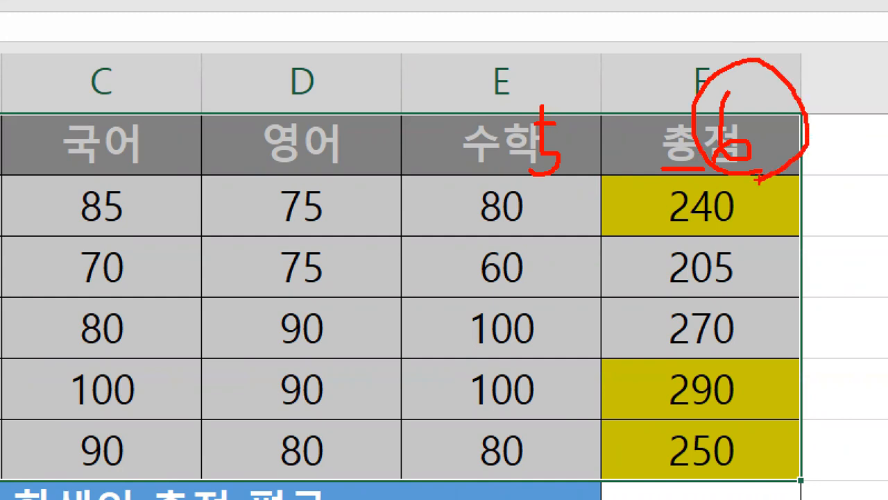
{"action": "key", "text": "Escape"}
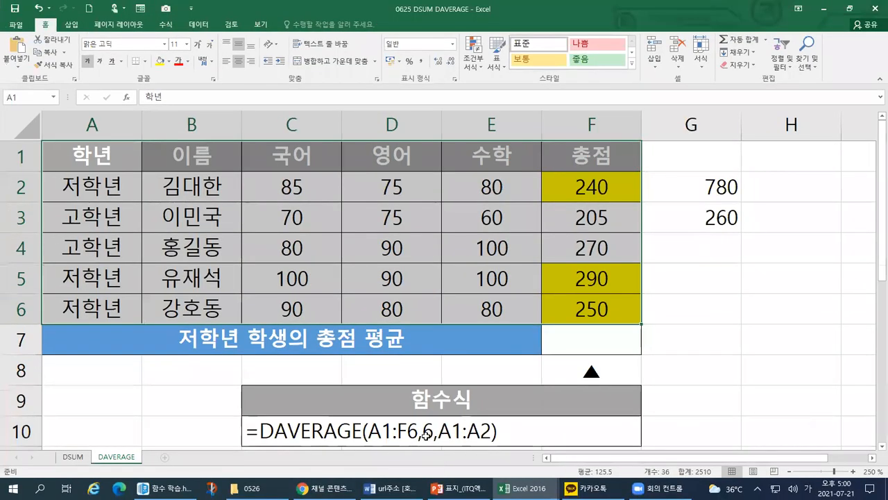
Mark the 6 in the C10 formula and relate it to column F's 총점 heading with handwritten marks.
{"action": "key", "text": "ctrl+1"}
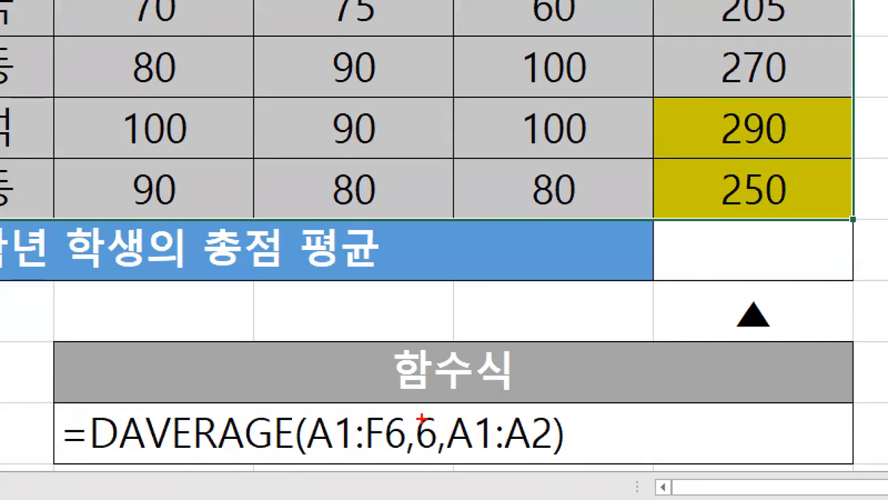
{"action": "left_click_drag", "start_coordinate": [415, 411], "coordinate": [429, 398]}
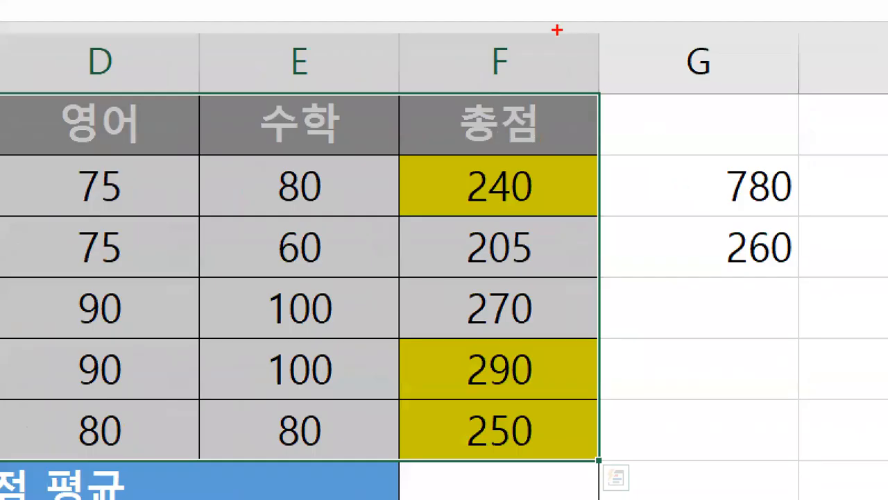
{"action": "mouse_move", "coordinate": [541, 57]}
{"action": "left_mouse_down"}
{"action": "mouse_move", "coordinate": [468, 78]}
{"action": "mouse_move", "coordinate": [513, 76]}
{"action": "left_mouse_up"}
{"action": "mouse_move", "coordinate": [545, 102]}
{"action": "left_mouse_down"}
{"action": "mouse_move", "coordinate": [549, 116]}
{"action": "mouse_move", "coordinate": [562, 101]}
{"action": "left_mouse_up"}
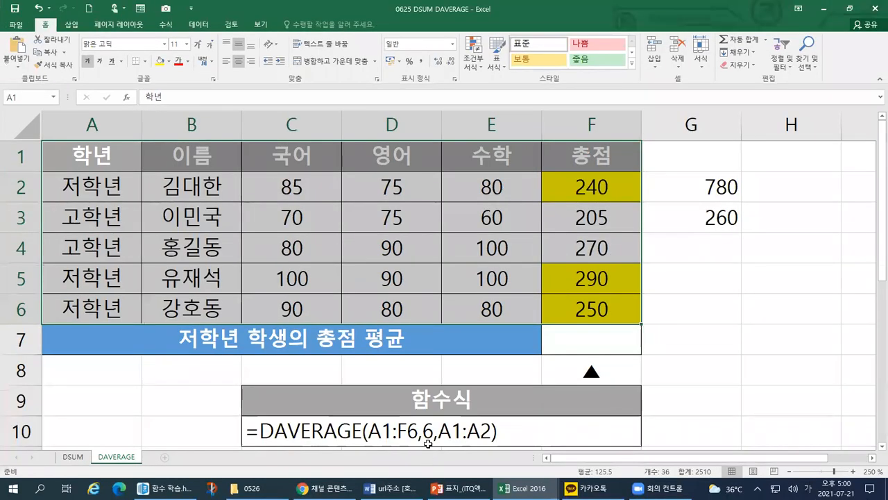
Replace the column argument in the C10 DAVERAGE formula with F1 and remove the leading apostrophe so it calculates.
{"action": "left_click", "coordinate": [431, 433]}
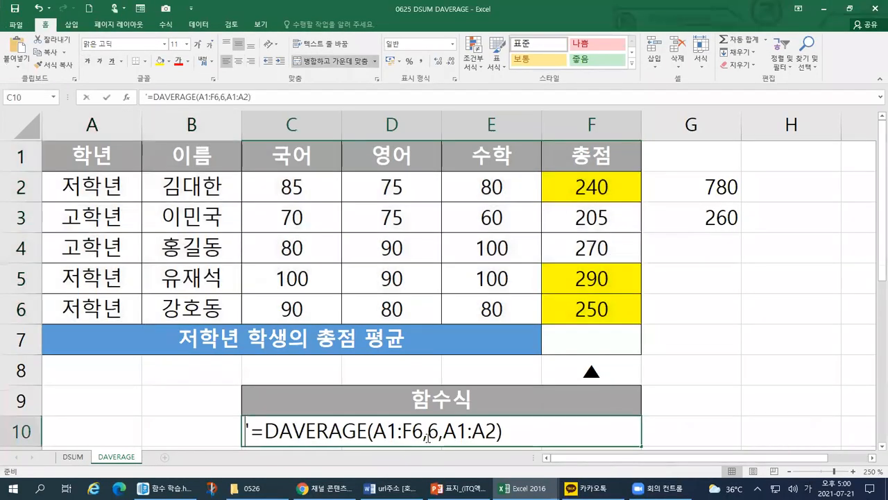
{"action": "double_click", "coordinate": [433, 434]}
{"action": "type", "text": "ㄹ1"}
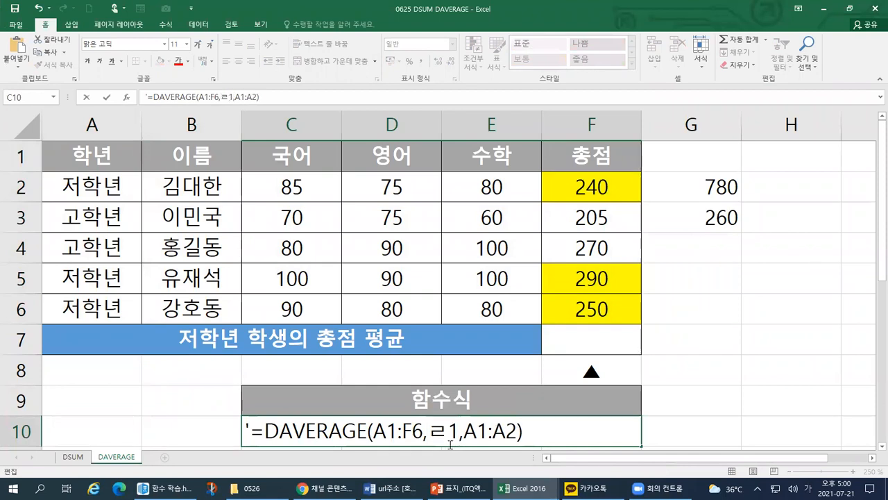
{"action": "key", "text": "BackSpace"}
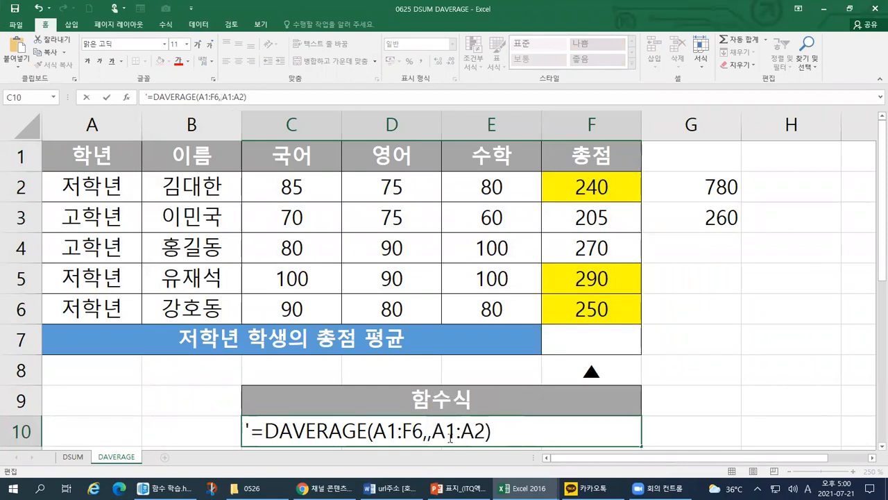
{"action": "type", "text": "F1"}
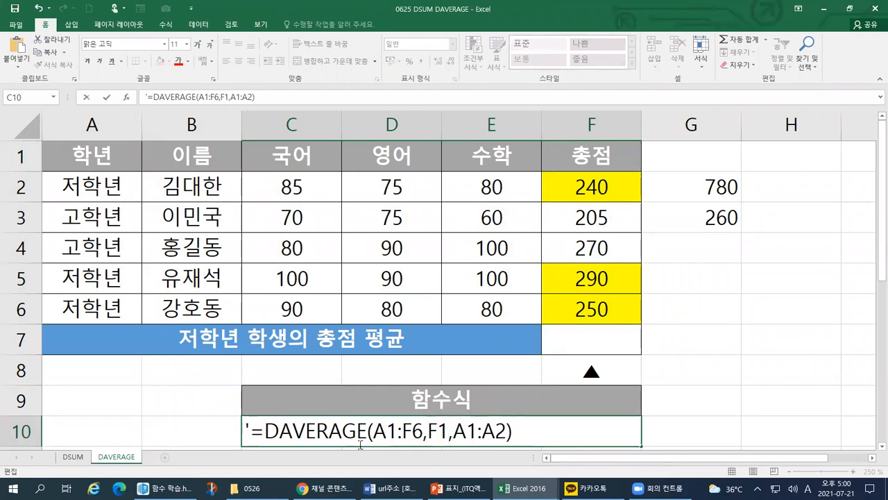
{"action": "key", "text": "Home"}
{"action": "key", "text": "Delete"}
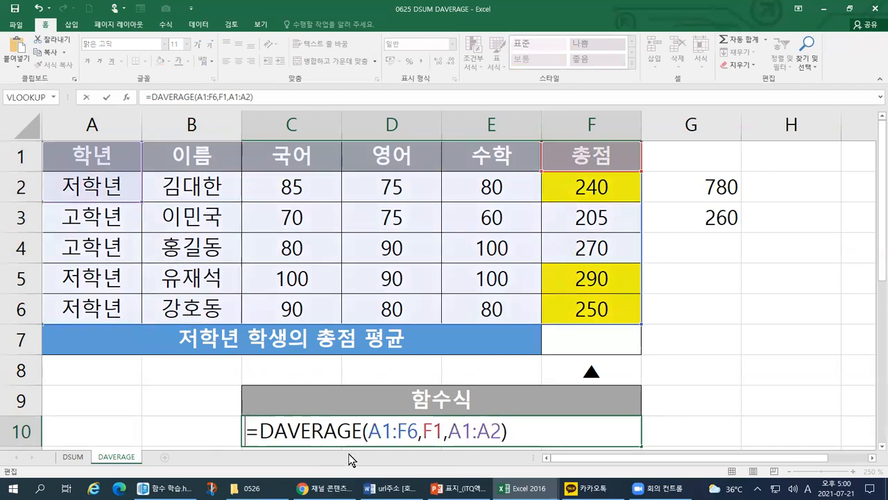
{"action": "key", "text": "Return"}
Set the column argument of the C10 DAVERAGE formula to 6 and reopen the formula for inspection.
{"action": "double_click", "coordinate": [305, 402]}
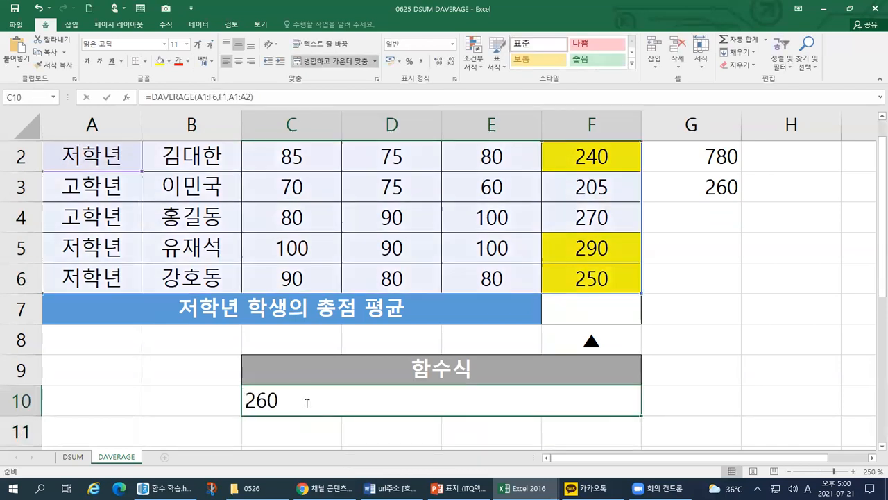
{"action": "double_click", "coordinate": [435, 401]}
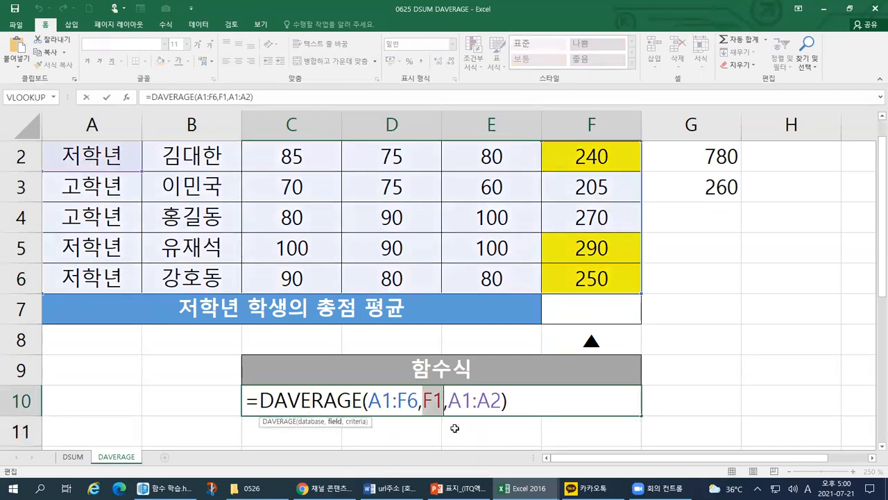
{"action": "type", "text": "6"}
{"action": "key", "text": "Return"}
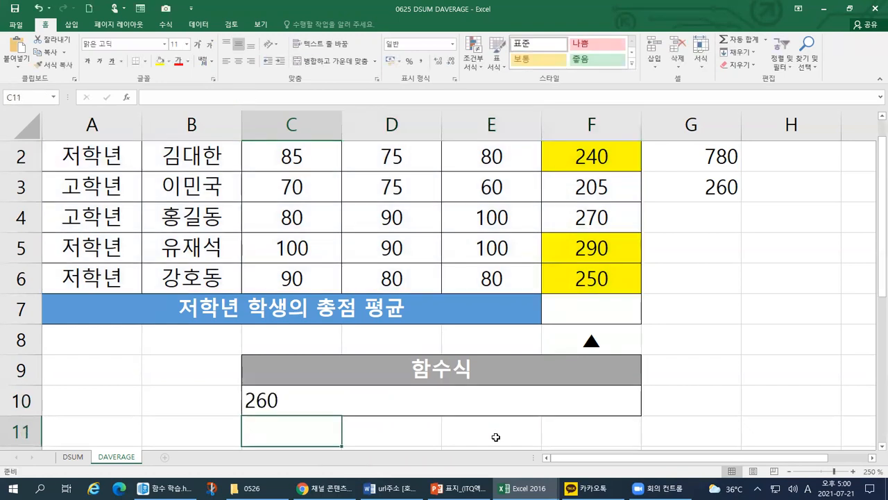
{"action": "double_click", "coordinate": [368, 409]}
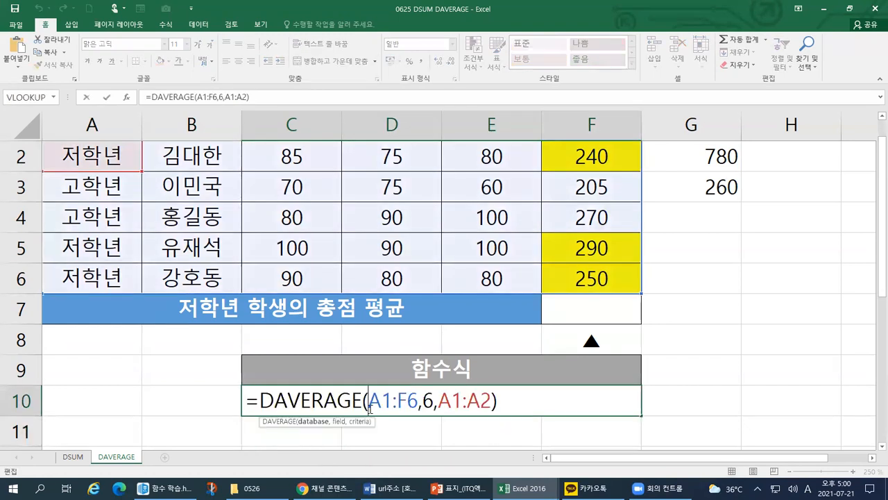
Select the 6 in the C10 formula, circle 총점 in the row 7 title and column F heading, and mark the F1 reference by hand.
{"action": "double_click", "coordinate": [428, 401]}
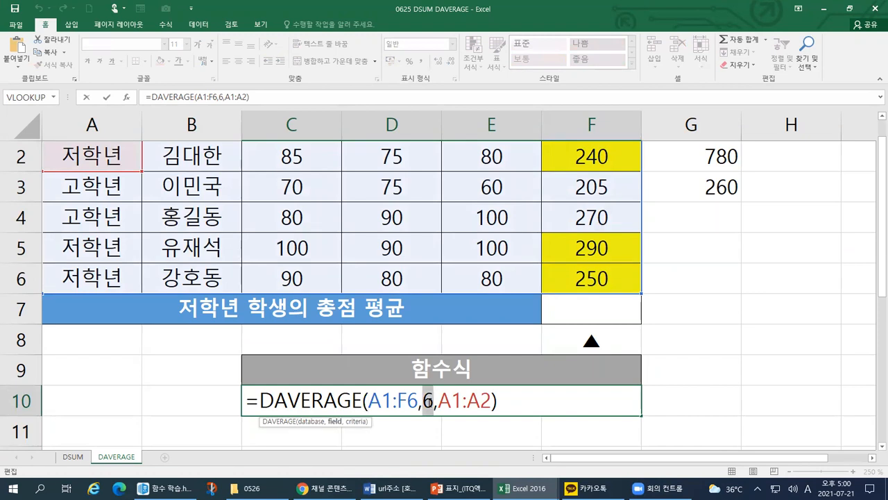
{"action": "scroll", "coordinate": [534, 308], "scroll_direction": "up", "scroll_amount": 1}
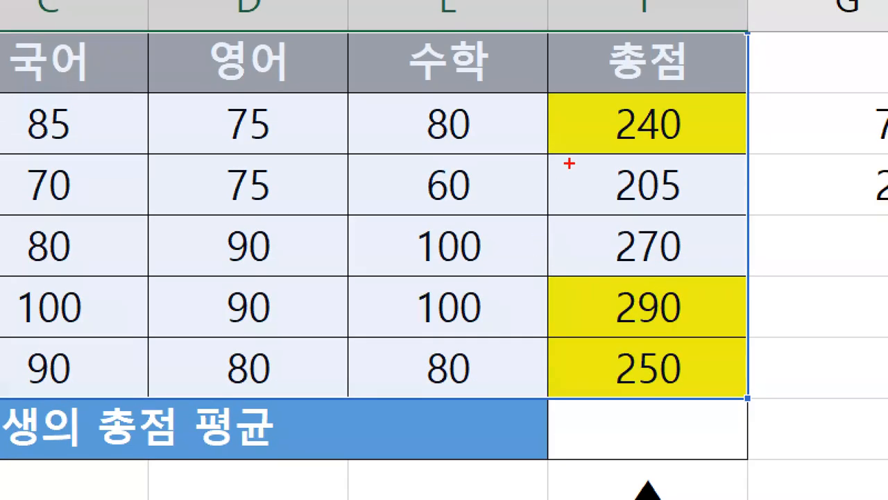
{"action": "mouse_move", "coordinate": [617, 163]}
{"action": "left_mouse_down"}
{"action": "mouse_move", "coordinate": [577, 168]}
{"action": "mouse_move", "coordinate": [615, 150]}
{"action": "mouse_move", "coordinate": [616, 166]}
{"action": "left_mouse_up"}
{"action": "mouse_move", "coordinate": [171, 459]}
{"action": "left_mouse_down"}
{"action": "mouse_move", "coordinate": [80, 444]}
{"action": "mouse_move", "coordinate": [166, 463]}
{"action": "left_mouse_up"}
{"action": "mouse_move", "coordinate": [686, 33]}
{"action": "left_mouse_down"}
{"action": "mouse_move", "coordinate": [711, 29]}
{"action": "mouse_move", "coordinate": [693, 64]}
{"action": "left_mouse_up"}
{"action": "left_click_drag", "start_coordinate": [695, 51], "coordinate": [713, 49]}
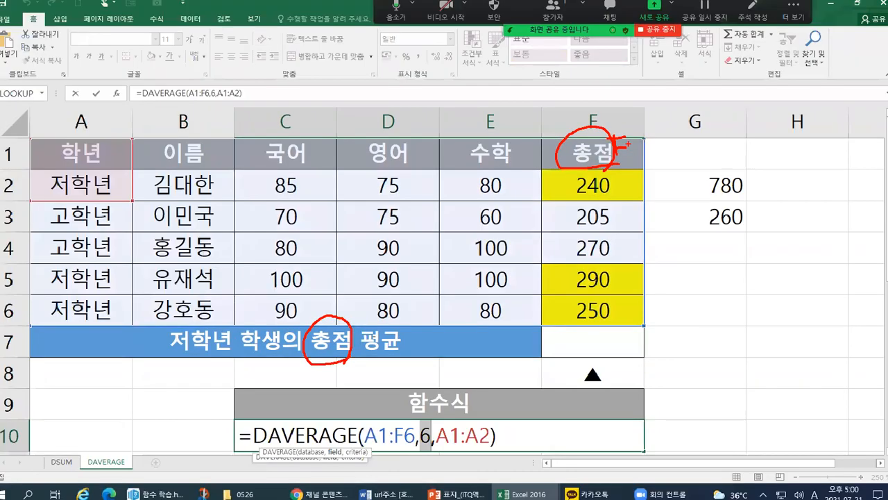
{"action": "mouse_move", "coordinate": [616, 119]}
{"action": "left_mouse_down"}
{"action": "mouse_move", "coordinate": [592, 129]}
{"action": "mouse_move", "coordinate": [605, 104]}
{"action": "mouse_move", "coordinate": [614, 129]}
{"action": "mouse_move", "coordinate": [600, 142]}
{"action": "left_mouse_up"}
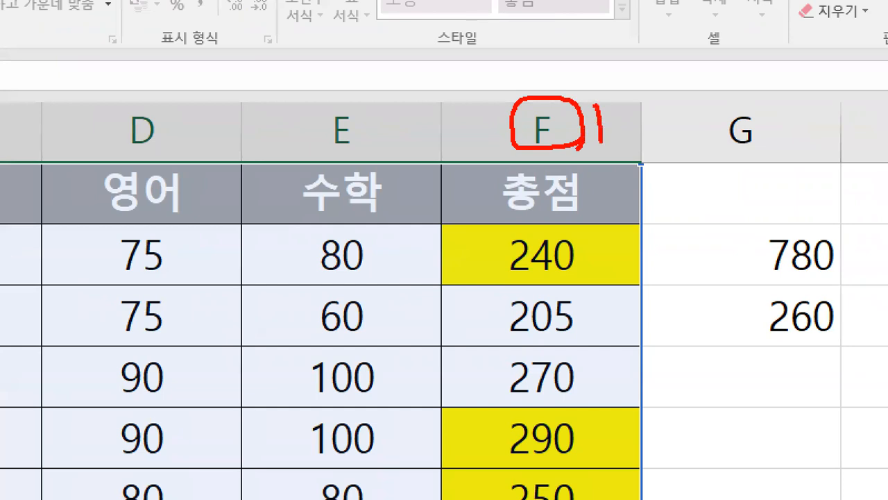
Outline the table by hand and number the 총점, 수학 and 영어 columns 6, 5 and 4.
{"action": "mouse_move", "coordinate": [1, 157]}
{"action": "left_mouse_down"}
{"action": "mouse_move", "coordinate": [603, 148]}
{"action": "mouse_move", "coordinate": [639, 344]}
{"action": "mouse_move", "coordinate": [624, 482]}
{"action": "left_mouse_up"}
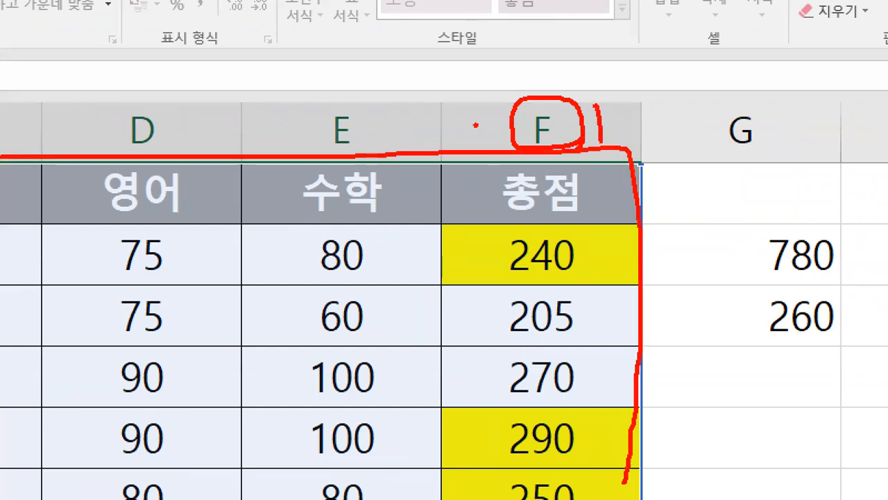
{"action": "left_click_drag", "start_coordinate": [476, 125], "coordinate": [473, 196]}
{"action": "mouse_move", "coordinate": [279, 135]}
{"action": "left_mouse_down"}
{"action": "mouse_move", "coordinate": [295, 174]}
{"action": "mouse_move", "coordinate": [290, 205]}
{"action": "left_mouse_up"}
{"action": "left_click_drag", "start_coordinate": [305, 168], "coordinate": [323, 168]}
{"action": "mouse_move", "coordinate": [89, 169]}
{"action": "left_mouse_down"}
{"action": "mouse_move", "coordinate": [78, 198]}
{"action": "mouse_move", "coordinate": [106, 200]}
{"action": "left_mouse_up"}
{"action": "left_click_drag", "start_coordinate": [90, 175], "coordinate": [90, 224]}
Tick the 총점 heading and its column number, and handwrite the alternative field arguments beside the table, including 6.
{"action": "left_click_drag", "start_coordinate": [507, 168], "coordinate": [519, 171]}
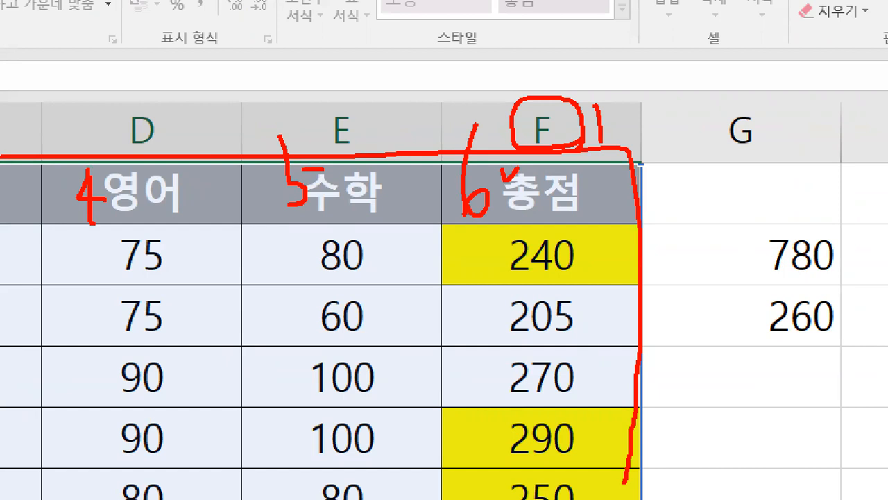
{"action": "mouse_move", "coordinate": [645, 103]}
{"action": "left_mouse_down"}
{"action": "mouse_move", "coordinate": [650, 147]}
{"action": "mouse_move", "coordinate": [686, 127]}
{"action": "left_mouse_up"}
{"action": "mouse_move", "coordinate": [691, 101]}
{"action": "left_mouse_down"}
{"action": "mouse_move", "coordinate": [691, 147]}
{"action": "mouse_move", "coordinate": [703, 157]}
{"action": "left_mouse_up"}
{"action": "left_click_drag", "start_coordinate": [452, 168], "coordinate": [460, 179]}
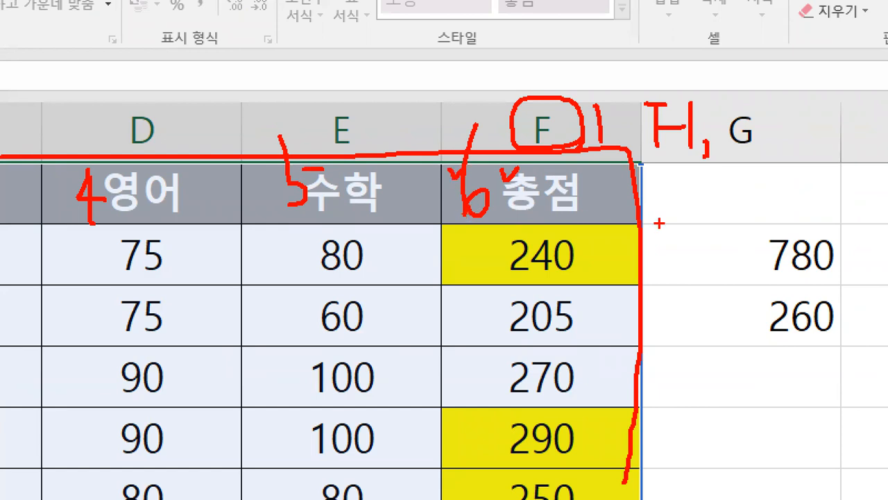
{"action": "mouse_move", "coordinate": [686, 167]}
{"action": "left_mouse_down"}
{"action": "mouse_move", "coordinate": [670, 218]}
{"action": "mouse_move", "coordinate": [666, 202]}
{"action": "left_mouse_up"}
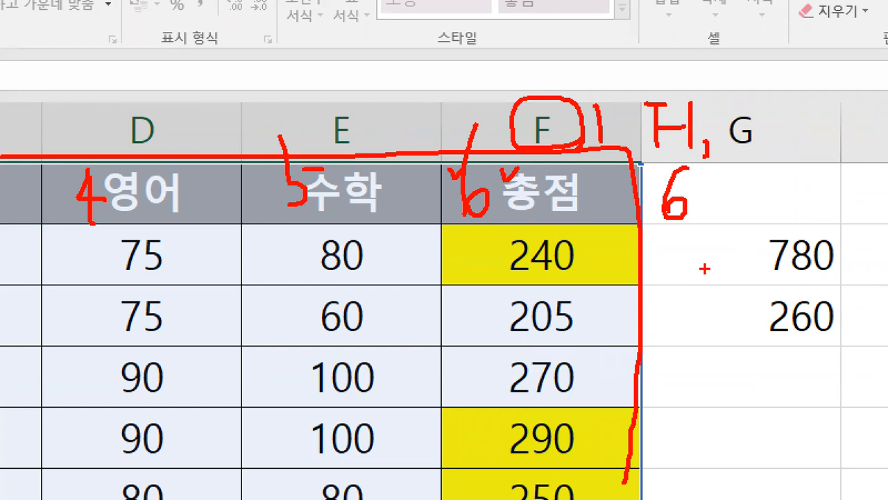
{"action": "key", "text": "Escape"}
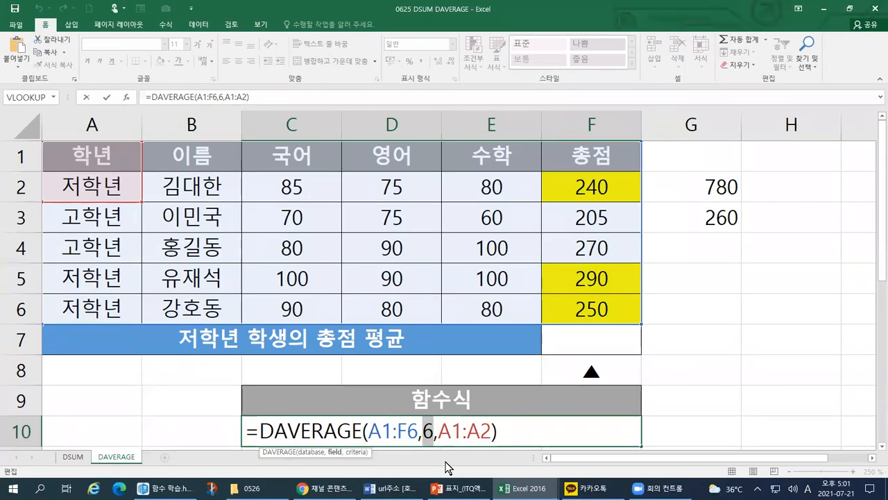
Underline the A1:A2 criteria argument in the C10 formula and the words 저학년 학생 in the row 7 title.
{"action": "key", "text": "ctrl+1"}
{"action": "left_click_drag", "start_coordinate": [437, 435], "coordinate": [488, 435]}
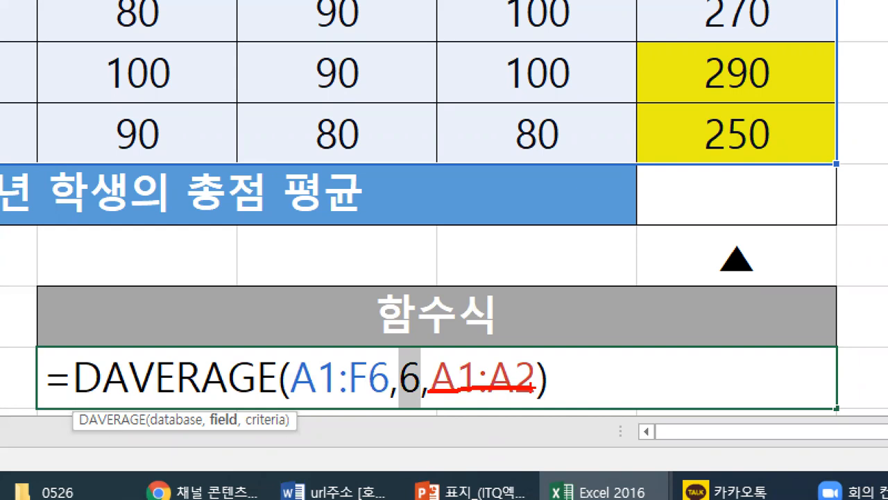
{"action": "key", "text": "Escape"}
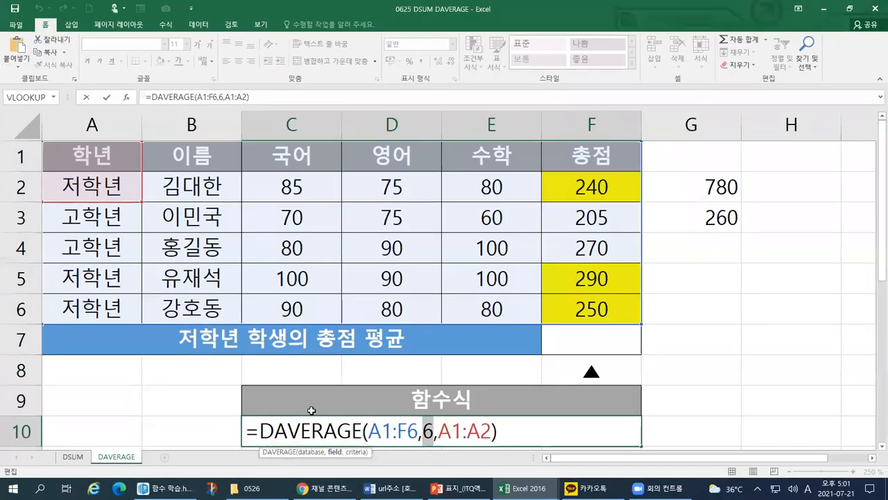
{"action": "key", "text": "ctrl+1"}
{"action": "left_click_drag", "start_coordinate": [150, 315], "coordinate": [351, 320]}
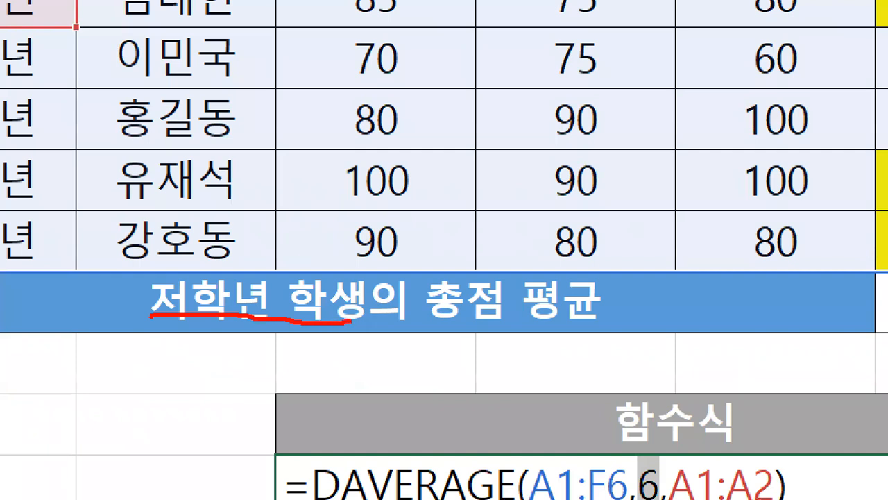
{"action": "key", "text": "Escape"}
Circle the 학년 heading and the 저학년 cell below it as the criteria range A1:A2.
{"action": "key", "text": "ctrl+1"}
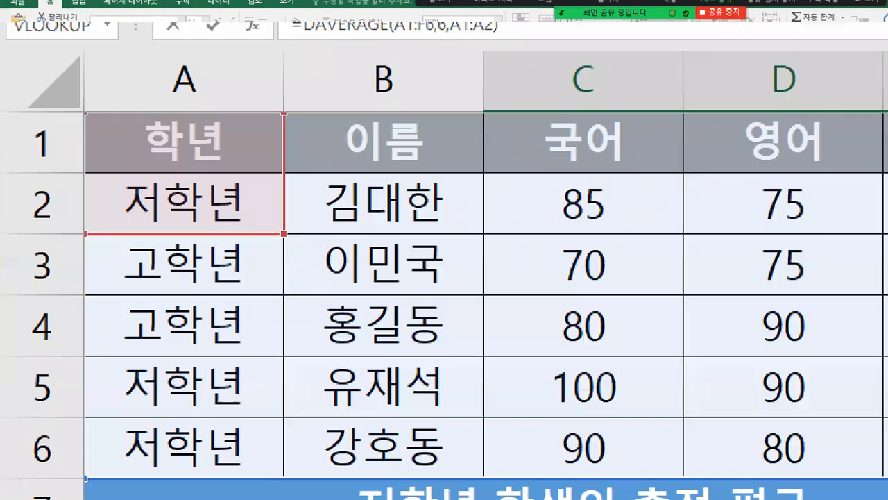
{"action": "mouse_move", "coordinate": [108, 115]}
{"action": "left_mouse_down"}
{"action": "mouse_move", "coordinate": [91, 154]}
{"action": "mouse_move", "coordinate": [248, 272]}
{"action": "mouse_move", "coordinate": [270, 130]}
{"action": "mouse_move", "coordinate": [91, 120]}
{"action": "left_mouse_up"}
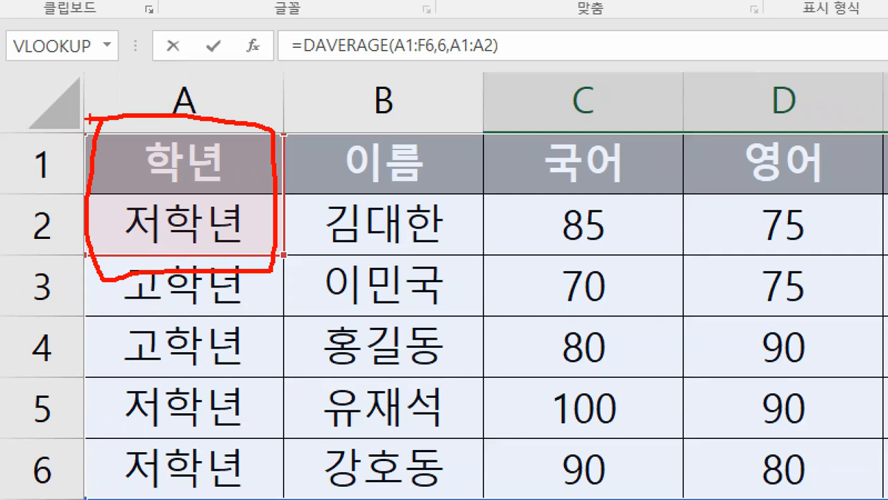
{"action": "key", "text": "Escape"}
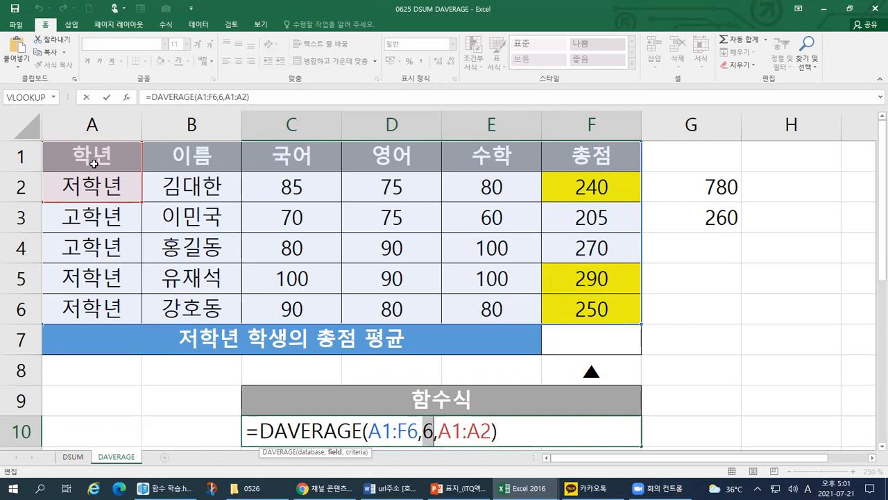
{"action": "left_click", "coordinate": [91, 158]}
{"action": "left_click", "coordinate": [91, 211]}
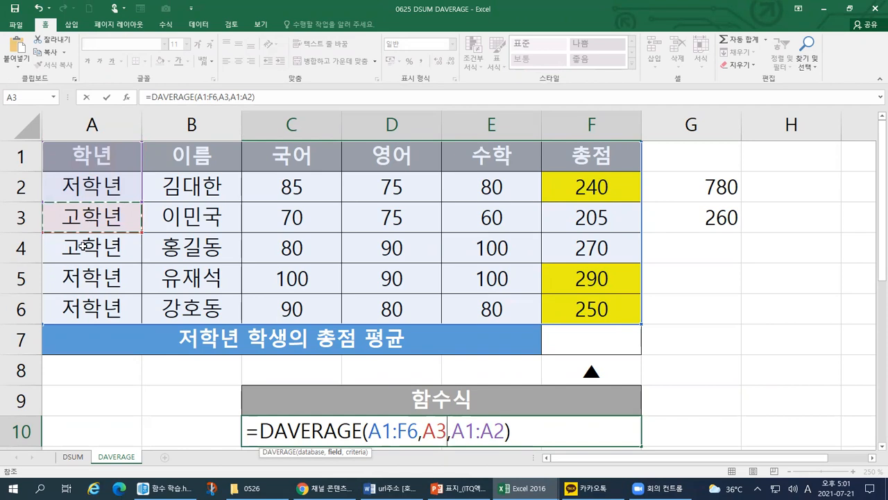
{"action": "key", "text": "Return"}
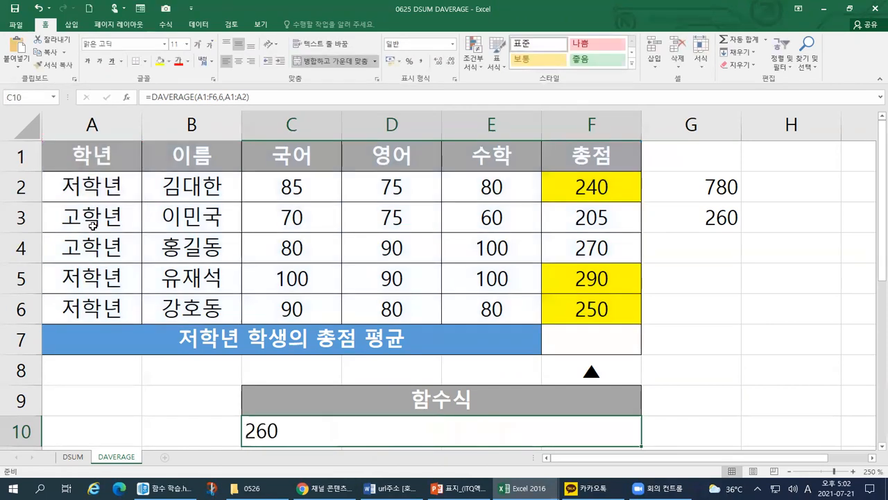
Select cells A1:A2, highlight the matching criteria argument in the C10 formula, and leave the formula as it is.
{"action": "left_click_drag", "start_coordinate": [91, 151], "coordinate": [91, 189]}
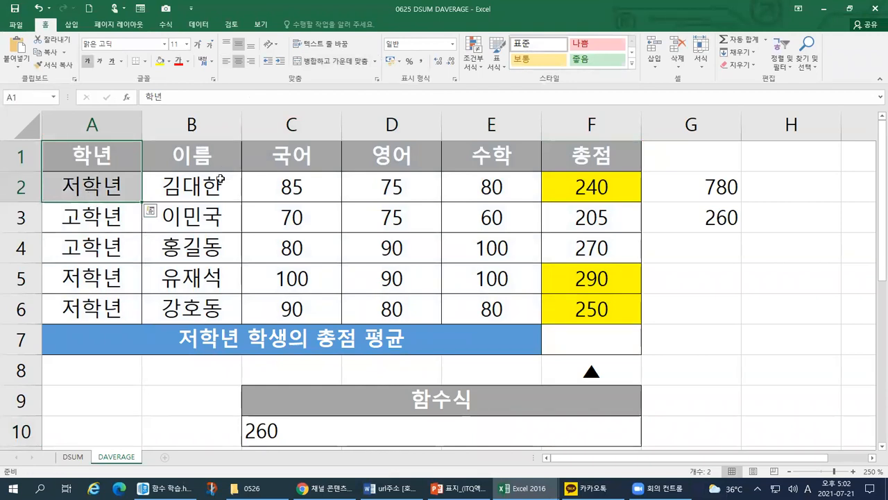
{"action": "left_click", "coordinate": [309, 421]}
{"action": "double_click", "coordinate": [310, 421]}
{"action": "left_click_drag", "start_coordinate": [440, 431], "coordinate": [490, 431]}
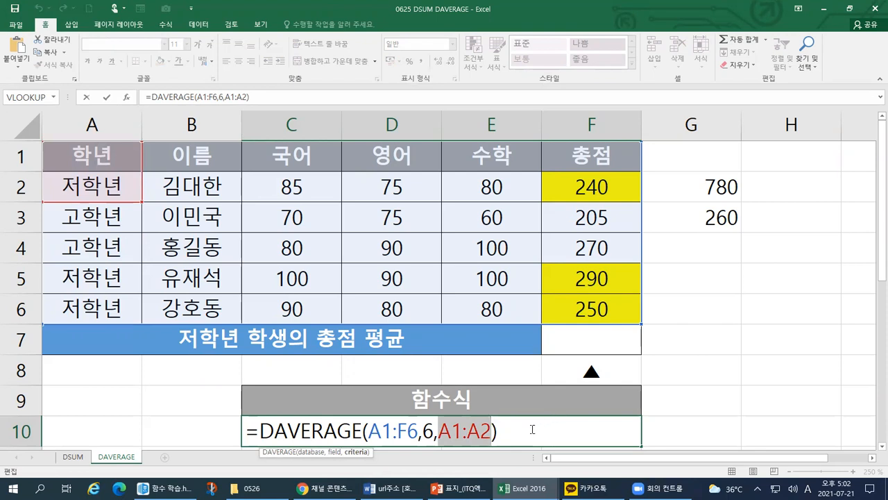
{"action": "left_click", "coordinate": [532, 429]}
{"action": "key", "text": "Return"}
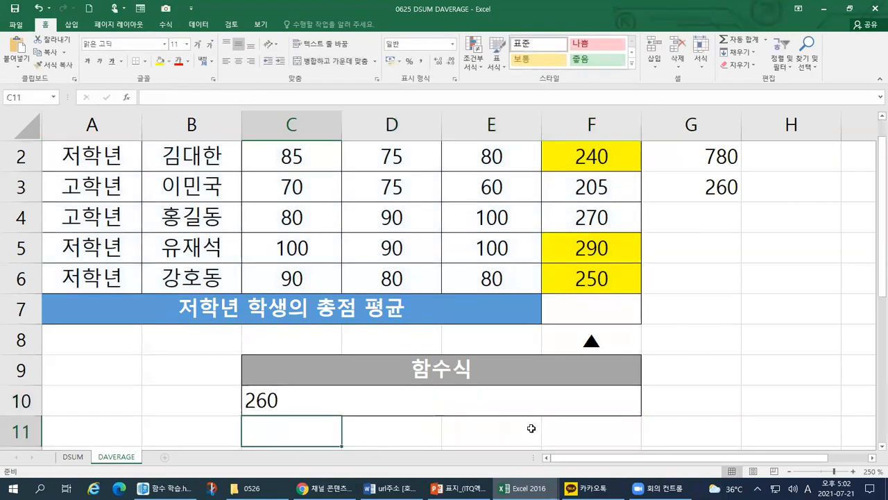
Examine the 저학년 records by selecting rows 2, 5 and 6 of the table from 학년 through 총점.
{"action": "scroll", "coordinate": [611, 361], "scroll_direction": "up", "scroll_amount": 1}
{"action": "left_click", "coordinate": [606, 188]}
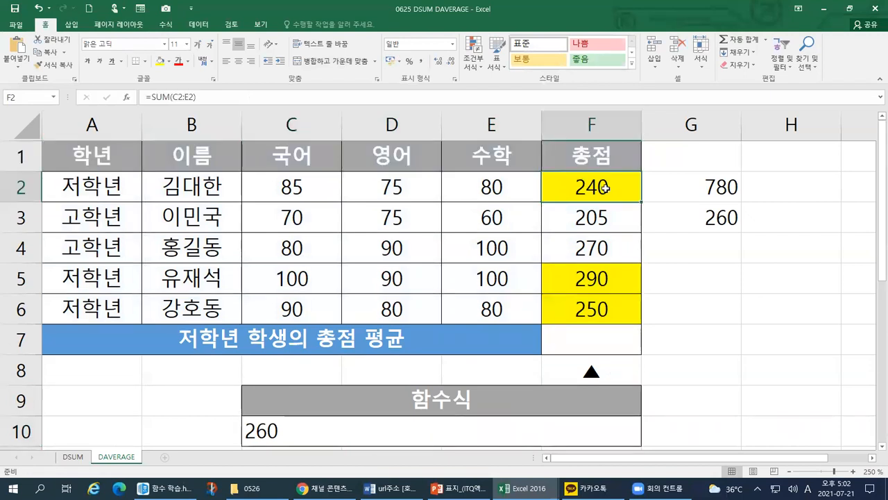
{"action": "left_click", "coordinate": [109, 186]}
{"action": "left_click_drag", "start_coordinate": [241, 188], "coordinate": [561, 182]}
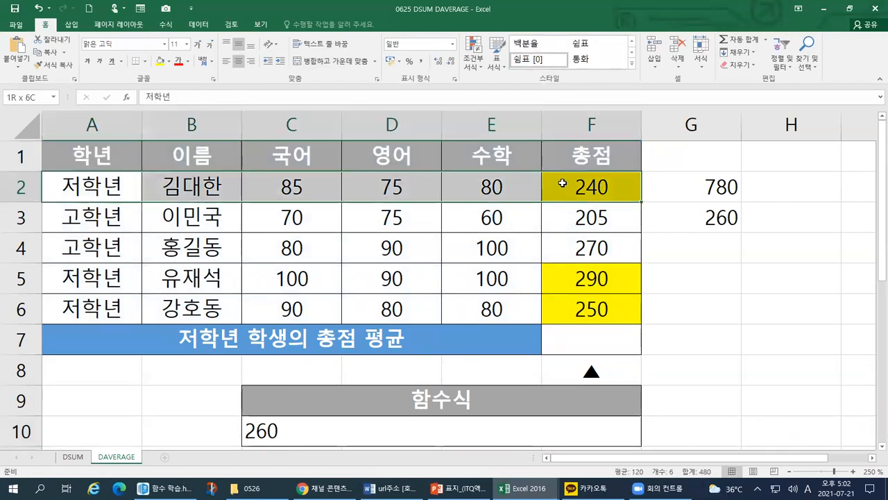
{"action": "left_click_drag", "start_coordinate": [111, 278], "coordinate": [555, 290]}
{"action": "left_click_drag", "start_coordinate": [86, 310], "coordinate": [565, 309]}
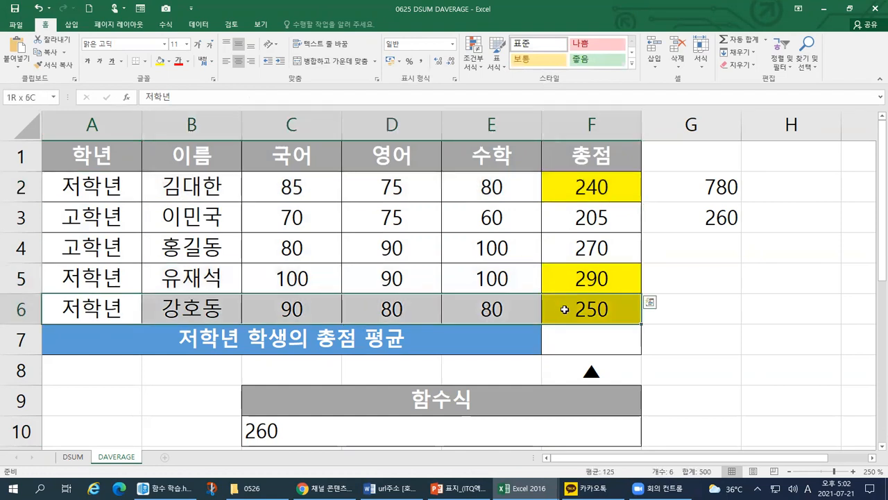
Compare the 총점 cells F2, F5 and F6 with the manual sum formula in G2 and the average formula in G3.
{"action": "left_click", "coordinate": [581, 191]}
{"action": "left_click", "coordinate": [571, 274]}
{"action": "left_click", "coordinate": [581, 304]}
{"action": "double_click", "coordinate": [687, 190]}
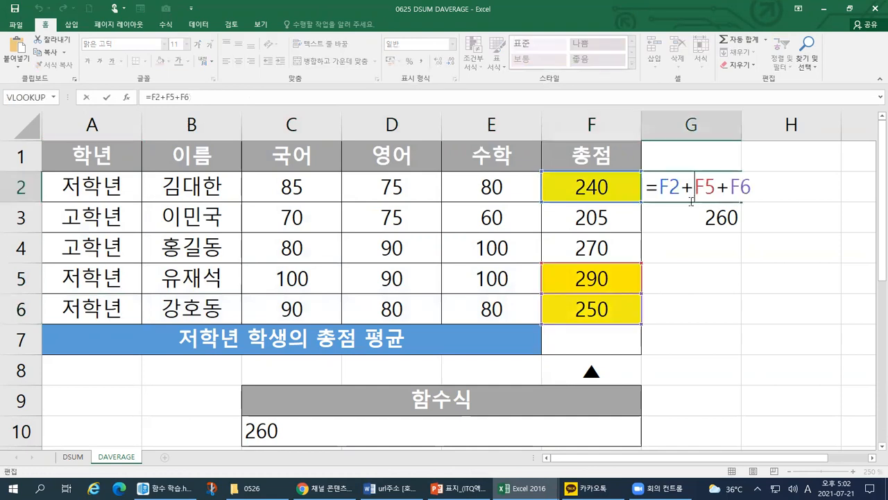
{"action": "left_click_drag", "start_coordinate": [658, 186], "coordinate": [748, 186]}
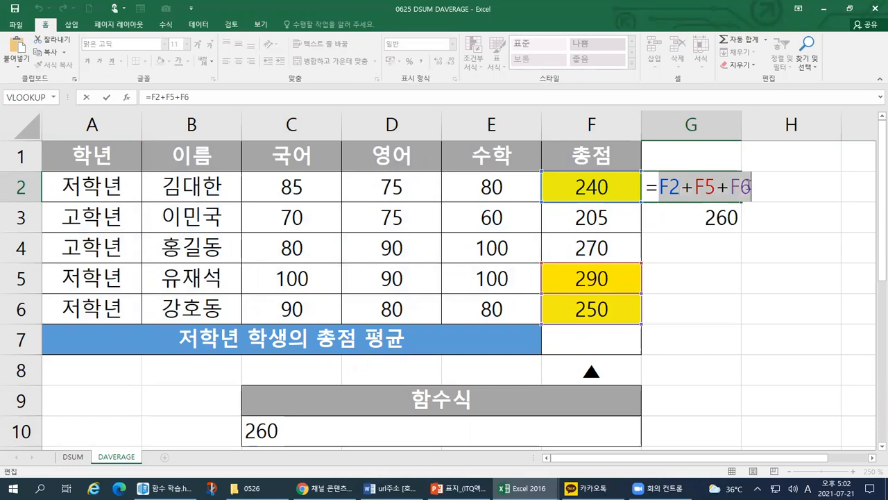
{"action": "key", "text": "Return"}
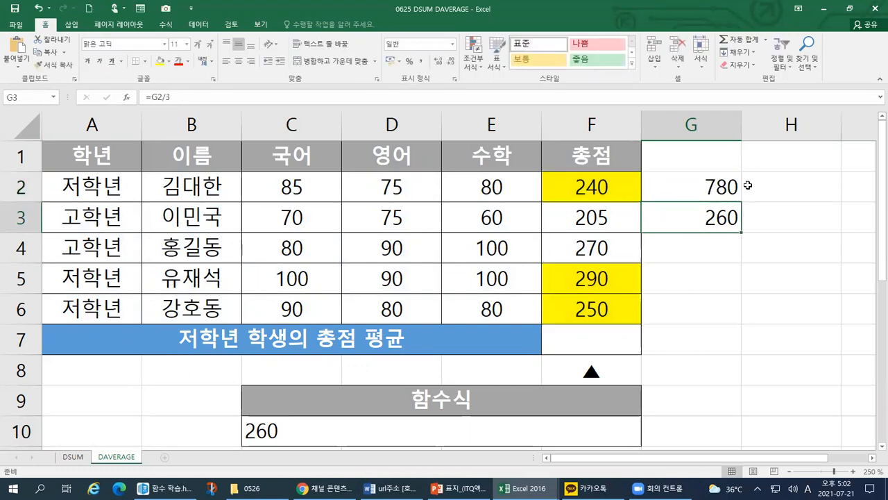
{"action": "left_click", "coordinate": [709, 191]}
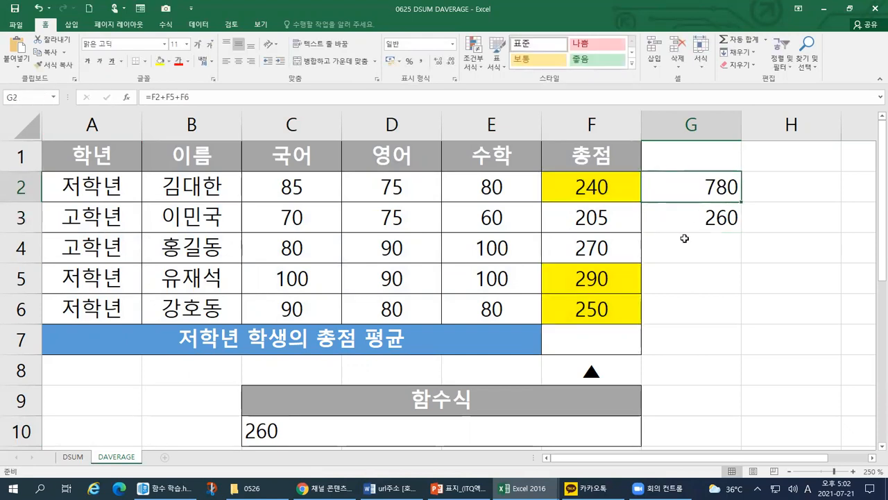
{"action": "double_click", "coordinate": [700, 197]}
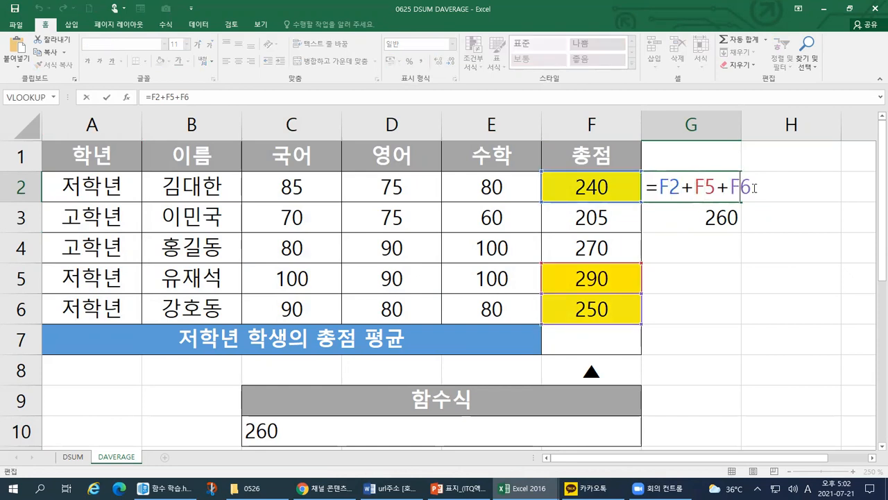
{"action": "key", "text": "Return"}
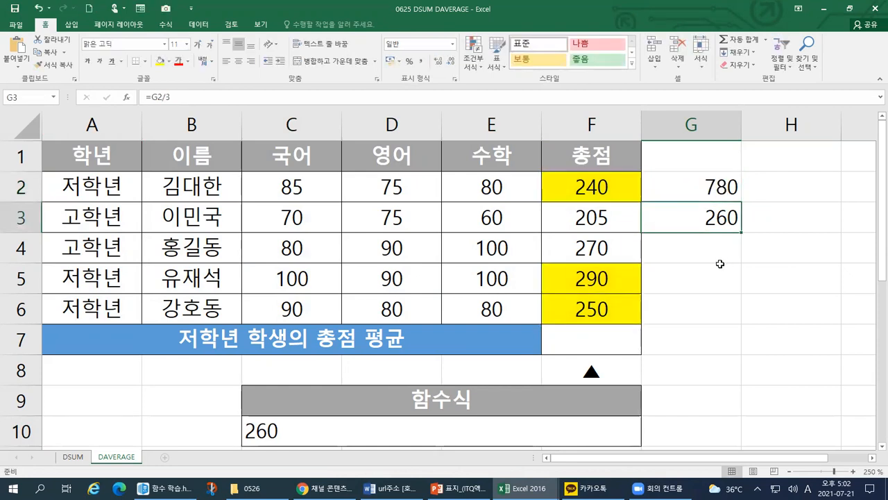
Reopen the C10 formula and highlight the whole DAVERAGE expression.
{"action": "double_click", "coordinate": [386, 421]}
{"action": "left_click_drag", "start_coordinate": [498, 431], "coordinate": [253, 432]}
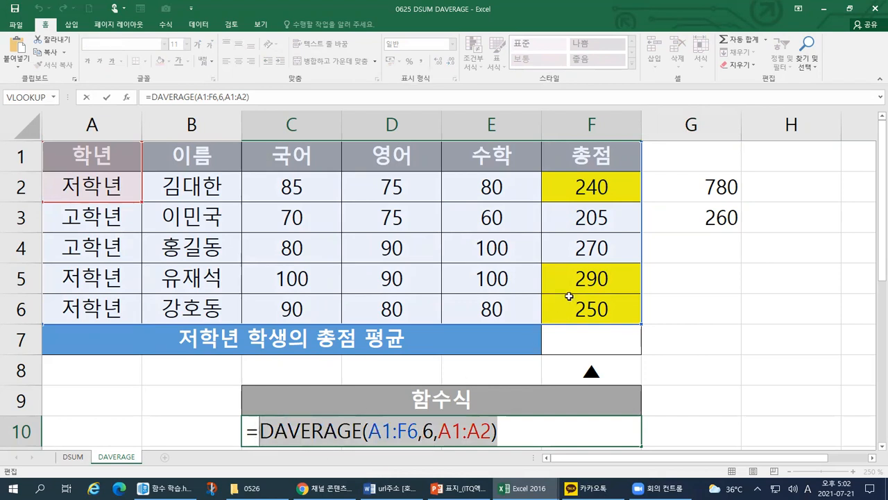
{"action": "left_click", "coordinate": [657, 58]}
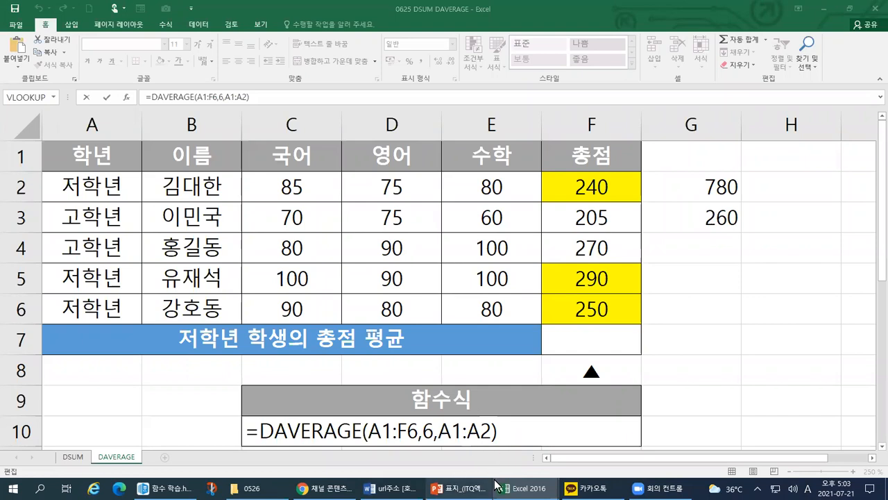
Switch to the 0702 출판사 완료 workbook and go to the 라임 average title row on the 제2작업 goal seek sheet.
{"action": "mouse_move", "coordinate": [525, 487]}
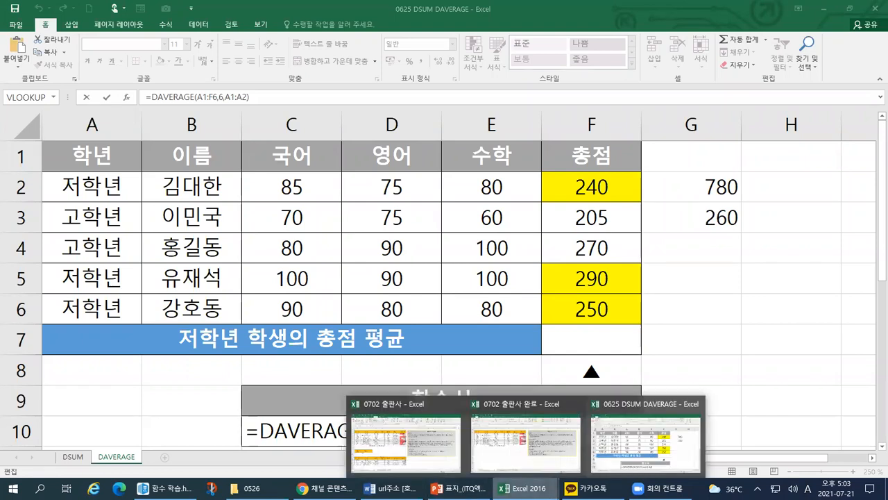
{"action": "left_click", "coordinate": [452, 458]}
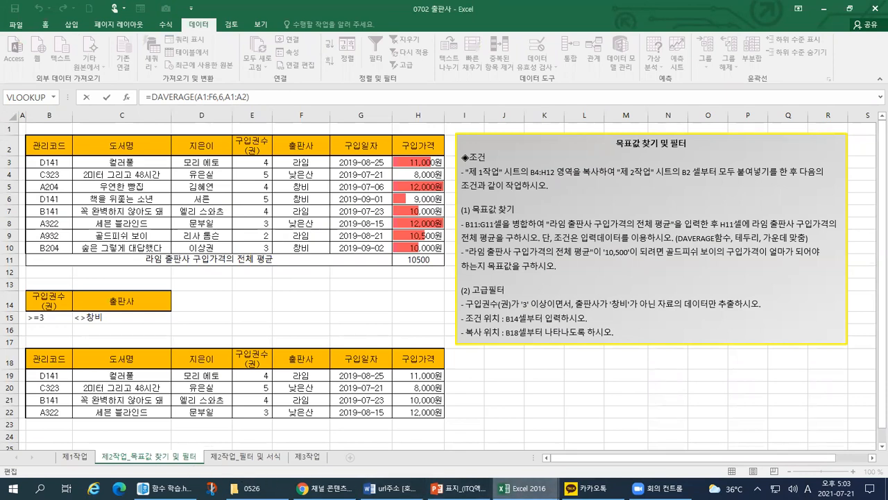
{"action": "left_click", "coordinate": [500, 423]}
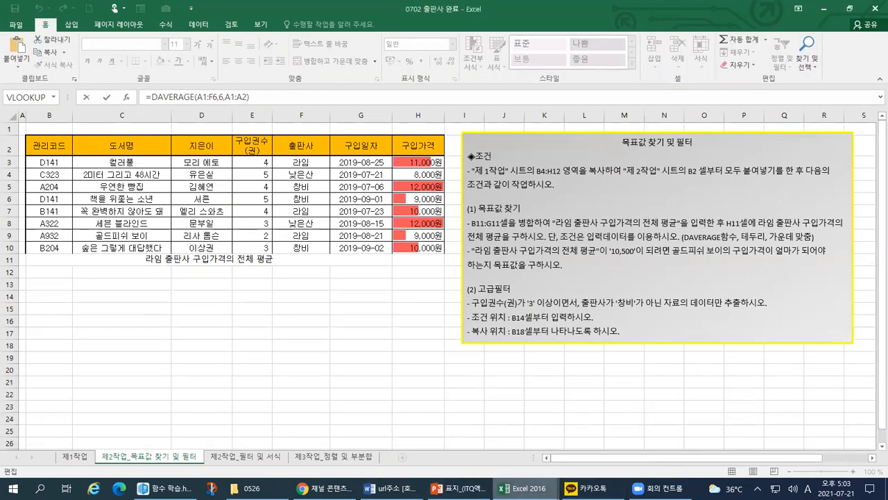
{"action": "left_click", "coordinate": [274, 259]}
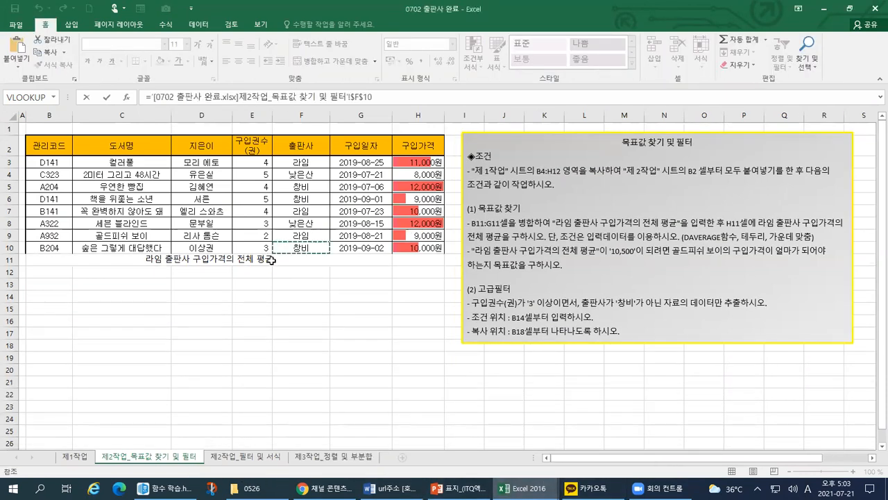
Begin a formula in H11, beside the 라임 average title, by entering =DAV.
{"action": "left_click", "coordinate": [404, 257]}
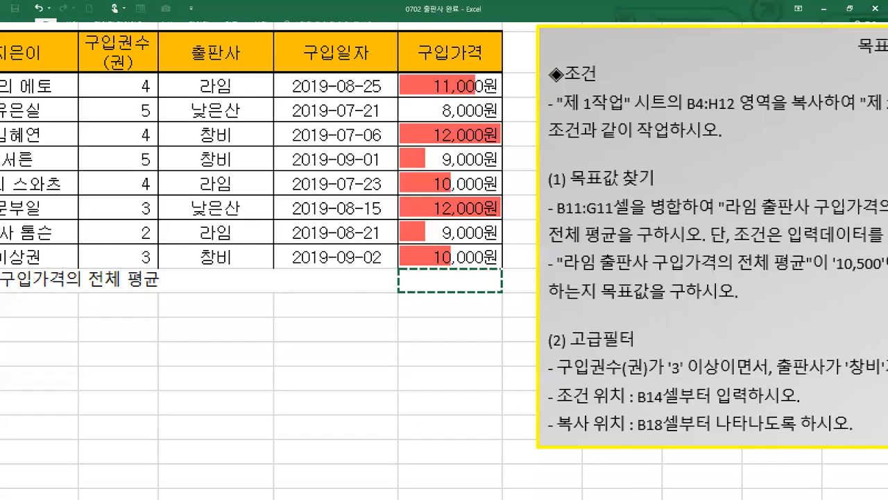
{"action": "left_click_drag", "start_coordinate": [410, 276], "coordinate": [427, 275]}
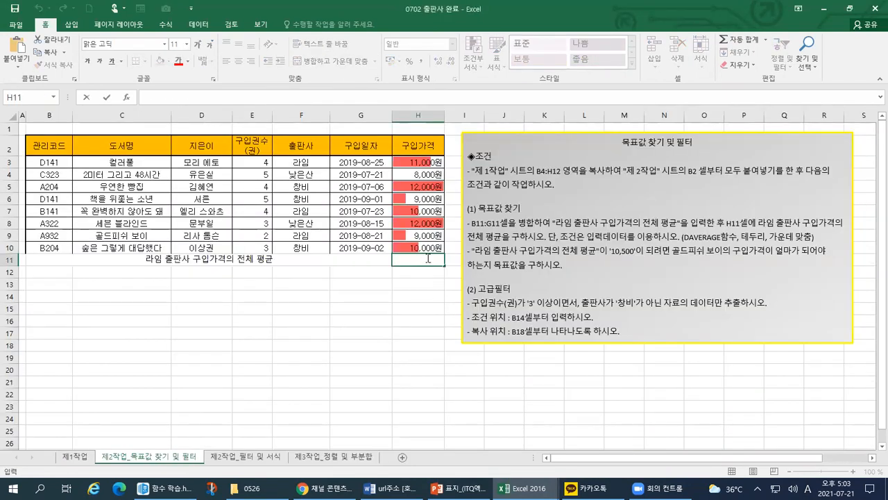
{"action": "type", "text": "="}
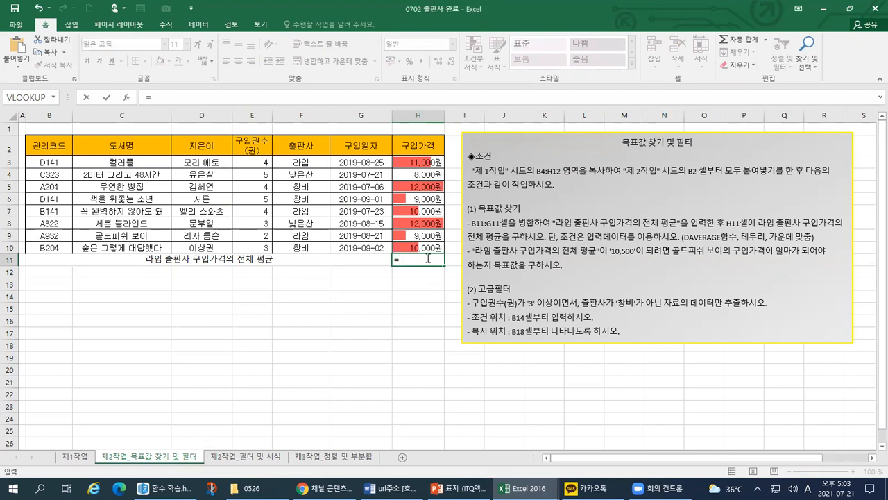
{"action": "type", "text": "D"}
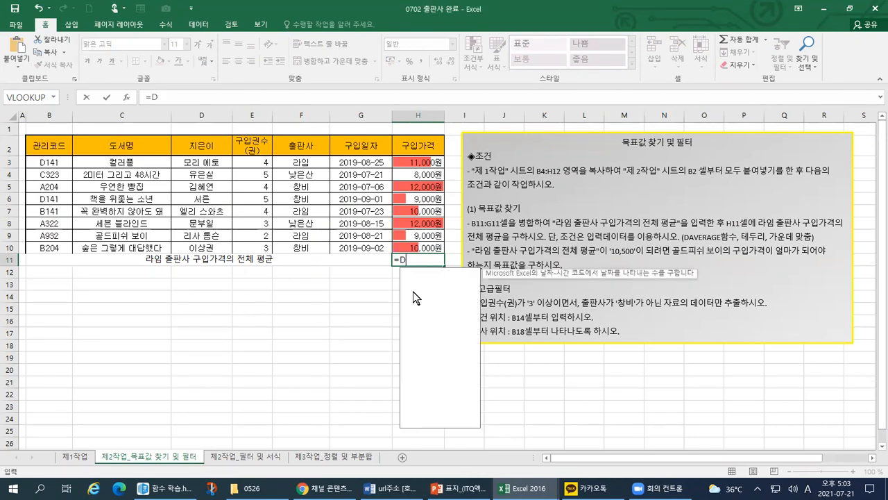
{"action": "type", "text": "AV"}
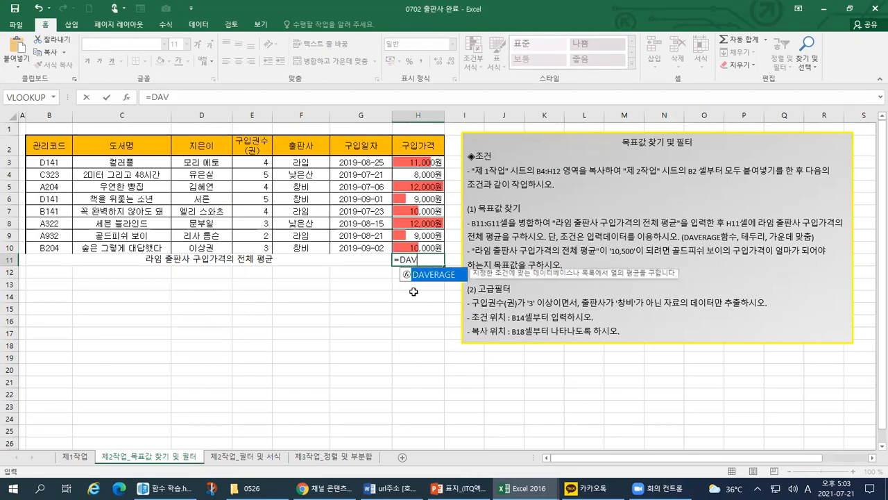
{"action": "key", "text": "Up"}
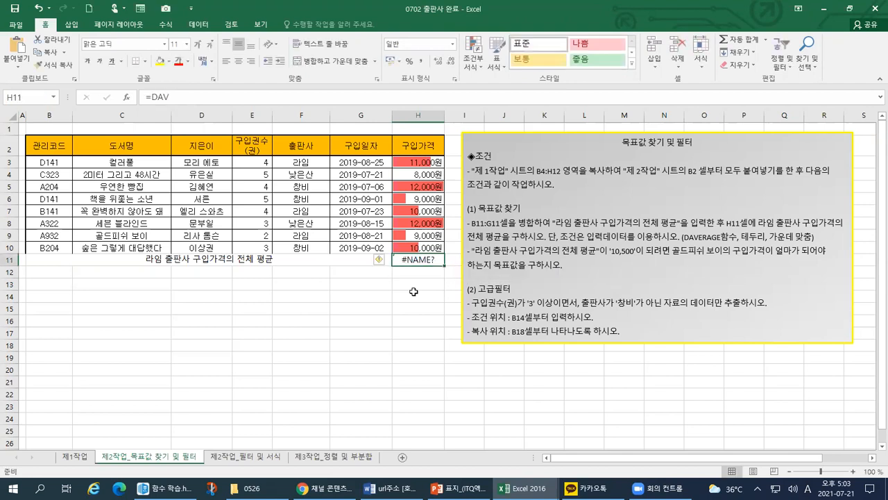
Correct the function name in the H11 formula to =DAVERAGE.
{"action": "left_click", "coordinate": [217, 95]}
{"action": "type", "text": "A"}
{"action": "key", "text": "BackSpace"}
{"action": "key", "text": "BackSpace"}
{"action": "key", "text": "BackSpace"}
{"action": "type", "text": "AC"}
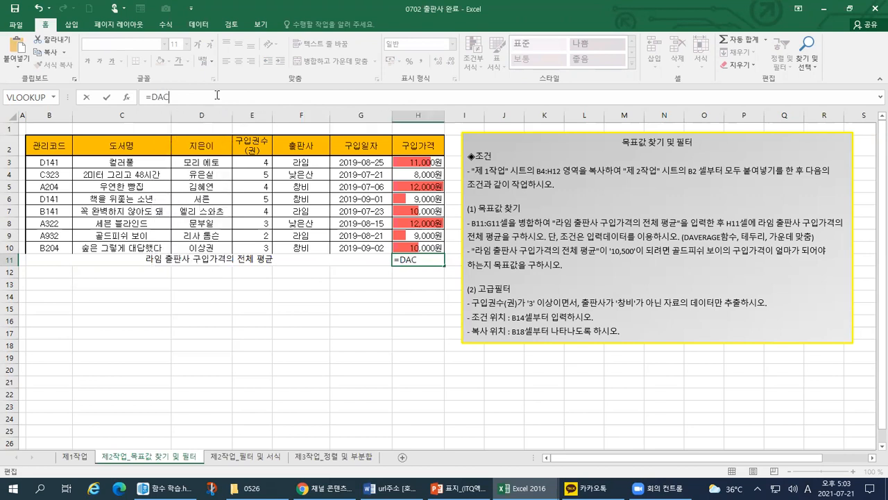
{"action": "key", "text": "BackSpace"}
{"action": "key", "text": "BackSpace"}
{"action": "type", "text": "AVERAGE"}
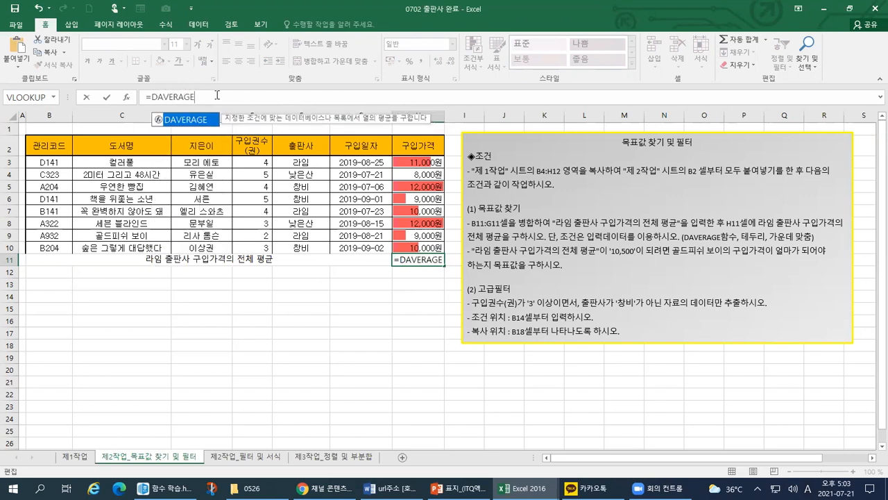
{"action": "left_click", "coordinate": [219, 95]}
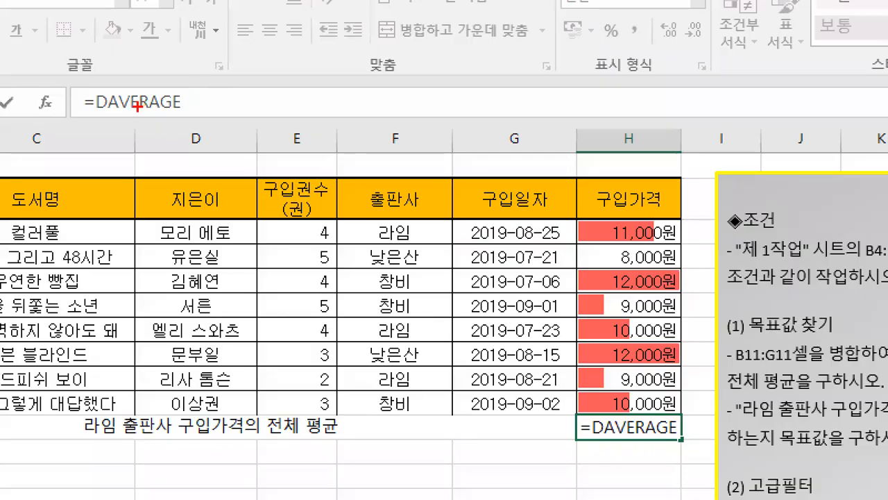
{"action": "left_click_drag", "start_coordinate": [137, 103], "coordinate": [201, 101]}
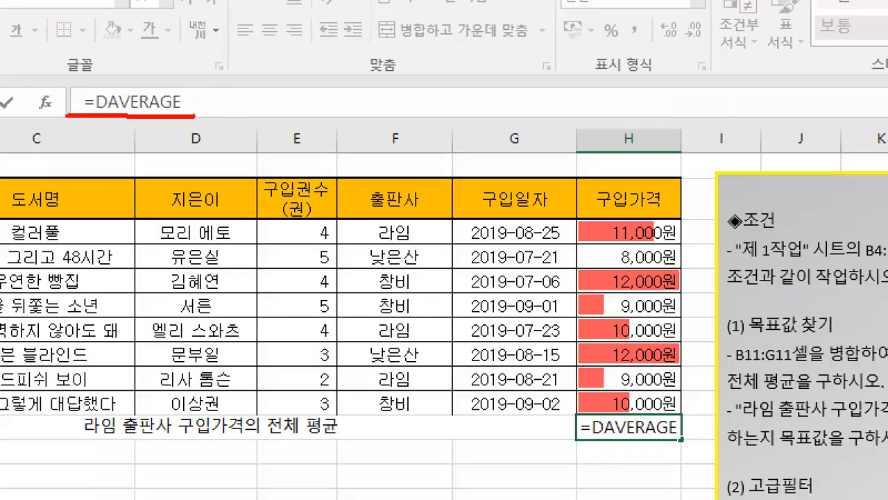
{"action": "left_click_drag", "start_coordinate": [552, 442], "coordinate": [659, 444]}
{"action": "left_click_drag", "start_coordinate": [54, 118], "coordinate": [210, 121]}
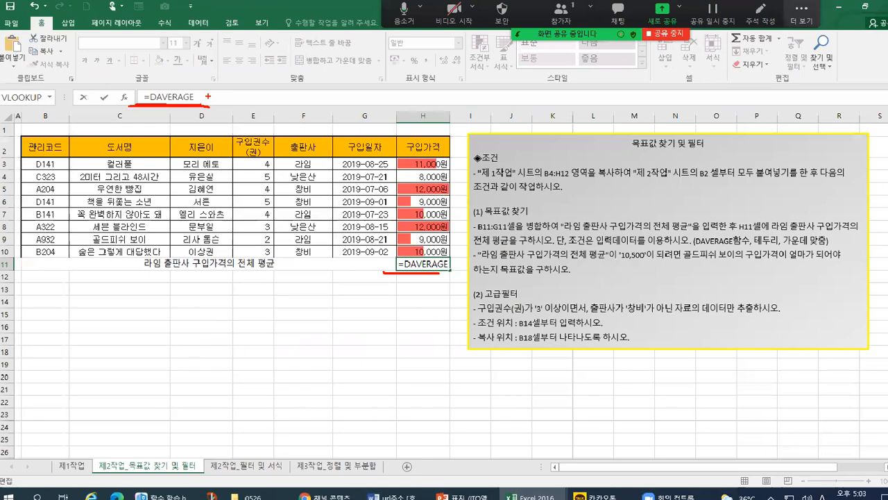
Open the DAVERAGE arguments in H11 and set the whole table B2:H10, headers included, as the database.
{"action": "type", "text": "("}
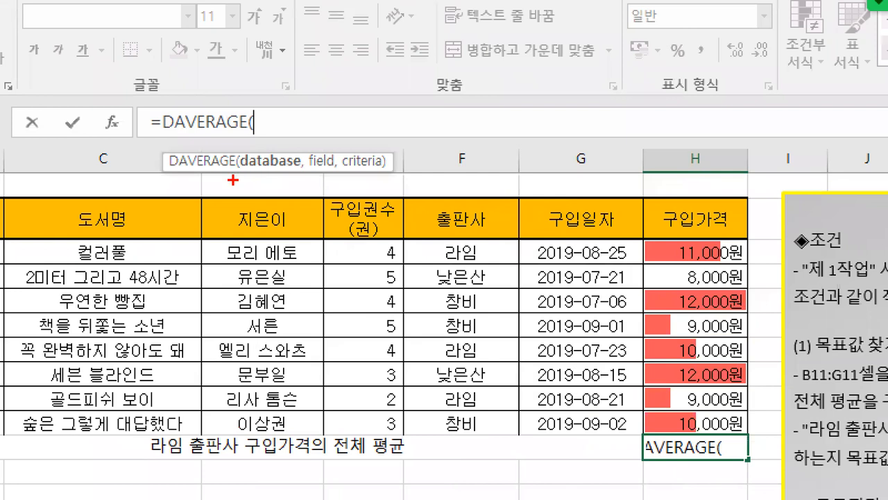
{"action": "left_click_drag", "start_coordinate": [190, 122], "coordinate": [219, 123]}
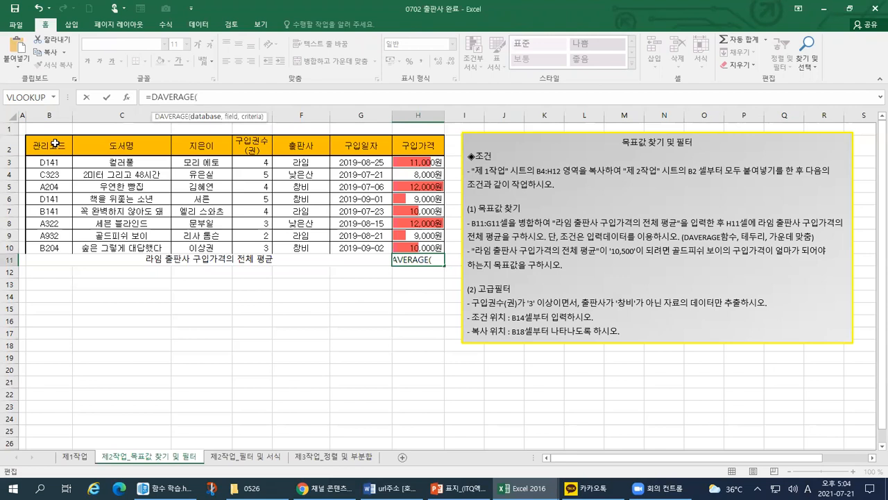
{"action": "left_click_drag", "start_coordinate": [57, 144], "coordinate": [402, 242]}
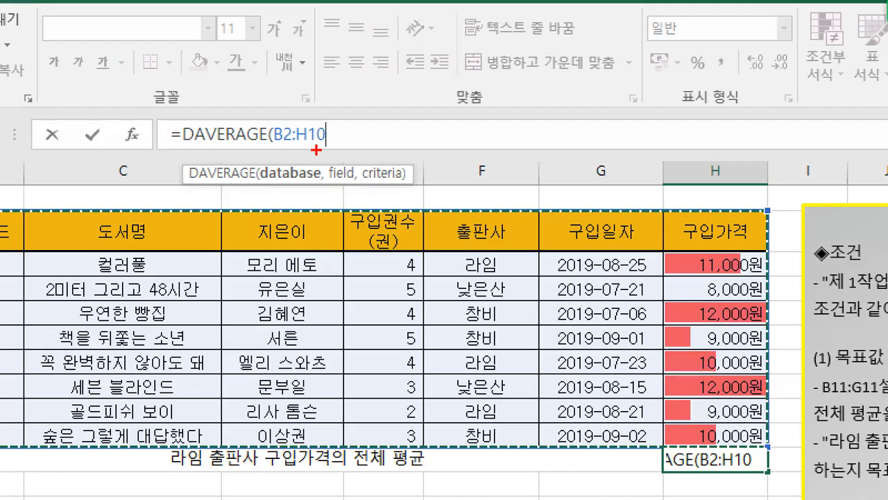
Finish the database argument B2:H10 of the DAVERAGE formula in H11 and continue to its field argument.
{"action": "left_click_drag", "start_coordinate": [332, 136], "coordinate": [323, 145]}
{"action": "type", "text": ","}
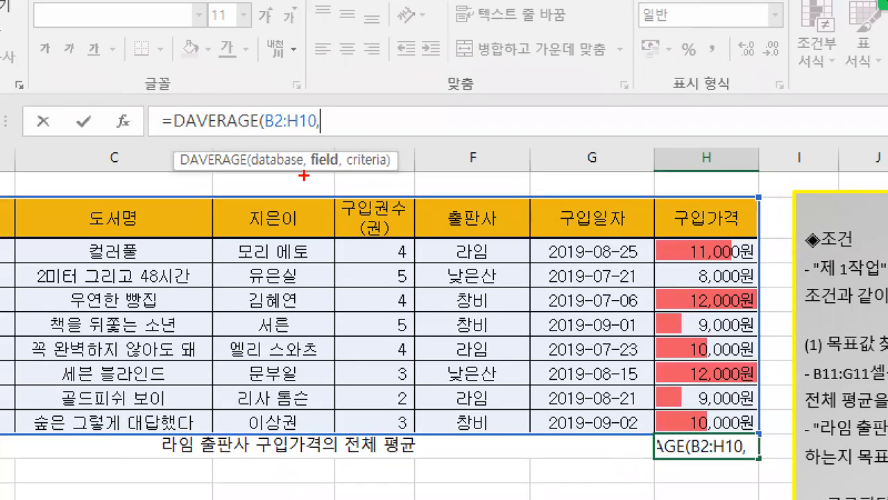
{"action": "left_click_drag", "start_coordinate": [215, 124], "coordinate": [237, 119]}
{"action": "mouse_move", "coordinate": [318, 460]}
{"action": "left_mouse_down"}
{"action": "mouse_move", "coordinate": [250, 462]}
{"action": "mouse_move", "coordinate": [330, 425]}
{"action": "mouse_move", "coordinate": [301, 459]}
{"action": "left_mouse_up"}
{"action": "mouse_move", "coordinate": [722, 217]}
{"action": "left_mouse_down"}
{"action": "mouse_move", "coordinate": [661, 206]}
{"action": "mouse_move", "coordinate": [738, 220]}
{"action": "left_mouse_up"}
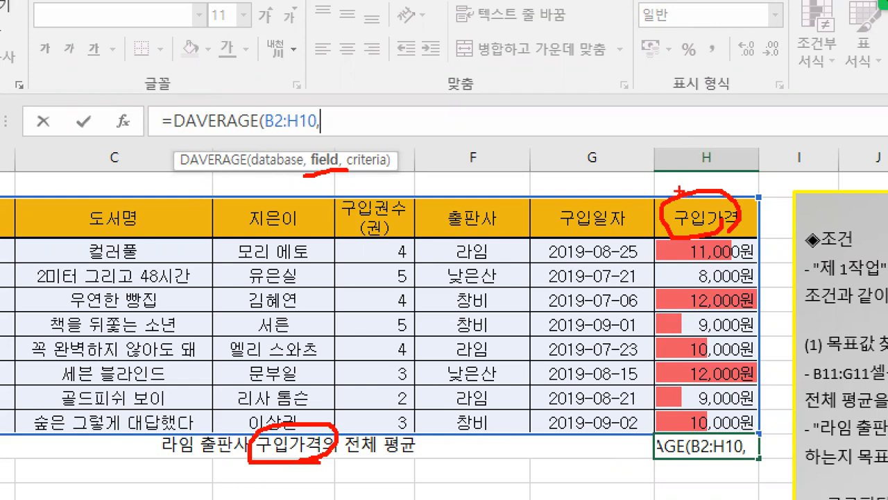
{"action": "left_click_drag", "start_coordinate": [676, 154], "coordinate": [676, 181]}
{"action": "mouse_move", "coordinate": [691, 166]}
{"action": "left_mouse_down"}
{"action": "mouse_move", "coordinate": [712, 166]}
{"action": "mouse_move", "coordinate": [702, 179]}
{"action": "left_mouse_up"}
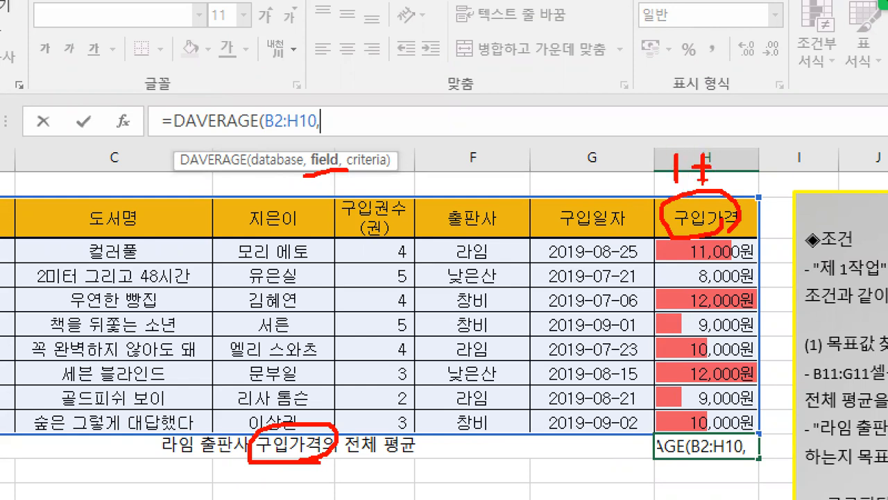
{"action": "key", "text": "Escape"}
{"action": "key", "text": "ctrl+1"}
{"action": "left_click", "coordinate": [9, 163]}
{"action": "mouse_move", "coordinate": [20, 168]}
{"action": "left_mouse_down"}
{"action": "mouse_move", "coordinate": [30, 164]}
{"action": "mouse_move", "coordinate": [28, 145]}
{"action": "mouse_move", "coordinate": [30, 163]}
{"action": "left_mouse_up"}
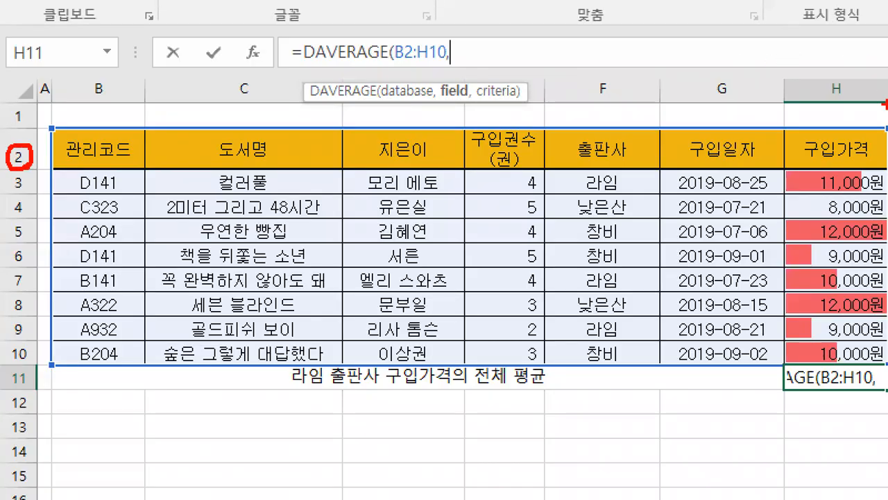
{"action": "mouse_move", "coordinate": [840, 104]}
{"action": "left_mouse_down"}
{"action": "mouse_move", "coordinate": [842, 76]}
{"action": "mouse_move", "coordinate": [836, 110]}
{"action": "left_mouse_up"}
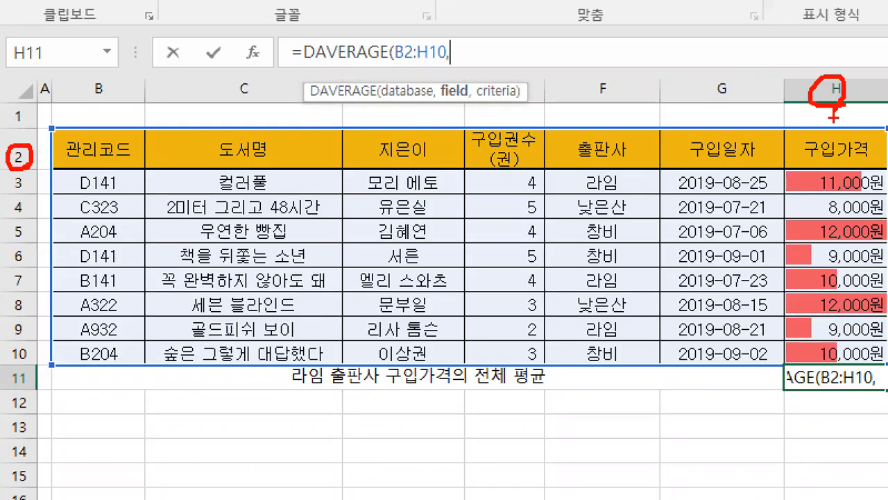
{"action": "left_click_drag", "start_coordinate": [99, 123], "coordinate": [101, 149]}
{"action": "left_click_drag", "start_coordinate": [275, 134], "coordinate": [303, 148]}
{"action": "mouse_move", "coordinate": [410, 119]}
{"action": "left_mouse_down"}
{"action": "mouse_move", "coordinate": [430, 145]}
{"action": "mouse_move", "coordinate": [413, 150]}
{"action": "left_mouse_up"}
{"action": "mouse_move", "coordinate": [534, 124]}
{"action": "left_mouse_down"}
{"action": "mouse_move", "coordinate": [544, 142]}
{"action": "mouse_move", "coordinate": [534, 157]}
{"action": "left_mouse_up"}
{"action": "mouse_move", "coordinate": [612, 118]}
{"action": "left_mouse_down"}
{"action": "mouse_move", "coordinate": [621, 139]}
{"action": "mouse_move", "coordinate": [608, 151]}
{"action": "left_mouse_up"}
{"action": "left_click_drag", "start_coordinate": [613, 123], "coordinate": [637, 124]}
{"action": "left_click_drag", "start_coordinate": [761, 117], "coordinate": [745, 148]}
{"action": "left_click_drag", "start_coordinate": [825, 112], "coordinate": [824, 147]}
{"action": "mouse_move", "coordinate": [827, 121]}
{"action": "left_mouse_down"}
{"action": "mouse_move", "coordinate": [838, 120]}
{"action": "mouse_move", "coordinate": [840, 157]}
{"action": "left_mouse_up"}
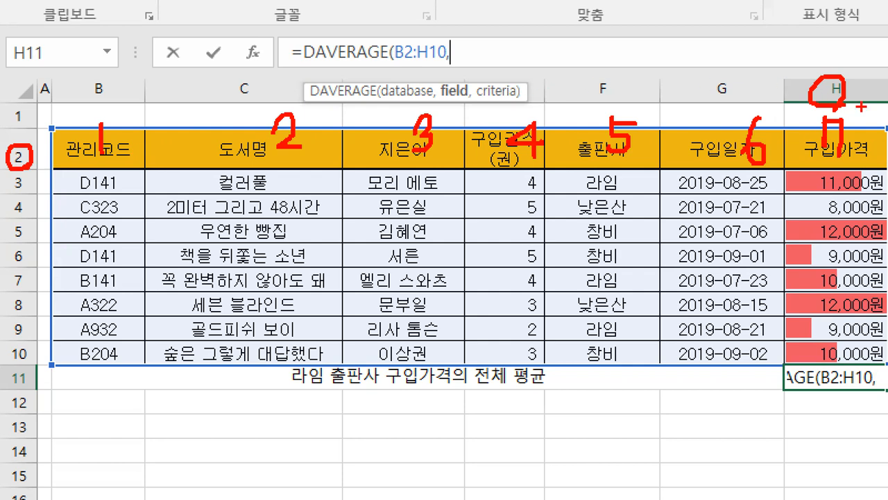
{"action": "mouse_move", "coordinate": [455, 32]}
{"action": "left_mouse_down"}
{"action": "mouse_move", "coordinate": [452, 62]}
{"action": "mouse_move", "coordinate": [476, 36]}
{"action": "left_mouse_up"}
{"action": "mouse_move", "coordinate": [475, 36]}
{"action": "left_mouse_down"}
{"action": "mouse_move", "coordinate": [467, 74]}
{"action": "mouse_move", "coordinate": [476, 73]}
{"action": "left_mouse_up"}
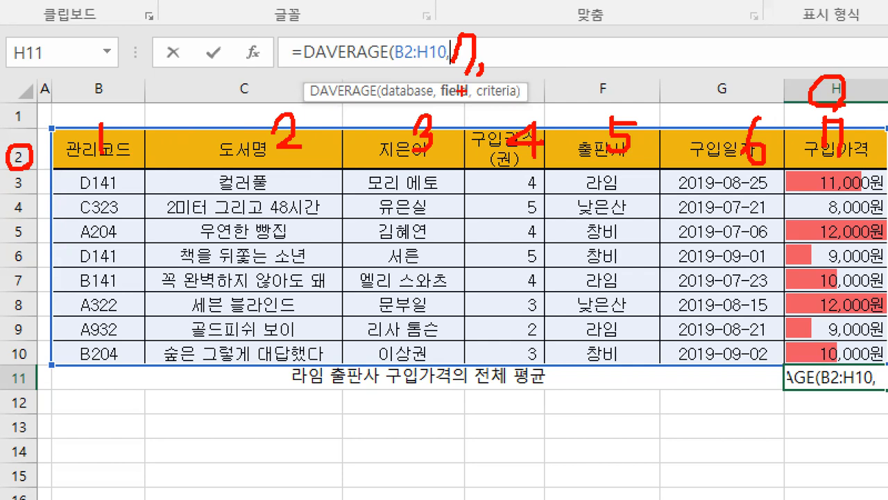
{"action": "mouse_move", "coordinate": [436, 1]}
{"action": "left_mouse_down"}
{"action": "mouse_move", "coordinate": [434, 26]}
{"action": "mouse_move", "coordinate": [449, 13]}
{"action": "mouse_move", "coordinate": [451, 32]}
{"action": "mouse_move", "coordinate": [472, 28]}
{"action": "left_mouse_up"}
{"action": "mouse_move", "coordinate": [812, 64]}
{"action": "left_mouse_down"}
{"action": "mouse_move", "coordinate": [790, 80]}
{"action": "mouse_move", "coordinate": [804, 277]}
{"action": "mouse_move", "coordinate": [864, 369]}
{"action": "mouse_move", "coordinate": [880, 154]}
{"action": "mouse_move", "coordinate": [806, 77]}
{"action": "mouse_move", "coordinate": [790, 92]}
{"action": "left_mouse_up"}
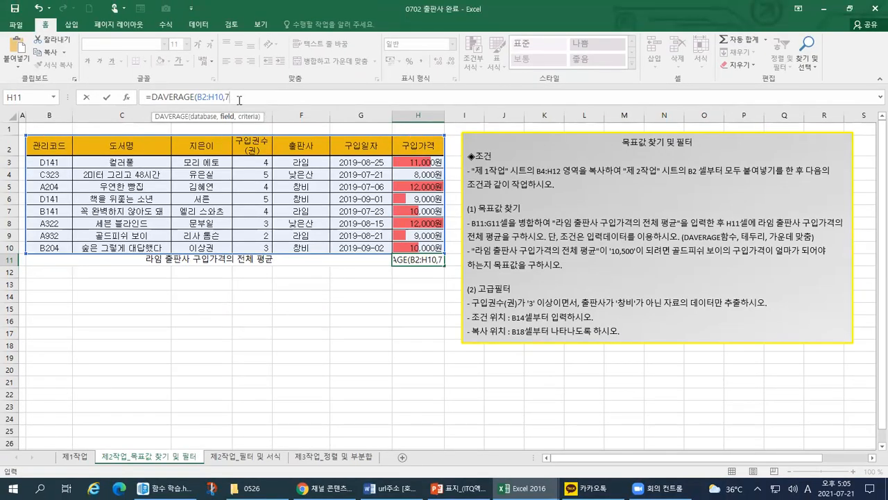
Set the DAVERAGE field argument to column 7 and use F2:F3 as the criteria range.
{"action": "type", "text": ","}
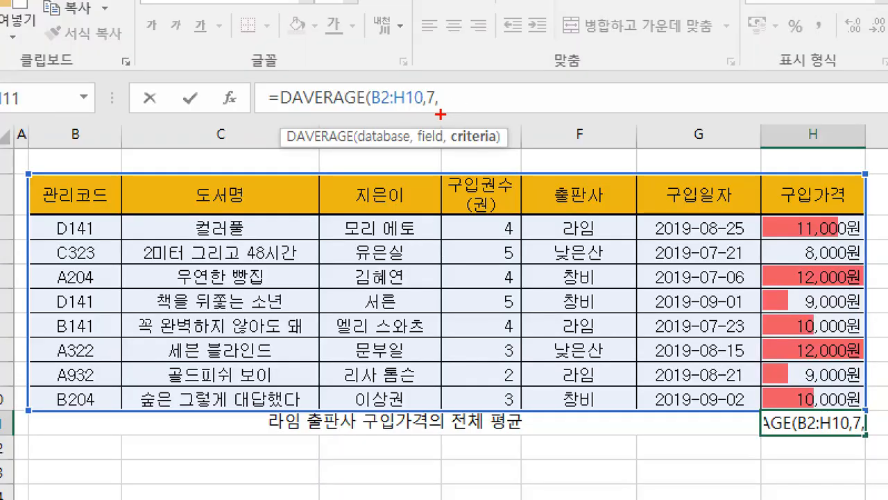
{"action": "left_click_drag", "start_coordinate": [426, 109], "coordinate": [438, 106]}
{"action": "left_click_drag", "start_coordinate": [452, 147], "coordinate": [496, 146]}
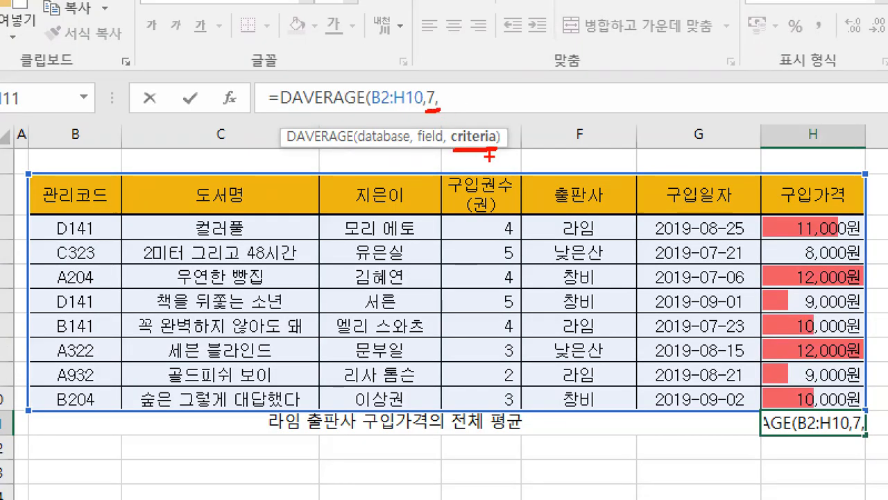
{"action": "mouse_move", "coordinate": [258, 432]}
{"action": "left_mouse_down"}
{"action": "mouse_move", "coordinate": [327, 431]}
{"action": "mouse_move", "coordinate": [363, 416]}
{"action": "mouse_move", "coordinate": [275, 394]}
{"action": "mouse_move", "coordinate": [265, 460]}
{"action": "left_mouse_up"}
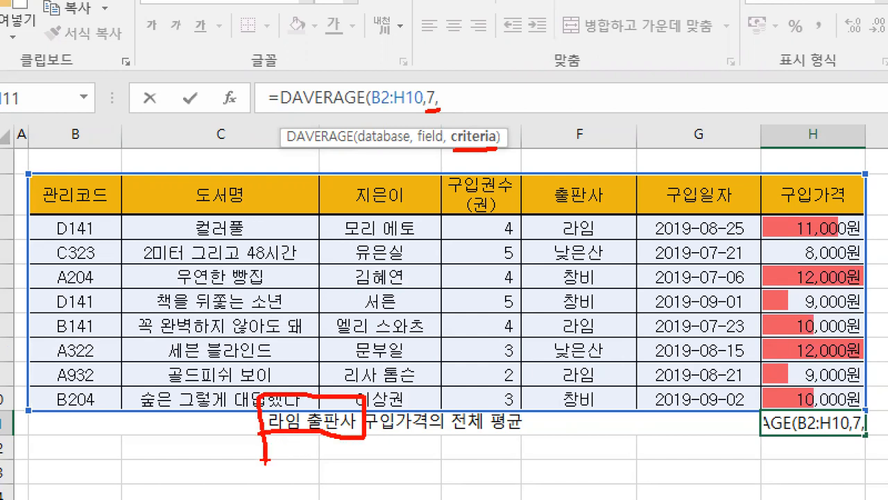
{"action": "mouse_move", "coordinate": [610, 177]}
{"action": "left_mouse_down"}
{"action": "mouse_move", "coordinate": [536, 200]}
{"action": "mouse_move", "coordinate": [555, 236]}
{"action": "mouse_move", "coordinate": [615, 222]}
{"action": "mouse_move", "coordinate": [618, 183]}
{"action": "left_mouse_up"}
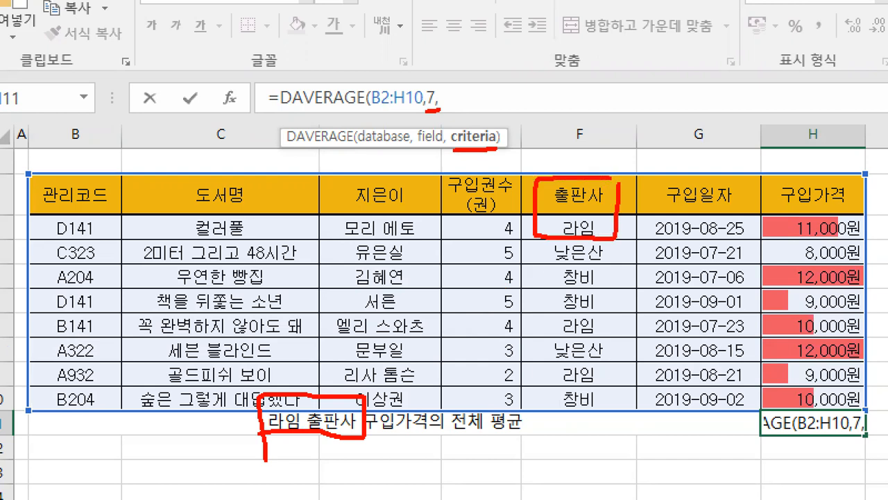
{"action": "left_click_drag", "start_coordinate": [444, 104], "coordinate": [487, 102]}
{"action": "key", "text": "Escape"}
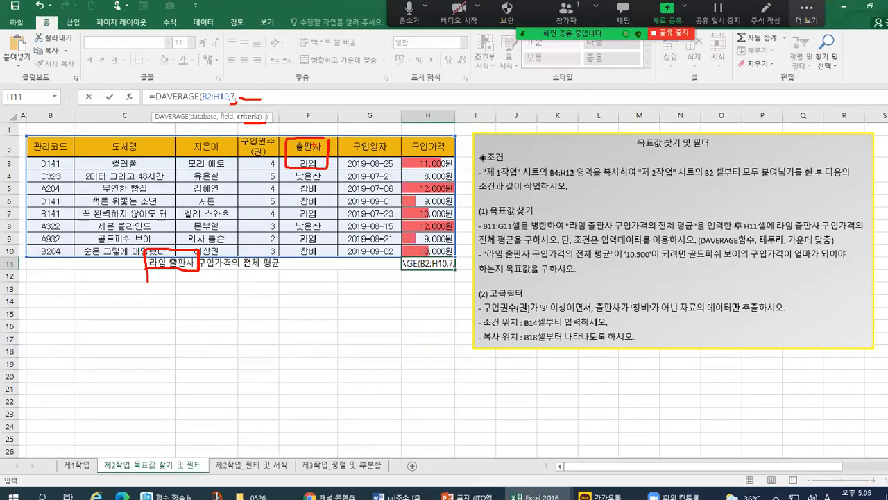
{"action": "left_click_drag", "start_coordinate": [292, 142], "coordinate": [293, 164]}
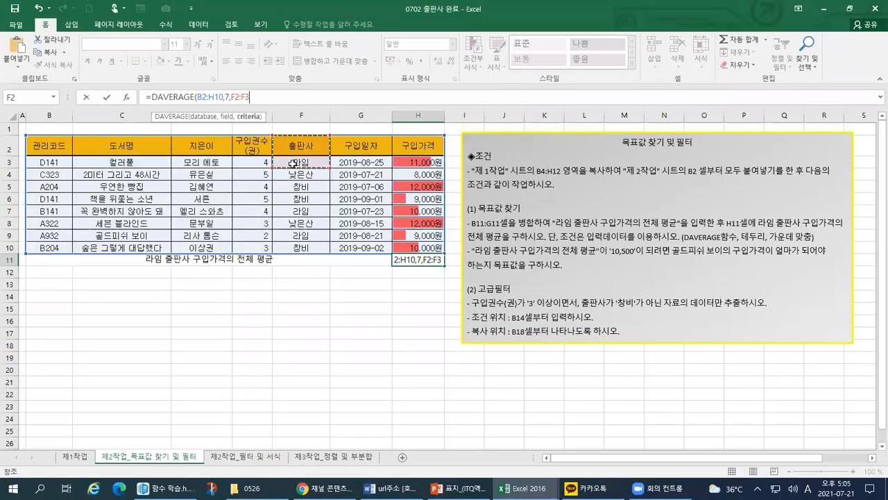
Complete the DAVERAGE formula in H11 and reselect that cell.
{"action": "key", "text": "ctrl+1"}
{"action": "left_click", "coordinate": [131, 34]}
{"action": "left_click_drag", "start_coordinate": [385, 20], "coordinate": [390, 51]}
{"action": "mouse_move", "coordinate": [151, 62]}
{"action": "left_mouse_down"}
{"action": "mouse_move", "coordinate": [290, 64]}
{"action": "mouse_move", "coordinate": [557, 44]}
{"action": "mouse_move", "coordinate": [708, 266]}
{"action": "mouse_move", "coordinate": [705, 346]}
{"action": "mouse_move", "coordinate": [691, 339]}
{"action": "mouse_move", "coordinate": [715, 337]}
{"action": "left_mouse_up"}
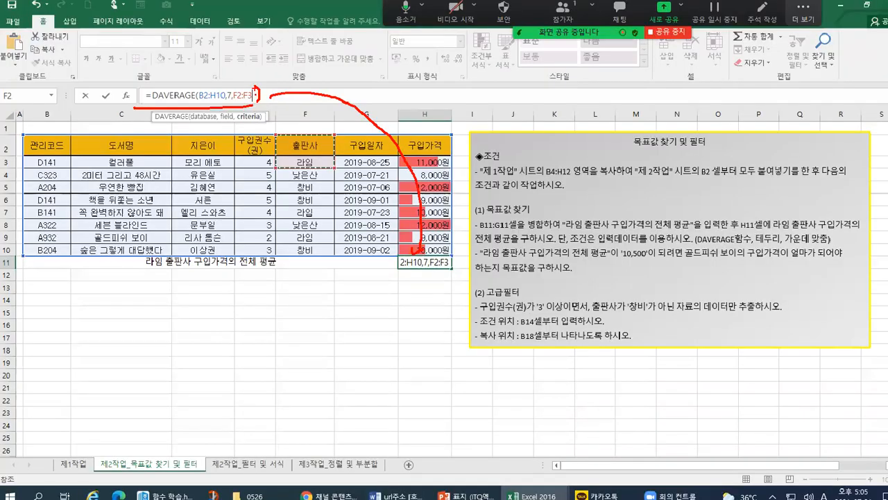
{"action": "key", "text": "Escape"}
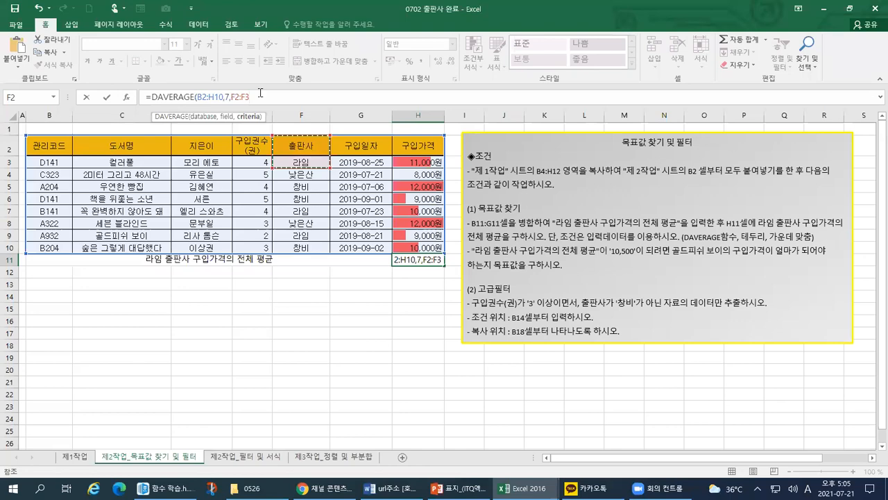
{"action": "key", "text": "Return"}
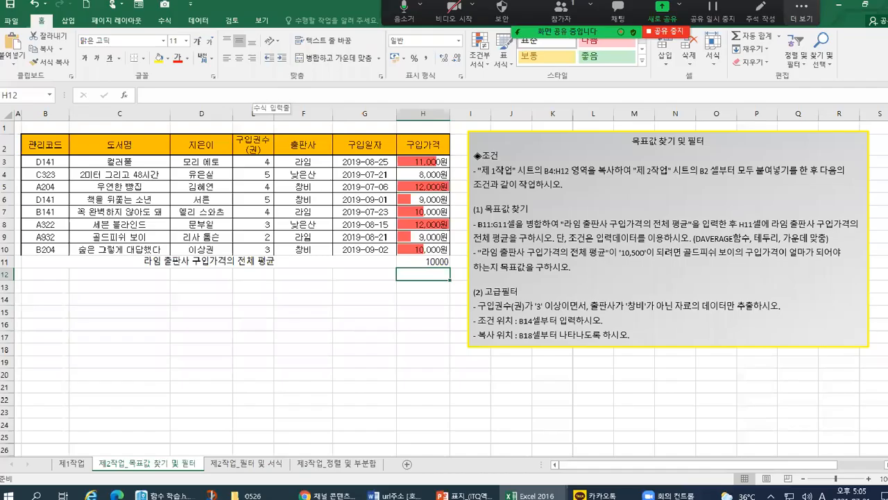
{"action": "key", "text": "Up"}
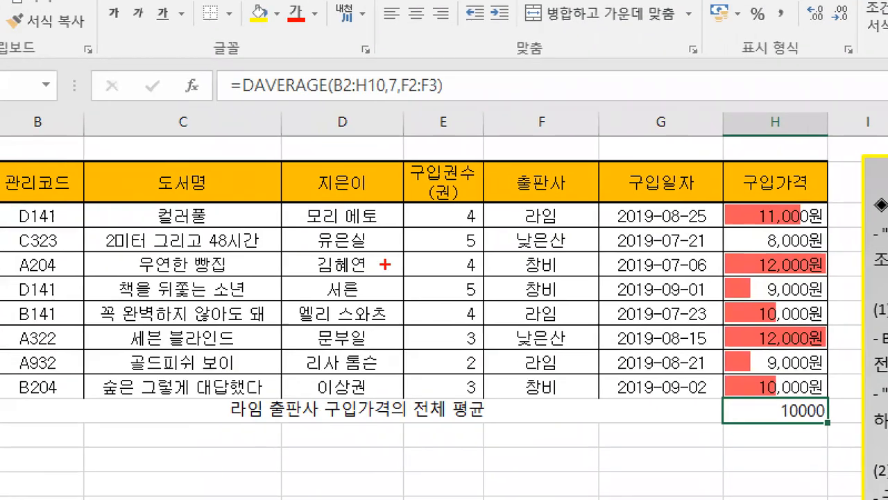
{"action": "left_click_drag", "start_coordinate": [203, 421], "coordinate": [499, 419]}
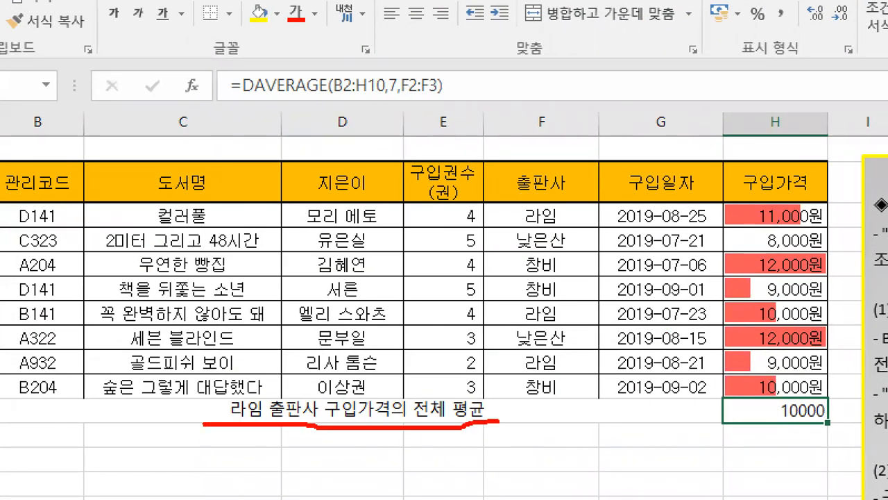
{"action": "mouse_move", "coordinate": [758, 421]}
{"action": "left_mouse_down"}
{"action": "mouse_move", "coordinate": [830, 416]}
{"action": "mouse_move", "coordinate": [837, 426]}
{"action": "mouse_move", "coordinate": [837, 416]}
{"action": "left_mouse_up"}
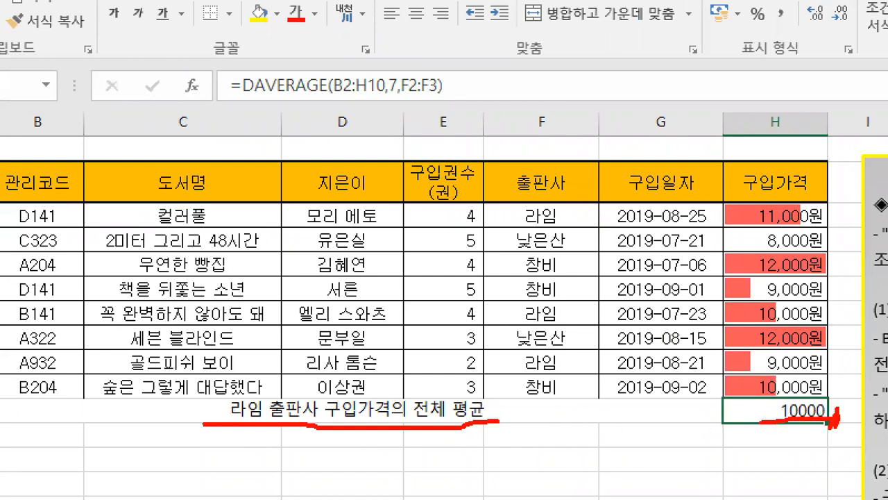
{"action": "mouse_move", "coordinate": [216, 101]}
{"action": "left_mouse_down"}
{"action": "mouse_move", "coordinate": [406, 111]}
{"action": "mouse_move", "coordinate": [451, 78]}
{"action": "mouse_move", "coordinate": [345, 61]}
{"action": "mouse_move", "coordinate": [233, 62]}
{"action": "mouse_move", "coordinate": [230, 121]}
{"action": "left_mouse_up"}
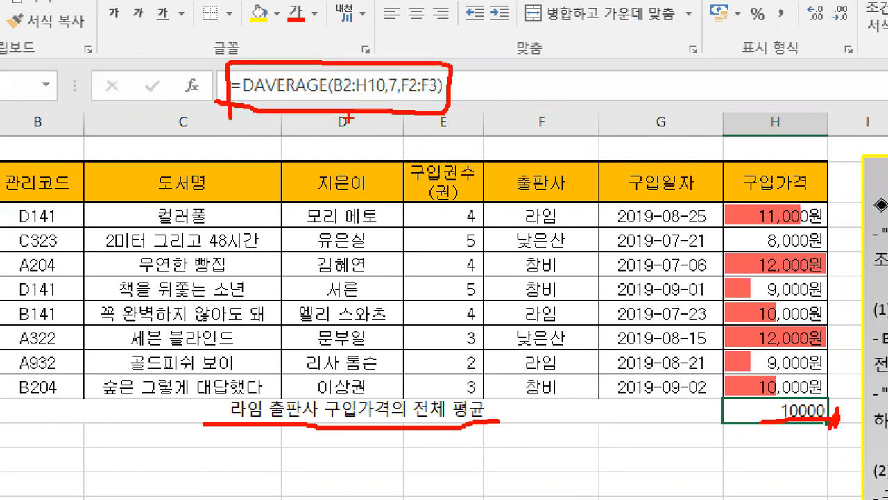
{"action": "left_click_drag", "start_coordinate": [386, 54], "coordinate": [381, 110]}
{"action": "mouse_move", "coordinate": [407, 50]}
{"action": "left_mouse_down"}
{"action": "mouse_move", "coordinate": [390, 110]}
{"action": "mouse_move", "coordinate": [409, 96]}
{"action": "mouse_move", "coordinate": [439, 93]}
{"action": "left_mouse_up"}
{"action": "left_click_drag", "start_coordinate": [334, 97], "coordinate": [372, 98]}
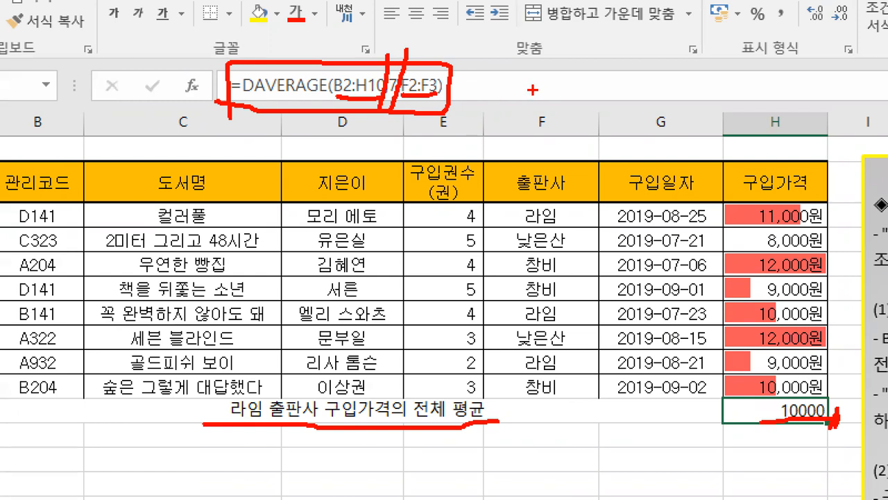
{"action": "mouse_move", "coordinate": [727, 426]}
{"action": "left_mouse_down"}
{"action": "mouse_move", "coordinate": [686, 448]}
{"action": "mouse_move", "coordinate": [741, 441]}
{"action": "mouse_move", "coordinate": [721, 444]}
{"action": "mouse_move", "coordinate": [703, 421]}
{"action": "left_mouse_up"}
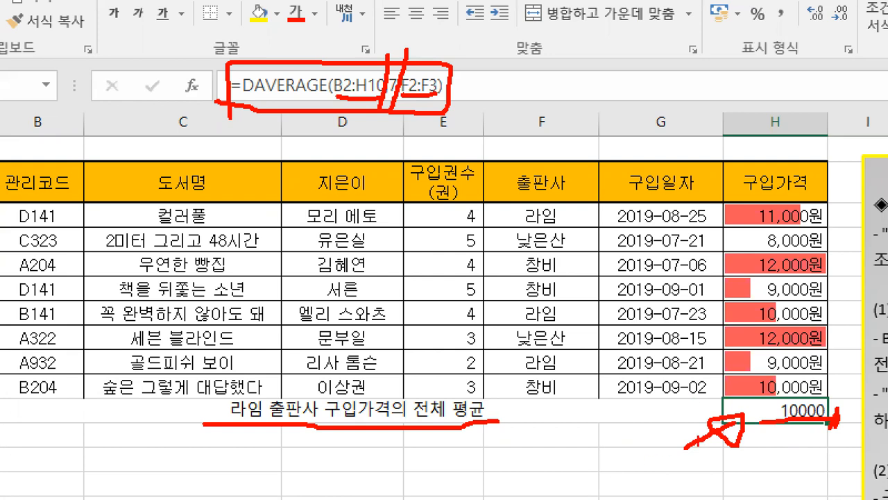
{"action": "key", "text": "Escape"}
{"action": "key", "text": "ctrl+1"}
{"action": "left_click", "coordinate": [709, 212]}
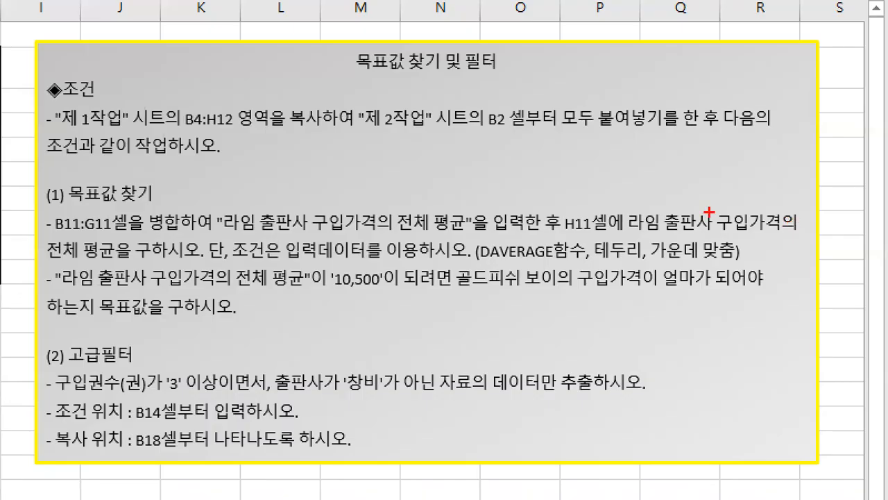
{"action": "mouse_move", "coordinate": [601, 227]}
{"action": "left_mouse_down"}
{"action": "mouse_move", "coordinate": [578, 268]}
{"action": "mouse_move", "coordinate": [739, 262]}
{"action": "left_mouse_up"}
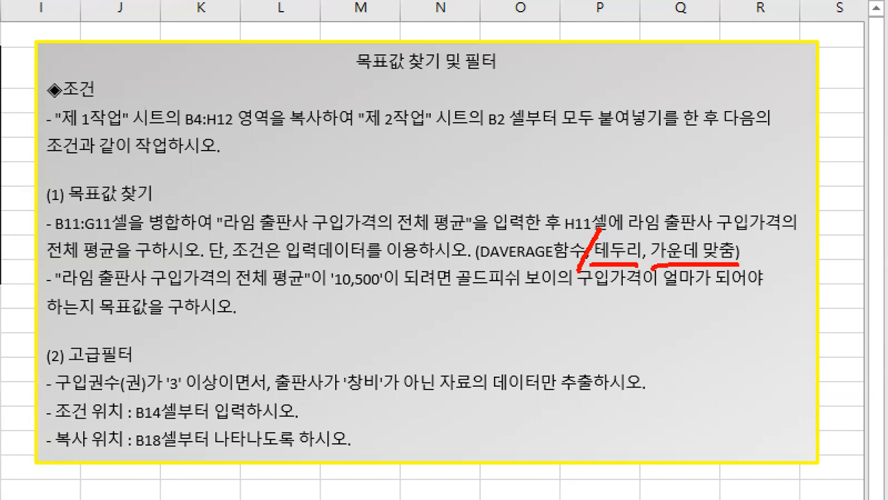
{"action": "key", "text": "Escape"}
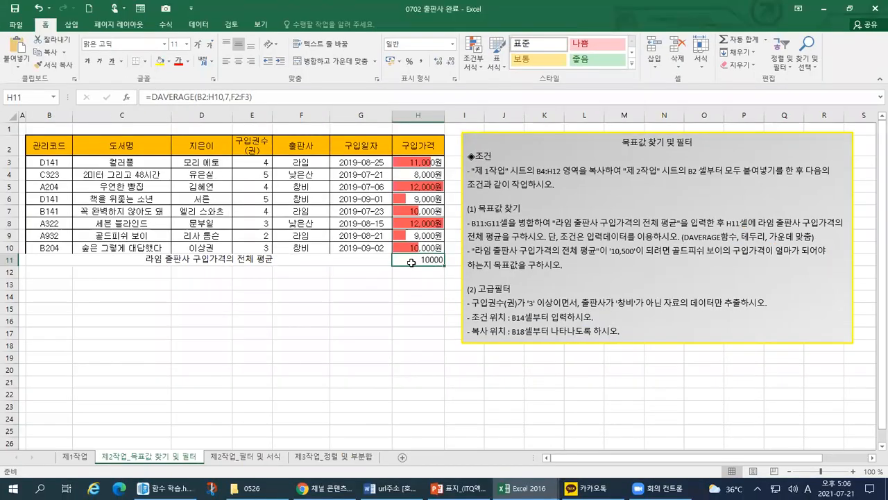
Apply all borders (모든 테두리) to the average row, from the merged label B11:G11 through H11.
{"action": "left_click_drag", "start_coordinate": [388, 261], "coordinate": [357, 262]}
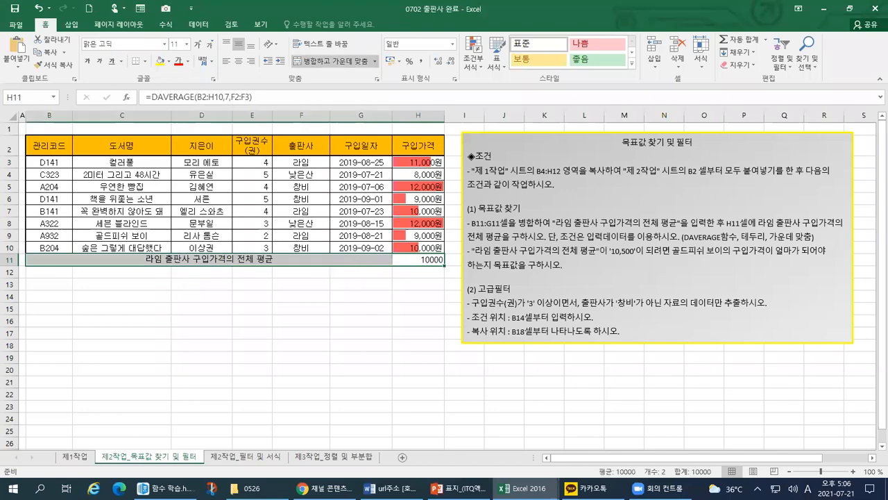
{"action": "key", "text": "ctrl+1"}
{"action": "left_click", "coordinate": [111, 190]}
{"action": "left_click_drag", "start_coordinate": [586, 329], "coordinate": [608, 324]}
{"action": "mouse_move", "coordinate": [777, 333]}
{"action": "left_mouse_down"}
{"action": "mouse_move", "coordinate": [783, 340]}
{"action": "mouse_move", "coordinate": [793, 327]}
{"action": "left_mouse_up"}
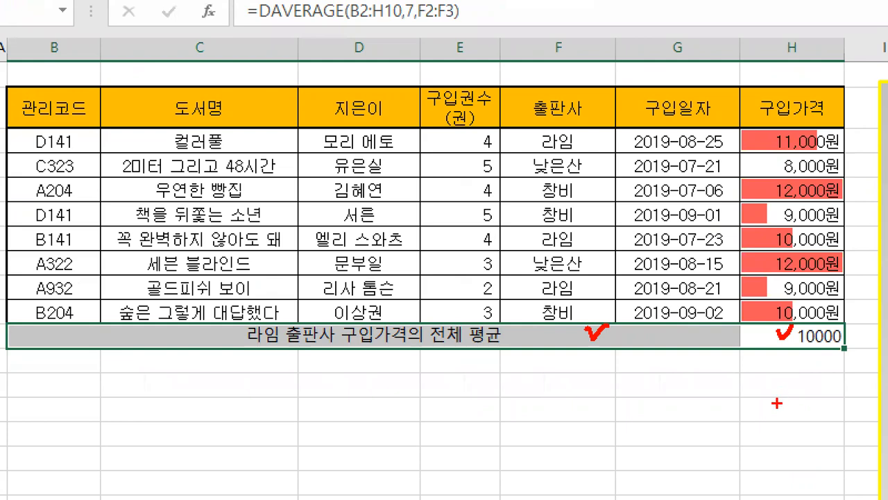
{"action": "key", "text": "Escape"}
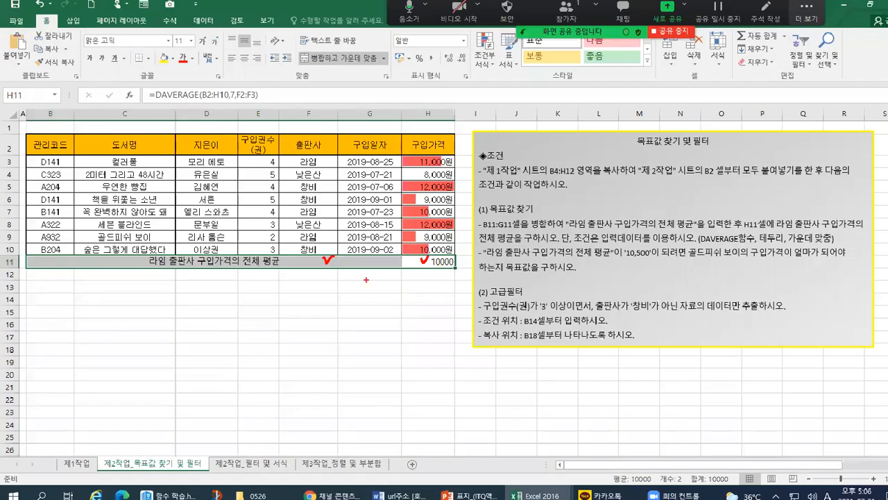
{"action": "left_click", "coordinate": [145, 62]}
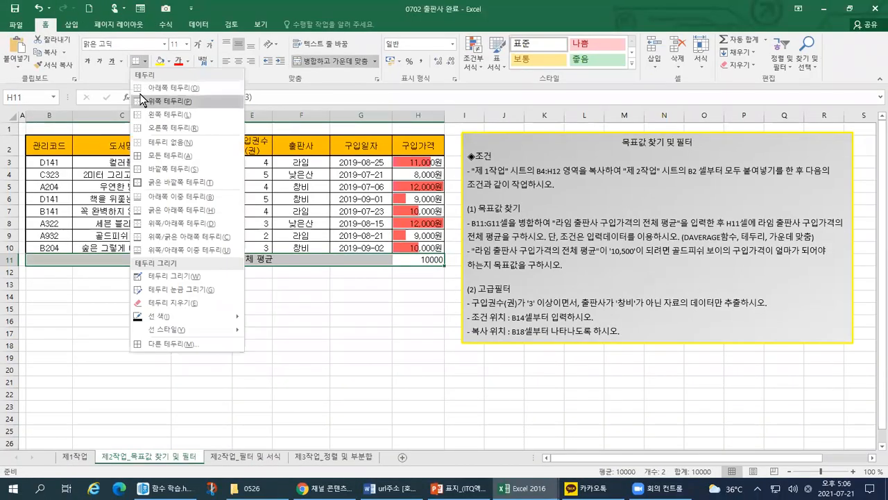
{"action": "key", "text": "ctrl+1"}
{"action": "left_click", "coordinate": [52, 3]}
{"action": "left_click_drag", "start_coordinate": [96, 37], "coordinate": [112, 36]}
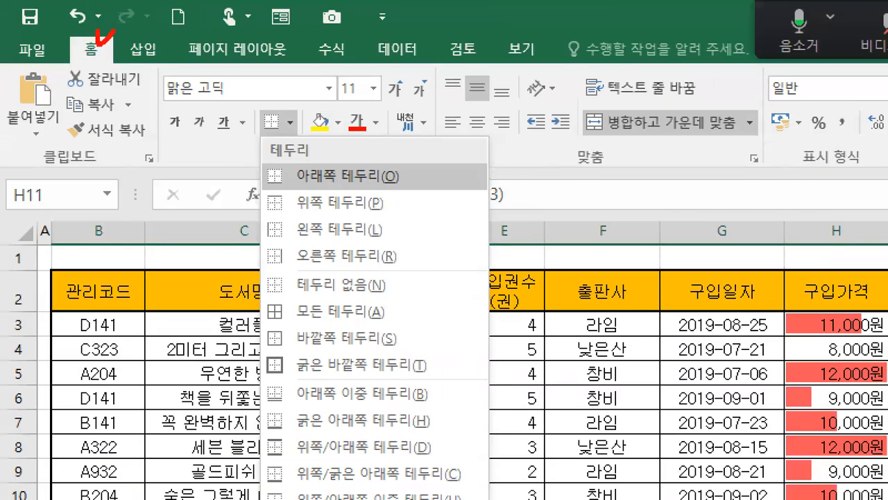
{"action": "mouse_move", "coordinate": [293, 139]}
{"action": "left_mouse_down"}
{"action": "mouse_move", "coordinate": [253, 100]}
{"action": "mouse_move", "coordinate": [309, 117]}
{"action": "mouse_move", "coordinate": [297, 147]}
{"action": "left_mouse_up"}
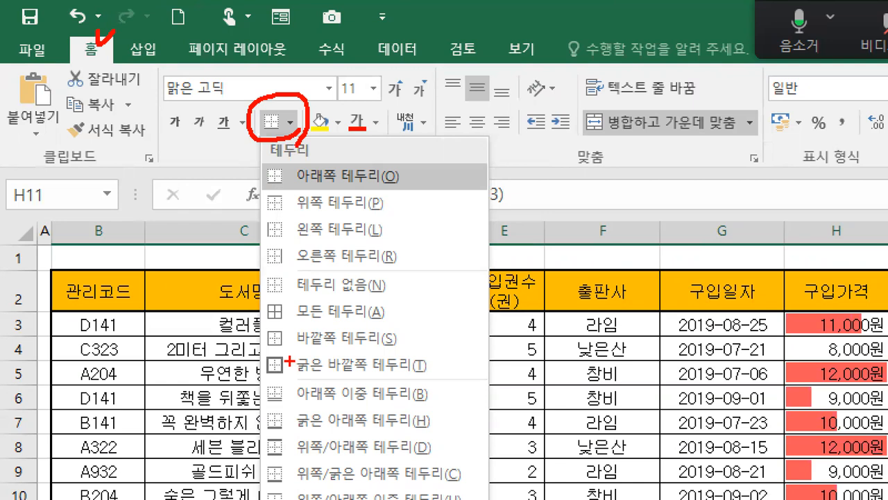
{"action": "left_click_drag", "start_coordinate": [269, 351], "coordinate": [308, 347]}
{"action": "left_click_drag", "start_coordinate": [273, 325], "coordinate": [387, 326]}
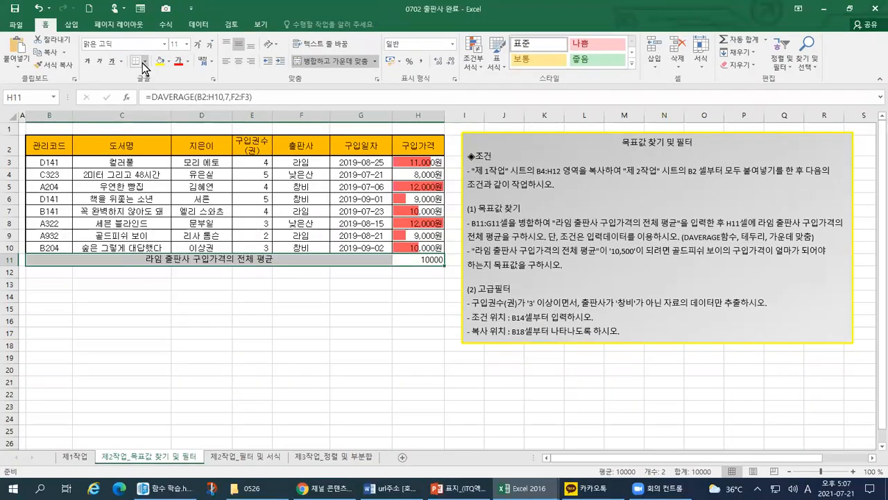
{"action": "left_click", "coordinate": [288, 122]}
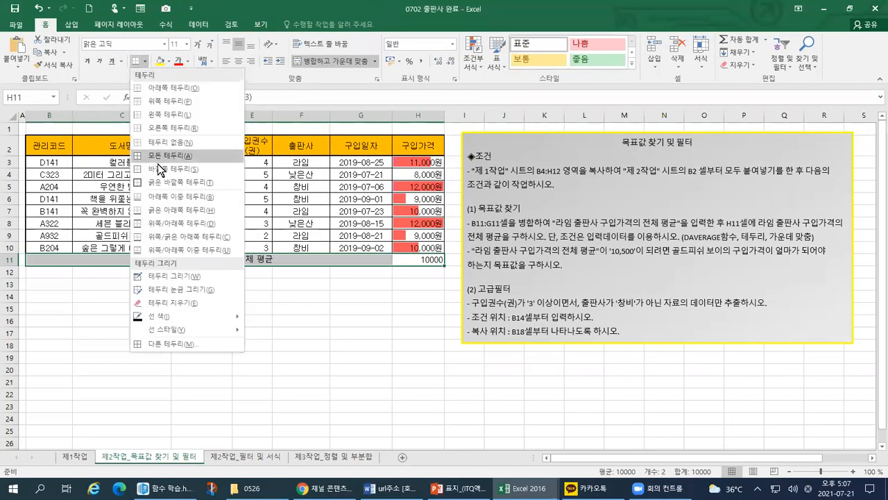
{"action": "left_click", "coordinate": [159, 157]}
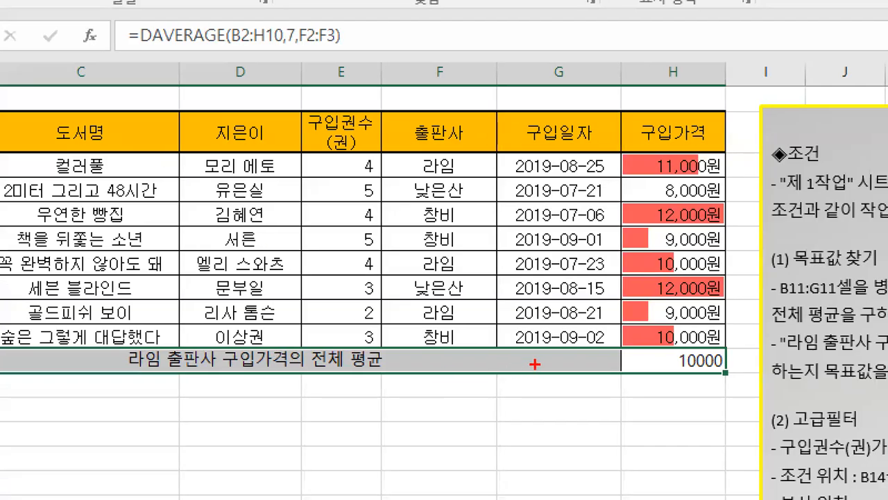
Center the contents of the average row, from the merged label B11:G11 through H11.
{"action": "mouse_move", "coordinate": [600, 348]}
{"action": "left_mouse_down"}
{"action": "mouse_move", "coordinate": [219, 347]}
{"action": "mouse_move", "coordinate": [2, 361]}
{"action": "mouse_move", "coordinate": [500, 370]}
{"action": "mouse_move", "coordinate": [616, 341]}
{"action": "mouse_move", "coordinate": [632, 369]}
{"action": "mouse_move", "coordinate": [699, 343]}
{"action": "mouse_move", "coordinate": [618, 346]}
{"action": "left_mouse_up"}
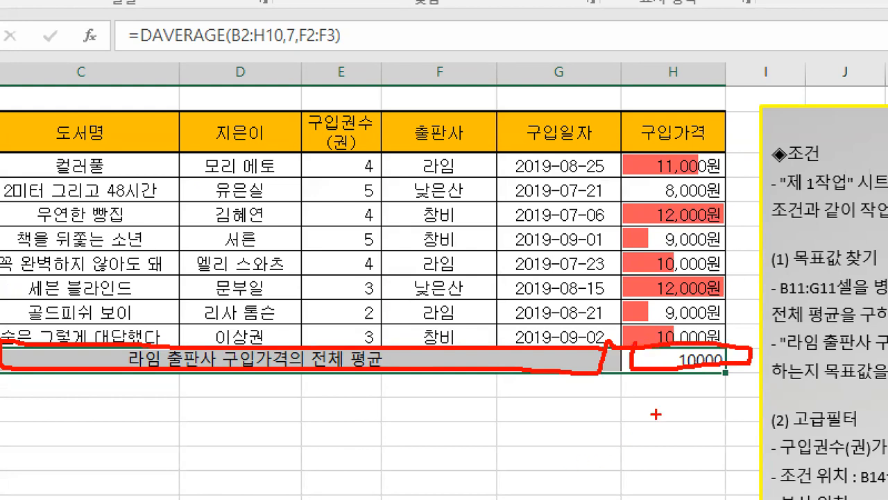
{"action": "mouse_move", "coordinate": [664, 349]}
{"action": "left_mouse_down"}
{"action": "mouse_move", "coordinate": [668, 362]}
{"action": "mouse_move", "coordinate": [677, 351]}
{"action": "left_mouse_up"}
{"action": "left_click_drag", "start_coordinate": [379, 352], "coordinate": [394, 351]}
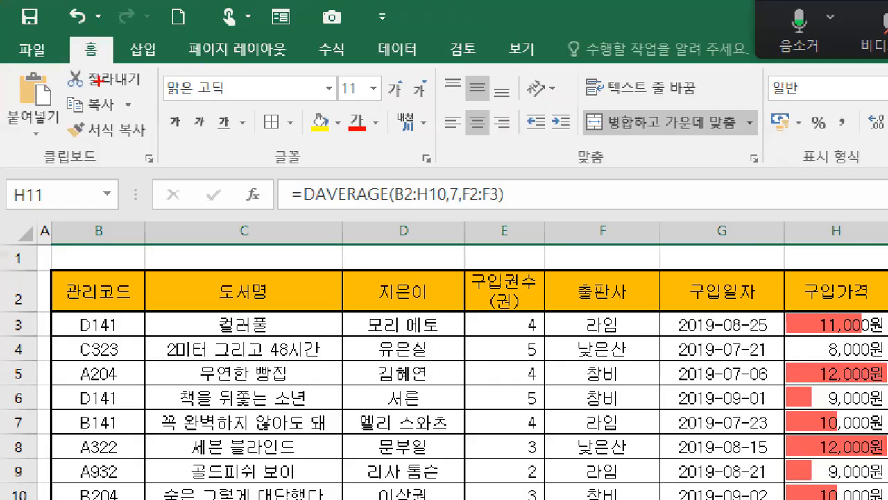
{"action": "mouse_move", "coordinate": [34, 28]}
{"action": "left_mouse_down"}
{"action": "mouse_move", "coordinate": [52, 34]}
{"action": "mouse_move", "coordinate": [114, 17]}
{"action": "mouse_move", "coordinate": [104, 73]}
{"action": "left_mouse_up"}
{"action": "mouse_move", "coordinate": [519, 140]}
{"action": "left_mouse_down"}
{"action": "mouse_move", "coordinate": [469, 147]}
{"action": "mouse_move", "coordinate": [480, 100]}
{"action": "mouse_move", "coordinate": [497, 143]}
{"action": "mouse_move", "coordinate": [517, 139]}
{"action": "left_mouse_up"}
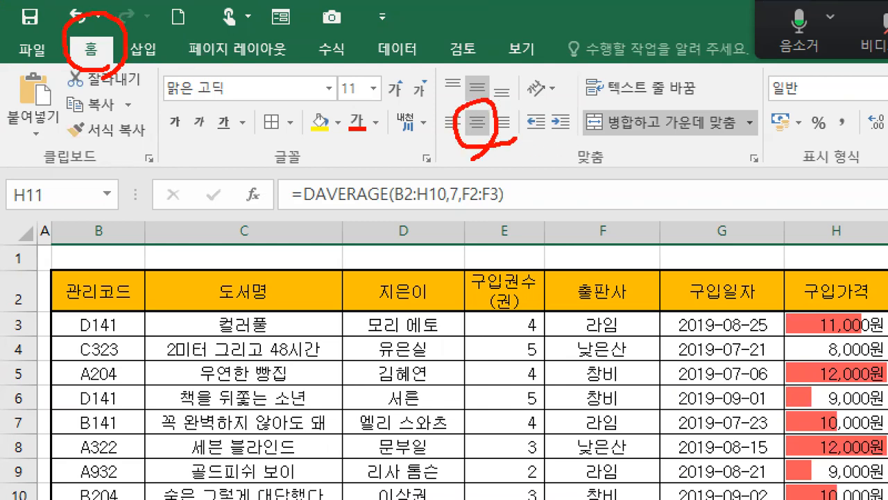
{"action": "left_click_drag", "start_coordinate": [474, 118], "coordinate": [489, 113]}
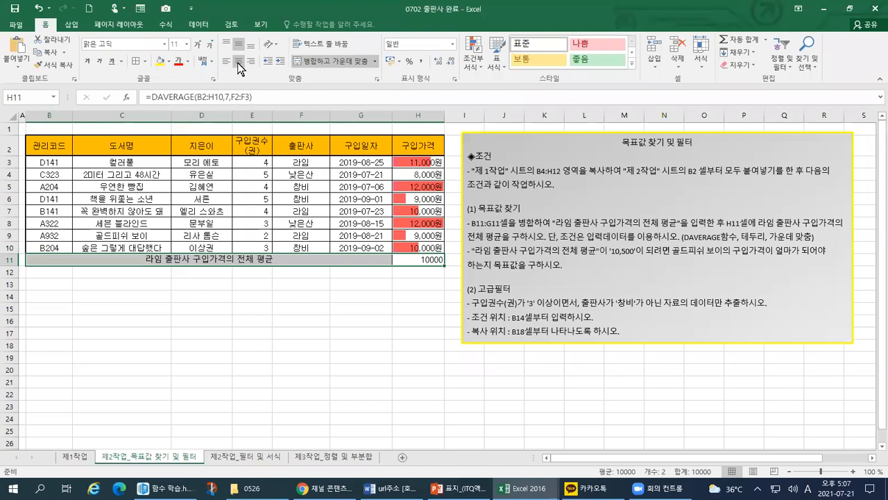
{"action": "left_click", "coordinate": [239, 67]}
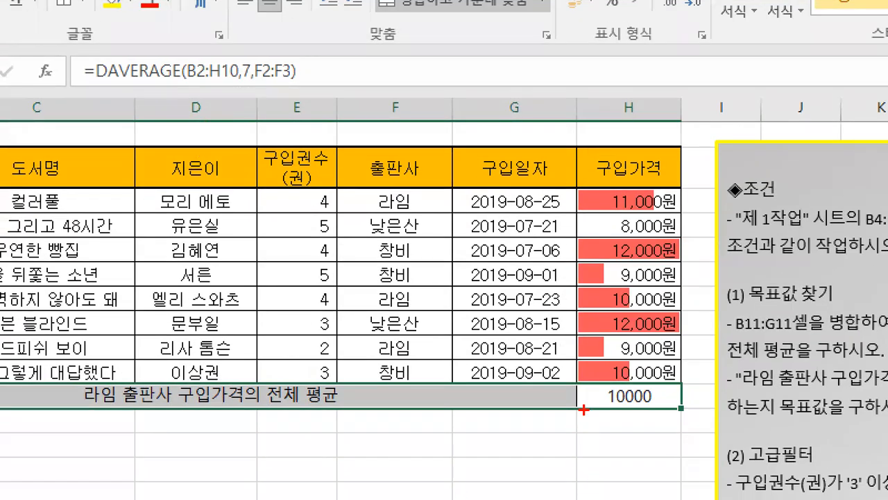
{"action": "left_click_drag", "start_coordinate": [396, 266], "coordinate": [420, 266]}
{"action": "mouse_move", "coordinate": [61, 407]}
{"action": "left_mouse_down"}
{"action": "mouse_move", "coordinate": [301, 411]}
{"action": "mouse_move", "coordinate": [353, 402]}
{"action": "left_mouse_up"}
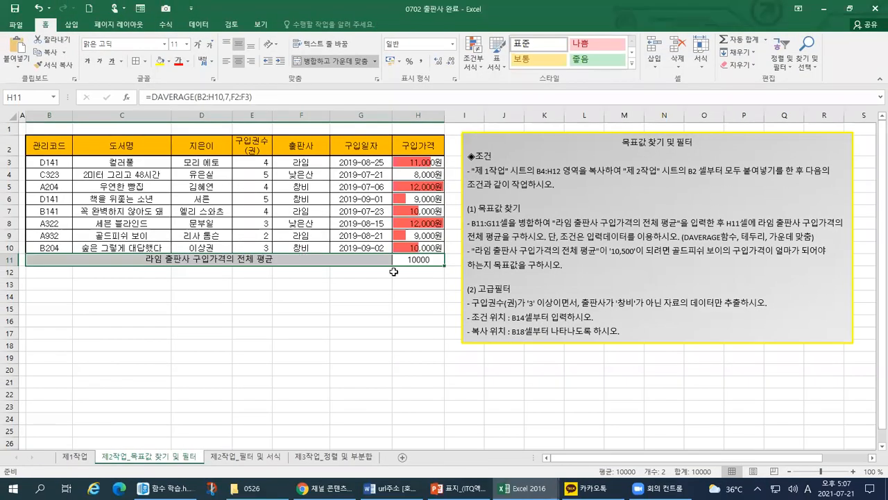
{"action": "left_click", "coordinate": [409, 283]}
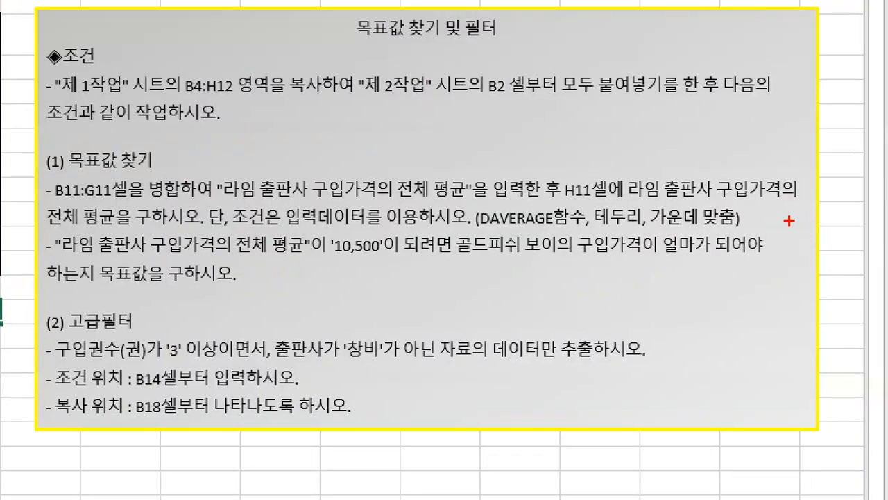
Read the goal seek instruction in the exercise box for the target average and the book whose purchase price has to change.
{"action": "left_click_drag", "start_coordinate": [823, 232], "coordinate": [780, 247]}
{"action": "mouse_move", "coordinate": [673, 237]}
{"action": "left_mouse_down"}
{"action": "mouse_move", "coordinate": [244, 246]}
{"action": "mouse_move", "coordinate": [39, 229]}
{"action": "mouse_move", "coordinate": [35, 192]}
{"action": "left_mouse_up"}
{"action": "mouse_move", "coordinate": [57, 238]}
{"action": "left_mouse_down"}
{"action": "mouse_move", "coordinate": [35, 245]}
{"action": "mouse_move", "coordinate": [36, 286]}
{"action": "left_mouse_up"}
{"action": "key", "text": "Escape"}
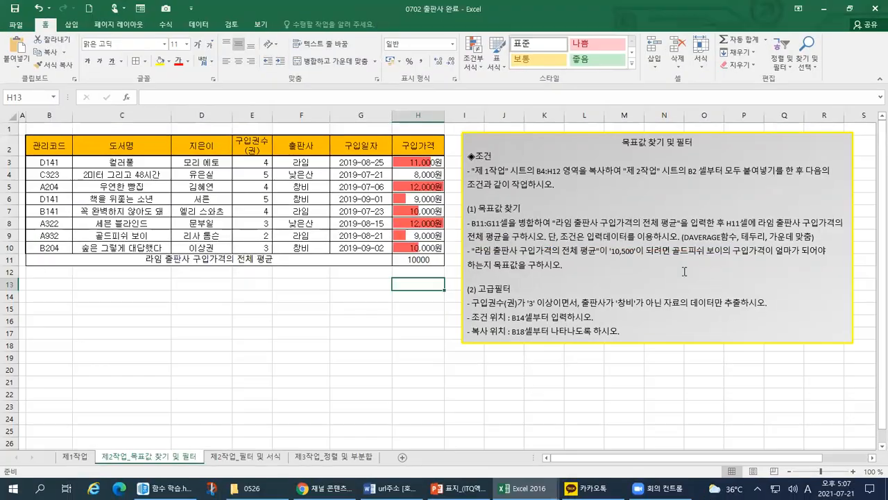
{"action": "key", "text": "ctrl+1"}
{"action": "left_click", "coordinate": [502, 304]}
{"action": "left_click_drag", "start_coordinate": [301, 263], "coordinate": [442, 264]}
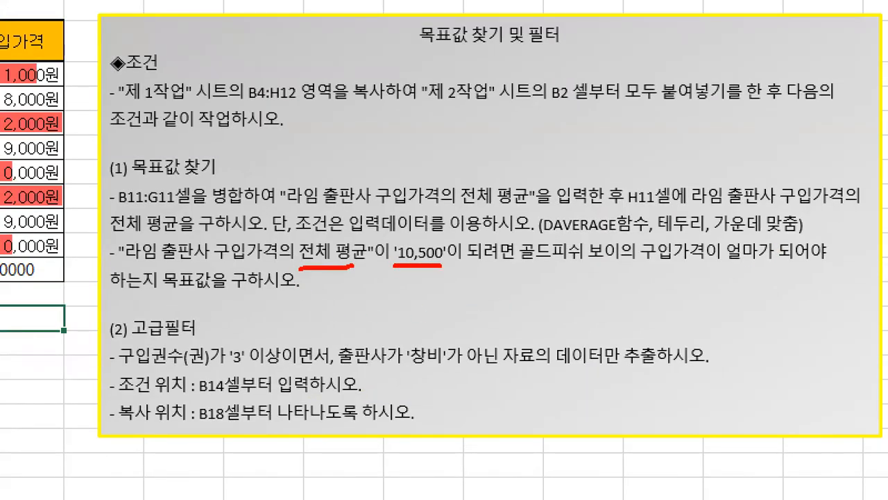
{"action": "left_click_drag", "start_coordinate": [532, 268], "coordinate": [702, 262]}
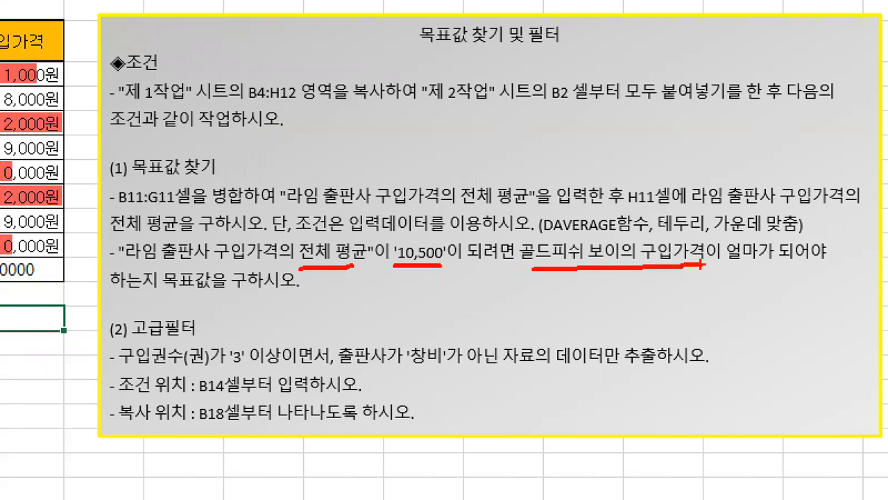
{"action": "left_click_drag", "start_coordinate": [161, 297], "coordinate": [212, 297]}
{"action": "left_click_drag", "start_coordinate": [319, 284], "coordinate": [322, 309]}
{"action": "key", "text": "Escape"}
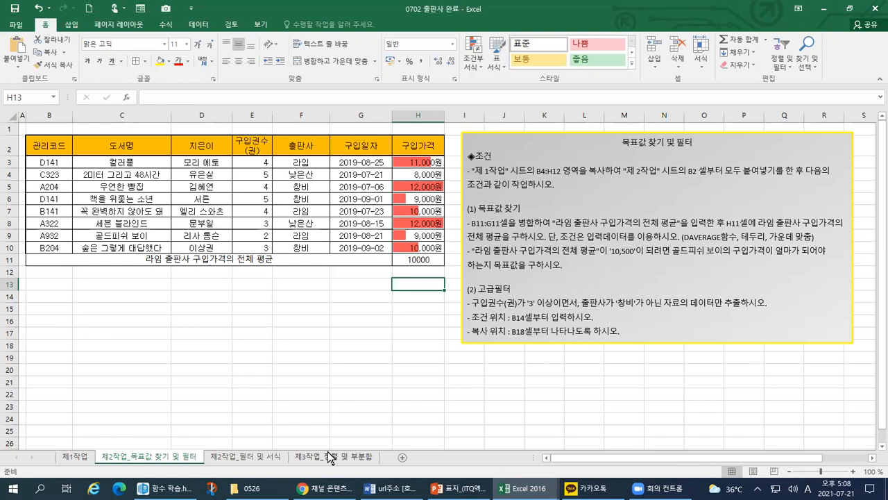
Select average cell H11 and compare it with the target average required by the goal seek instruction.
{"action": "left_click", "coordinate": [419, 261]}
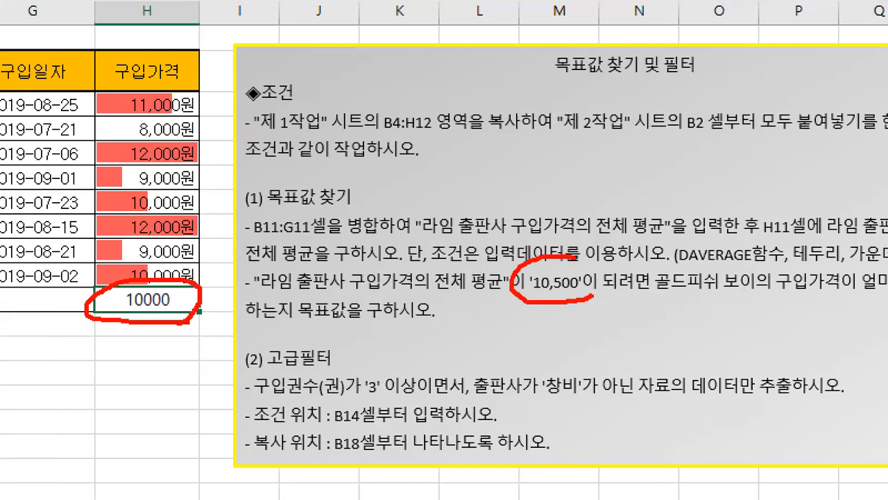
{"action": "left_click_drag", "start_coordinate": [255, 294], "coordinate": [502, 292]}
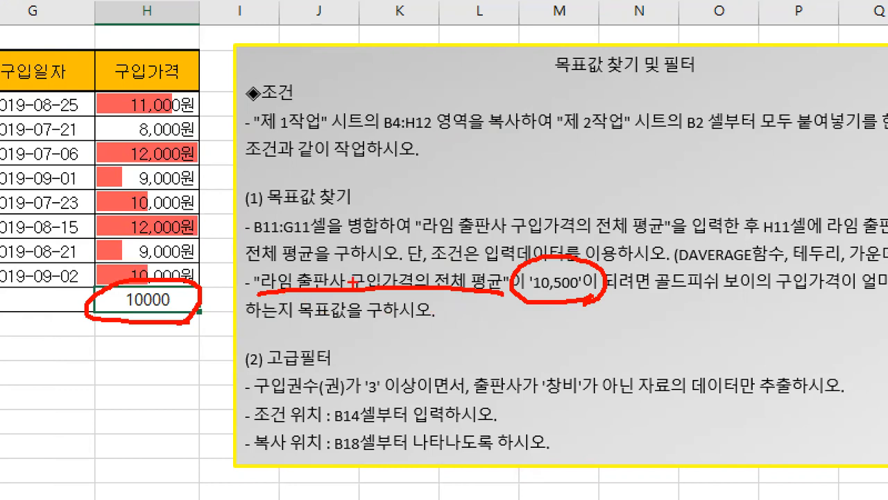
{"action": "mouse_move", "coordinate": [460, 300]}
{"action": "left_mouse_down"}
{"action": "mouse_move", "coordinate": [460, 314]}
{"action": "mouse_move", "coordinate": [477, 303]}
{"action": "mouse_move", "coordinate": [509, 309]}
{"action": "mouse_move", "coordinate": [542, 293]}
{"action": "mouse_move", "coordinate": [593, 298]}
{"action": "left_mouse_up"}
{"action": "left_click_drag", "start_coordinate": [655, 295], "coordinate": [877, 294]}
{"action": "left_click_drag", "start_coordinate": [673, 312], "coordinate": [760, 301]}
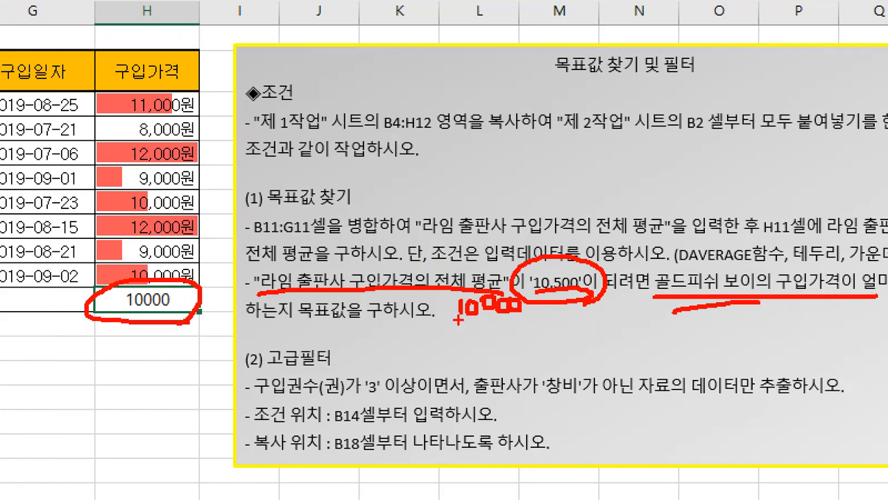
{"action": "left_click_drag", "start_coordinate": [177, 295], "coordinate": [199, 287]}
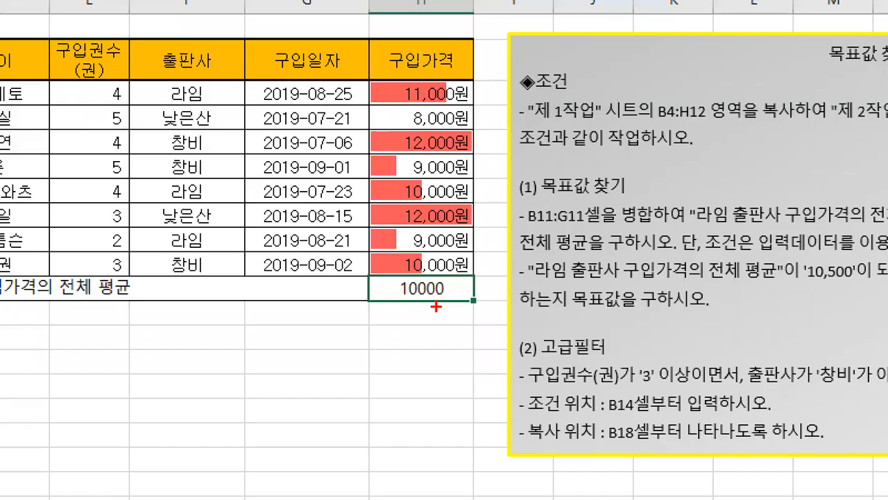
{"action": "left_click_drag", "start_coordinate": [435, 255], "coordinate": [443, 254]}
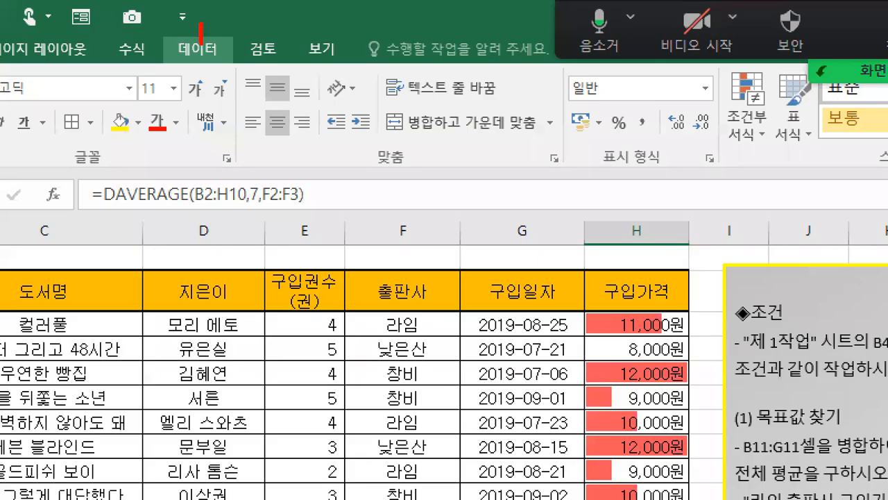
Open Goal Seek (목표값 찾기) for H11 and place its dialog below the table.
{"action": "left_click_drag", "start_coordinate": [200, 30], "coordinate": [213, 9]}
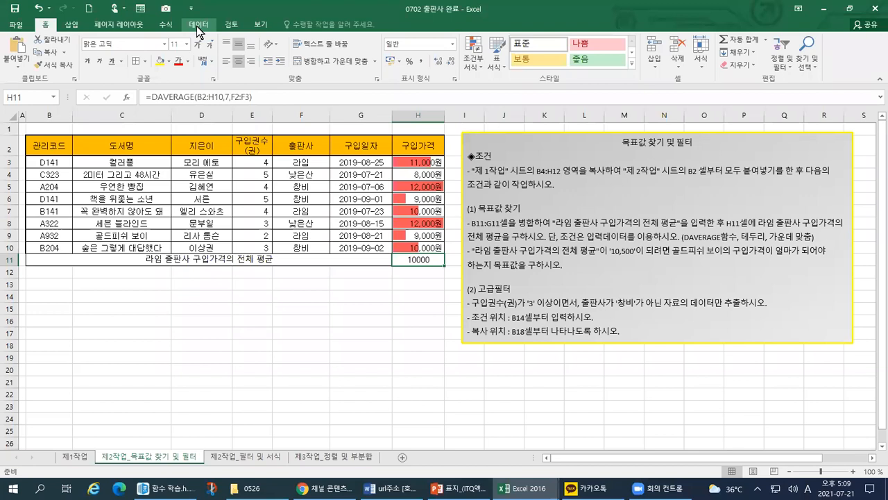
{"action": "left_click", "coordinate": [200, 25]}
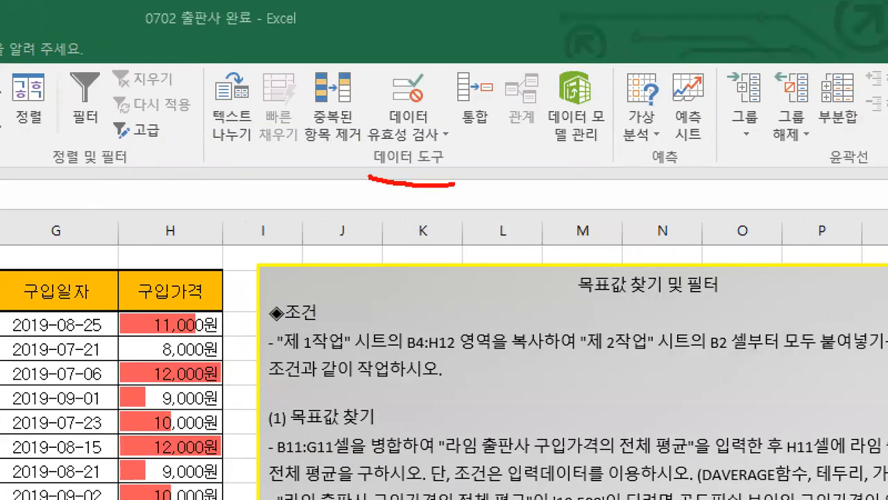
{"action": "left_click_drag", "start_coordinate": [455, 184], "coordinate": [482, 171]}
{"action": "mouse_move", "coordinate": [622, 154]}
{"action": "left_mouse_down"}
{"action": "mouse_move", "coordinate": [635, 154]}
{"action": "mouse_move", "coordinate": [664, 83]}
{"action": "mouse_move", "coordinate": [621, 80]}
{"action": "mouse_move", "coordinate": [650, 177]}
{"action": "left_mouse_up"}
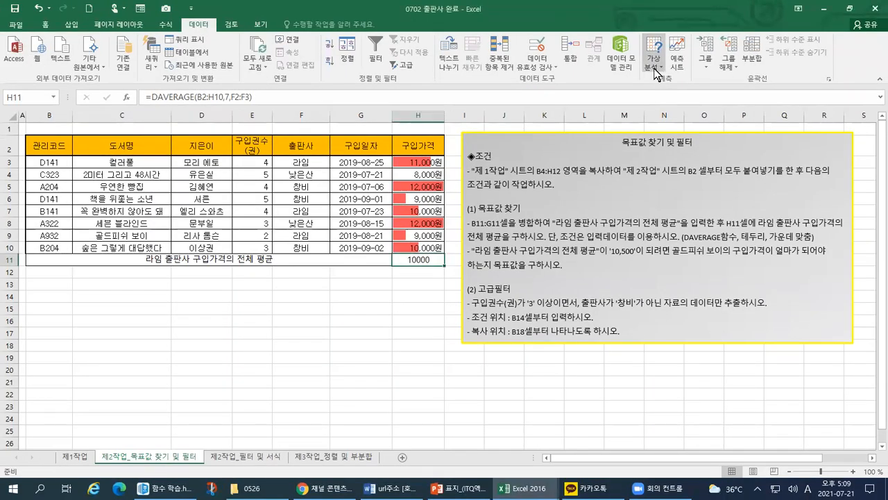
{"action": "left_click", "coordinate": [638, 136]}
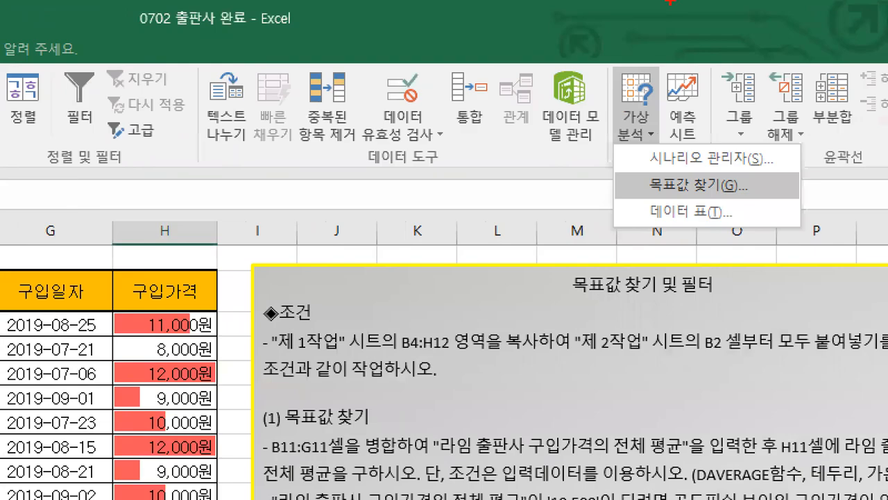
{"action": "mouse_move", "coordinate": [628, 202]}
{"action": "left_mouse_down"}
{"action": "mouse_move", "coordinate": [746, 196]}
{"action": "mouse_move", "coordinate": [773, 179]}
{"action": "left_mouse_up"}
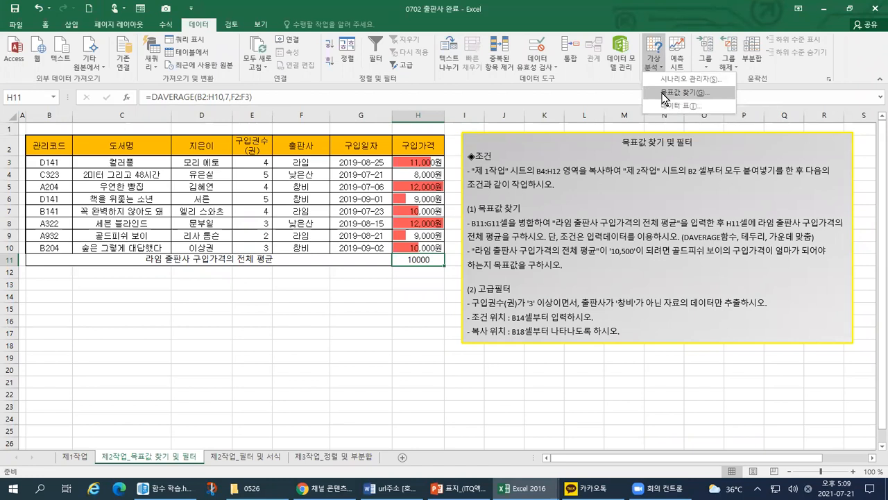
{"action": "left_click", "coordinate": [664, 92]}
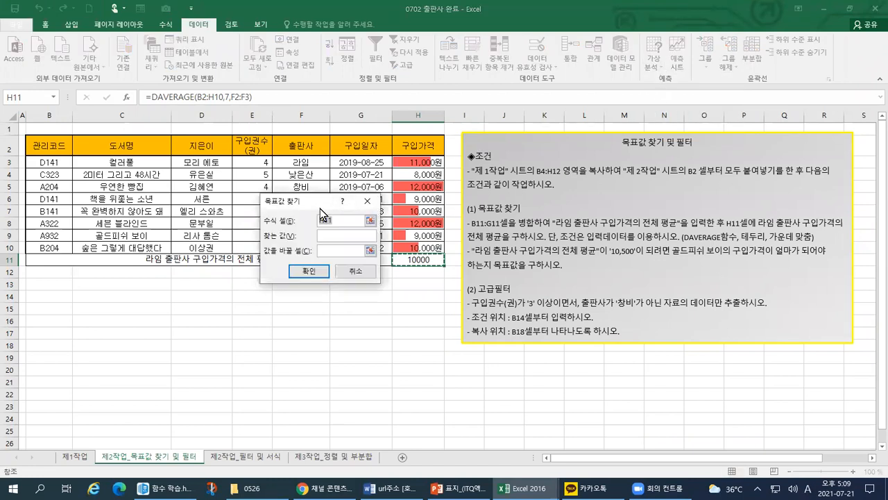
{"action": "left_click_drag", "start_coordinate": [321, 212], "coordinate": [315, 294]}
Keep H11 as the Goal Seek formula cell and set the target value (찾는 값) to 10500.
{"action": "key", "text": "ctrl+1"}
{"action": "left_click", "coordinate": [304, 360]}
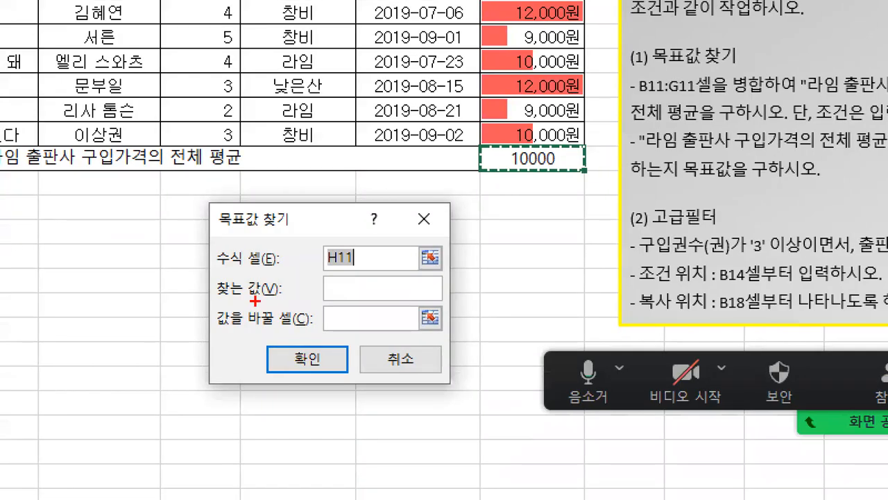
{"action": "left_click_drag", "start_coordinate": [217, 275], "coordinate": [276, 274]}
{"action": "left_click_drag", "start_coordinate": [361, 250], "coordinate": [372, 244]}
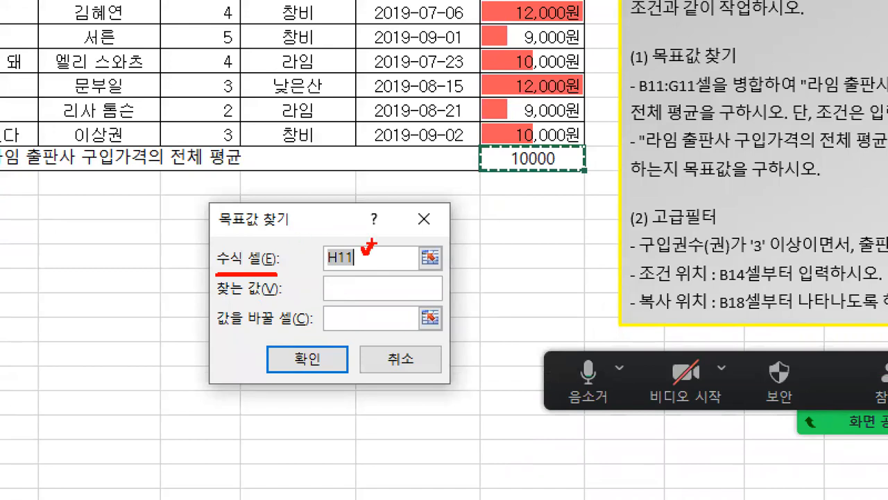
{"action": "mouse_move", "coordinate": [372, 244]}
{"action": "left_mouse_down"}
{"action": "mouse_move", "coordinate": [367, 263]}
{"action": "mouse_move", "coordinate": [485, 186]}
{"action": "mouse_move", "coordinate": [496, 164]}
{"action": "mouse_move", "coordinate": [504, 188]}
{"action": "mouse_move", "coordinate": [572, 173]}
{"action": "mouse_move", "coordinate": [540, 146]}
{"action": "mouse_move", "coordinate": [487, 148]}
{"action": "mouse_move", "coordinate": [489, 166]}
{"action": "left_mouse_up"}
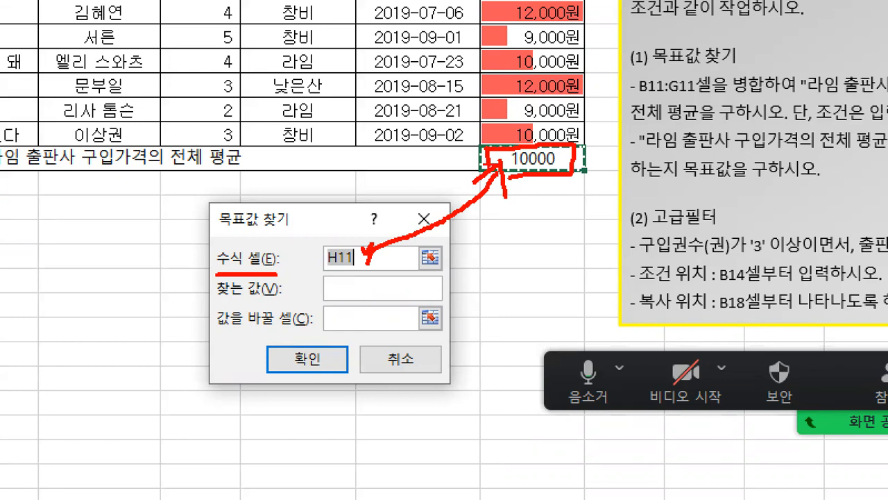
{"action": "mouse_move", "coordinate": [353, 263]}
{"action": "left_mouse_down"}
{"action": "mouse_move", "coordinate": [347, 275]}
{"action": "mouse_move", "coordinate": [314, 254]}
{"action": "mouse_move", "coordinate": [364, 242]}
{"action": "left_mouse_up"}
{"action": "mouse_move", "coordinate": [542, 185]}
{"action": "left_mouse_down"}
{"action": "mouse_move", "coordinate": [519, 222]}
{"action": "mouse_move", "coordinate": [510, 206]}
{"action": "mouse_move", "coordinate": [558, 207]}
{"action": "left_mouse_up"}
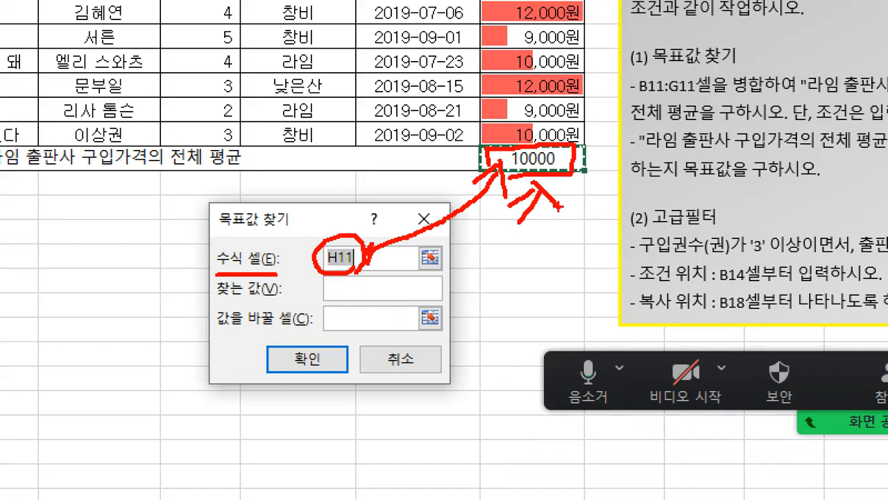
{"action": "left_click_drag", "start_coordinate": [349, 221], "coordinate": [363, 222]}
{"action": "left_click_drag", "start_coordinate": [213, 303], "coordinate": [280, 300]}
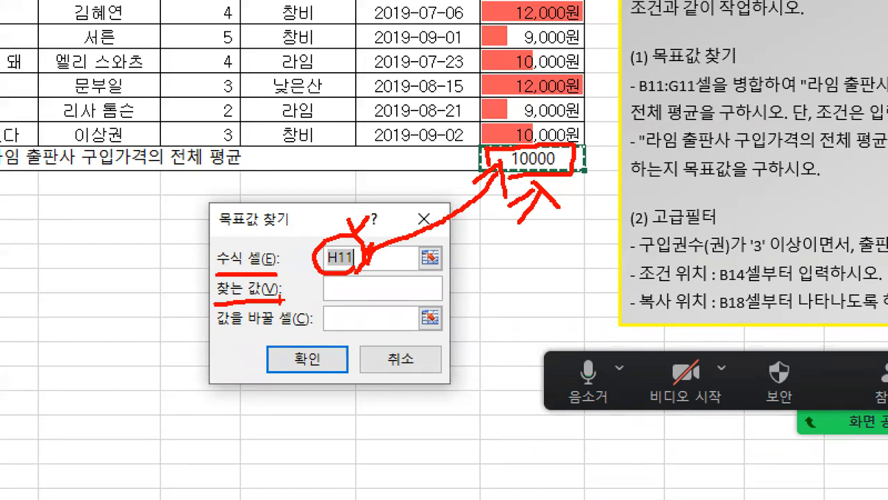
{"action": "left_click_drag", "start_coordinate": [351, 275], "coordinate": [366, 277]}
{"action": "mouse_move", "coordinate": [859, 158]}
{"action": "left_mouse_down"}
{"action": "mouse_move", "coordinate": [876, 158]}
{"action": "mouse_move", "coordinate": [879, 173]}
{"action": "left_mouse_up"}
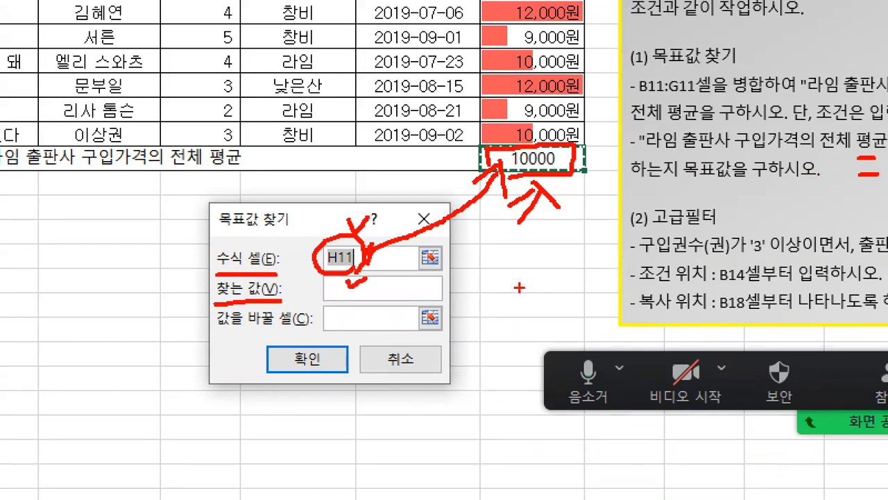
{"action": "key", "text": "Escape"}
{"action": "left_click", "coordinate": [342, 324]}
{"action": "type", "text": "10500"}
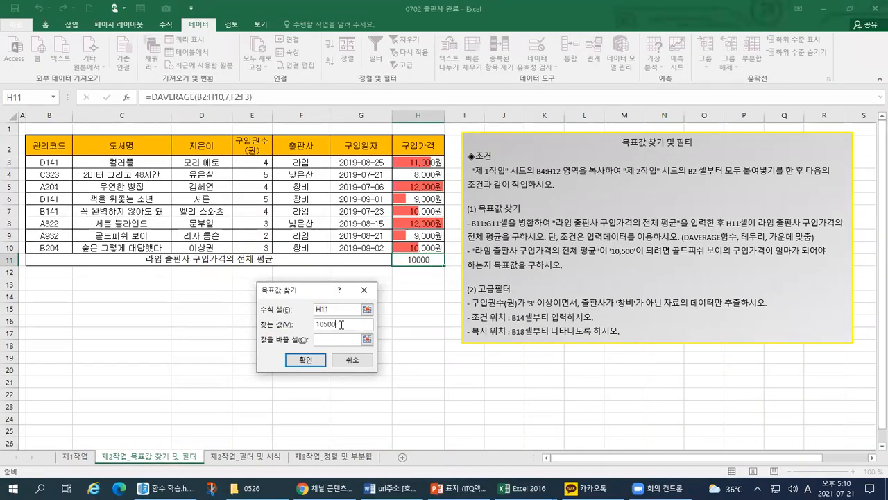
Check the goal seek instruction for the book whose purchase price belongs in the changing cell (값을 바꿀 셀).
{"action": "key", "text": "ctrl+1"}
{"action": "left_click", "coordinate": [340, 323]}
{"action": "left_click_drag", "start_coordinate": [340, 311], "coordinate": [353, 312]}
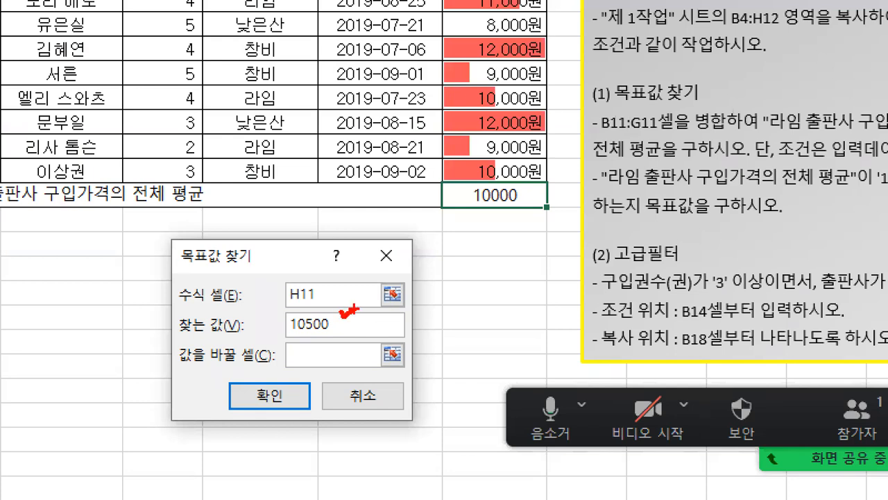
{"action": "left_click_drag", "start_coordinate": [175, 372], "coordinate": [273, 362]}
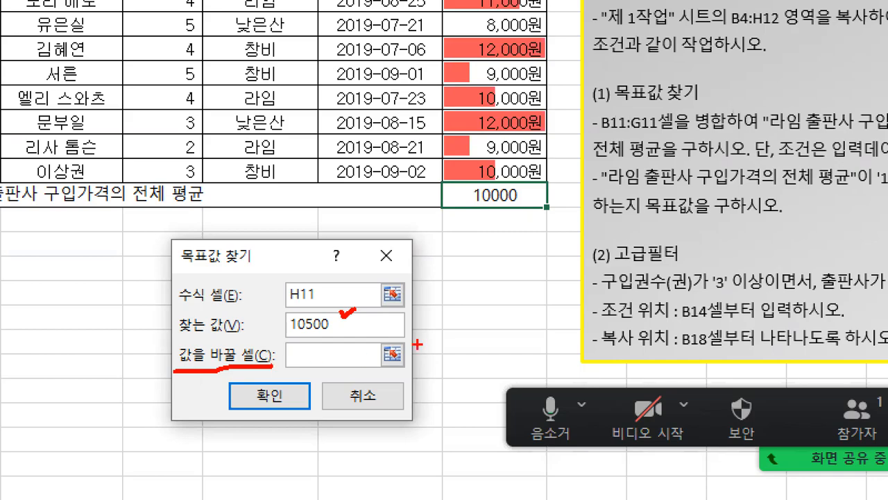
{"action": "key", "text": "Escape"}
{"action": "key", "text": "ctrl+1"}
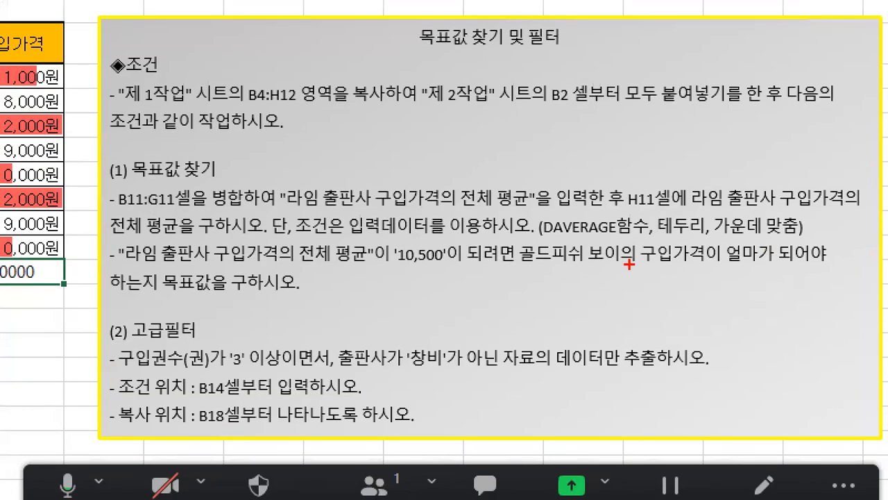
{"action": "mouse_move", "coordinate": [627, 260]}
{"action": "left_mouse_down"}
{"action": "mouse_move", "coordinate": [734, 261]}
{"action": "mouse_move", "coordinate": [707, 270]}
{"action": "left_mouse_up"}
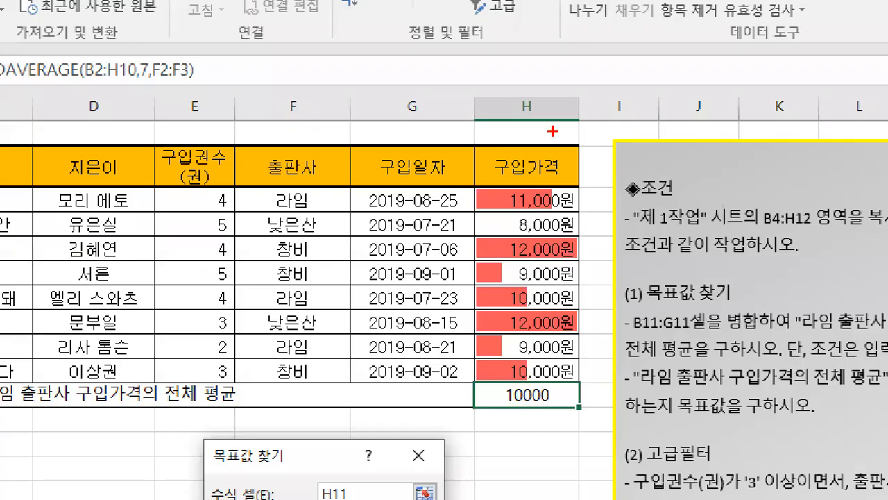
{"action": "left_click_drag", "start_coordinate": [427, 136], "coordinate": [442, 130]}
{"action": "mouse_move", "coordinate": [581, 111]}
{"action": "left_mouse_down"}
{"action": "mouse_move", "coordinate": [491, 111]}
{"action": "mouse_move", "coordinate": [486, 438]}
{"action": "mouse_move", "coordinate": [598, 386]}
{"action": "mouse_move", "coordinate": [594, 104]}
{"action": "left_mouse_up"}
{"action": "key", "text": "Escape"}
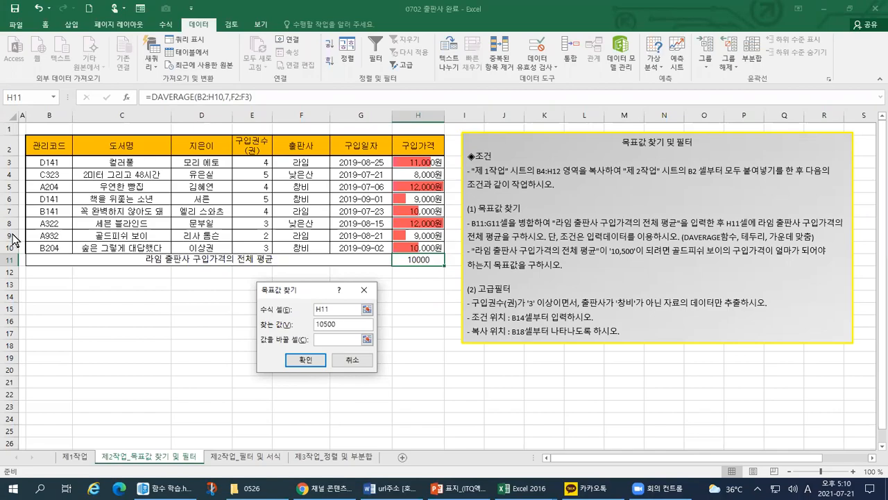
Trace the 골드피쉬 보이 row across to the 구입가격 column to locate the cell for 값을 바꿀 셀.
{"action": "key", "text": "ctrl+1"}
{"action": "mouse_move", "coordinate": [94, 226]}
{"action": "left_mouse_down"}
{"action": "mouse_move", "coordinate": [82, 230]}
{"action": "mouse_move", "coordinate": [127, 245]}
{"action": "left_mouse_up"}
{"action": "mouse_move", "coordinate": [196, 294]}
{"action": "left_mouse_down"}
{"action": "mouse_move", "coordinate": [236, 262]}
{"action": "mouse_move", "coordinate": [104, 264]}
{"action": "left_mouse_up"}
{"action": "mouse_move", "coordinate": [780, 69]}
{"action": "left_mouse_down"}
{"action": "mouse_move", "coordinate": [736, 89]}
{"action": "mouse_move", "coordinate": [823, 111]}
{"action": "mouse_move", "coordinate": [763, 73]}
{"action": "left_mouse_up"}
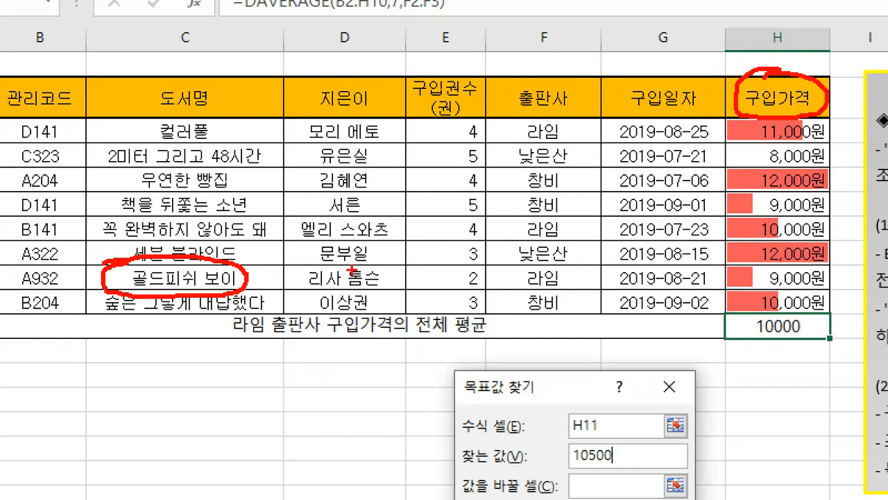
{"action": "mouse_move", "coordinate": [250, 278]}
{"action": "left_mouse_down"}
{"action": "mouse_move", "coordinate": [714, 280]}
{"action": "mouse_move", "coordinate": [716, 272]}
{"action": "mouse_move", "coordinate": [716, 287]}
{"action": "mouse_move", "coordinate": [730, 292]}
{"action": "mouse_move", "coordinate": [827, 282]}
{"action": "mouse_move", "coordinate": [740, 263]}
{"action": "mouse_move", "coordinate": [726, 283]}
{"action": "mouse_move", "coordinate": [811, 286]}
{"action": "left_mouse_up"}
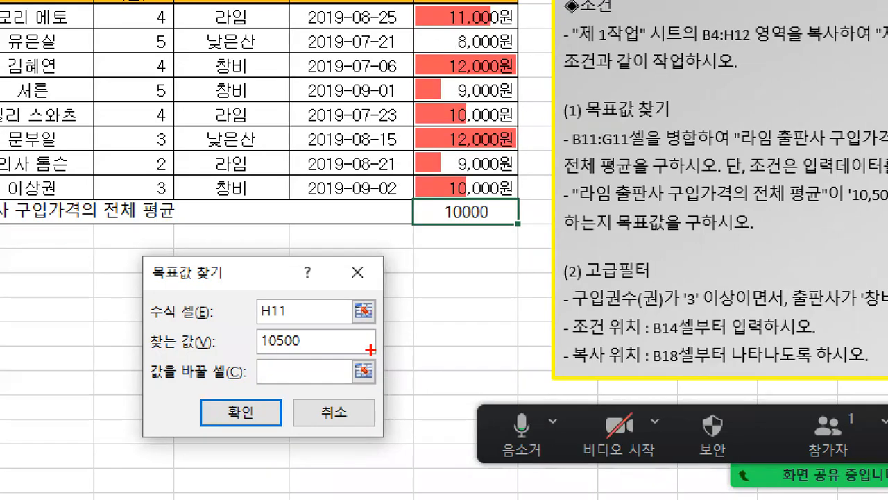
{"action": "left_click_drag", "start_coordinate": [375, 337], "coordinate": [355, 343]}
{"action": "mouse_move", "coordinate": [338, 380]}
{"action": "left_mouse_down"}
{"action": "mouse_move", "coordinate": [377, 351]}
{"action": "mouse_move", "coordinate": [381, 396]}
{"action": "left_mouse_up"}
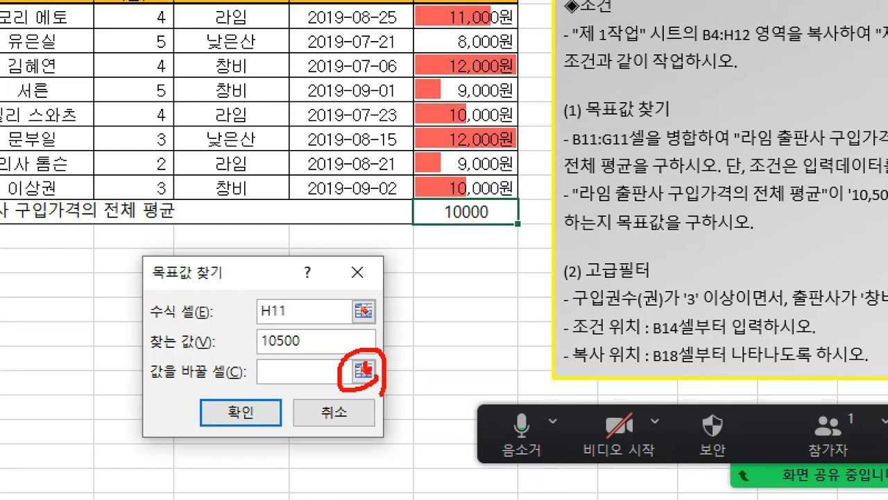
{"action": "mouse_move", "coordinate": [418, 147]}
{"action": "left_mouse_down"}
{"action": "mouse_move", "coordinate": [419, 175]}
{"action": "mouse_move", "coordinate": [519, 176]}
{"action": "mouse_move", "coordinate": [520, 151]}
{"action": "mouse_move", "coordinate": [408, 150]}
{"action": "left_mouse_up"}
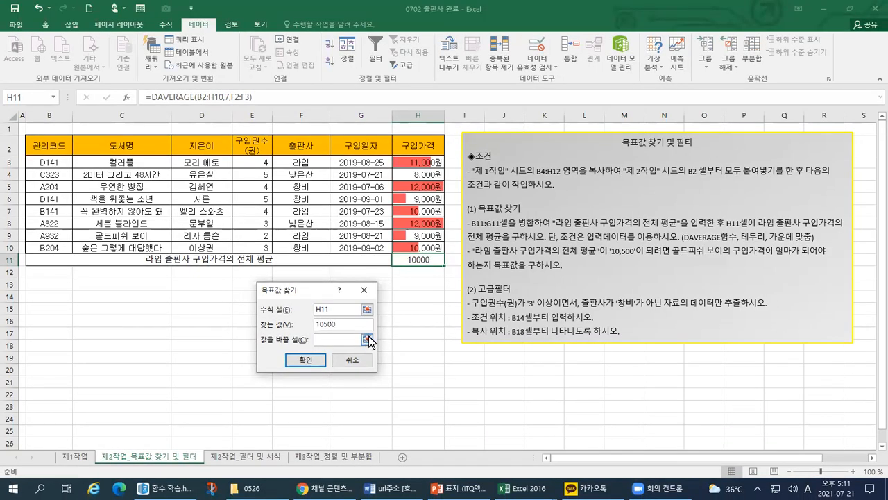
Set the Goal Seek changing cell (값을 바꿀 셀) to $H$9, the 골드피쉬 보이 purchase price.
{"action": "left_click", "coordinate": [367, 339]}
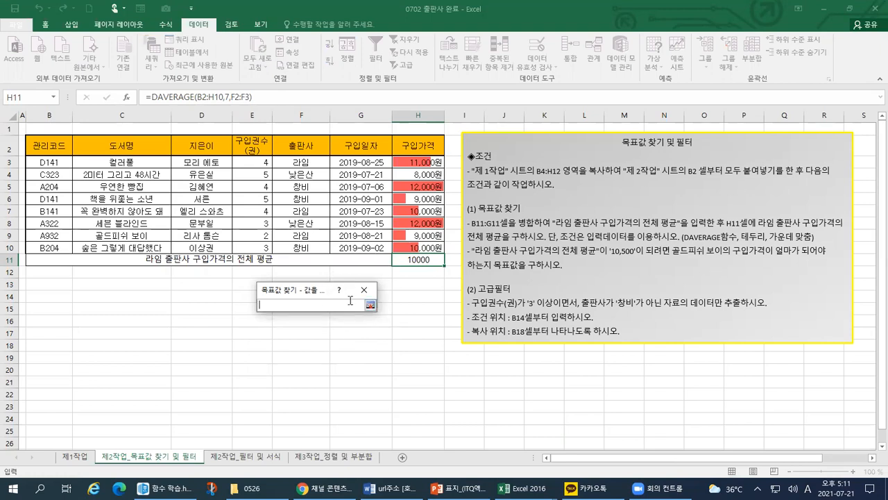
{"action": "left_click", "coordinate": [416, 237]}
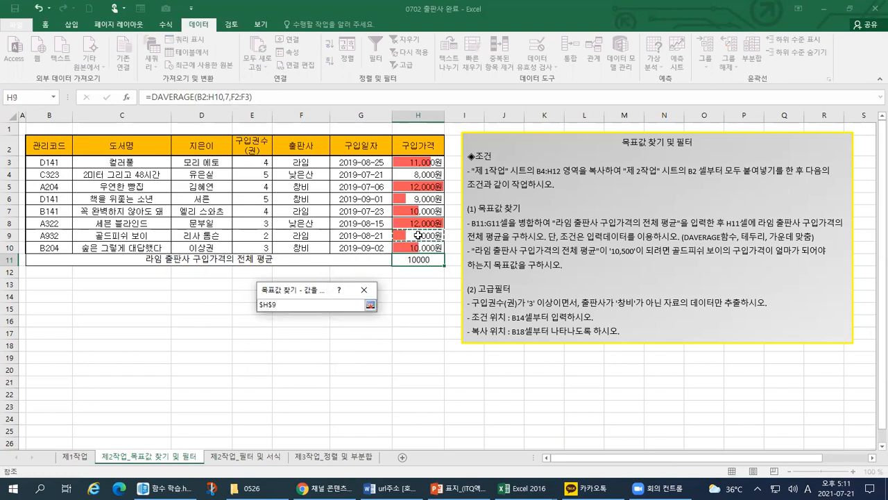
{"action": "key", "text": "ctrl+1"}
{"action": "left_click", "coordinate": [371, 249]}
{"action": "mouse_move", "coordinate": [198, 372]}
{"action": "left_mouse_down"}
{"action": "mouse_move", "coordinate": [158, 382]}
{"action": "mouse_move", "coordinate": [158, 333]}
{"action": "mouse_move", "coordinate": [192, 389]}
{"action": "left_mouse_up"}
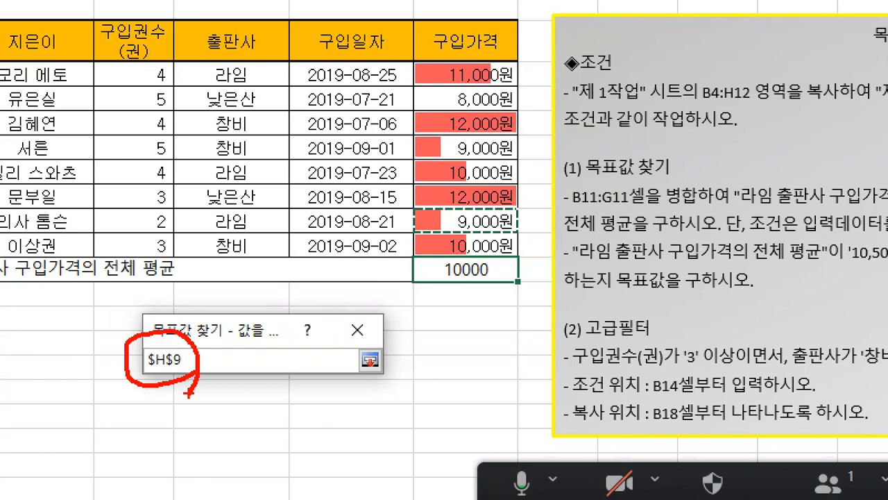
{"action": "left_click_drag", "start_coordinate": [139, 376], "coordinate": [186, 375]}
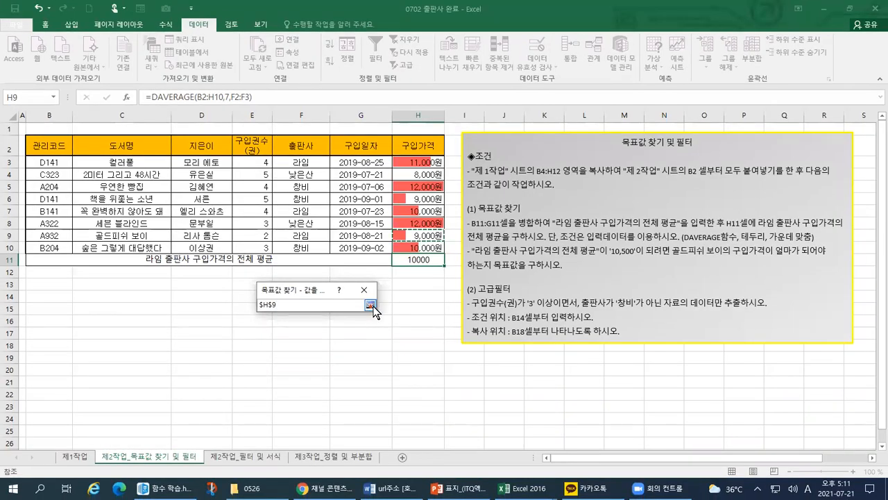
{"action": "left_click", "coordinate": [370, 305]}
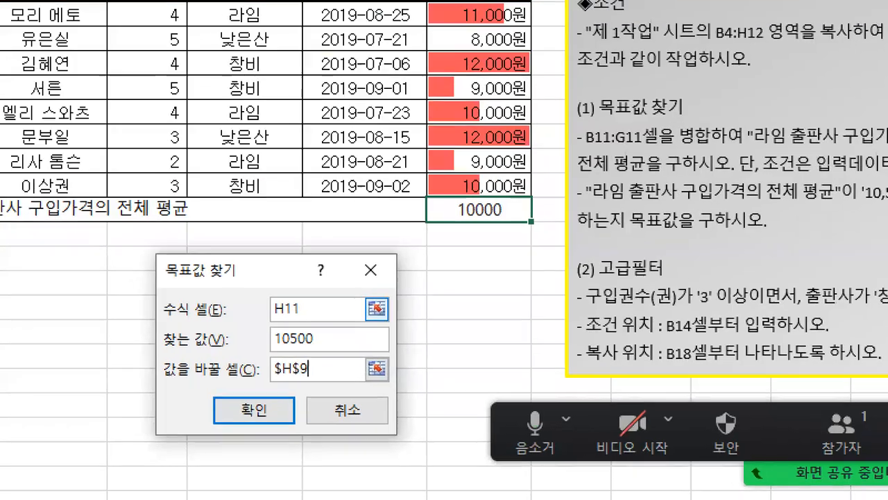
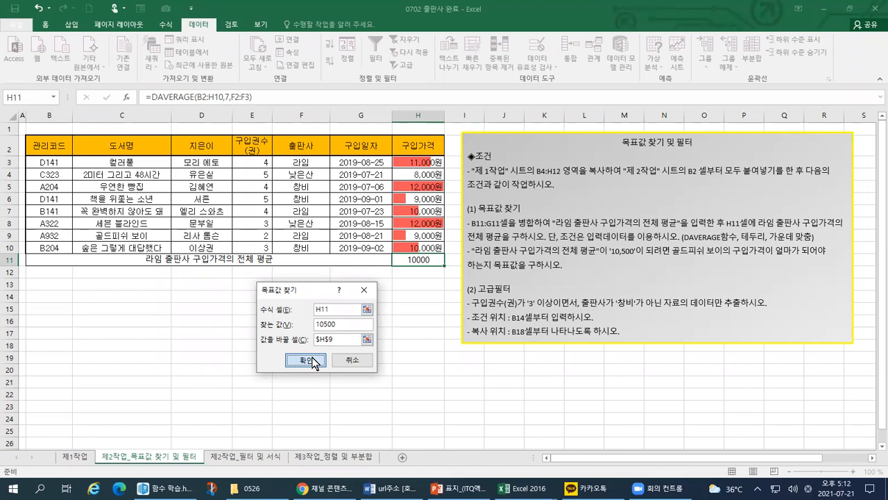
Run Goal Seek, check the purchase price in H9 and the average in H11, and accept the solution.
{"action": "left_click", "coordinate": [305, 360]}
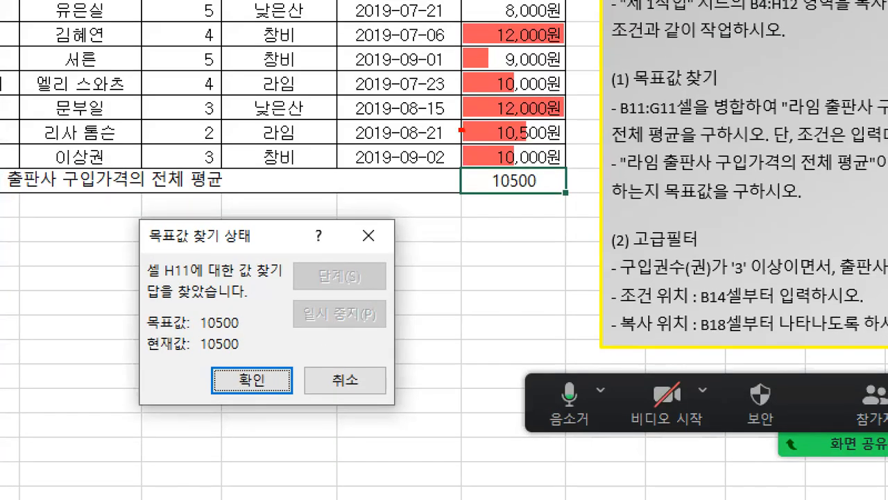
{"action": "left_click_drag", "start_coordinate": [392, 235], "coordinate": [442, 237]}
{"action": "mouse_move", "coordinate": [562, 133]}
{"action": "left_mouse_down"}
{"action": "mouse_move", "coordinate": [524, 117]}
{"action": "mouse_move", "coordinate": [486, 143]}
{"action": "mouse_move", "coordinate": [570, 136]}
{"action": "left_mouse_up"}
{"action": "mouse_move", "coordinate": [542, 196]}
{"action": "left_mouse_down"}
{"action": "mouse_move", "coordinate": [485, 186]}
{"action": "mouse_move", "coordinate": [548, 174]}
{"action": "mouse_move", "coordinate": [544, 189]}
{"action": "left_mouse_up"}
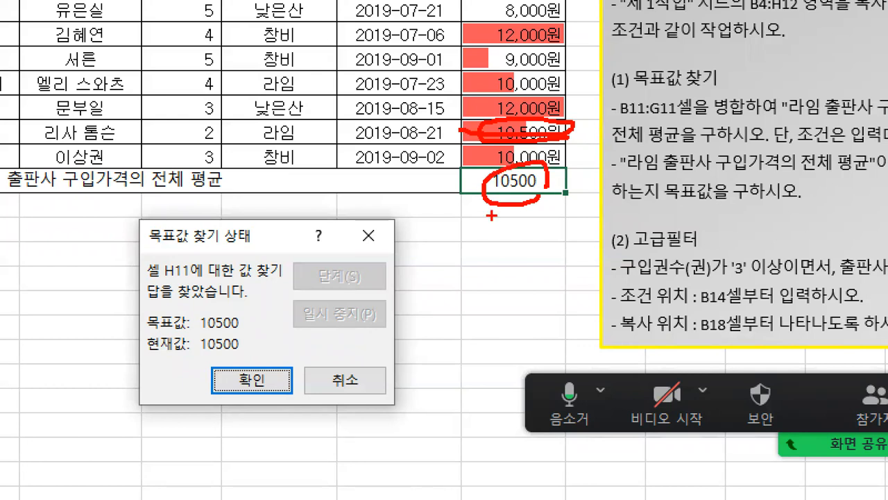
{"action": "mouse_move", "coordinate": [249, 345]}
{"action": "left_mouse_down"}
{"action": "mouse_move", "coordinate": [486, 235]}
{"action": "mouse_move", "coordinate": [507, 208]}
{"action": "mouse_move", "coordinate": [509, 248]}
{"action": "left_mouse_up"}
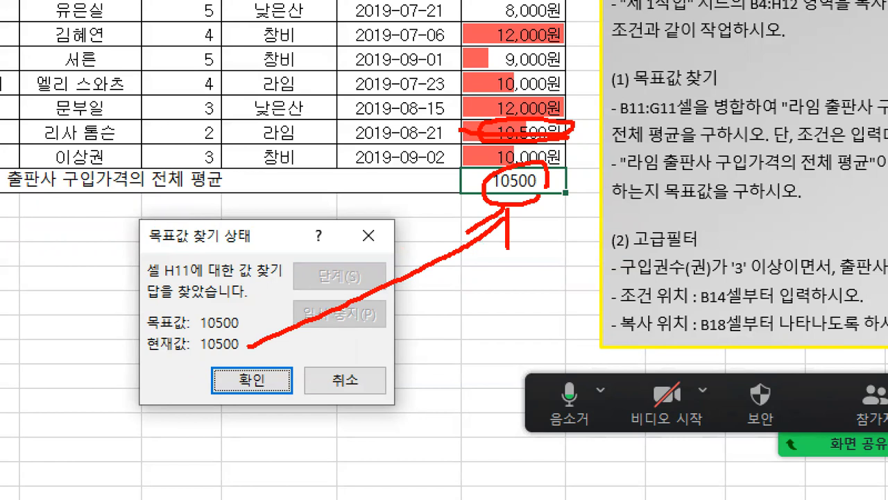
{"action": "mouse_move", "coordinate": [708, 219]}
{"action": "left_mouse_down"}
{"action": "mouse_move", "coordinate": [557, 73]}
{"action": "mouse_move", "coordinate": [784, 73]}
{"action": "mouse_move", "coordinate": [706, 202]}
{"action": "left_mouse_up"}
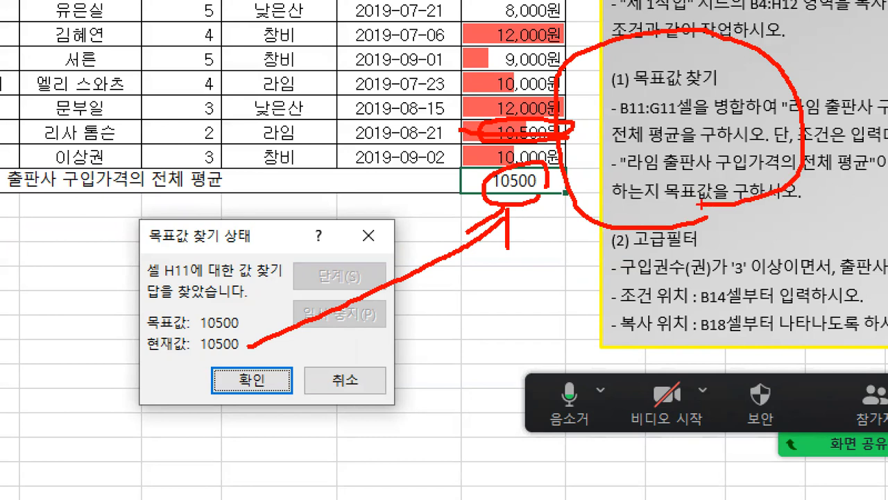
{"action": "mouse_move", "coordinate": [685, 355]}
{"action": "left_mouse_down"}
{"action": "mouse_move", "coordinate": [642, 358]}
{"action": "mouse_move", "coordinate": [668, 212]}
{"action": "mouse_move", "coordinate": [733, 331]}
{"action": "mouse_move", "coordinate": [696, 360]}
{"action": "left_mouse_up"}
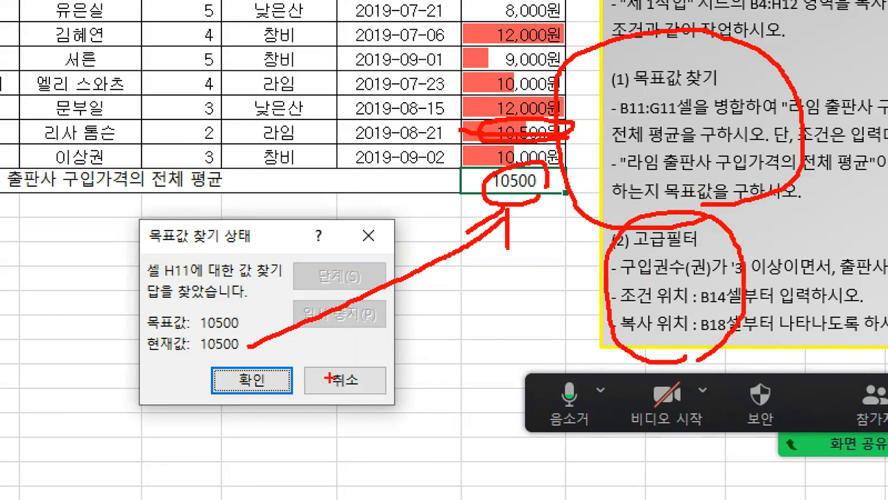
{"action": "key", "text": "Escape"}
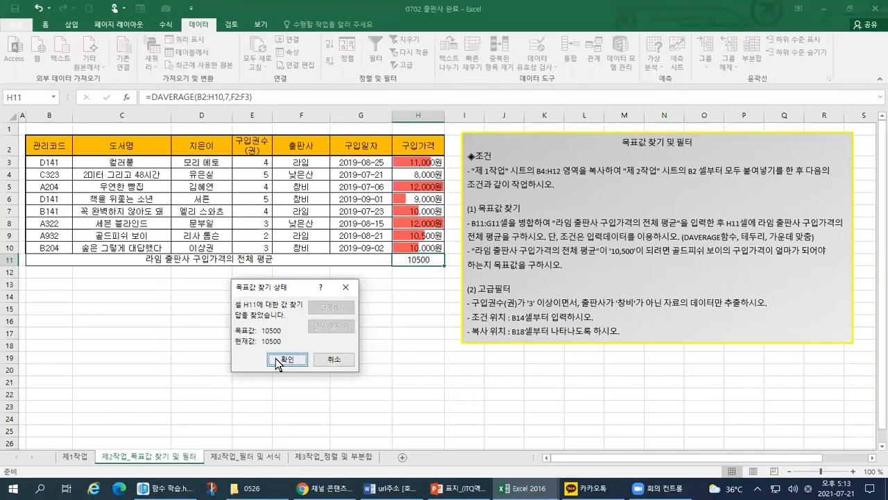
{"action": "left_click", "coordinate": [276, 362]}
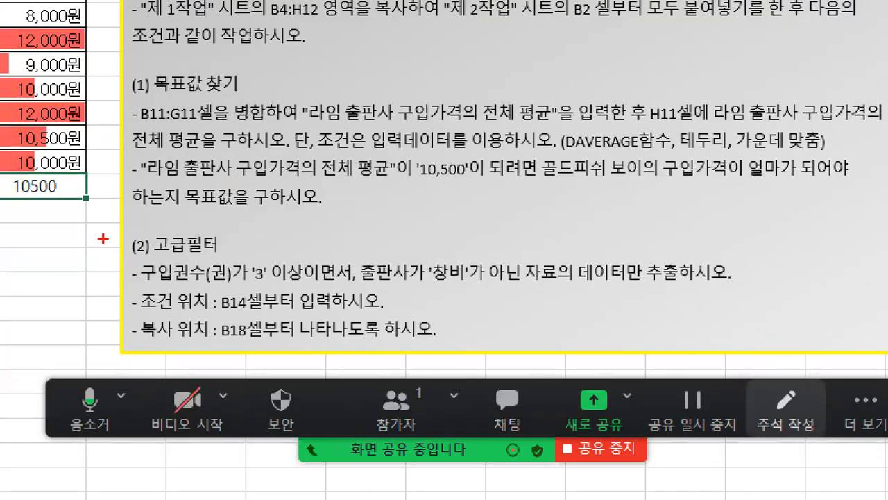
Read the advanced filter instruction (고급필터) for its conditions on 구입권수(권) and 출판사 and how they are joined.
{"action": "left_click_drag", "start_coordinate": [453, 285], "coordinate": [466, 283]}
{"action": "mouse_move", "coordinate": [141, 284]}
{"action": "left_mouse_down"}
{"action": "mouse_move", "coordinate": [349, 279]}
{"action": "mouse_move", "coordinate": [361, 254]}
{"action": "mouse_move", "coordinate": [347, 286]}
{"action": "mouse_move", "coordinate": [543, 282]}
{"action": "left_mouse_up"}
{"action": "left_click_drag", "start_coordinate": [625, 285], "coordinate": [692, 283]}
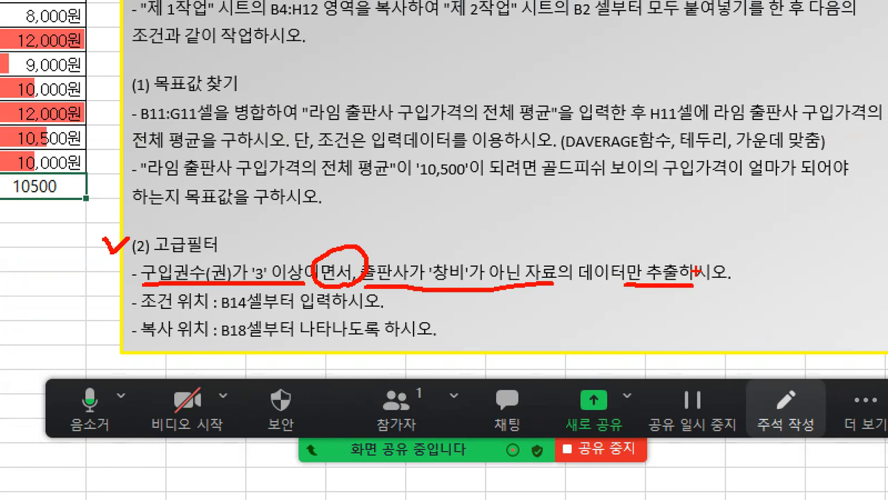
{"action": "mouse_move", "coordinate": [331, 220]}
{"action": "left_mouse_down"}
{"action": "mouse_move", "coordinate": [338, 226]}
{"action": "mouse_move", "coordinate": [345, 216]}
{"action": "mouse_move", "coordinate": [340, 196]}
{"action": "mouse_move", "coordinate": [355, 204]}
{"action": "left_mouse_up"}
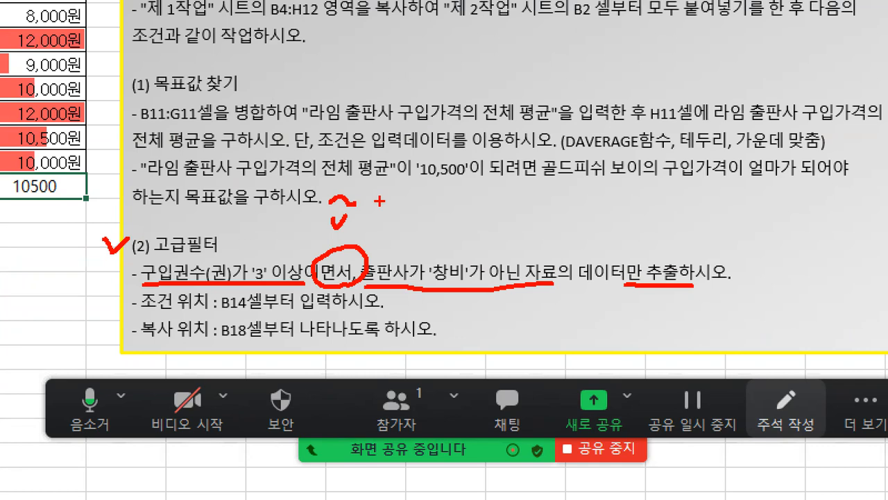
Compare the same-row AND layout with the separate-row OR layout for the advanced filter conditions.
{"action": "left_click_drag", "start_coordinate": [447, 177], "coordinate": [560, 176]}
{"action": "left_click_drag", "start_coordinate": [456, 195], "coordinate": [560, 195]}
{"action": "mouse_move", "coordinate": [491, 197]}
{"action": "left_mouse_down"}
{"action": "mouse_move", "coordinate": [435, 182]}
{"action": "mouse_move", "coordinate": [517, 163]}
{"action": "mouse_move", "coordinate": [478, 217]}
{"action": "left_mouse_up"}
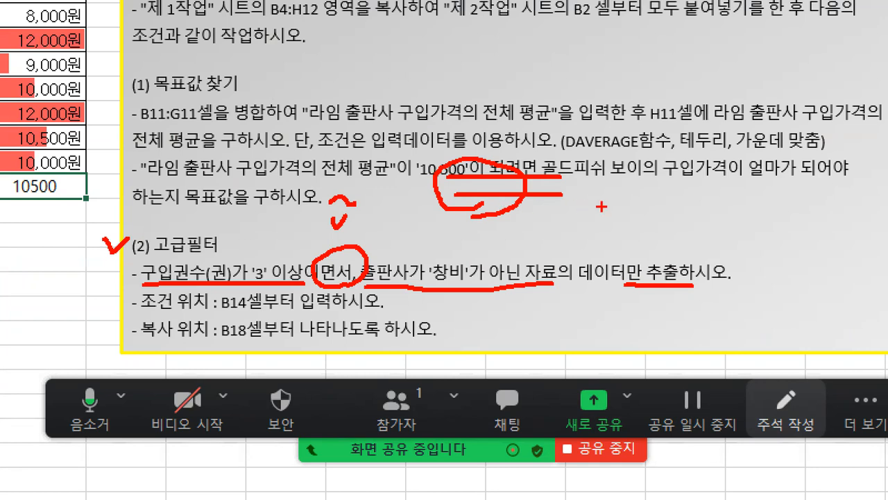
{"action": "mouse_move", "coordinate": [601, 207]}
{"action": "left_mouse_down"}
{"action": "mouse_move", "coordinate": [556, 215]}
{"action": "mouse_move", "coordinate": [539, 156]}
{"action": "mouse_move", "coordinate": [614, 182]}
{"action": "mouse_move", "coordinate": [572, 207]}
{"action": "left_mouse_up"}
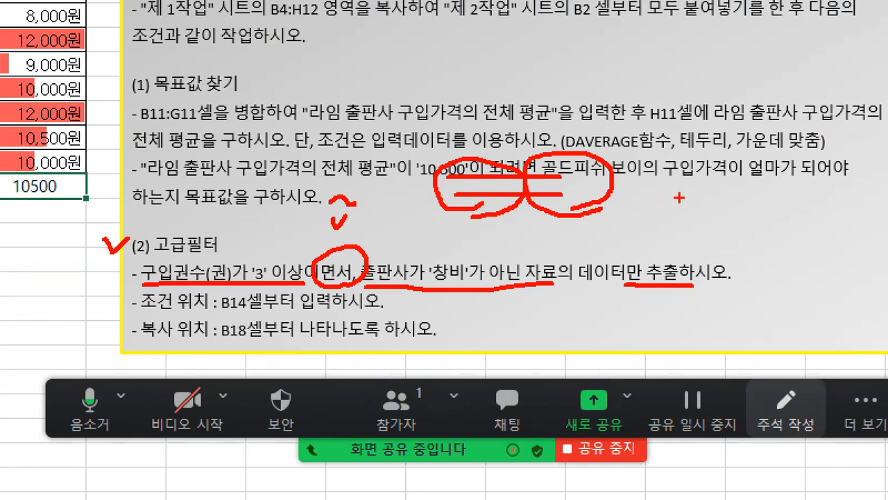
{"action": "left_click_drag", "start_coordinate": [680, 198], "coordinate": [770, 186]}
{"action": "left_click_drag", "start_coordinate": [692, 215], "coordinate": [775, 207]}
{"action": "left_click_drag", "start_coordinate": [692, 233], "coordinate": [786, 225]}
{"action": "mouse_move", "coordinate": [720, 215]}
{"action": "left_mouse_down"}
{"action": "mouse_move", "coordinate": [673, 197]}
{"action": "mouse_move", "coordinate": [725, 195]}
{"action": "mouse_move", "coordinate": [725, 210]}
{"action": "left_mouse_up"}
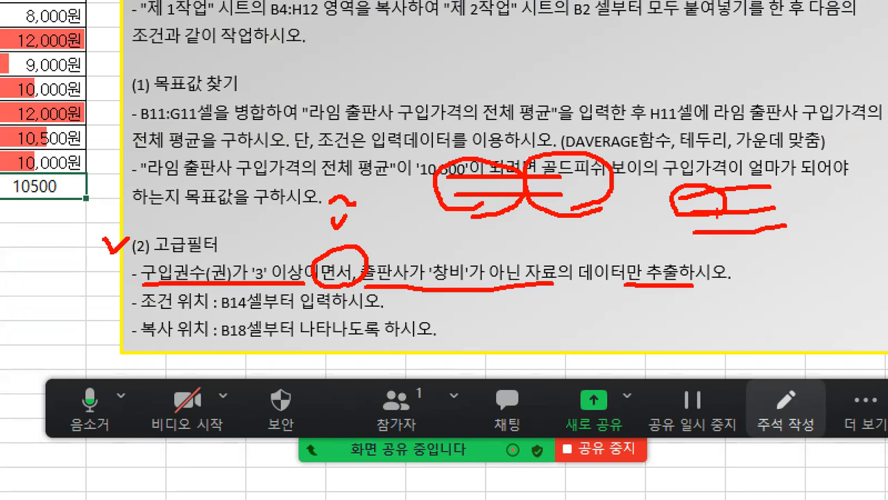
{"action": "mouse_move", "coordinate": [755, 223]}
{"action": "left_mouse_down"}
{"action": "mouse_move", "coordinate": [766, 236]}
{"action": "mouse_move", "coordinate": [723, 224]}
{"action": "mouse_move", "coordinate": [774, 201]}
{"action": "mouse_move", "coordinate": [788, 229]}
{"action": "left_mouse_up"}
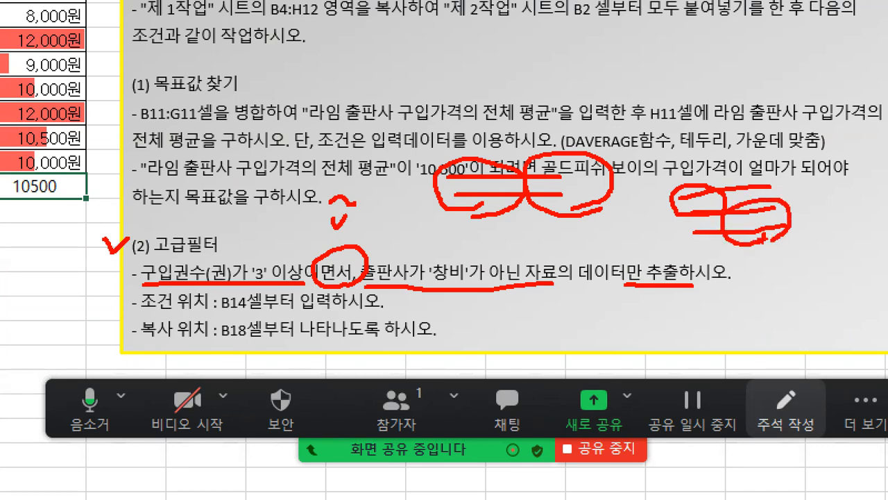
{"action": "left_click_drag", "start_coordinate": [647, 184], "coordinate": [665, 181]}
{"action": "mouse_move", "coordinate": [797, 220]}
{"action": "left_mouse_down"}
{"action": "mouse_move", "coordinate": [803, 228]}
{"action": "mouse_move", "coordinate": [811, 218]}
{"action": "left_mouse_up"}
{"action": "mouse_move", "coordinate": [818, 264]}
{"action": "left_mouse_down"}
{"action": "mouse_move", "coordinate": [826, 292]}
{"action": "mouse_move", "coordinate": [810, 278]}
{"action": "left_mouse_up"}
{"action": "left_click_drag", "start_coordinate": [850, 263], "coordinate": [849, 305]}
{"action": "mouse_move", "coordinate": [858, 260]}
{"action": "left_mouse_down"}
{"action": "mouse_move", "coordinate": [855, 284]}
{"action": "mouse_move", "coordinate": [879, 307]}
{"action": "left_mouse_up"}
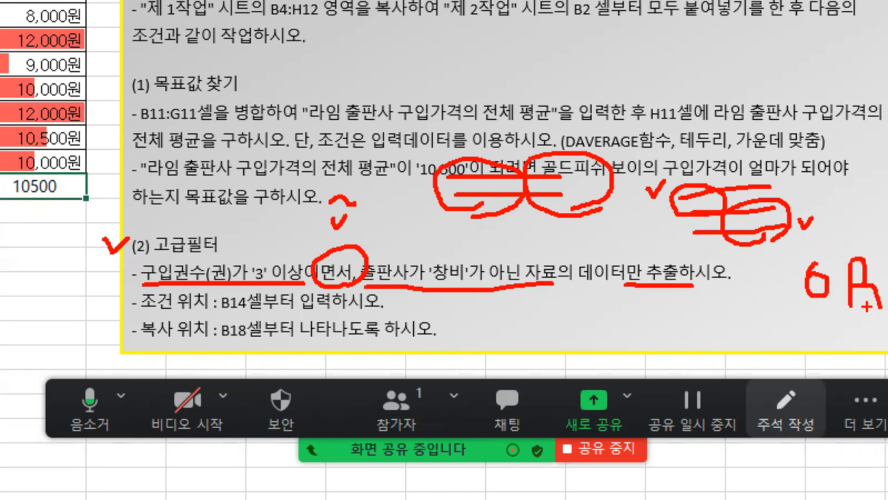
{"action": "left_click_drag", "start_coordinate": [469, 233], "coordinate": [496, 231]}
{"action": "left_click", "coordinate": [416, 195]}
{"action": "left_click_drag", "start_coordinate": [581, 182], "coordinate": [606, 198]}
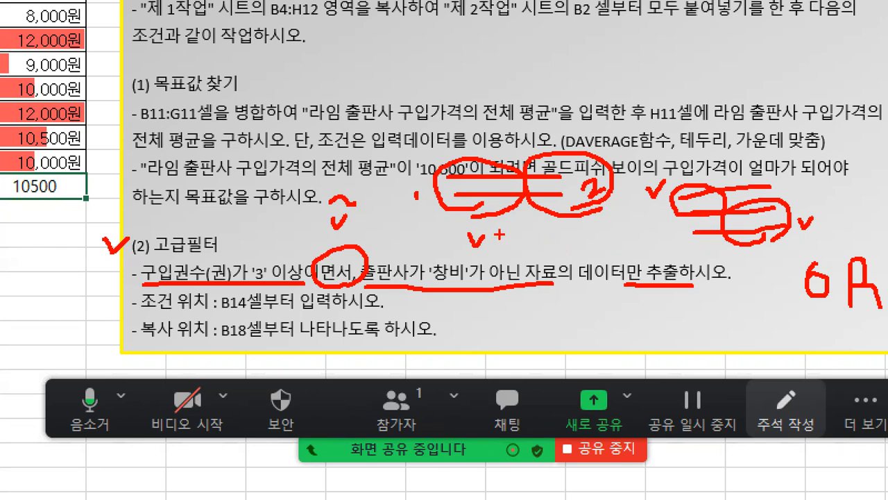
{"action": "left_click_drag", "start_coordinate": [492, 235], "coordinate": [550, 229]}
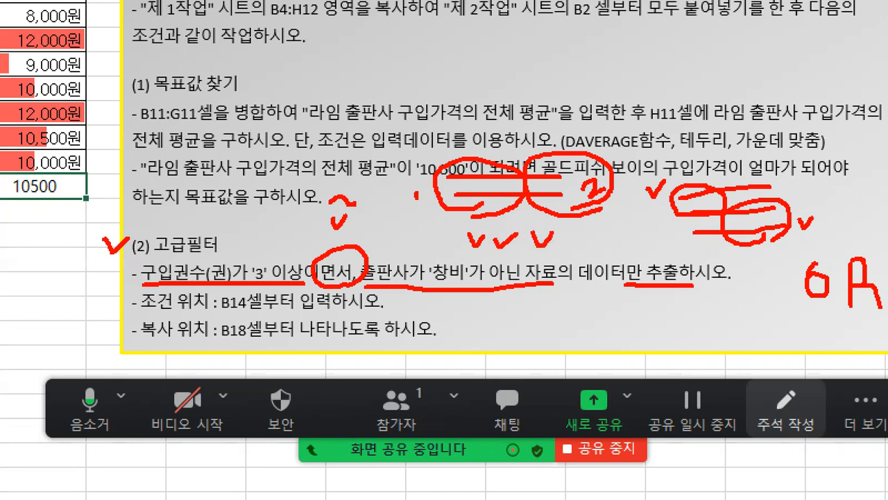
{"action": "left_click_drag", "start_coordinate": [459, 184], "coordinate": [558, 179]}
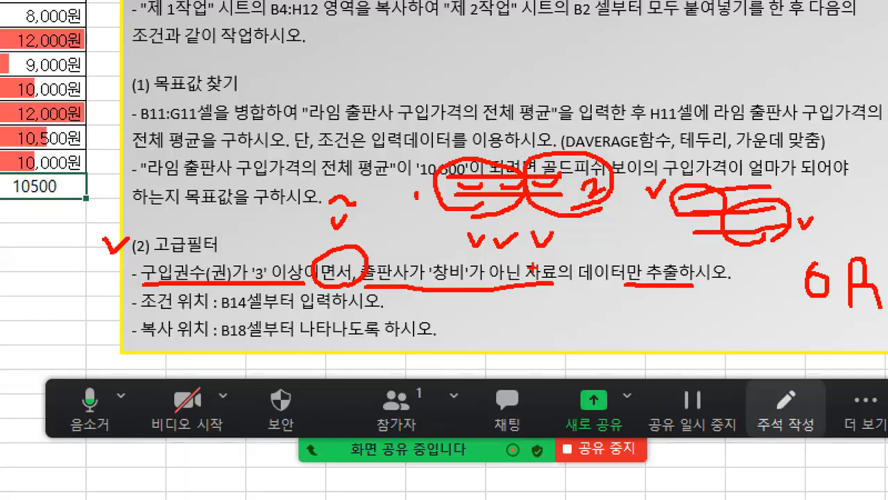
{"action": "key", "text": "Escape"}
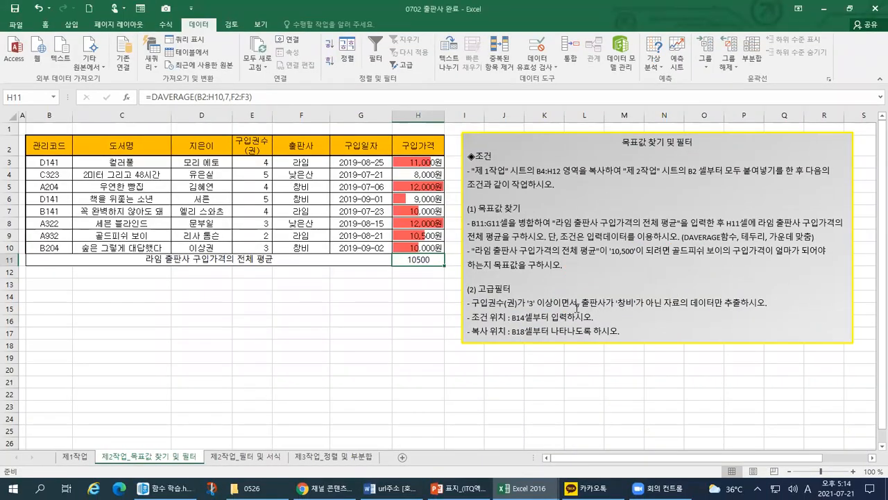
Read the 고급필터 conditions on 구입권수(권) and 출판사 and locate the matching headers in the table.
{"action": "key", "text": "ctrl+1"}
{"action": "mouse_move", "coordinate": [460, 307]}
{"action": "left_mouse_down"}
{"action": "mouse_move", "coordinate": [563, 308]}
{"action": "mouse_move", "coordinate": [607, 254]}
{"action": "left_mouse_up"}
{"action": "mouse_move", "coordinate": [589, 296]}
{"action": "left_mouse_down"}
{"action": "mouse_move", "coordinate": [647, 311]}
{"action": "mouse_move", "coordinate": [805, 310]}
{"action": "left_mouse_up"}
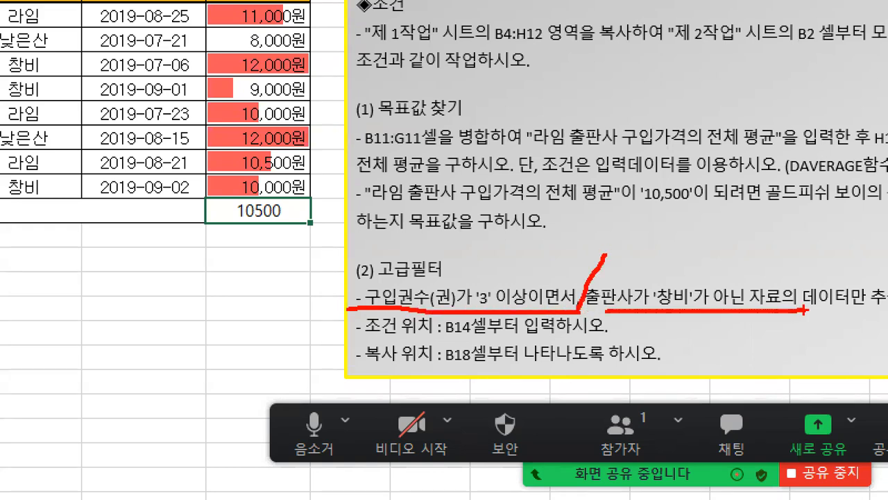
{"action": "mouse_move", "coordinate": [360, 309]}
{"action": "left_mouse_down"}
{"action": "mouse_move", "coordinate": [357, 302]}
{"action": "mouse_move", "coordinate": [385, 280]}
{"action": "mouse_move", "coordinate": [463, 280]}
{"action": "mouse_move", "coordinate": [458, 308]}
{"action": "left_mouse_up"}
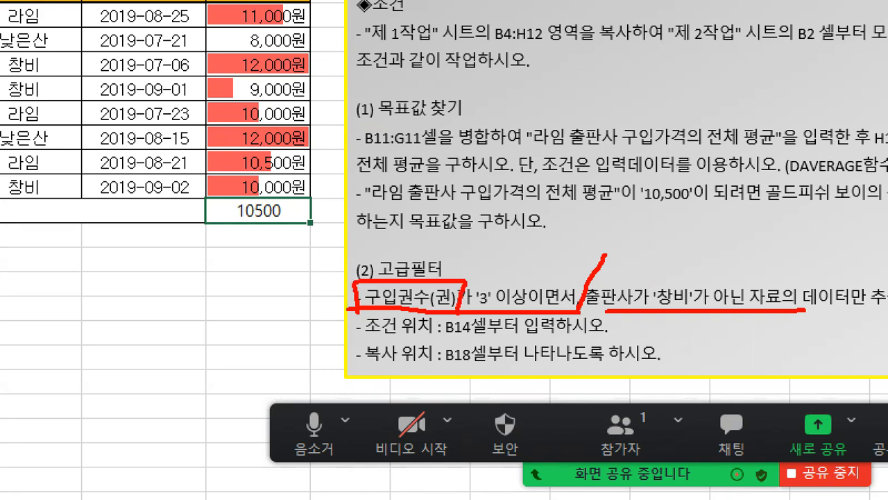
{"action": "mouse_move", "coordinate": [642, 312]}
{"action": "left_mouse_down"}
{"action": "mouse_move", "coordinate": [584, 305]}
{"action": "mouse_move", "coordinate": [629, 280]}
{"action": "mouse_move", "coordinate": [635, 309]}
{"action": "left_mouse_up"}
{"action": "scroll", "coordinate": [635, 310], "scroll_direction": "down", "scroll_amount": 1}
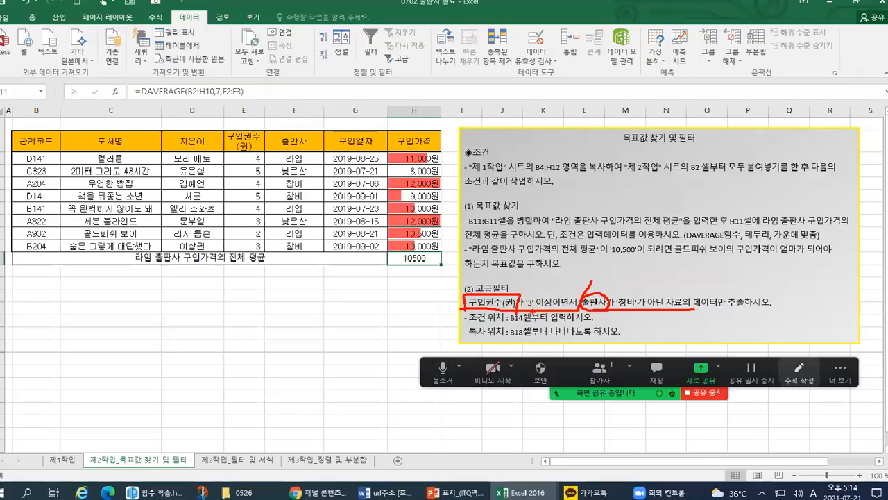
{"action": "key", "text": "ctrl+1"}
{"action": "mouse_move", "coordinate": [483, 130]}
{"action": "left_mouse_down"}
{"action": "mouse_move", "coordinate": [493, 173]}
{"action": "mouse_move", "coordinate": [433, 145]}
{"action": "mouse_move", "coordinate": [500, 126]}
{"action": "mouse_move", "coordinate": [491, 203]}
{"action": "left_mouse_up"}
{"action": "mouse_move", "coordinate": [585, 193]}
{"action": "left_mouse_down"}
{"action": "mouse_move", "coordinate": [529, 192]}
{"action": "mouse_move", "coordinate": [593, 135]}
{"action": "mouse_move", "coordinate": [575, 205]}
{"action": "left_mouse_up"}
{"action": "key", "text": "Escape"}
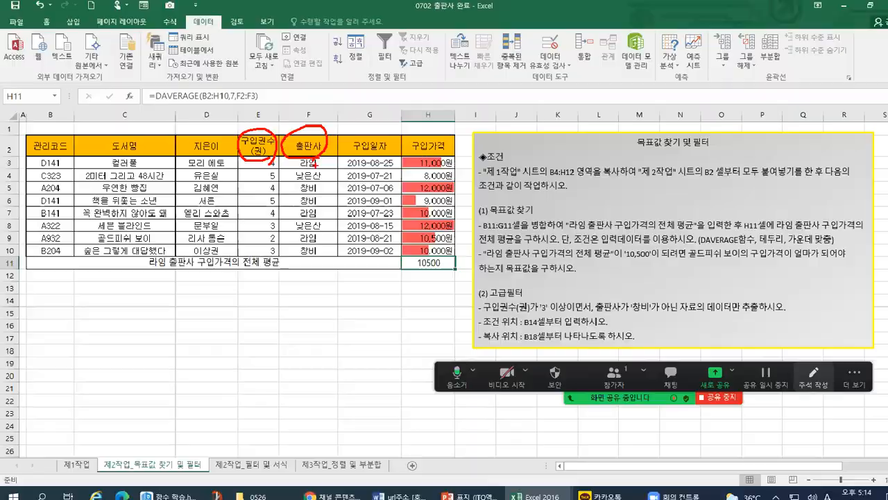
Select the 구입권수(권) and 출판사 headers in E2:F2 and compare these adjacent headers with ones that lie apart.
{"action": "left_click_drag", "start_coordinate": [258, 145], "coordinate": [300, 147]}
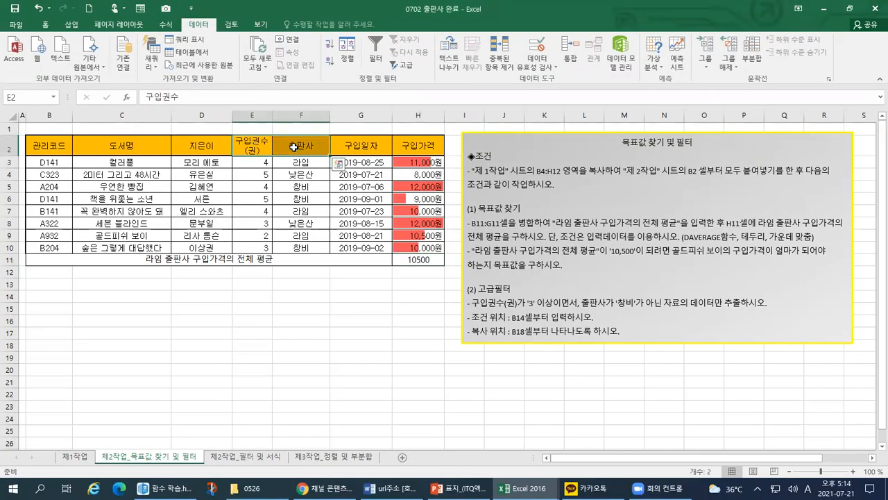
{"action": "key", "text": "ctrl+1"}
{"action": "left_click_drag", "start_coordinate": [256, 131], "coordinate": [266, 129]}
{"action": "left_click_drag", "start_coordinate": [360, 132], "coordinate": [375, 129]}
{"action": "left_click_drag", "start_coordinate": [243, 145], "coordinate": [444, 167]}
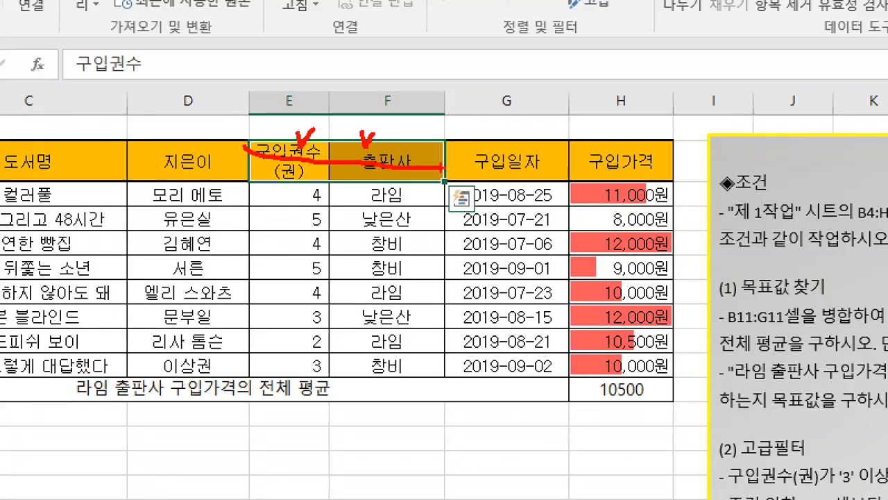
{"action": "mouse_move", "coordinate": [66, 184]}
{"action": "left_mouse_down"}
{"action": "mouse_move", "coordinate": [3, 185]}
{"action": "mouse_move", "coordinate": [47, 119]}
{"action": "mouse_move", "coordinate": [59, 179]}
{"action": "left_mouse_up"}
{"action": "mouse_move", "coordinate": [560, 179]}
{"action": "left_mouse_down"}
{"action": "mouse_move", "coordinate": [450, 170]}
{"action": "mouse_move", "coordinate": [531, 132]}
{"action": "mouse_move", "coordinate": [541, 189]}
{"action": "left_mouse_up"}
{"action": "mouse_move", "coordinate": [63, 129]}
{"action": "left_mouse_down"}
{"action": "mouse_move", "coordinate": [105, 166]}
{"action": "mouse_move", "coordinate": [21, 135]}
{"action": "mouse_move", "coordinate": [86, 146]}
{"action": "left_mouse_up"}
{"action": "mouse_move", "coordinate": [416, 130]}
{"action": "left_mouse_down"}
{"action": "mouse_move", "coordinate": [552, 125]}
{"action": "mouse_move", "coordinate": [447, 142]}
{"action": "left_mouse_up"}
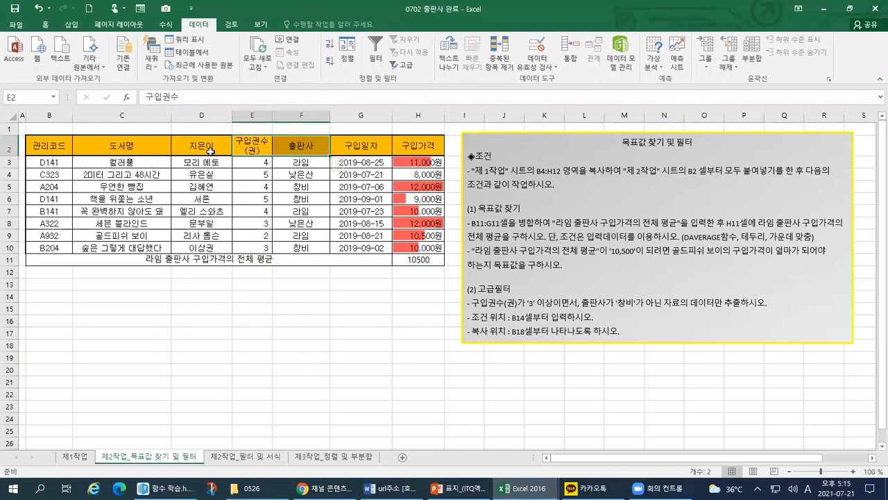
Try copying the non-adjacent headers 지은이 and 구입일자 together to C14, and undo the paste.
{"action": "left_click", "coordinate": [211, 146]}
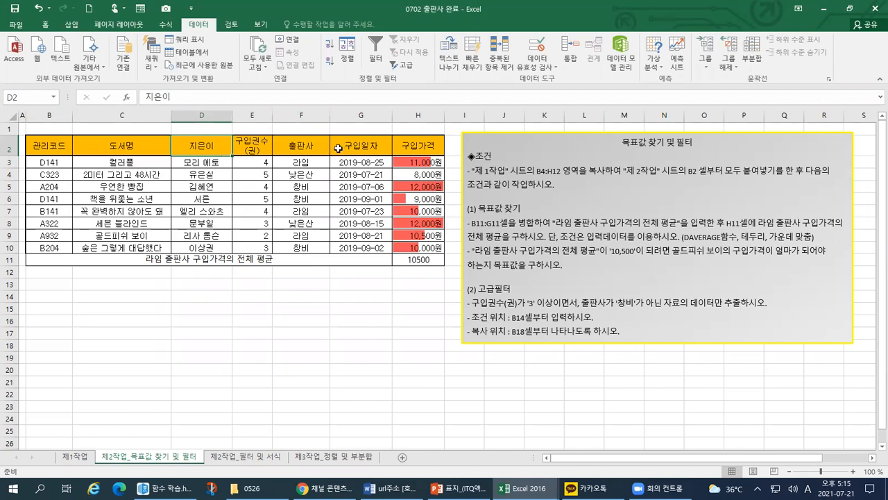
{"action": "left_click_drag", "start_coordinate": [255, 116], "coordinate": [301, 119]}
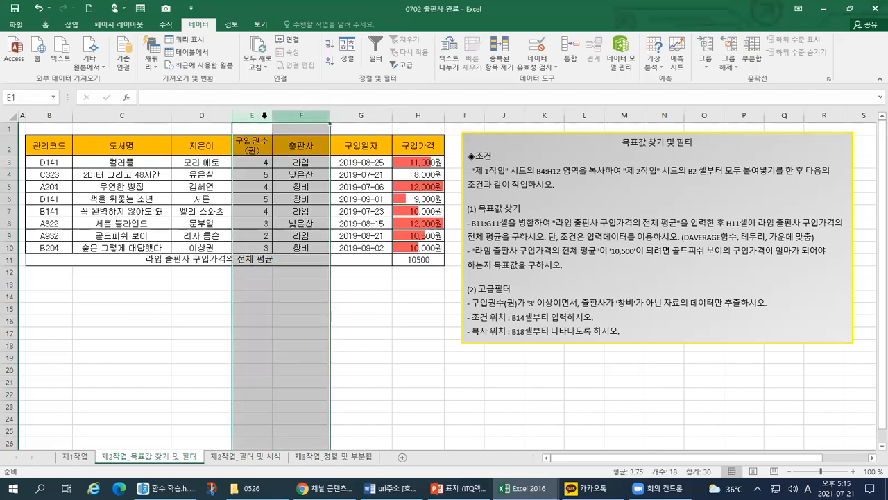
{"action": "left_click", "coordinate": [207, 146]}
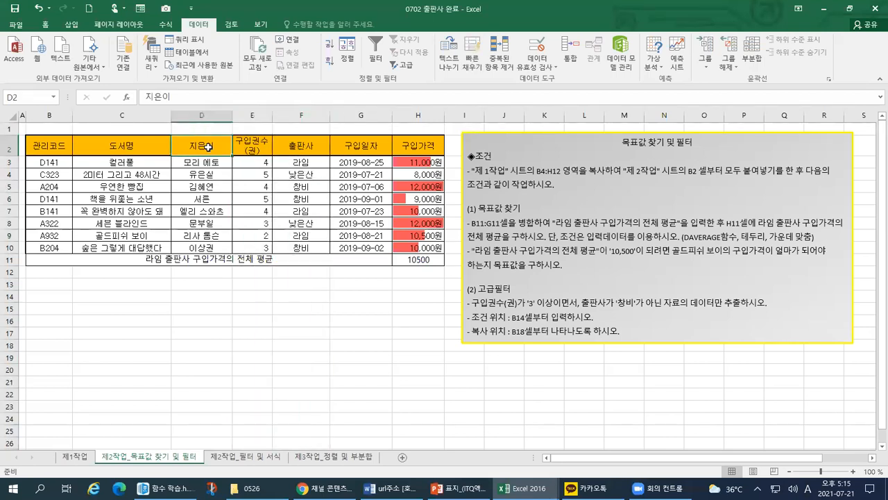
{"action": "left_click", "coordinate": [352, 144]}
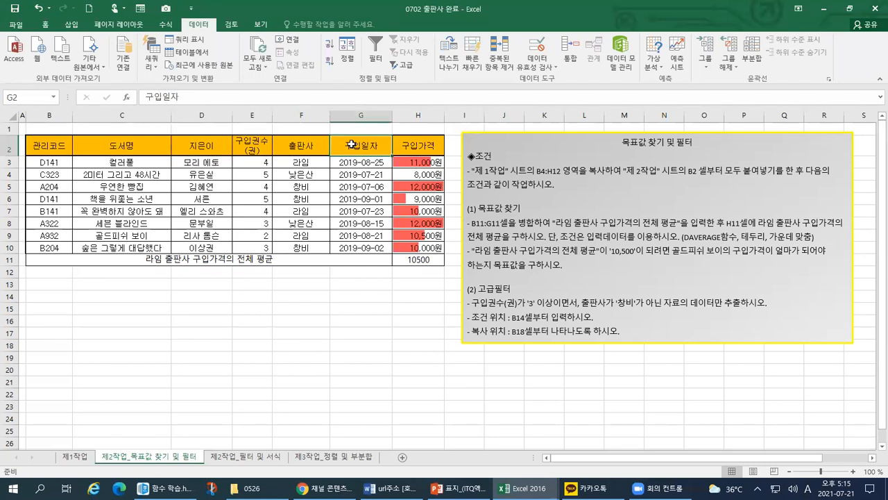
{"action": "left_click", "coordinate": [207, 149]}
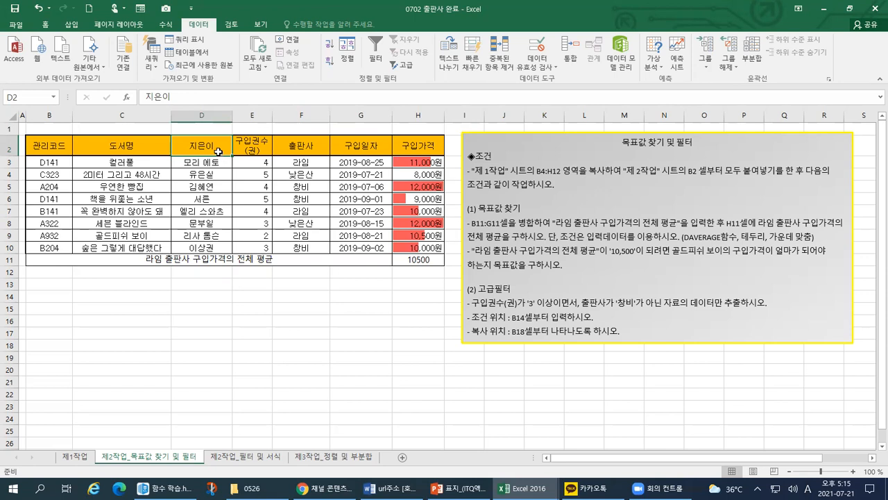
{"action": "left_click", "coordinate": [342, 147], "text": "ctrl"}
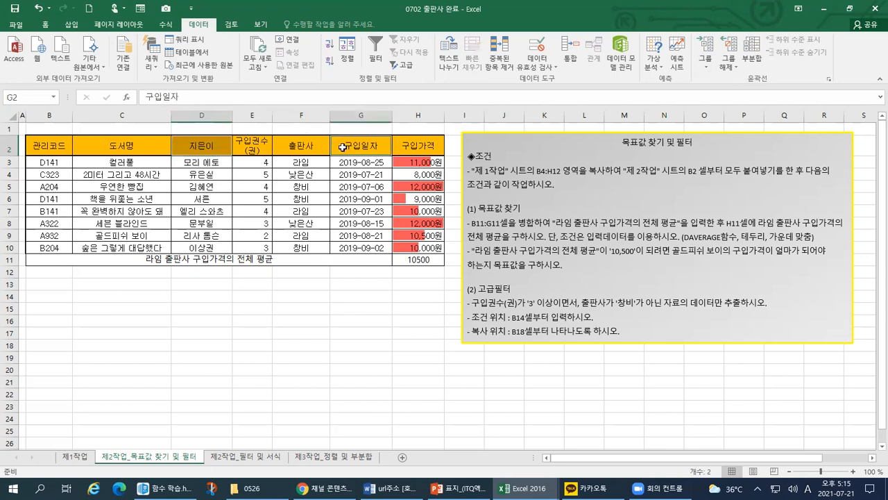
{"action": "key", "text": "ctrl+c"}
{"action": "left_click", "coordinate": [163, 295]}
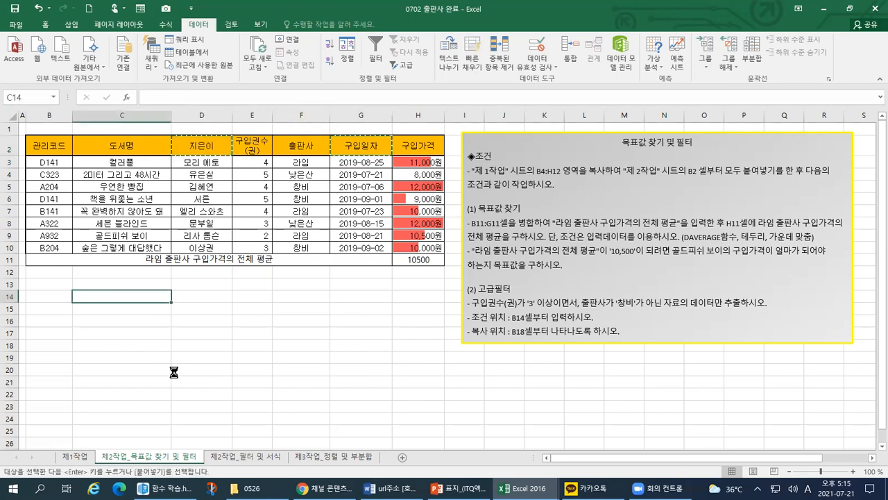
{"action": "key", "text": "ctrl+v"}
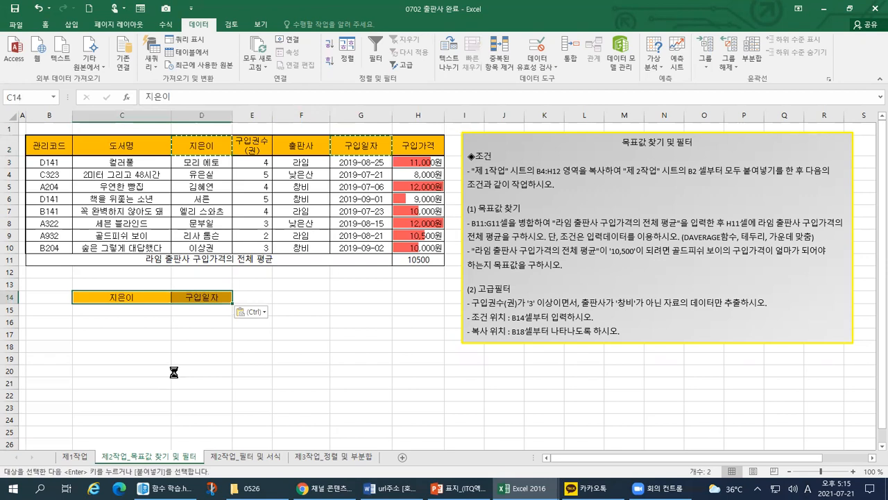
{"action": "key", "text": "ctrl+z"}
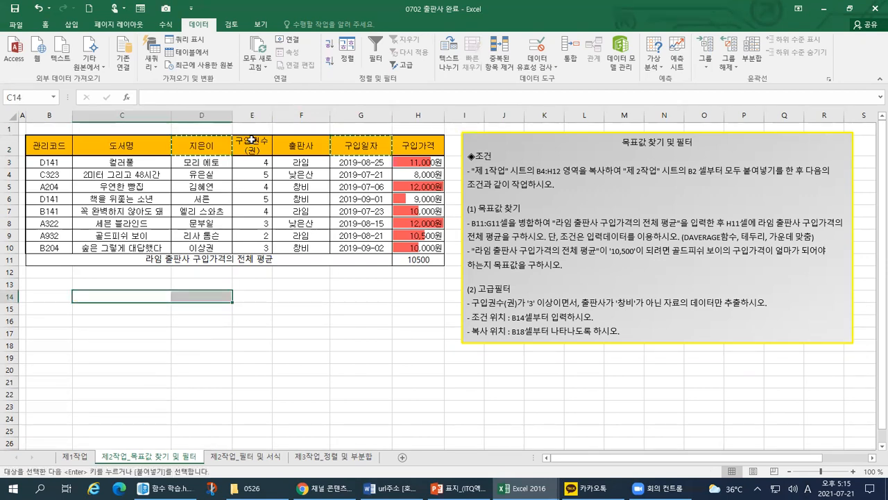
{"action": "left_click_drag", "start_coordinate": [252, 139], "coordinate": [287, 147]}
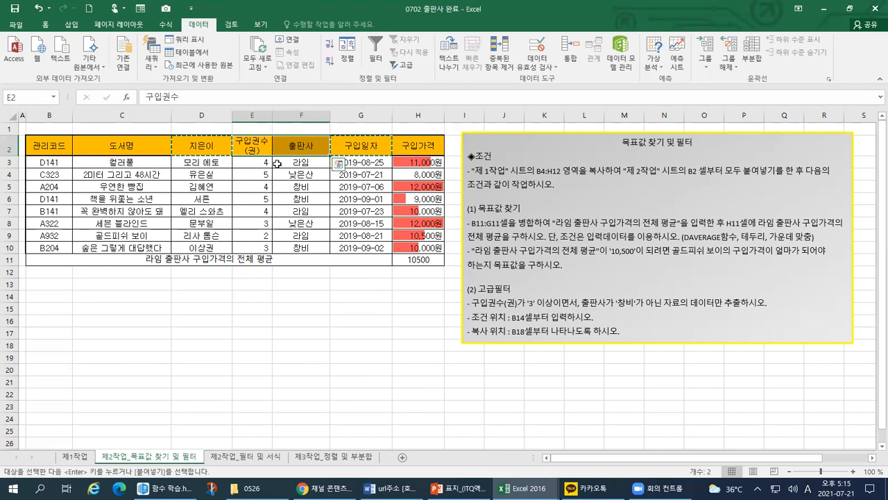
{"action": "key", "text": "Delete"}
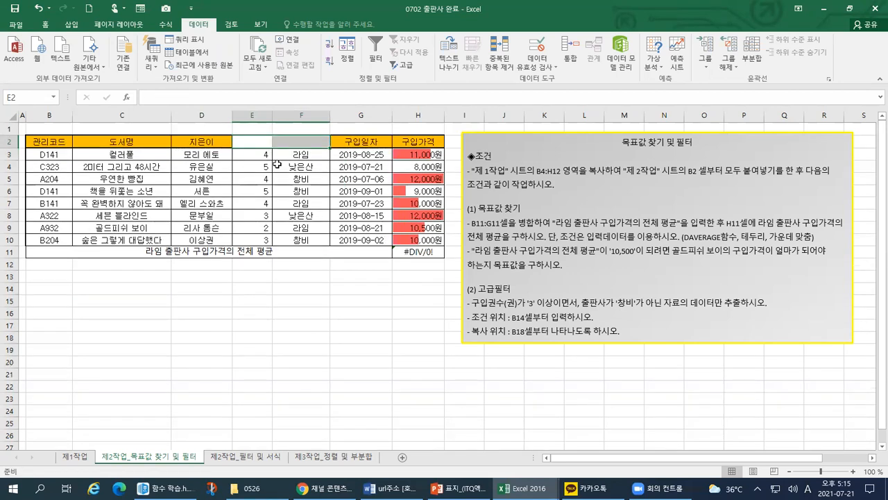
{"action": "key", "text": "ctrl+z"}
{"action": "left_click", "coordinate": [274, 173]}
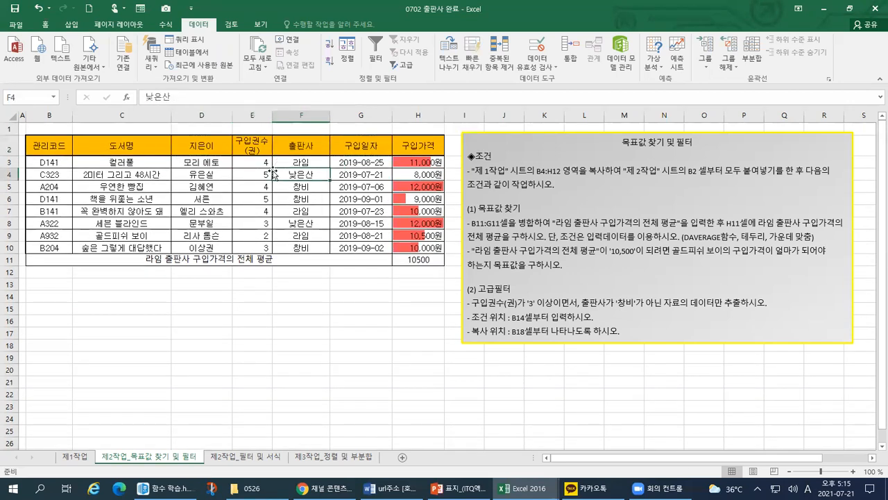
Copy the 구입권수(권) and 출판사 headers from E2:F2 to the criteria range starting at B14.
{"action": "left_click_drag", "start_coordinate": [250, 152], "coordinate": [297, 150]}
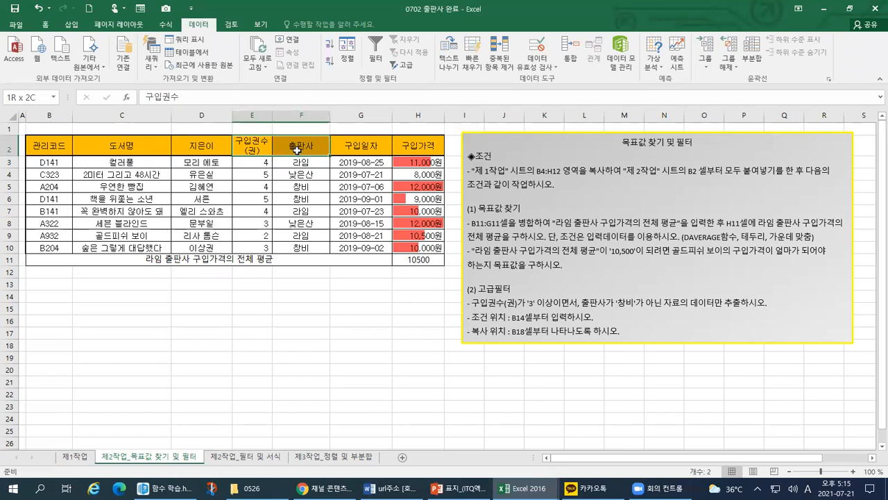
{"action": "key", "text": "ctrl+c"}
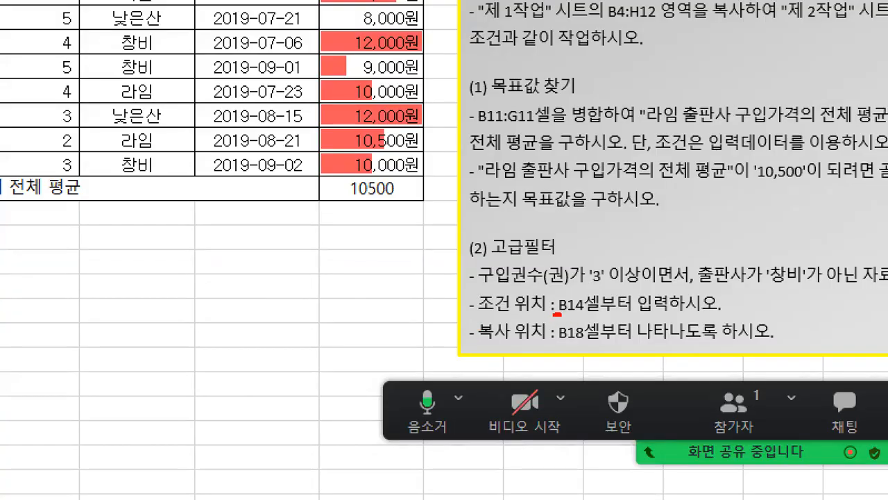
{"action": "left_click_drag", "start_coordinate": [508, 322], "coordinate": [526, 319]}
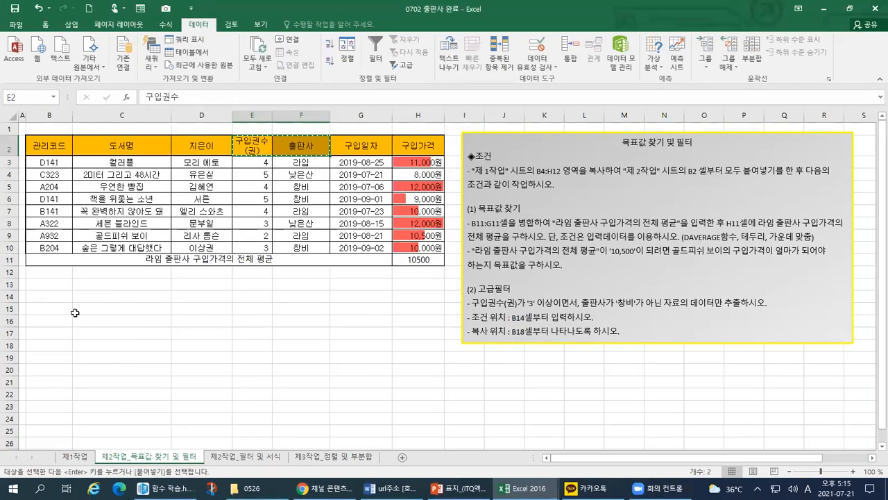
{"action": "left_click", "coordinate": [59, 298]}
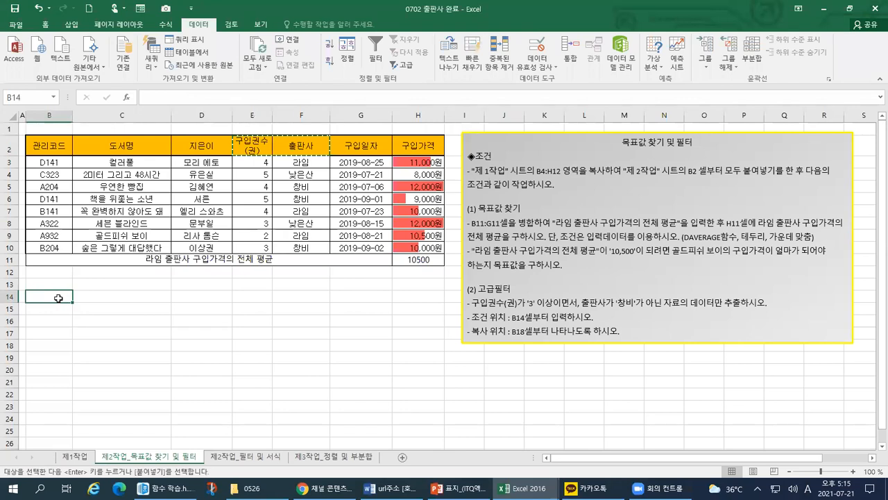
{"action": "key", "text": "ctrl+v"}
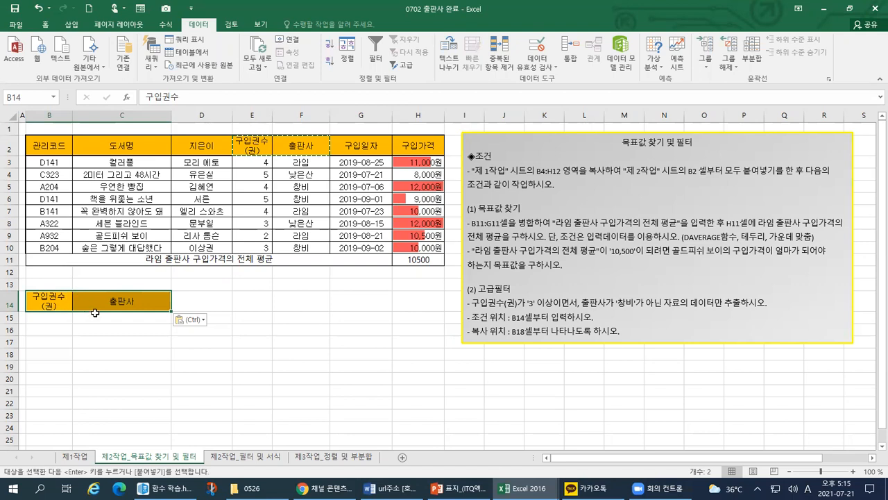
Enter the criterion >=3 in B15 under the 구입권수(권) header.
{"action": "left_click_drag", "start_coordinate": [520, 303], "coordinate": [558, 303]}
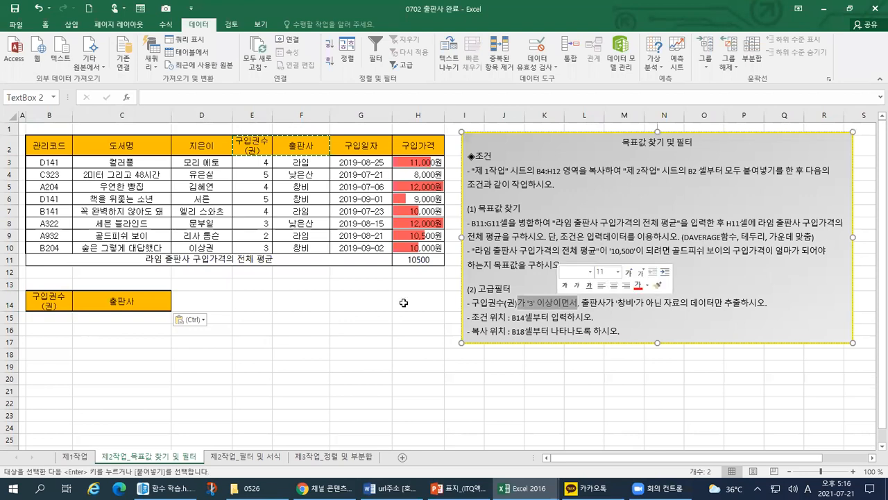
{"action": "left_click", "coordinate": [47, 322]}
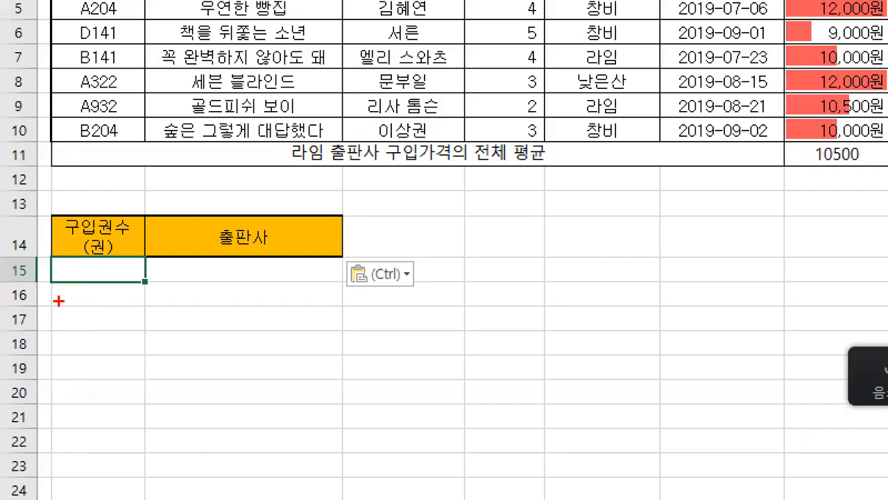
{"action": "left_click_drag", "start_coordinate": [30, 333], "coordinate": [5, 319]}
{"action": "mouse_move", "coordinate": [8, 274]}
{"action": "left_mouse_down"}
{"action": "mouse_move", "coordinate": [56, 258]}
{"action": "mouse_move", "coordinate": [41, 306]}
{"action": "left_mouse_up"}
{"action": "mouse_move", "coordinate": [70, 258]}
{"action": "left_mouse_down"}
{"action": "mouse_move", "coordinate": [68, 286]}
{"action": "mouse_move", "coordinate": [97, 297]}
{"action": "left_mouse_up"}
{"action": "mouse_move", "coordinate": [108, 263]}
{"action": "left_mouse_down"}
{"action": "mouse_move", "coordinate": [124, 284]}
{"action": "mouse_move", "coordinate": [119, 299]}
{"action": "left_mouse_up"}
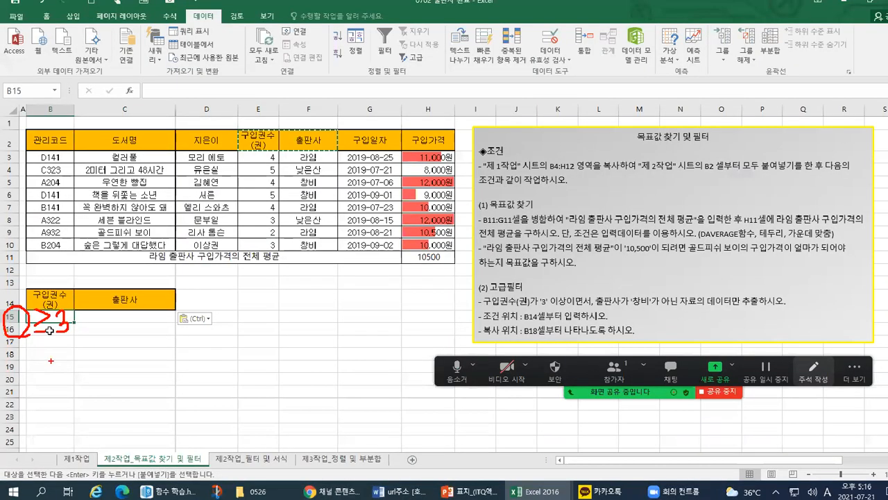
{"action": "key", "text": "Escape"}
{"action": "type", "text": ">=3"}
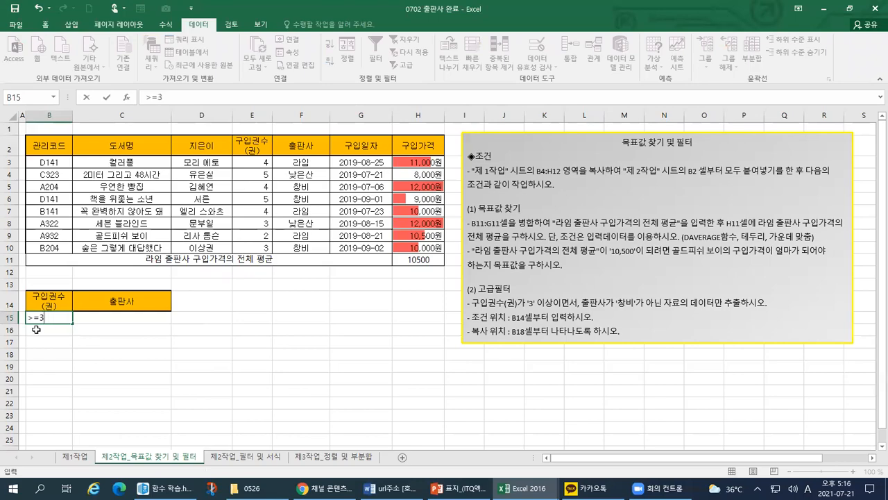
{"action": "key", "text": "Return"}
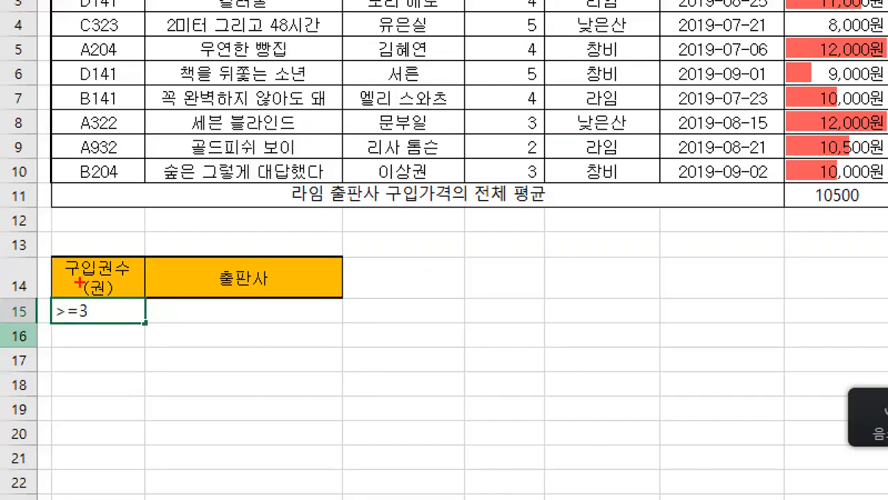
Examine the operator order in the B15 criterion and how the instruction joins the 구입권수(권) and 출판사 conditions.
{"action": "mouse_move", "coordinate": [36, 323]}
{"action": "left_mouse_down"}
{"action": "mouse_move", "coordinate": [19, 320]}
{"action": "mouse_move", "coordinate": [88, 322]}
{"action": "left_mouse_up"}
{"action": "mouse_move", "coordinate": [48, 295]}
{"action": "left_mouse_down"}
{"action": "mouse_move", "coordinate": [60, 316]}
{"action": "mouse_move", "coordinate": [46, 333]}
{"action": "mouse_move", "coordinate": [80, 313]}
{"action": "left_mouse_up"}
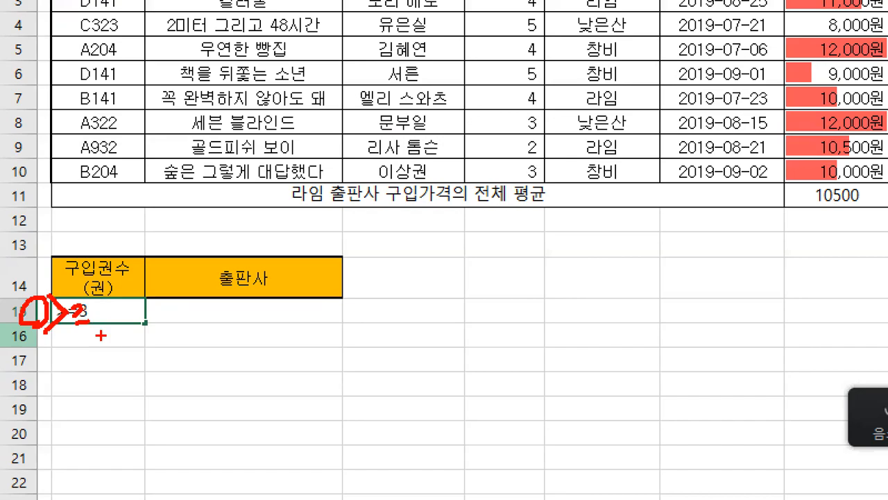
{"action": "key", "text": "Escape"}
{"action": "key", "text": "ctrl+1"}
{"action": "left_click", "coordinate": [540, 310]}
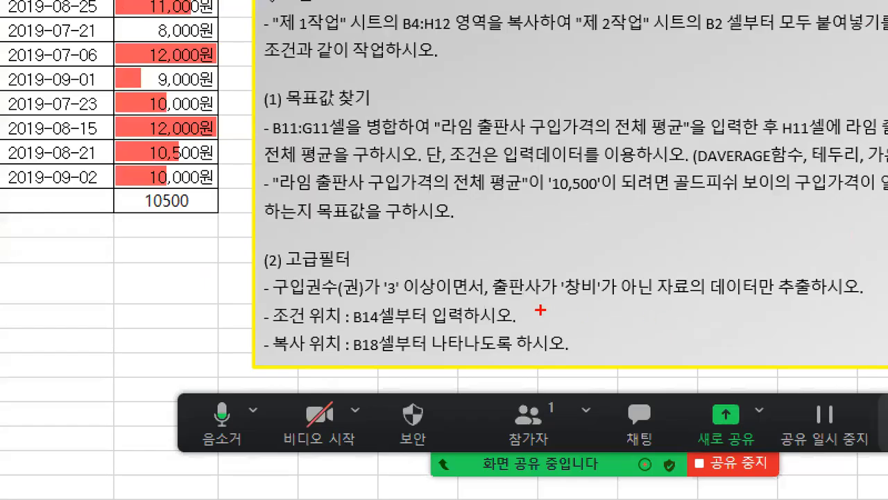
{"action": "left_click_drag", "start_coordinate": [443, 303], "coordinate": [482, 296]}
{"action": "mouse_move", "coordinate": [414, 305]}
{"action": "left_mouse_down"}
{"action": "mouse_move", "coordinate": [260, 290]}
{"action": "mouse_move", "coordinate": [430, 261]}
{"action": "mouse_move", "coordinate": [438, 295]}
{"action": "left_mouse_up"}
{"action": "mouse_move", "coordinate": [520, 300]}
{"action": "left_mouse_down"}
{"action": "mouse_move", "coordinate": [499, 272]}
{"action": "mouse_move", "coordinate": [667, 255]}
{"action": "mouse_move", "coordinate": [538, 305]}
{"action": "left_mouse_up"}
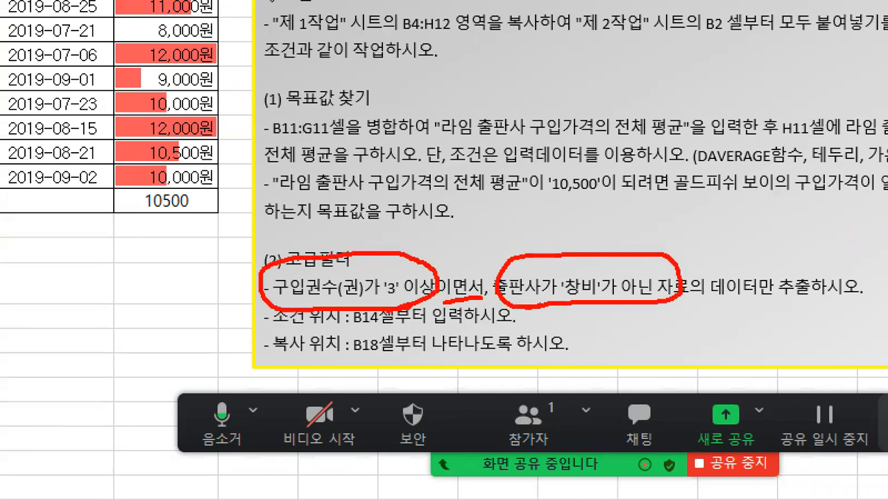
{"action": "left_click_drag", "start_coordinate": [415, 236], "coordinate": [436, 225]}
{"action": "left_click_drag", "start_coordinate": [466, 259], "coordinate": [489, 263]}
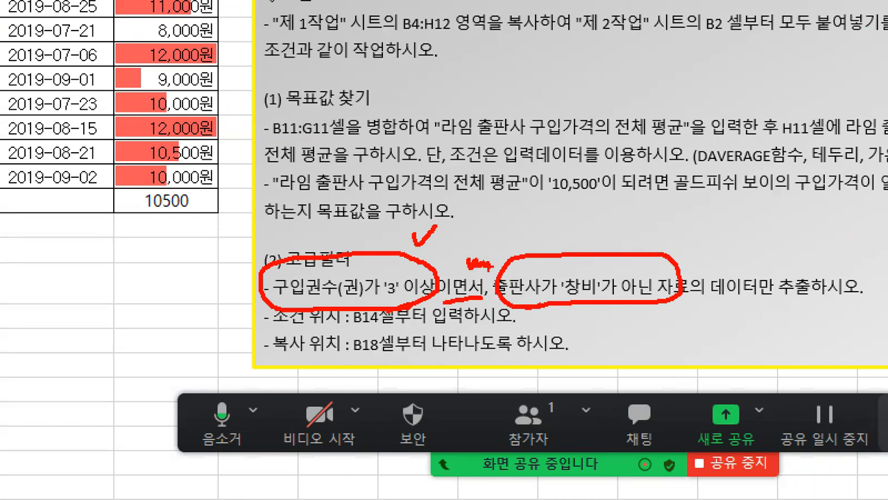
{"action": "key", "text": "Escape"}
Examine how conditions placed on the same row 15 under 구입권수(권) and 출판사 combine as AND.
{"action": "left_click", "coordinate": [117, 321]}
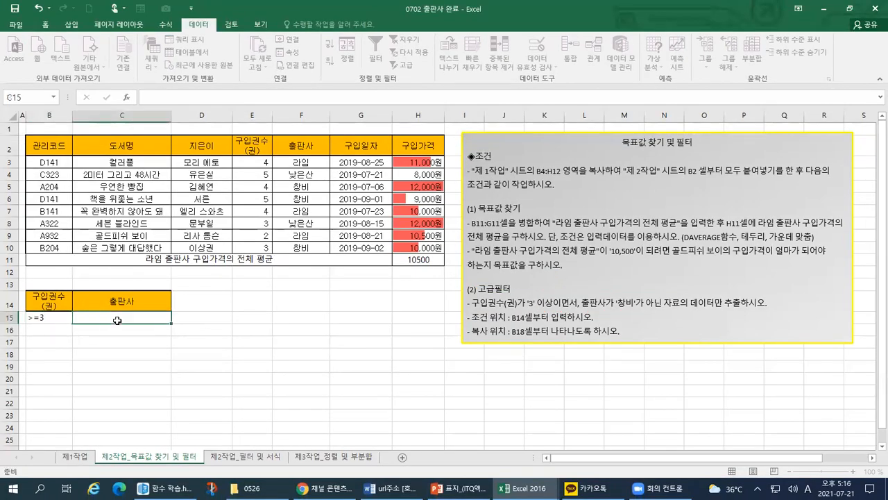
{"action": "key", "text": "ctrl+1"}
{"action": "left_click", "coordinate": [92, 317]}
{"action": "left_click_drag", "start_coordinate": [167, 304], "coordinate": [178, 300]}
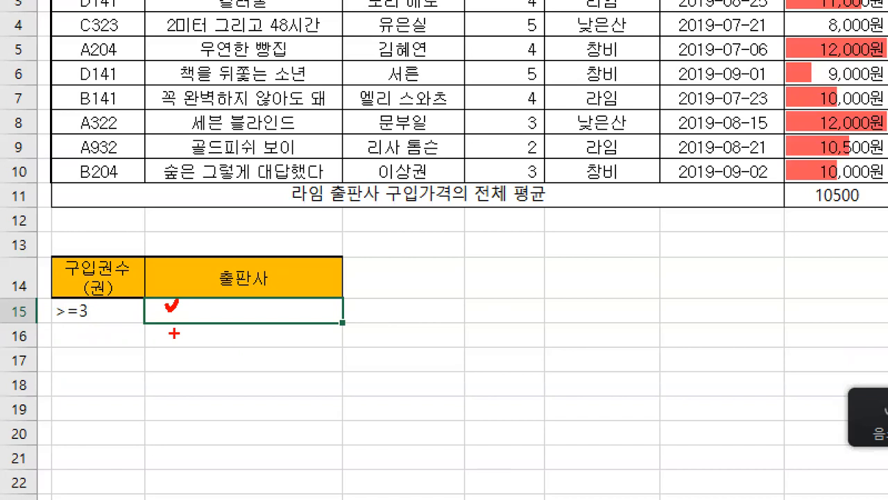
{"action": "left_click_drag", "start_coordinate": [45, 324], "coordinate": [356, 323]}
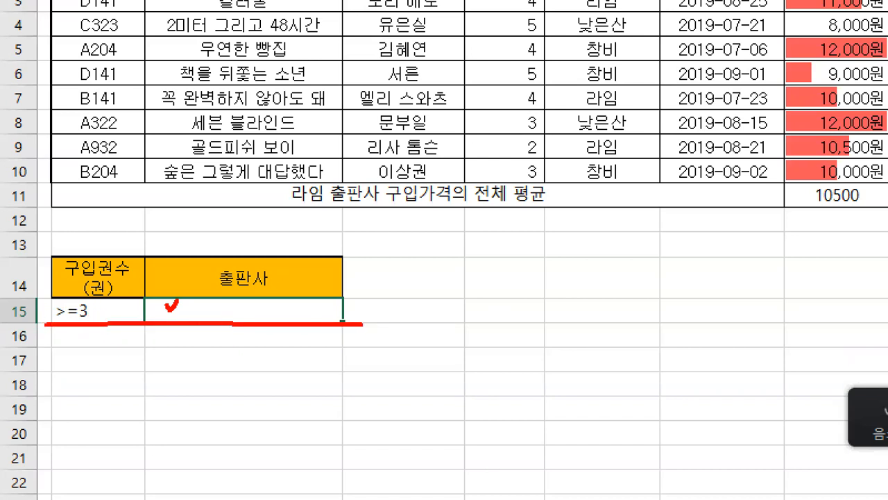
{"action": "mouse_move", "coordinate": [411, 301]}
{"action": "left_mouse_down"}
{"action": "mouse_move", "coordinate": [395, 320]}
{"action": "mouse_move", "coordinate": [437, 311]}
{"action": "mouse_move", "coordinate": [440, 319]}
{"action": "left_mouse_up"}
{"action": "left_click_drag", "start_coordinate": [476, 280], "coordinate": [476, 327]}
{"action": "left_click_drag", "start_coordinate": [473, 311], "coordinate": [485, 318]}
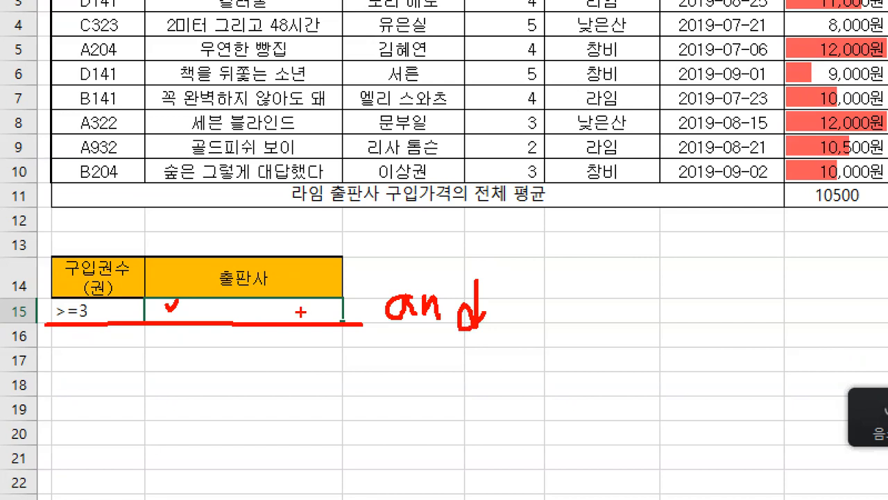
{"action": "mouse_move", "coordinate": [109, 333]}
{"action": "left_mouse_down"}
{"action": "mouse_move", "coordinate": [41, 287]}
{"action": "mouse_move", "coordinate": [125, 291]}
{"action": "mouse_move", "coordinate": [108, 340]}
{"action": "left_mouse_up"}
{"action": "mouse_move", "coordinate": [281, 358]}
{"action": "left_mouse_down"}
{"action": "mouse_move", "coordinate": [157, 261]}
{"action": "mouse_move", "coordinate": [302, 250]}
{"action": "mouse_move", "coordinate": [250, 345]}
{"action": "mouse_move", "coordinate": [282, 331]}
{"action": "left_mouse_up"}
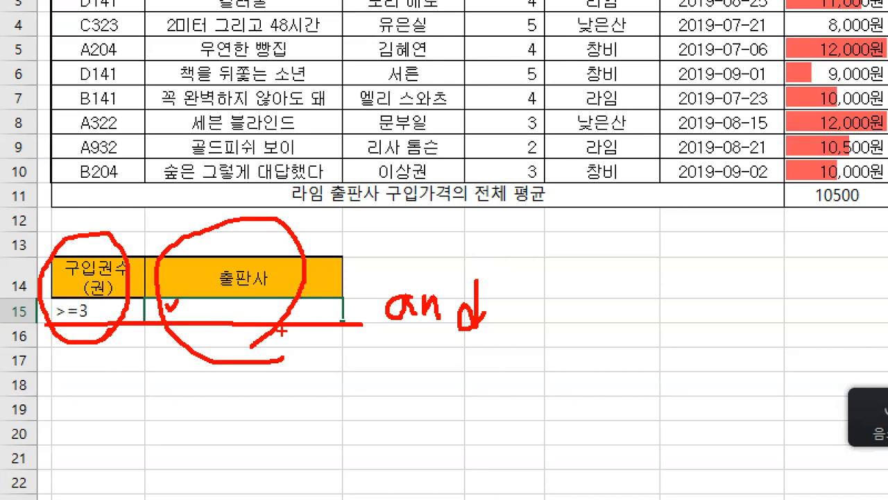
{"action": "key", "text": "Escape"}
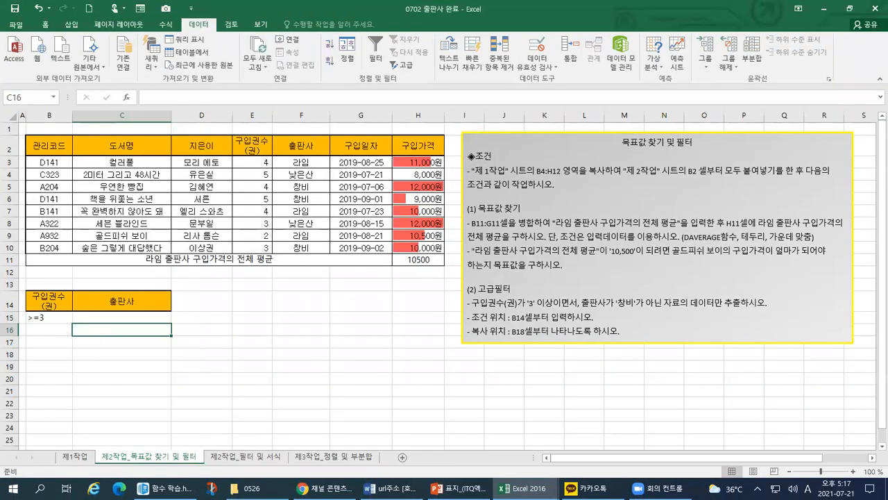
Examine how placing the 출판사 condition one row lower, in C16, would combine it with 구입권수(권) as OR.
{"action": "key", "text": "ctrl+1"}
{"action": "left_click", "coordinate": [131, 294]}
{"action": "mouse_move", "coordinate": [123, 325]}
{"action": "left_mouse_down"}
{"action": "mouse_move", "coordinate": [61, 330]}
{"action": "mouse_move", "coordinate": [89, 249]}
{"action": "mouse_move", "coordinate": [132, 279]}
{"action": "mouse_move", "coordinate": [120, 326]}
{"action": "left_mouse_up"}
{"action": "mouse_move", "coordinate": [97, 219]}
{"action": "left_mouse_down"}
{"action": "mouse_move", "coordinate": [105, 231]}
{"action": "mouse_move", "coordinate": [122, 211]}
{"action": "left_mouse_up"}
{"action": "mouse_move", "coordinate": [253, 352]}
{"action": "left_mouse_down"}
{"action": "mouse_move", "coordinate": [182, 276]}
{"action": "mouse_move", "coordinate": [305, 326]}
{"action": "mouse_move", "coordinate": [255, 358]}
{"action": "left_mouse_up"}
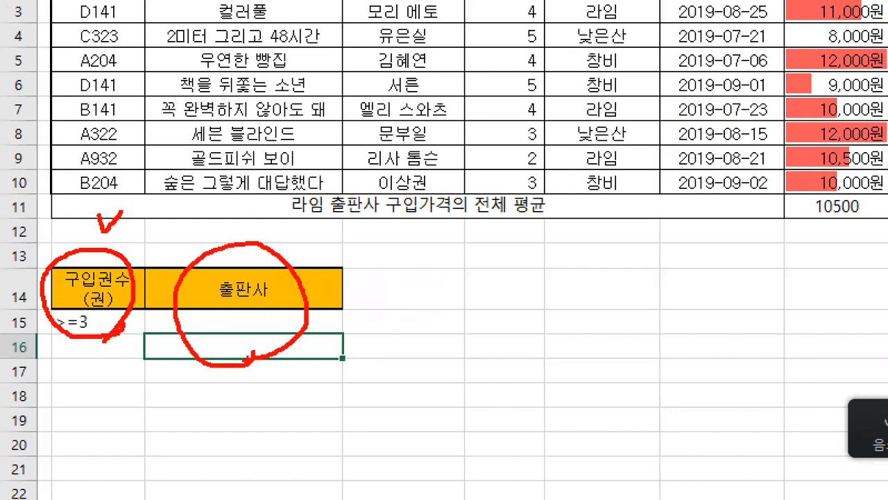
{"action": "mouse_move", "coordinate": [129, 325]}
{"action": "left_mouse_down"}
{"action": "mouse_move", "coordinate": [170, 317]}
{"action": "mouse_move", "coordinate": [167, 325]}
{"action": "left_mouse_up"}
{"action": "mouse_move", "coordinate": [79, 307]}
{"action": "left_mouse_down"}
{"action": "mouse_move", "coordinate": [90, 317]}
{"action": "mouse_move", "coordinate": [101, 308]}
{"action": "left_mouse_up"}
{"action": "mouse_move", "coordinate": [152, 339]}
{"action": "left_mouse_down"}
{"action": "mouse_move", "coordinate": [155, 347]}
{"action": "mouse_move", "coordinate": [164, 336]}
{"action": "left_mouse_up"}
{"action": "mouse_move", "coordinate": [418, 307]}
{"action": "left_mouse_down"}
{"action": "mouse_move", "coordinate": [430, 313]}
{"action": "mouse_move", "coordinate": [420, 308]}
{"action": "left_mouse_up"}
{"action": "mouse_move", "coordinate": [444, 303]}
{"action": "left_mouse_down"}
{"action": "mouse_move", "coordinate": [447, 311]}
{"action": "mouse_move", "coordinate": [471, 306]}
{"action": "left_mouse_up"}
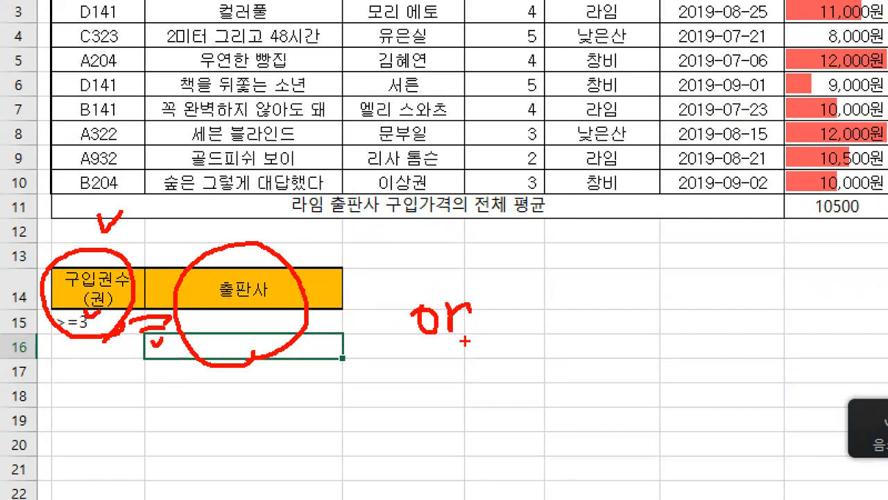
{"action": "mouse_move", "coordinate": [385, 257]}
{"action": "left_mouse_down"}
{"action": "mouse_move", "coordinate": [399, 265]}
{"action": "mouse_move", "coordinate": [445, 253]}
{"action": "mouse_move", "coordinate": [464, 261]}
{"action": "left_mouse_up"}
{"action": "left_click_drag", "start_coordinate": [540, 253], "coordinate": [584, 259]}
{"action": "left_click_drag", "start_coordinate": [409, 292], "coordinate": [414, 307]}
{"action": "left_click_drag", "start_coordinate": [571, 287], "coordinate": [564, 303]}
{"action": "key", "text": "Escape"}
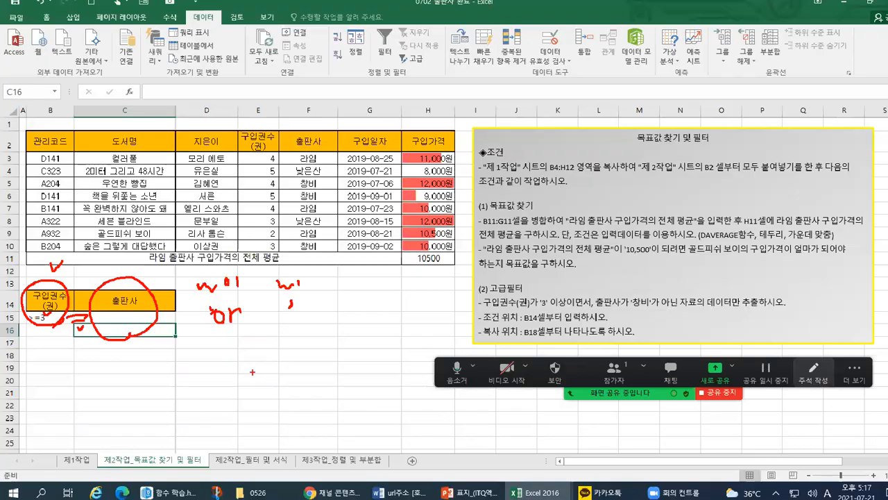
{"action": "left_click_drag", "start_coordinate": [131, 321], "coordinate": [41, 321]}
{"action": "left_click", "coordinate": [118, 330]}
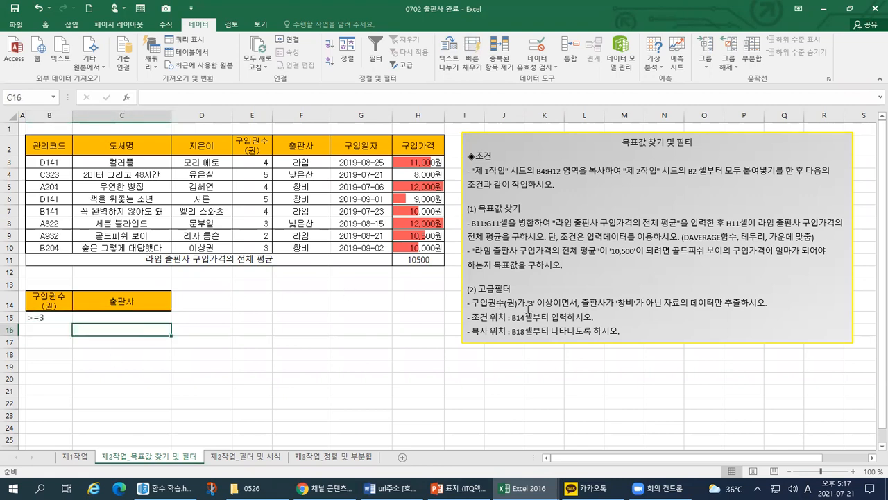
Check the joining phrase '3' 이상이면서 in the instruction against the position of C15, the same-row cell for the 출판사 condition.
{"action": "left_click", "coordinate": [551, 302]}
{"action": "left_click_drag", "start_coordinate": [517, 303], "coordinate": [582, 303]}
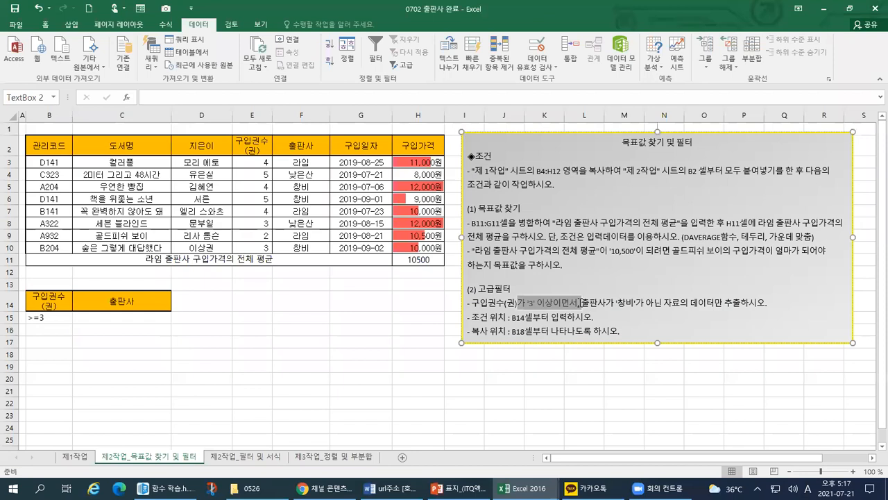
{"action": "left_click", "coordinate": [141, 323]}
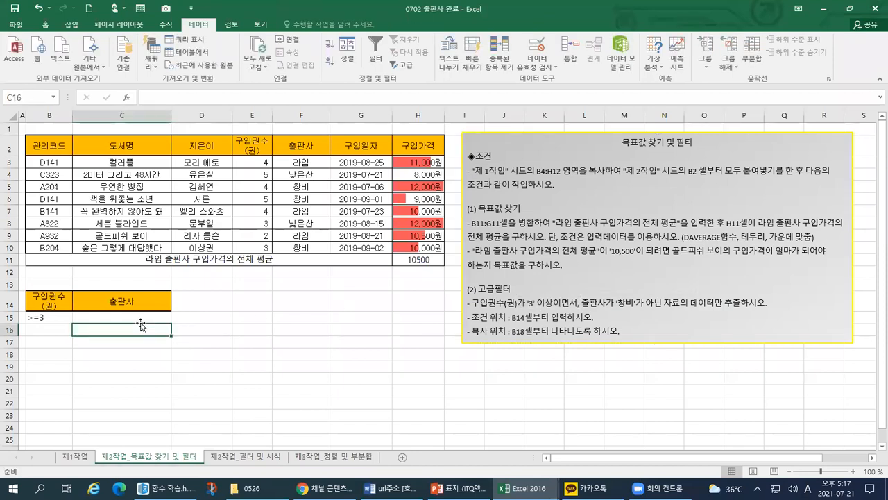
{"action": "key", "text": "ctrl+1"}
{"action": "left_click", "coordinate": [106, 324]}
{"action": "mouse_move", "coordinate": [121, 314]}
{"action": "left_mouse_down"}
{"action": "mouse_move", "coordinate": [143, 315]}
{"action": "mouse_move", "coordinate": [142, 325]}
{"action": "mouse_move", "coordinate": [373, 325]}
{"action": "left_mouse_up"}
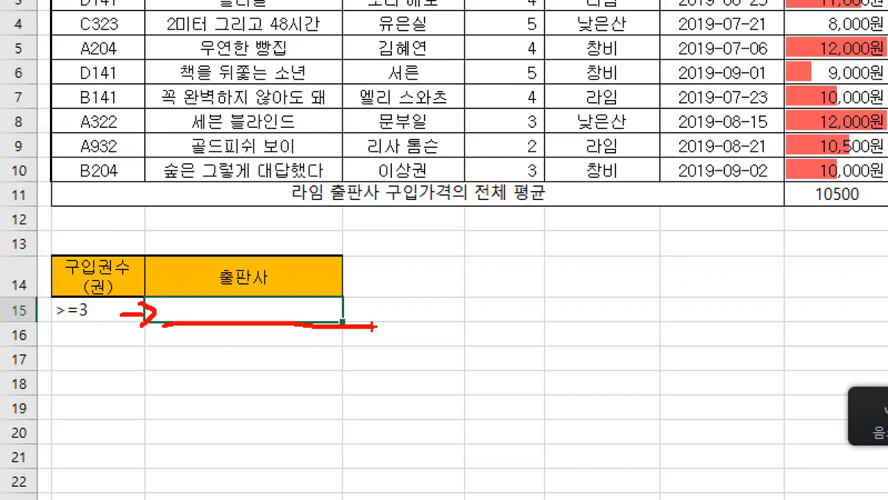
{"action": "left_click_drag", "start_coordinate": [115, 339], "coordinate": [137, 339]}
{"action": "mouse_move", "coordinate": [180, 315]}
{"action": "left_mouse_down"}
{"action": "mouse_move", "coordinate": [194, 301]}
{"action": "mouse_move", "coordinate": [213, 300]}
{"action": "left_mouse_up"}
{"action": "left_click_drag", "start_coordinate": [219, 314], "coordinate": [232, 298]}
{"action": "mouse_move", "coordinate": [136, 330]}
{"action": "left_mouse_down"}
{"action": "mouse_move", "coordinate": [148, 339]}
{"action": "mouse_move", "coordinate": [136, 351]}
{"action": "mouse_move", "coordinate": [304, 344]}
{"action": "left_mouse_up"}
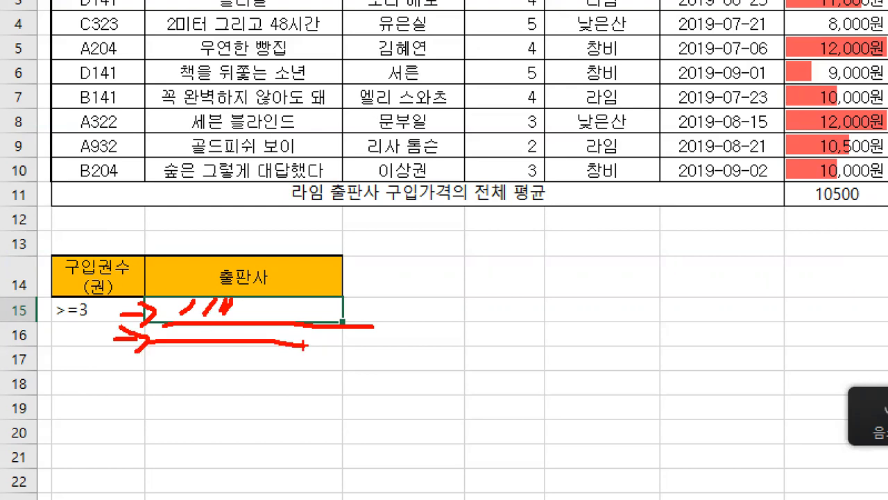
{"action": "key", "text": "Escape"}
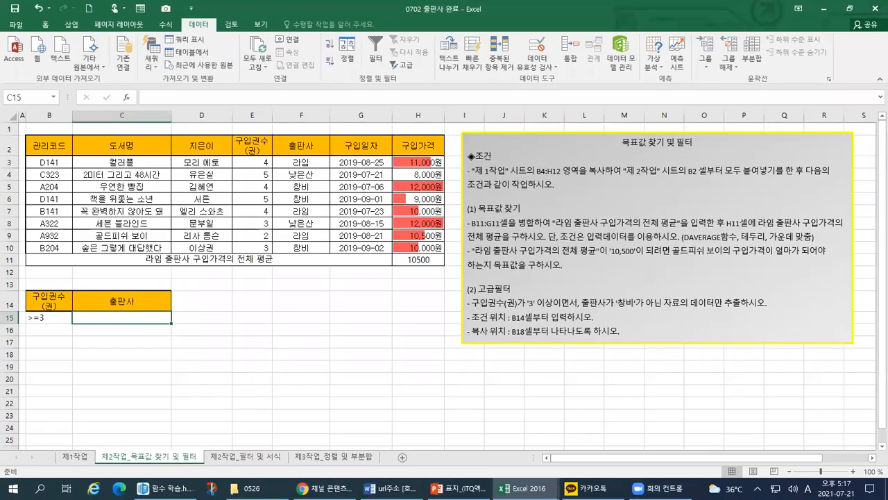
Examine the instruction's 출판사가 '창비'가 아닌 condition and the order of the not-equal operator <>.
{"action": "key", "text": "ctrl+1"}
{"action": "left_click", "coordinate": [617, 331]}
{"action": "left_click_drag", "start_coordinate": [420, 295], "coordinate": [547, 299]}
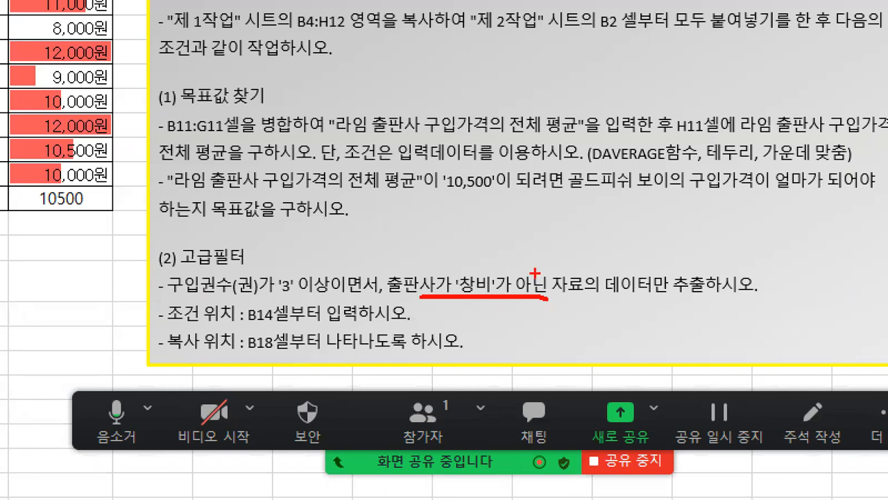
{"action": "mouse_move", "coordinate": [515, 214]}
{"action": "left_mouse_down"}
{"action": "mouse_move", "coordinate": [524, 208]}
{"action": "mouse_move", "coordinate": [494, 234]}
{"action": "mouse_move", "coordinate": [531, 248]}
{"action": "left_mouse_up"}
{"action": "mouse_move", "coordinate": [555, 202]}
{"action": "left_mouse_down"}
{"action": "mouse_move", "coordinate": [574, 208]}
{"action": "mouse_move", "coordinate": [571, 242]}
{"action": "mouse_move", "coordinate": [526, 266]}
{"action": "mouse_move", "coordinate": [486, 193]}
{"action": "mouse_move", "coordinate": [534, 223]}
{"action": "mouse_move", "coordinate": [538, 265]}
{"action": "mouse_move", "coordinate": [552, 258]}
{"action": "mouse_move", "coordinate": [583, 186]}
{"action": "mouse_move", "coordinate": [591, 247]}
{"action": "mouse_move", "coordinate": [570, 262]}
{"action": "left_mouse_up"}
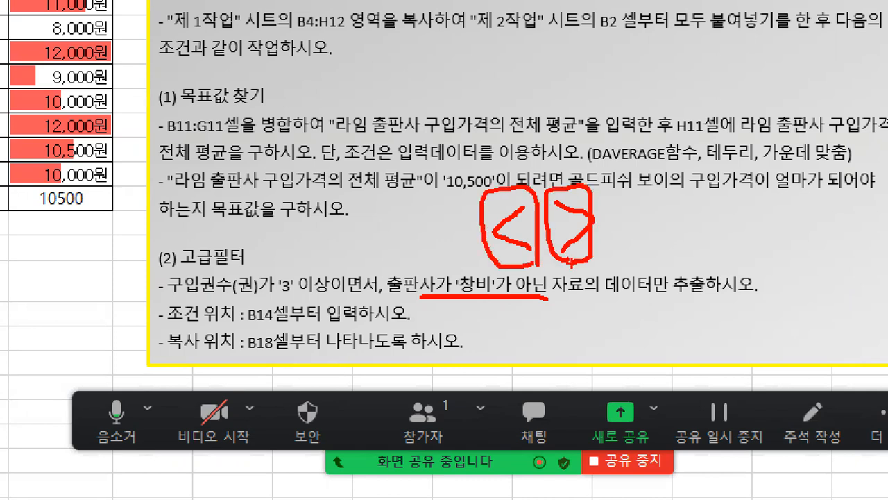
{"action": "left_click_drag", "start_coordinate": [494, 198], "coordinate": [511, 192]}
{"action": "left_click_drag", "start_coordinate": [578, 201], "coordinate": [588, 211]}
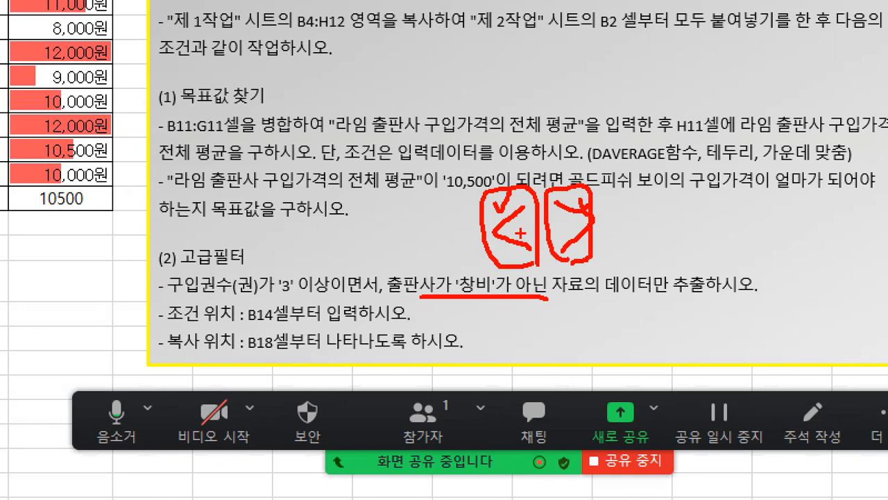
{"action": "key", "text": "Escape"}
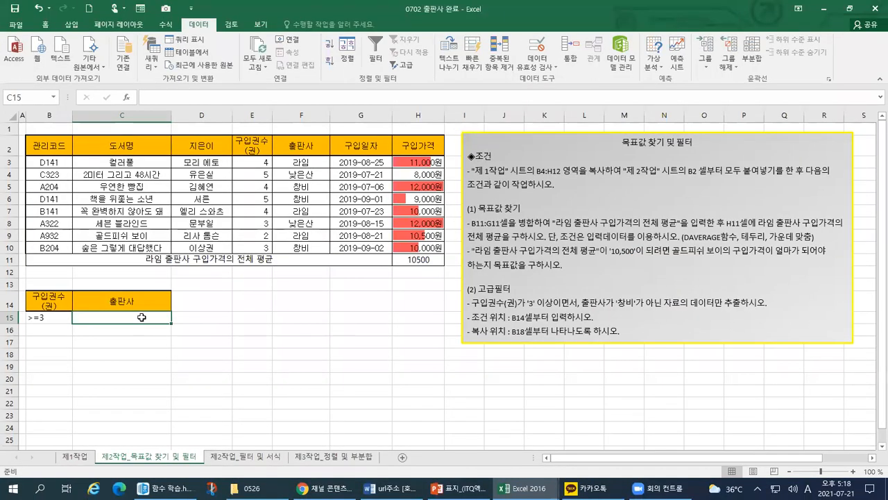
Enter the criterion <>창비 in C15 under the 출판사 header.
{"action": "type", "text": "<>"}
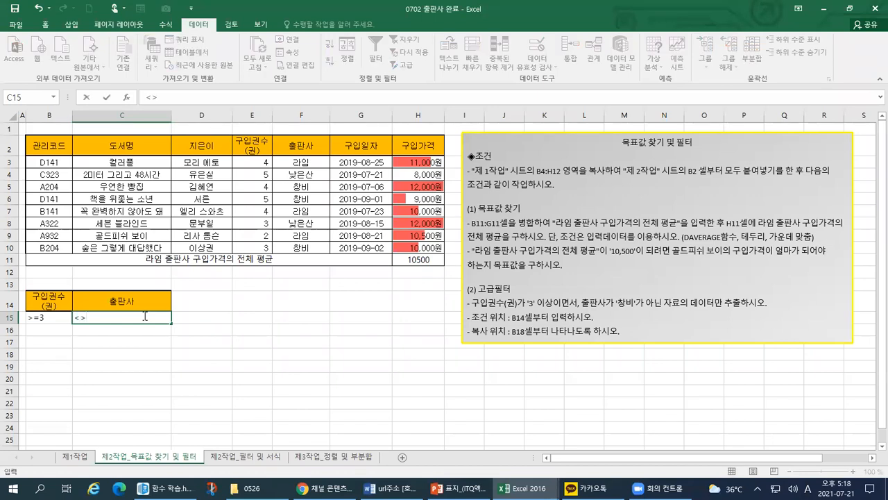
{"action": "type", "text": "CKDQ"}
{"action": "key", "text": "BackSpace"}
{"action": "key", "text": "BackSpace"}
{"action": "key", "text": "BackSpace"}
{"action": "key", "text": "BackSpace"}
{"action": "key", "text": "Hangul"}
{"action": "type", "text": "창비"}
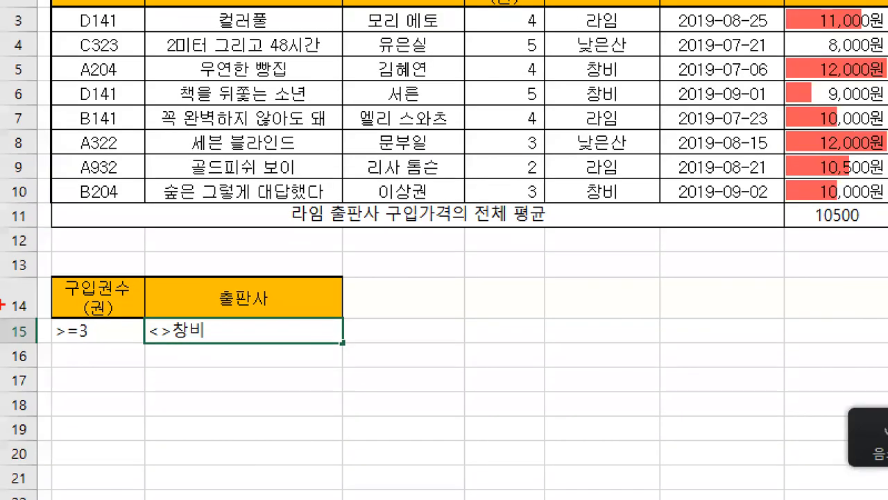
Review the criteria range B14:C15, comparing the 구입권수(권) and 출판사 headers with the conditions beneath them.
{"action": "left_click_drag", "start_coordinate": [76, 321], "coordinate": [91, 322]}
{"action": "left_click_drag", "start_coordinate": [181, 342], "coordinate": [202, 338]}
{"action": "mouse_move", "coordinate": [146, 345]}
{"action": "left_mouse_down"}
{"action": "mouse_move", "coordinate": [126, 343]}
{"action": "mouse_move", "coordinate": [130, 315]}
{"action": "mouse_move", "coordinate": [148, 340]}
{"action": "mouse_move", "coordinate": [205, 339]}
{"action": "left_mouse_up"}
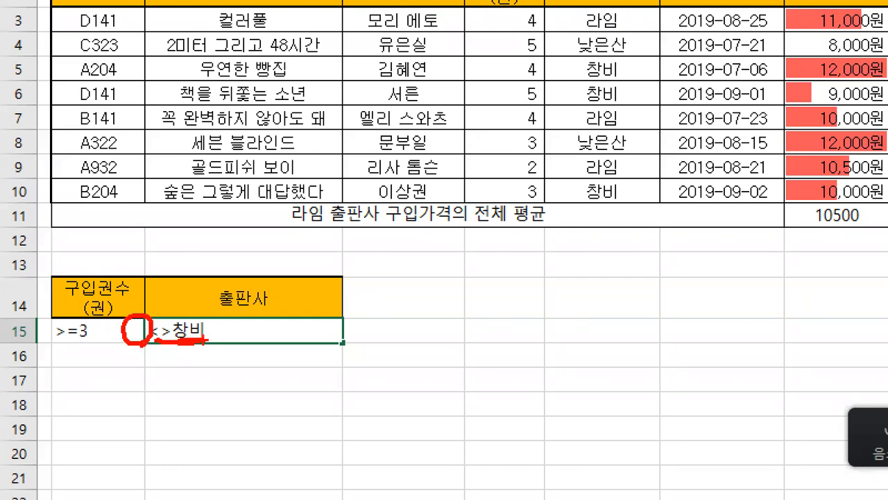
{"action": "key", "text": "Escape"}
{"action": "left_click_drag", "start_coordinate": [86, 319], "coordinate": [88, 320]}
{"action": "key", "text": "ctrl+1"}
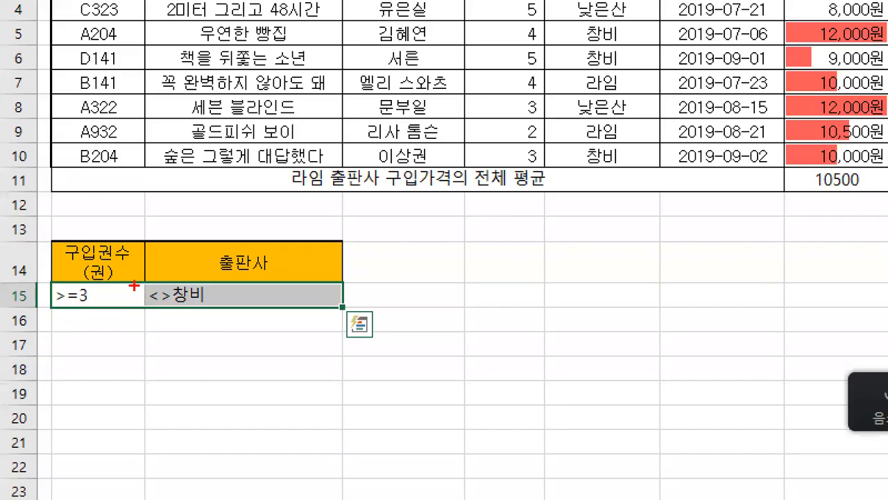
{"action": "mouse_move", "coordinate": [128, 303]}
{"action": "left_mouse_down"}
{"action": "mouse_move", "coordinate": [39, 289]}
{"action": "mouse_move", "coordinate": [77, 211]}
{"action": "mouse_move", "coordinate": [142, 257]}
{"action": "mouse_move", "coordinate": [113, 307]}
{"action": "left_mouse_up"}
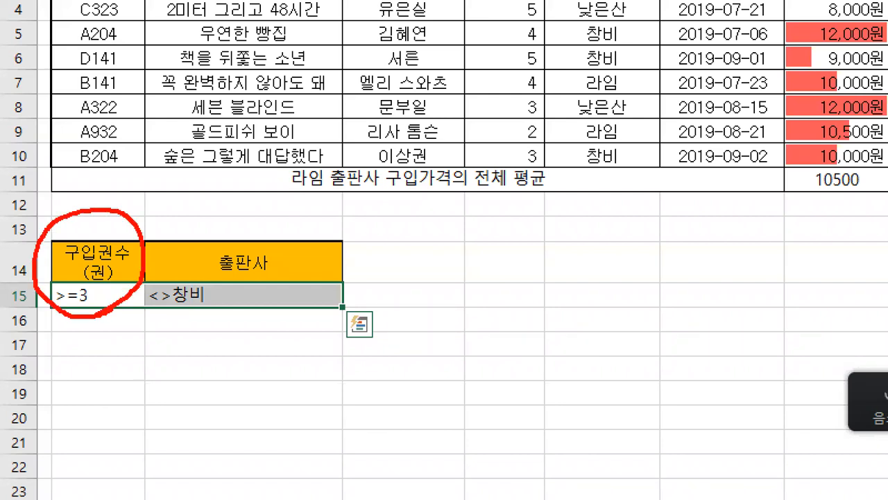
{"action": "mouse_move", "coordinate": [54, 284]}
{"action": "left_mouse_down"}
{"action": "mouse_move", "coordinate": [56, 305]}
{"action": "mouse_move", "coordinate": [72, 294]}
{"action": "mouse_move", "coordinate": [75, 302]}
{"action": "left_mouse_up"}
{"action": "left_click_drag", "start_coordinate": [115, 189], "coordinate": [143, 186]}
{"action": "mouse_move", "coordinate": [261, 315]}
{"action": "left_mouse_down"}
{"action": "mouse_move", "coordinate": [159, 302]}
{"action": "mouse_move", "coordinate": [252, 214]}
{"action": "mouse_move", "coordinate": [291, 285]}
{"action": "mouse_move", "coordinate": [251, 319]}
{"action": "left_mouse_up"}
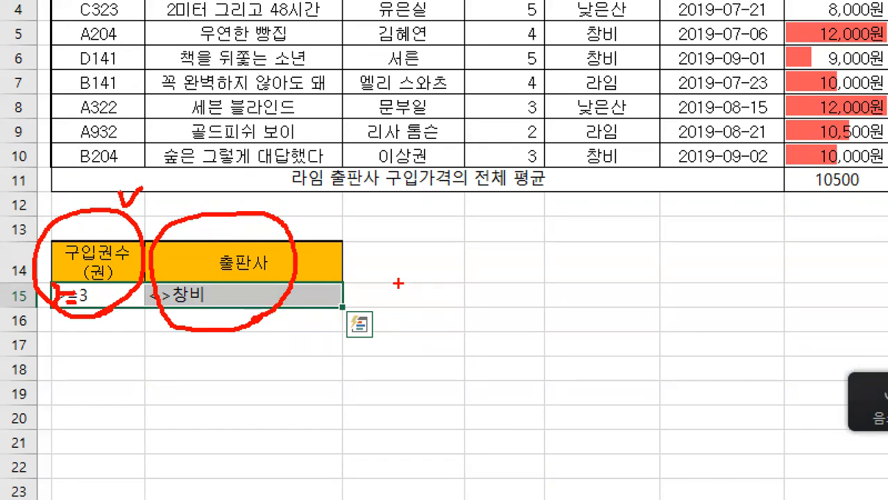
{"action": "mouse_move", "coordinate": [139, 348]}
{"action": "left_mouse_down"}
{"action": "mouse_move", "coordinate": [112, 383]}
{"action": "mouse_move", "coordinate": [126, 389]}
{"action": "left_mouse_up"}
{"action": "left_click_drag", "start_coordinate": [154, 385], "coordinate": [125, 414]}
{"action": "left_click_drag", "start_coordinate": [222, 387], "coordinate": [140, 451]}
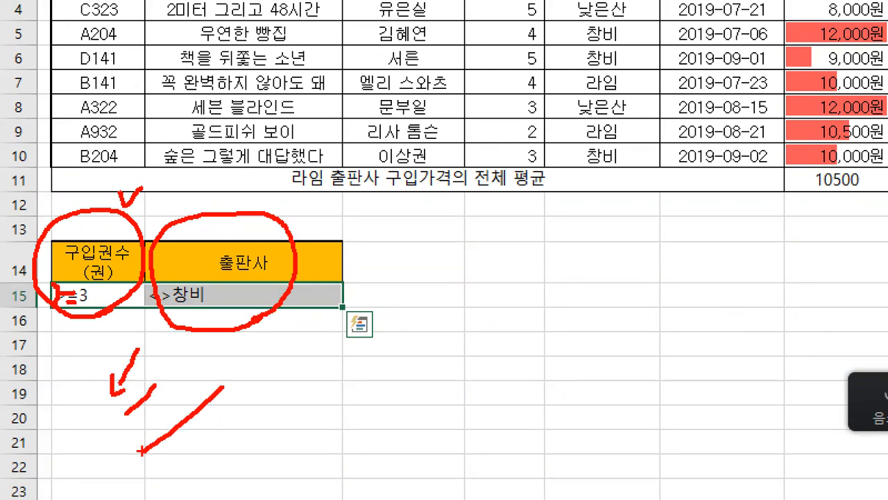
{"action": "left_click_drag", "start_coordinate": [241, 418], "coordinate": [193, 461]}
{"action": "left_click_drag", "start_coordinate": [286, 439], "coordinate": [240, 477]}
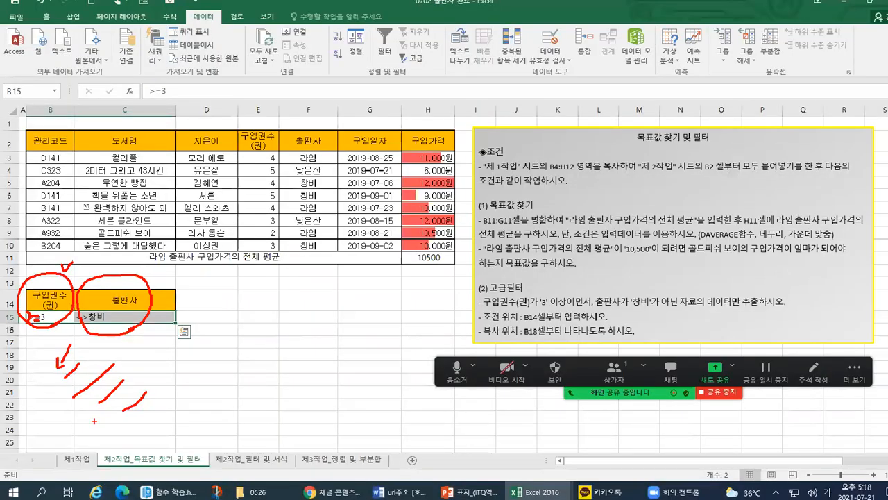
{"action": "key", "text": "Escape"}
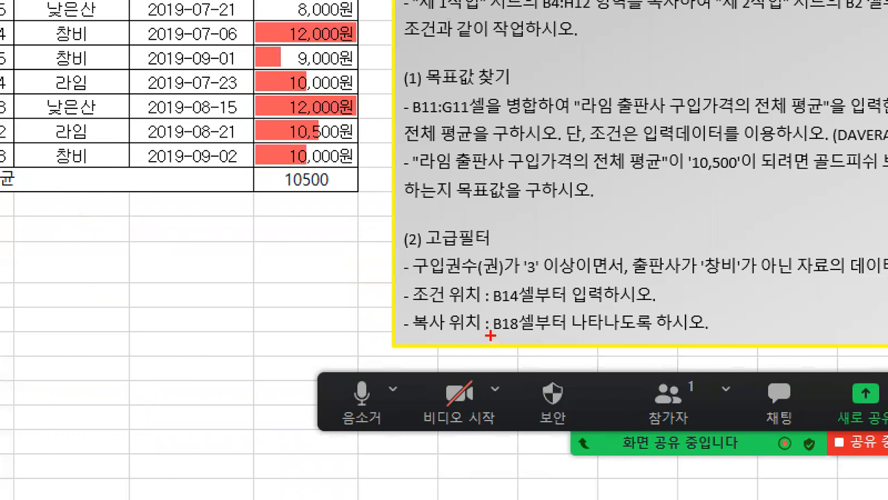
Check the required copy location B18 in the instruction and on the sheet, and recheck the criteria in B14:C15.
{"action": "left_click_drag", "start_coordinate": [512, 337], "coordinate": [533, 335]}
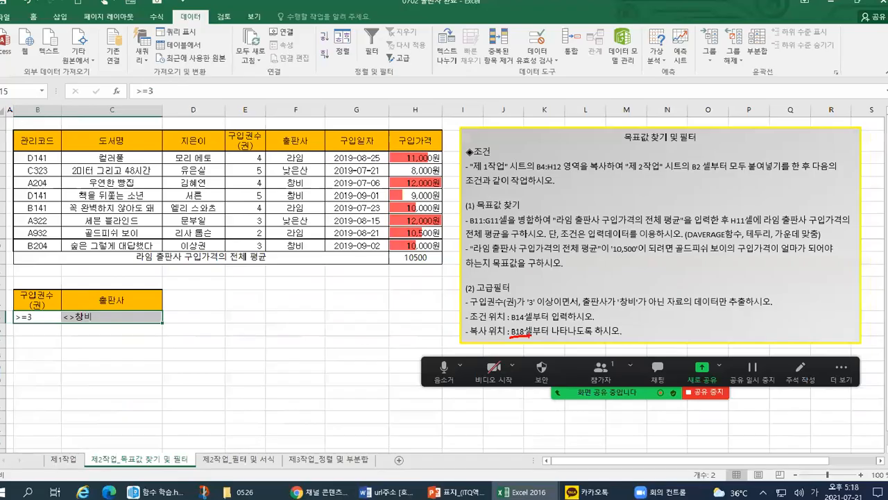
{"action": "key", "text": "Escape"}
{"action": "left_click", "coordinate": [37, 357]}
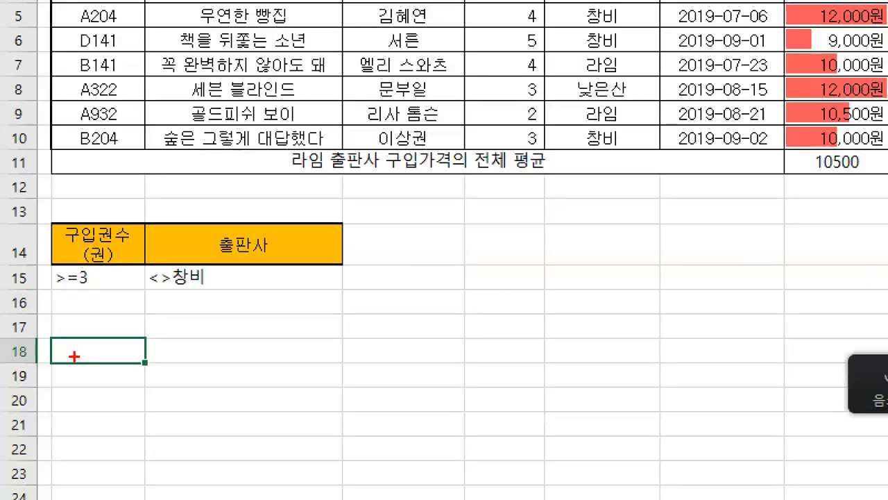
{"action": "left_click_drag", "start_coordinate": [42, 348], "coordinate": [54, 346]}
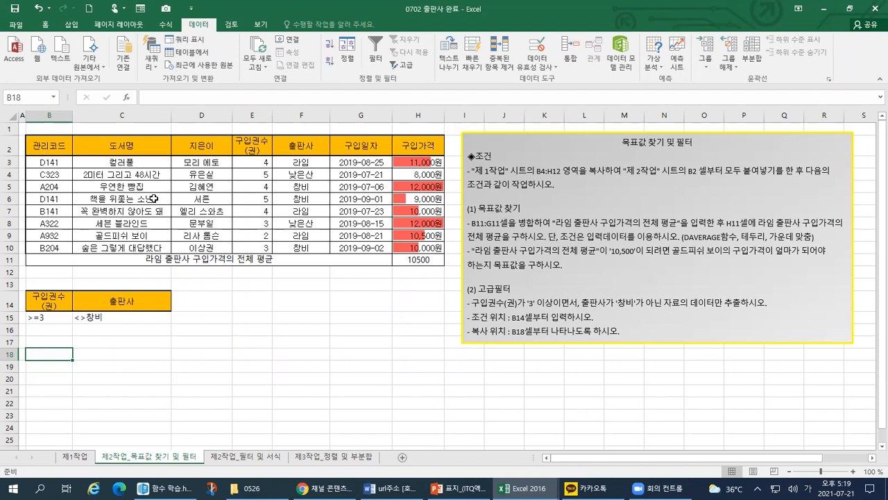
{"action": "left_click_drag", "start_coordinate": [43, 299], "coordinate": [122, 301]}
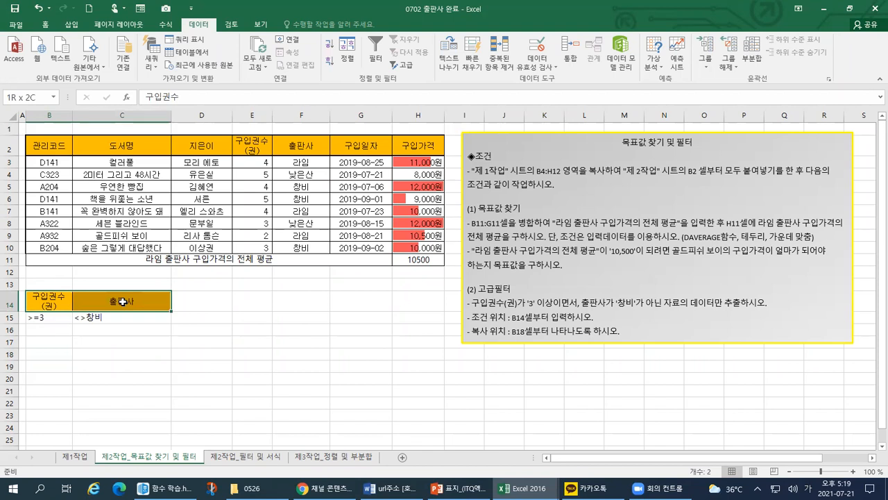
{"action": "left_click_drag", "start_coordinate": [50, 317], "coordinate": [102, 313]}
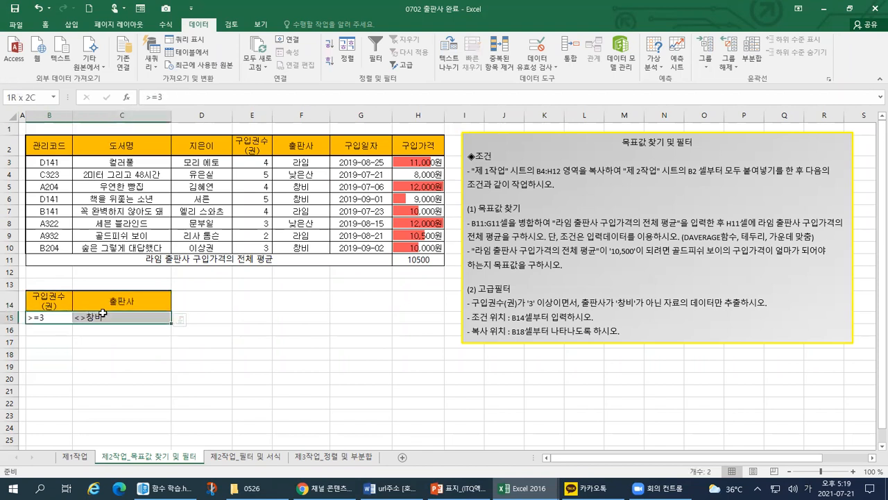
{"action": "left_click", "coordinate": [58, 353]}
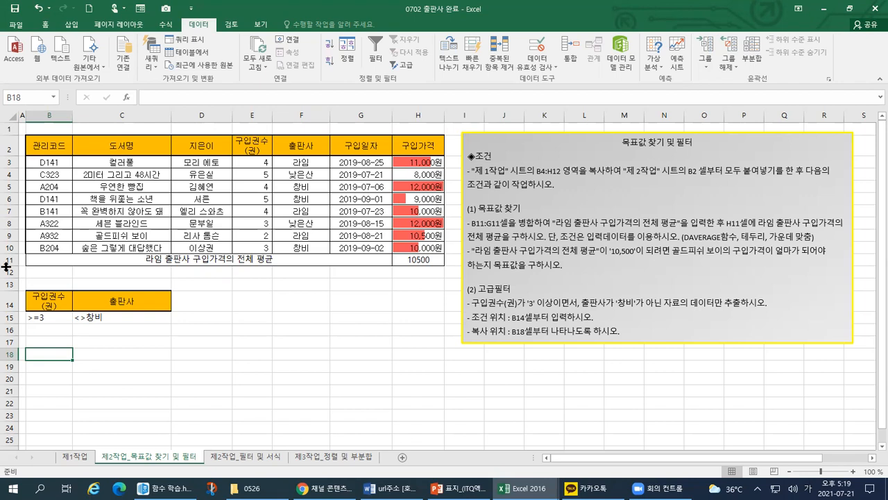
Select the book table B2:H10 including its header row and open the Advanced Filter for it.
{"action": "left_click_drag", "start_coordinate": [54, 147], "coordinate": [413, 246]}
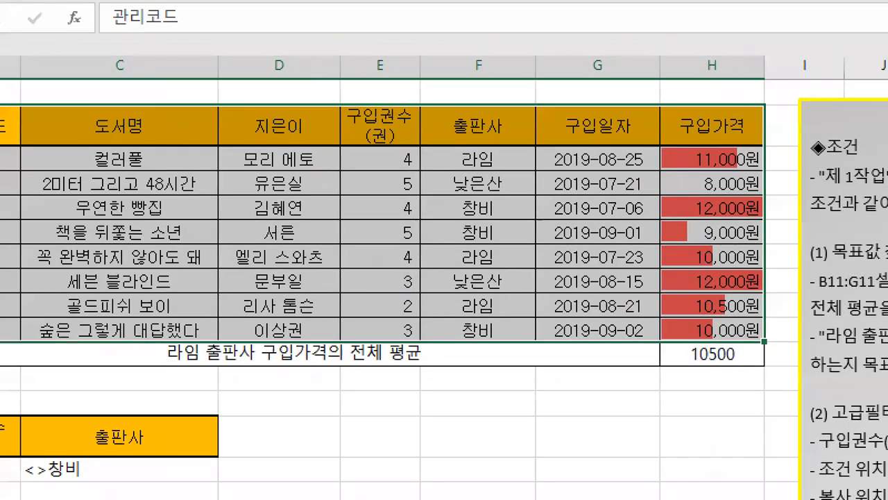
{"action": "left_click", "coordinate": [109, 157]}
{"action": "mouse_move", "coordinate": [99, 116]}
{"action": "left_mouse_down"}
{"action": "mouse_move", "coordinate": [20, 117]}
{"action": "mouse_move", "coordinate": [32, 305]}
{"action": "mouse_move", "coordinate": [336, 337]}
{"action": "mouse_move", "coordinate": [860, 342]}
{"action": "mouse_move", "coordinate": [843, 130]}
{"action": "mouse_move", "coordinate": [383, 86]}
{"action": "mouse_move", "coordinate": [42, 115]}
{"action": "left_mouse_up"}
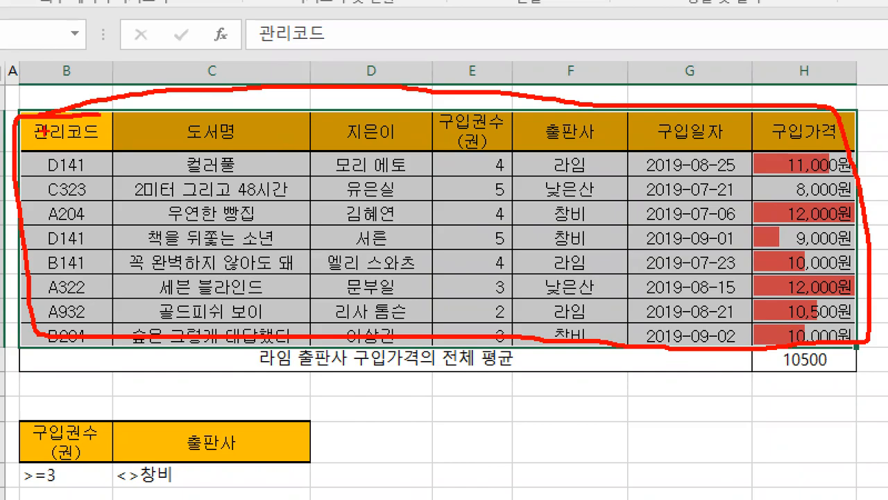
{"action": "key", "text": "Escape"}
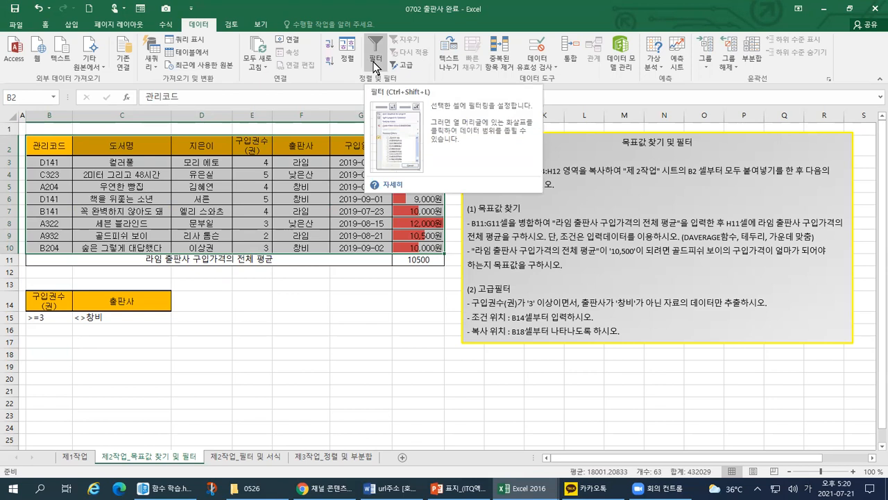
{"action": "key", "text": "ctrl+1"}
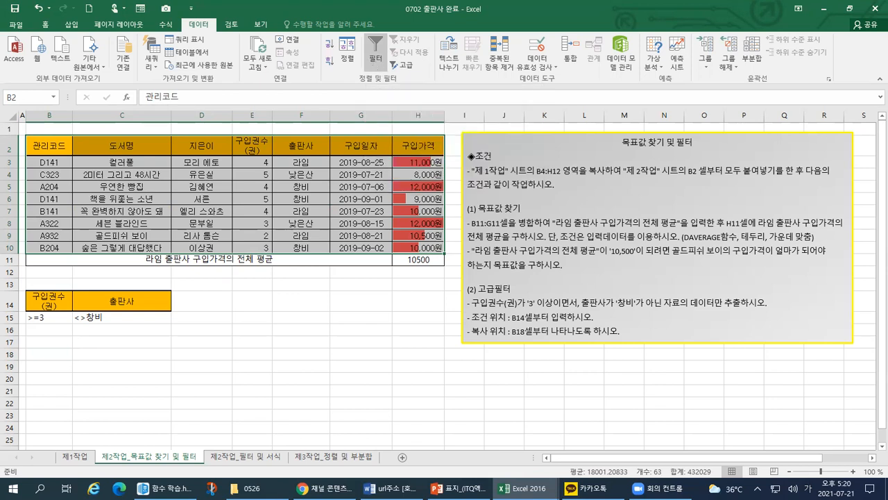
{"action": "left_click", "coordinate": [375, 26]}
{"action": "left_click_drag", "start_coordinate": [449, 12], "coordinate": [455, 17]}
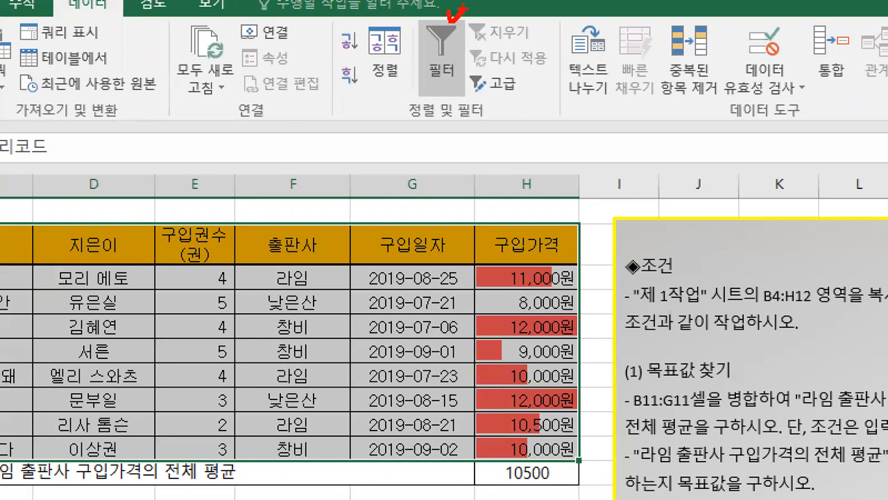
{"action": "key", "text": "Escape"}
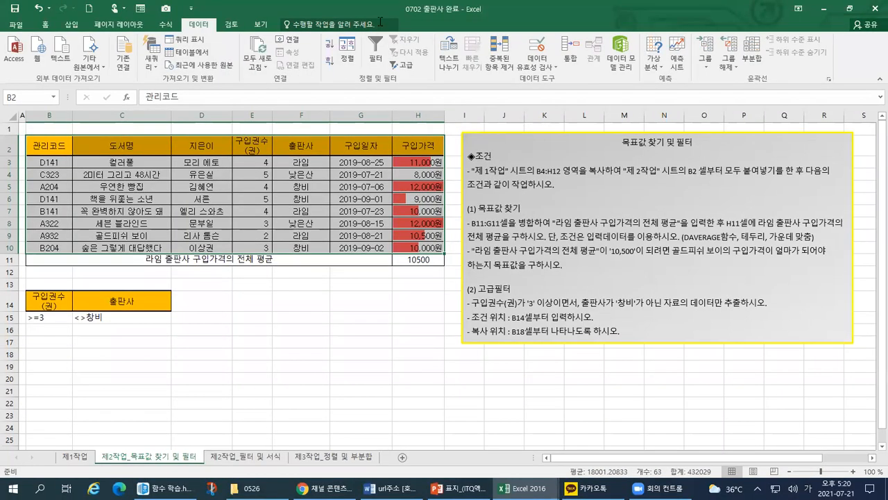
{"action": "left_click", "coordinate": [404, 69]}
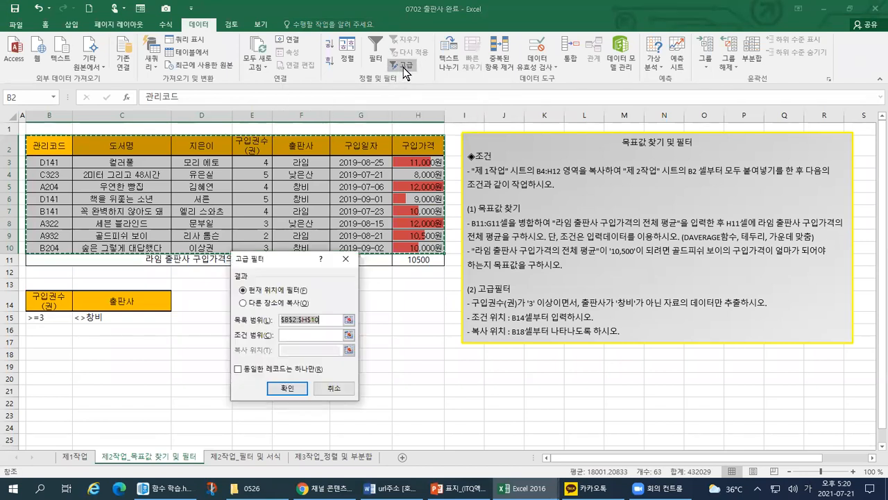
Compare the Advanced Filter's 목록 범위 with the selected book table.
{"action": "left_click_drag", "start_coordinate": [275, 269], "coordinate": [263, 286]}
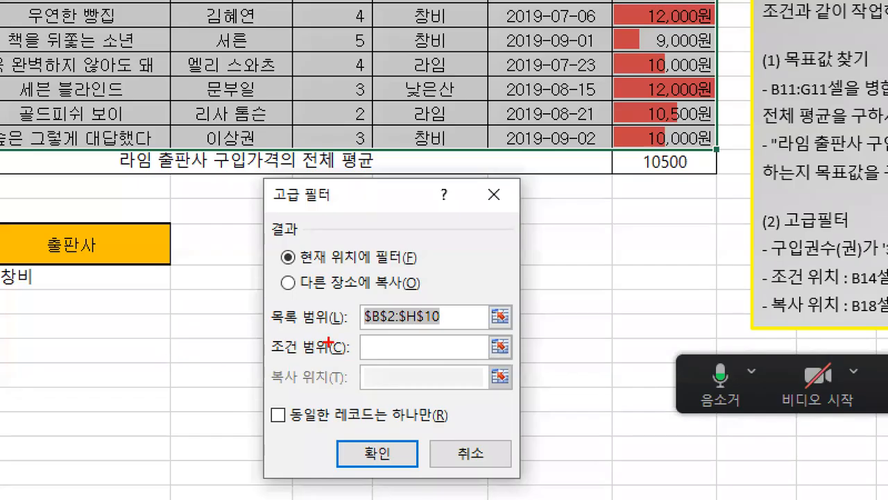
{"action": "mouse_move", "coordinate": [266, 324]}
{"action": "left_mouse_down"}
{"action": "mouse_move", "coordinate": [448, 324]}
{"action": "mouse_move", "coordinate": [349, 303]}
{"action": "left_mouse_up"}
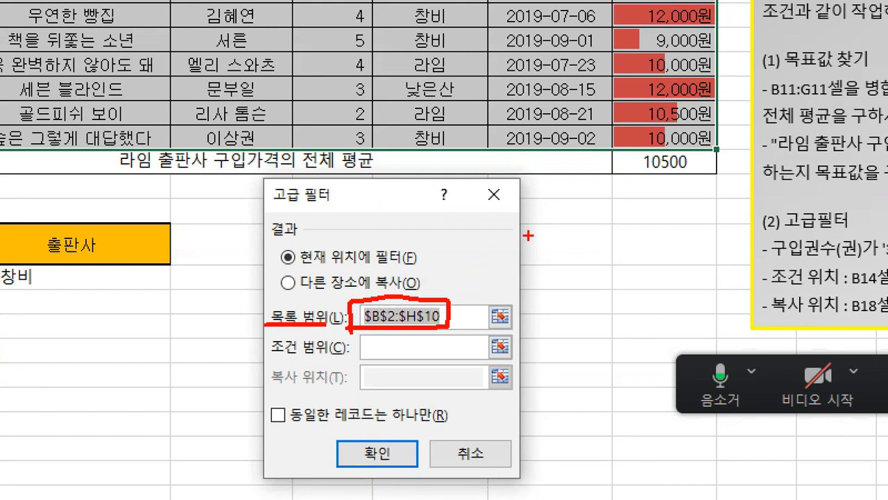
{"action": "mouse_move", "coordinate": [645, 152]}
{"action": "left_mouse_down"}
{"action": "mouse_move", "coordinate": [702, 153]}
{"action": "mouse_move", "coordinate": [710, 2]}
{"action": "left_mouse_up"}
{"action": "left_click_drag", "start_coordinate": [643, 149], "coordinate": [1, 146]}
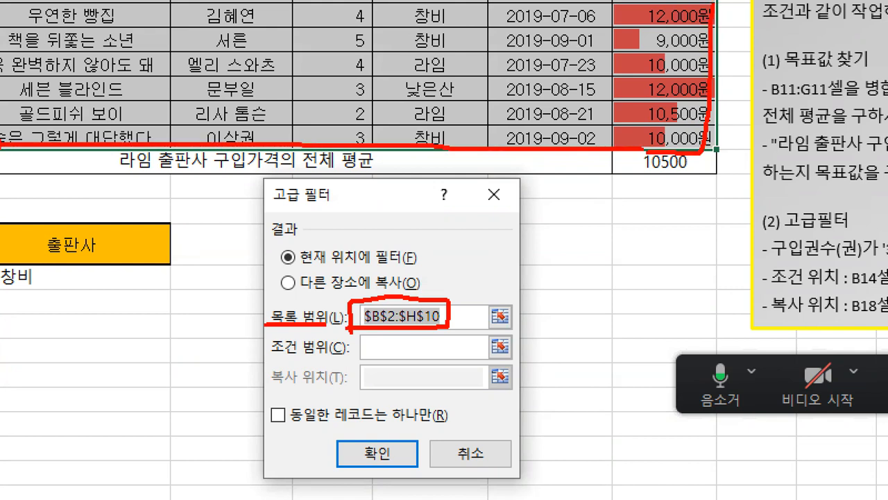
{"action": "mouse_move", "coordinate": [539, 93]}
{"action": "left_mouse_down"}
{"action": "mouse_move", "coordinate": [300, 105]}
{"action": "mouse_move", "coordinate": [417, 105]}
{"action": "left_mouse_up"}
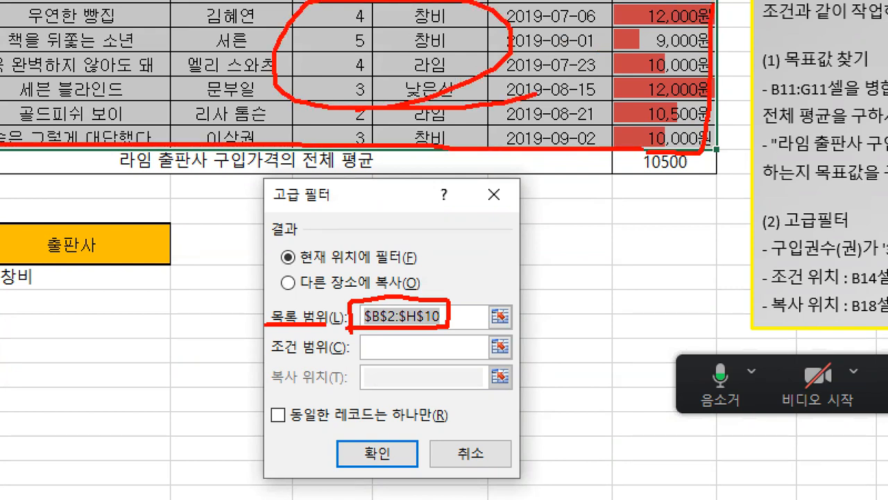
{"action": "left_click_drag", "start_coordinate": [341, 191], "coordinate": [379, 187]}
{"action": "left_click_drag", "start_coordinate": [448, 280], "coordinate": [458, 274]}
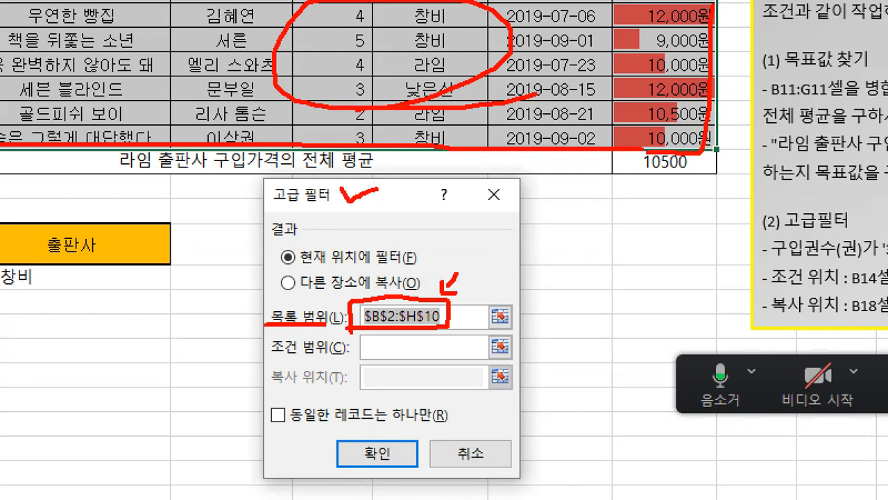
Set the Advanced Filter's 조건 범위 to B14:C15, covering both criteria headers and their conditions.
{"action": "left_click_drag", "start_coordinate": [270, 357], "coordinate": [426, 348]}
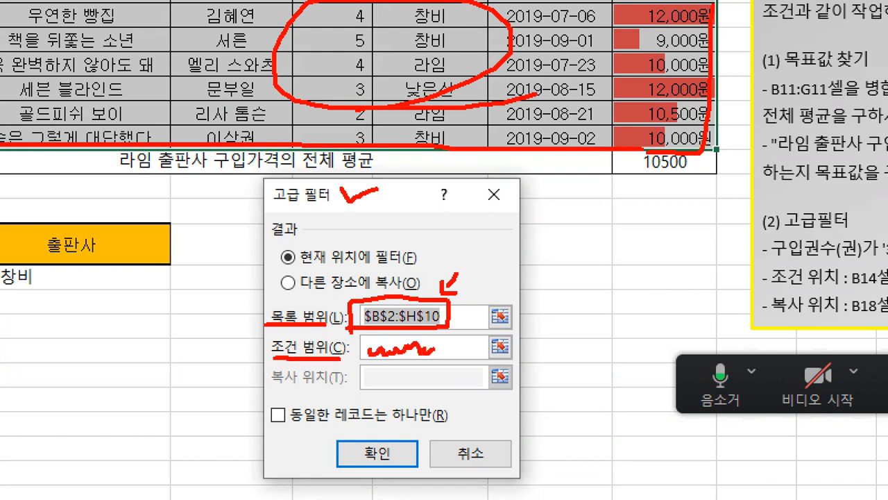
{"action": "mouse_move", "coordinate": [512, 340]}
{"action": "left_mouse_down"}
{"action": "mouse_move", "coordinate": [516, 358]}
{"action": "mouse_move", "coordinate": [475, 351]}
{"action": "mouse_move", "coordinate": [513, 329]}
{"action": "left_mouse_up"}
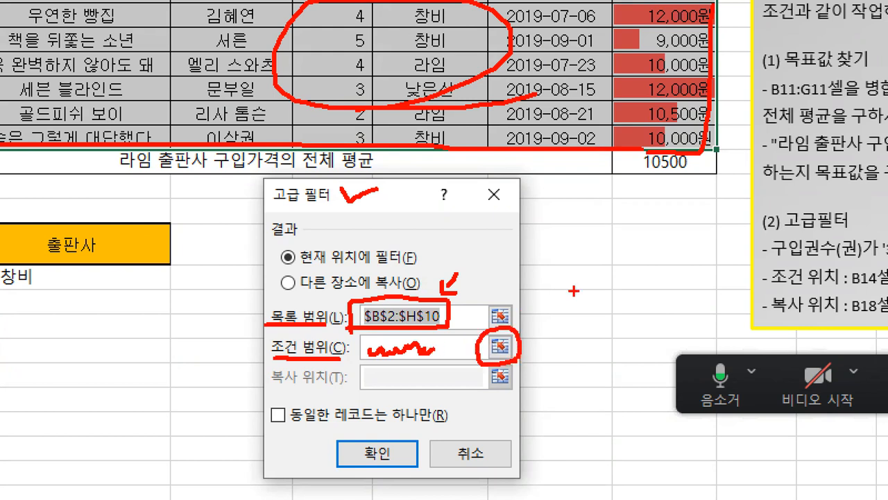
{"action": "left_click_drag", "start_coordinate": [533, 333], "coordinate": [550, 331]}
{"action": "key", "text": "Escape"}
{"action": "left_click", "coordinate": [335, 352]}
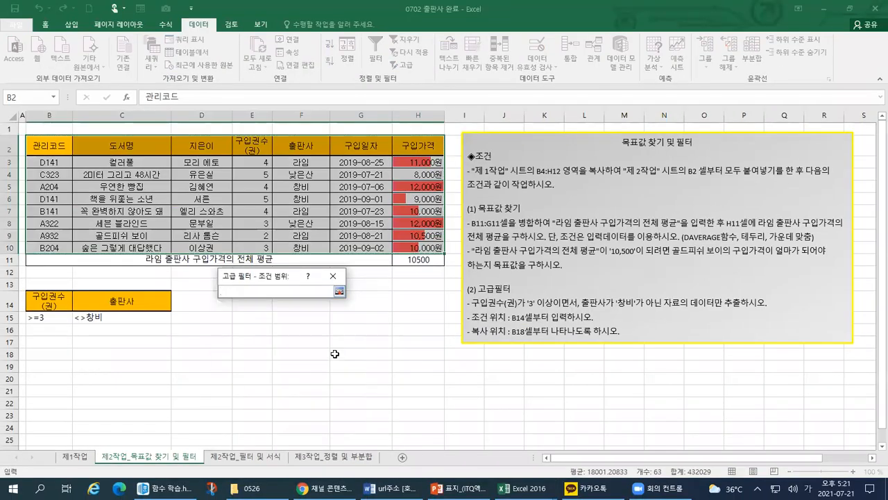
{"action": "left_click_drag", "start_coordinate": [29, 302], "coordinate": [123, 321]}
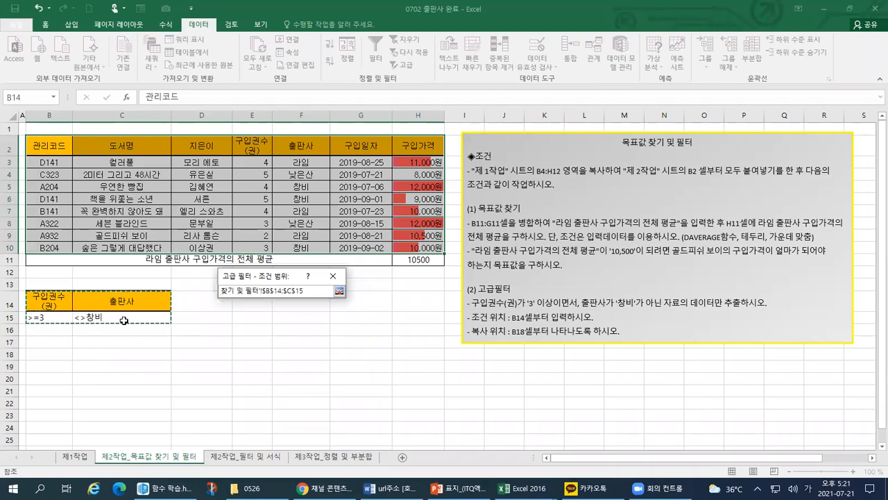
{"action": "key", "text": "ctrl+1"}
{"action": "left_click", "coordinate": [145, 324]}
{"action": "mouse_move", "coordinate": [40, 255]}
{"action": "left_mouse_down"}
{"action": "mouse_move", "coordinate": [35, 362]}
{"action": "mouse_move", "coordinate": [375, 246]}
{"action": "mouse_move", "coordinate": [46, 248]}
{"action": "left_mouse_up"}
{"action": "mouse_move", "coordinate": [383, 324]}
{"action": "left_mouse_down"}
{"action": "mouse_move", "coordinate": [520, 310]}
{"action": "mouse_move", "coordinate": [565, 280]}
{"action": "mouse_move", "coordinate": [560, 319]}
{"action": "left_mouse_up"}
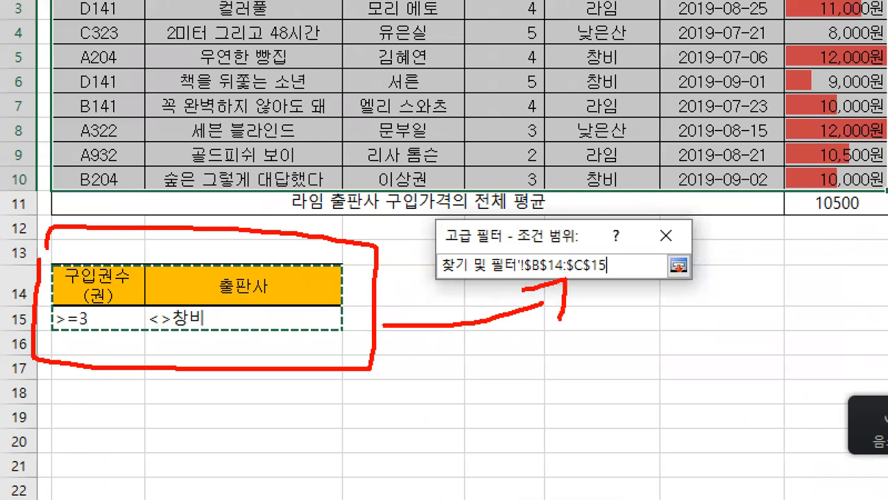
{"action": "mouse_move", "coordinate": [693, 276]}
{"action": "left_mouse_down"}
{"action": "mouse_move", "coordinate": [671, 291]}
{"action": "mouse_move", "coordinate": [656, 248]}
{"action": "mouse_move", "coordinate": [693, 244]}
{"action": "mouse_move", "coordinate": [698, 284]}
{"action": "left_mouse_up"}
{"action": "mouse_move", "coordinate": [667, 256]}
{"action": "left_mouse_down"}
{"action": "mouse_move", "coordinate": [673, 266]}
{"action": "mouse_move", "coordinate": [686, 256]}
{"action": "left_mouse_up"}
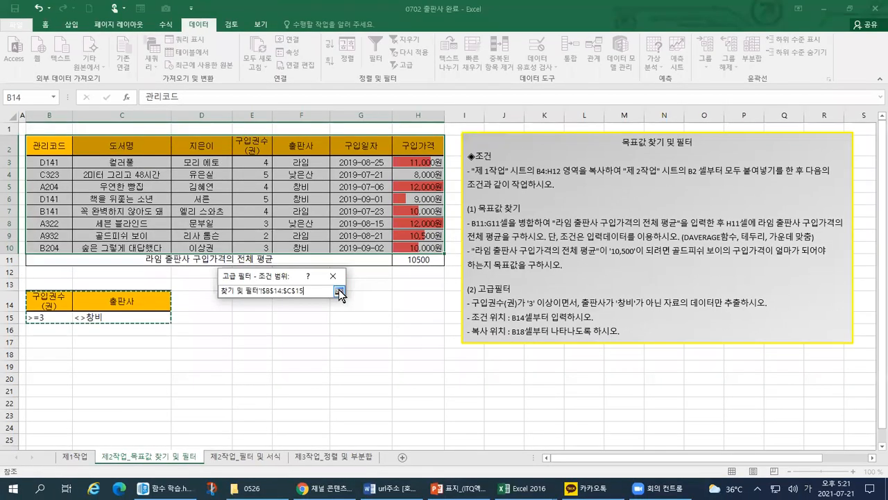
{"action": "left_click", "coordinate": [678, 265]}
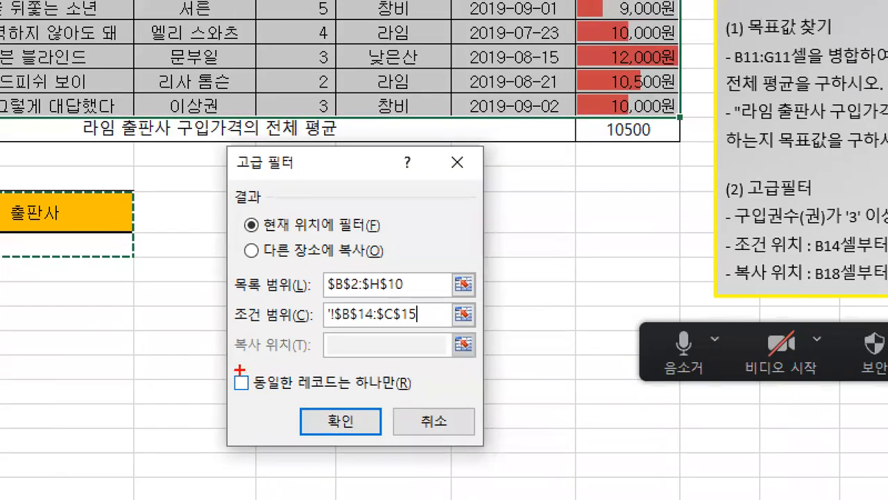
Switch the Advanced Filter's result option to 다른 장소에 복사.
{"action": "left_click_drag", "start_coordinate": [222, 376], "coordinate": [250, 373]}
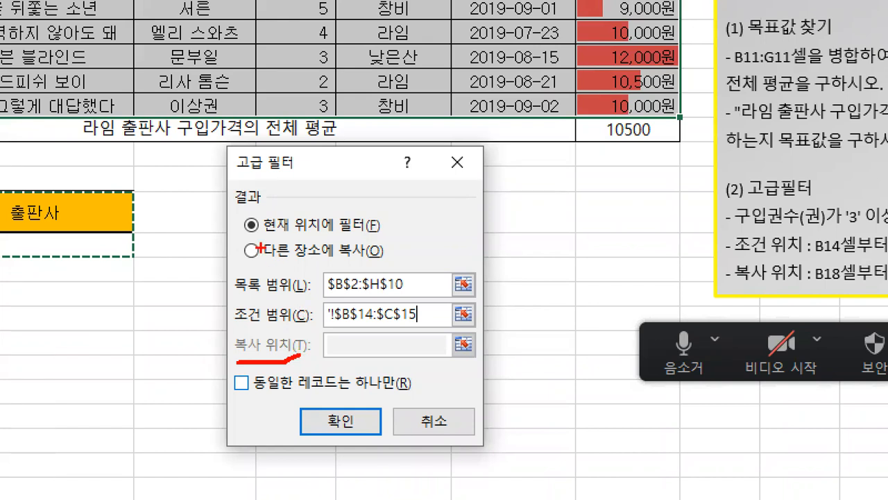
{"action": "mouse_move", "coordinate": [248, 208]}
{"action": "left_mouse_down"}
{"action": "mouse_move", "coordinate": [250, 234]}
{"action": "mouse_move", "coordinate": [269, 211]}
{"action": "mouse_move", "coordinate": [271, 232]}
{"action": "mouse_move", "coordinate": [257, 240]}
{"action": "left_mouse_up"}
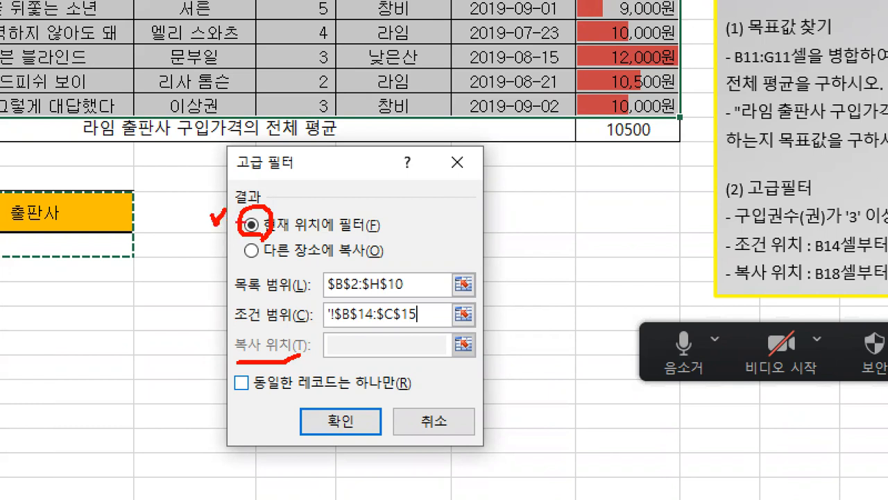
{"action": "left_click_drag", "start_coordinate": [263, 266], "coordinate": [367, 267]}
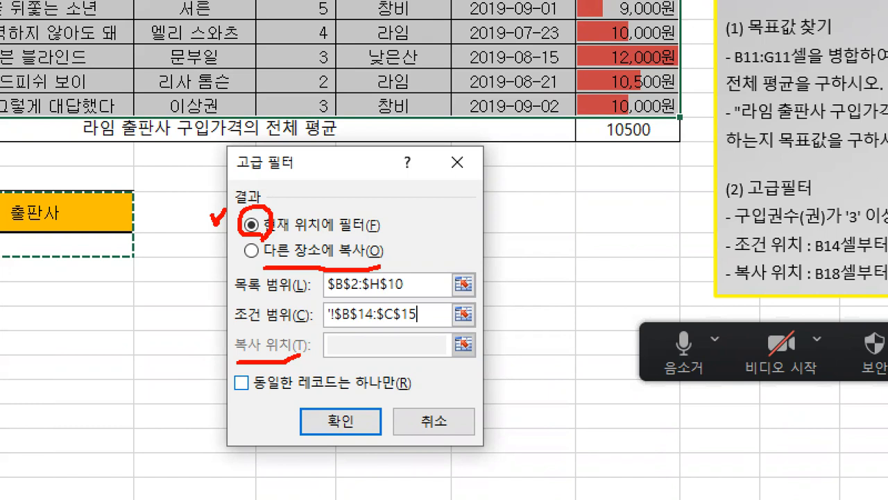
{"action": "mouse_move", "coordinate": [746, 293]}
{"action": "left_mouse_down"}
{"action": "mouse_move", "coordinate": [799, 290]}
{"action": "mouse_move", "coordinate": [860, 263]}
{"action": "mouse_move", "coordinate": [826, 258]}
{"action": "mouse_move", "coordinate": [727, 285]}
{"action": "mouse_move", "coordinate": [836, 275]}
{"action": "left_mouse_up"}
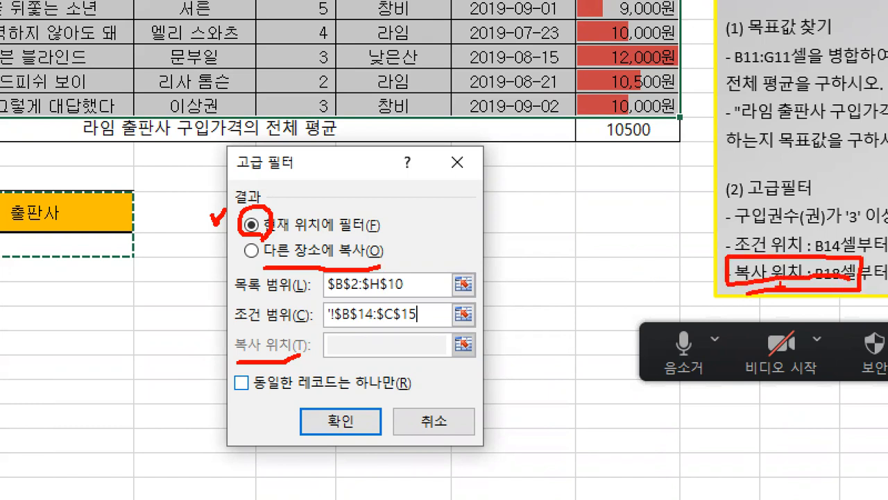
{"action": "mouse_move", "coordinate": [277, 198]}
{"action": "left_mouse_down"}
{"action": "mouse_move", "coordinate": [243, 227]}
{"action": "mouse_move", "coordinate": [286, 247]}
{"action": "left_mouse_up"}
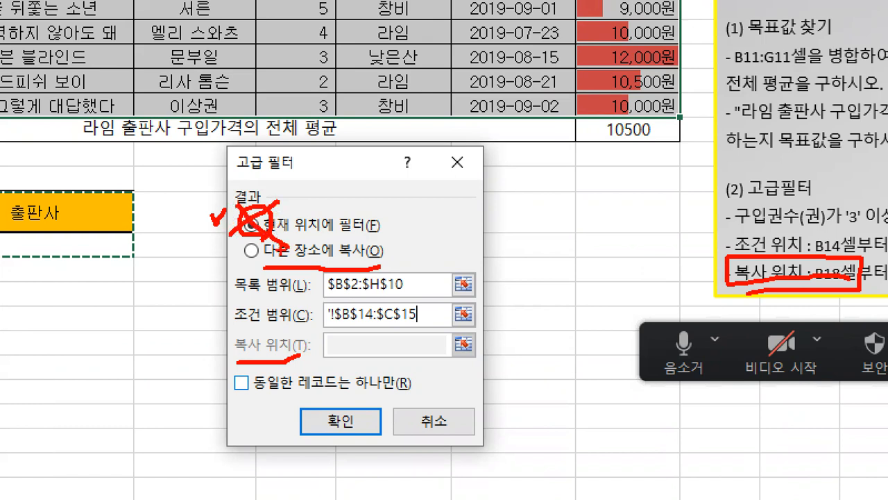
{"action": "left_click", "coordinate": [251, 251]}
{"action": "key", "text": "Escape"}
{"action": "left_click", "coordinate": [230, 321]}
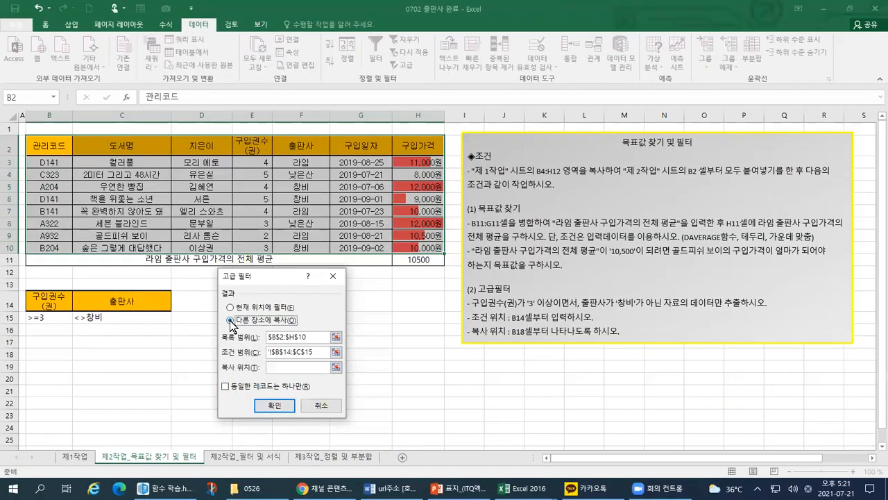
Check the 다른 장소에 복사 option and the 복사 위치 field against the copy location required in the instruction.
{"action": "key", "text": "ctrl+1"}
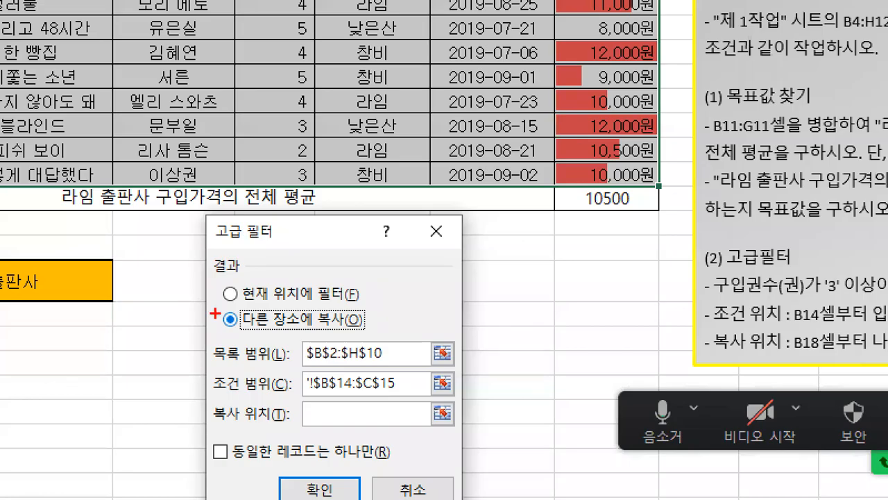
{"action": "left_click_drag", "start_coordinate": [235, 331], "coordinate": [357, 331]}
{"action": "left_click_drag", "start_coordinate": [709, 355], "coordinate": [824, 355]}
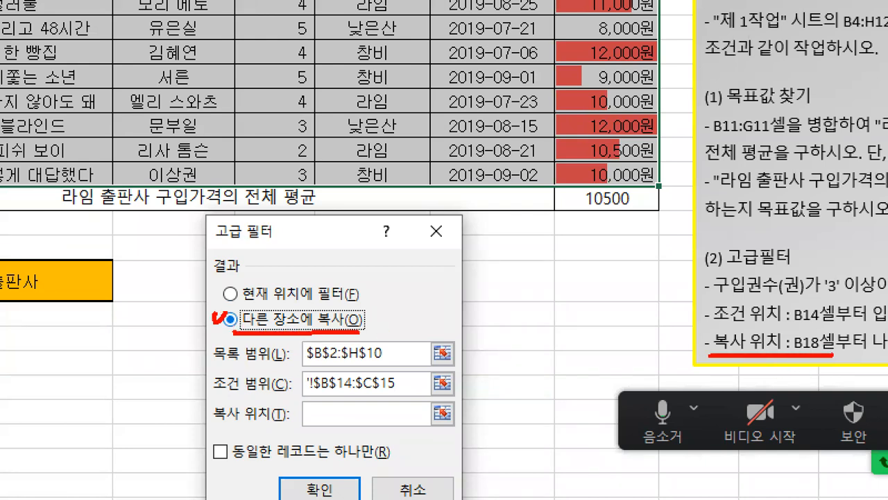
{"action": "left_click_drag", "start_coordinate": [365, 314], "coordinate": [387, 304]}
{"action": "left_click_drag", "start_coordinate": [207, 424], "coordinate": [447, 428]}
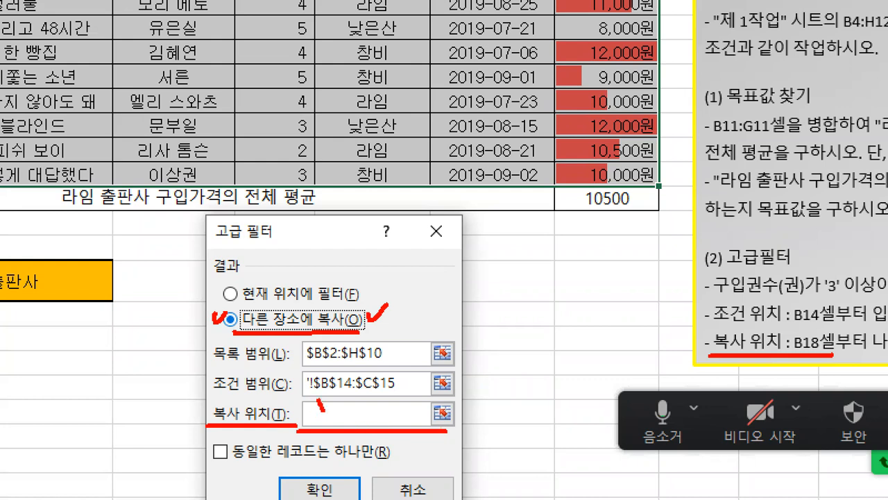
{"action": "mouse_move", "coordinate": [452, 433]}
{"action": "left_mouse_down"}
{"action": "mouse_move", "coordinate": [422, 436]}
{"action": "mouse_move", "coordinate": [448, 395]}
{"action": "mouse_move", "coordinate": [459, 420]}
{"action": "mouse_move", "coordinate": [448, 440]}
{"action": "left_mouse_up"}
{"action": "mouse_move", "coordinate": [428, 409]}
{"action": "left_mouse_down"}
{"action": "mouse_move", "coordinate": [437, 419]}
{"action": "mouse_move", "coordinate": [445, 408]}
{"action": "left_mouse_up"}
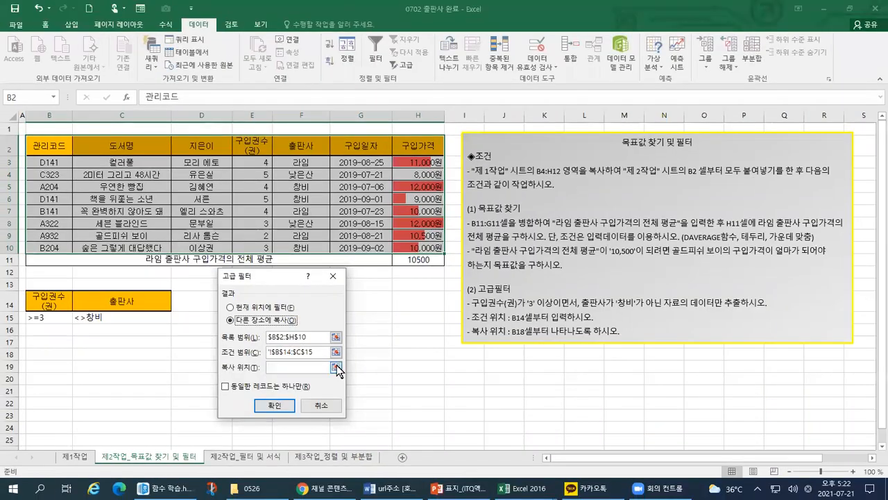
Set the Advanced Filter's 복사 위치 to cell B18.
{"action": "left_click", "coordinate": [442, 413]}
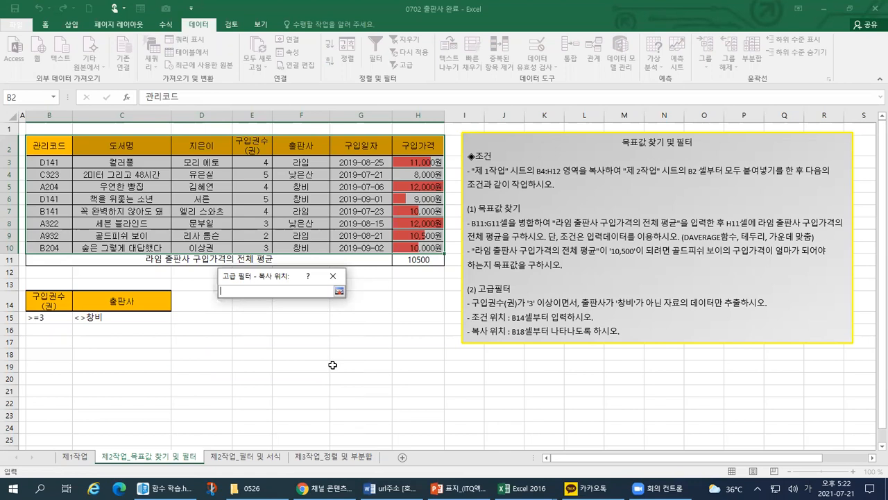
{"action": "left_click", "coordinate": [41, 358]}
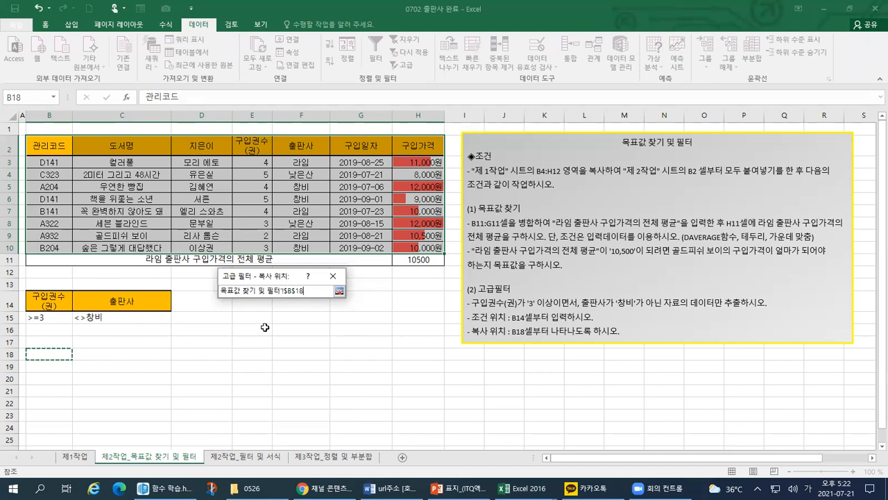
{"action": "key", "text": "ctrl+1"}
{"action": "left_click", "coordinate": [71, 352]}
{"action": "left_click_drag", "start_coordinate": [64, 331], "coordinate": [86, 333]}
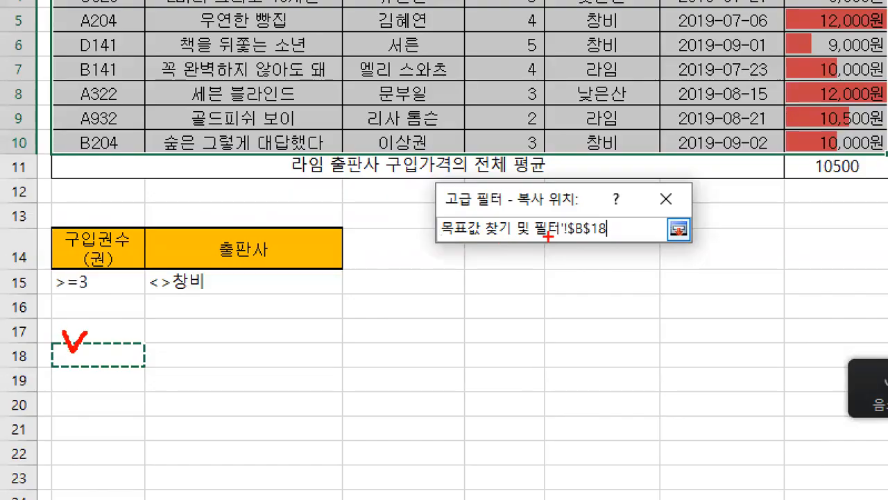
{"action": "left_click_drag", "start_coordinate": [422, 247], "coordinate": [611, 242]}
{"action": "mouse_move", "coordinate": [683, 243]}
{"action": "left_mouse_down"}
{"action": "mouse_move", "coordinate": [652, 245]}
{"action": "mouse_move", "coordinate": [690, 203]}
{"action": "mouse_move", "coordinate": [709, 254]}
{"action": "mouse_move", "coordinate": [663, 279]}
{"action": "left_mouse_up"}
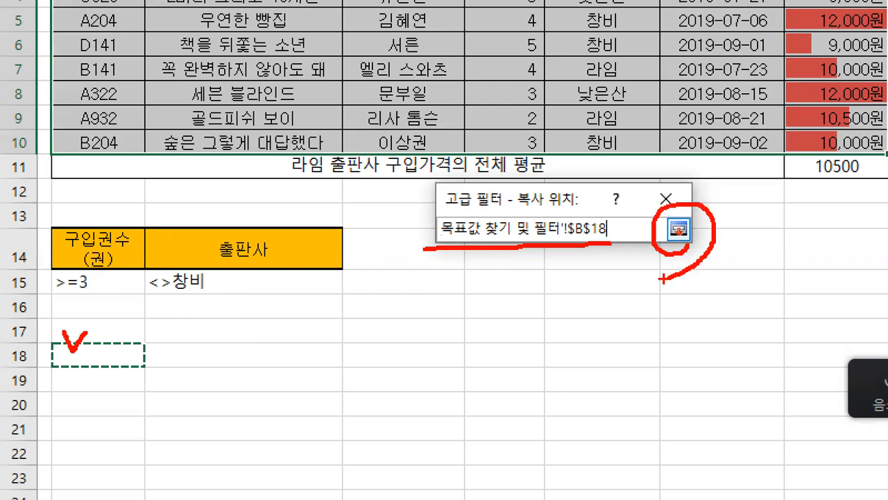
{"action": "key", "text": "Escape"}
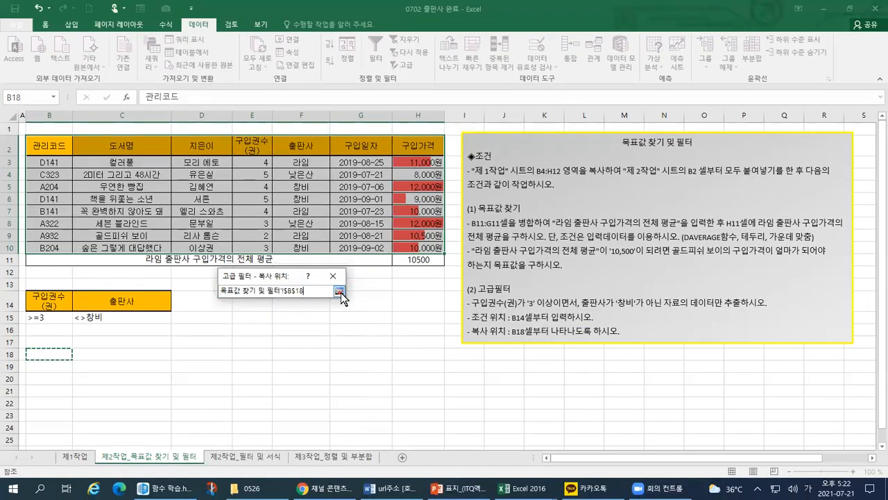
{"action": "left_click", "coordinate": [339, 291]}
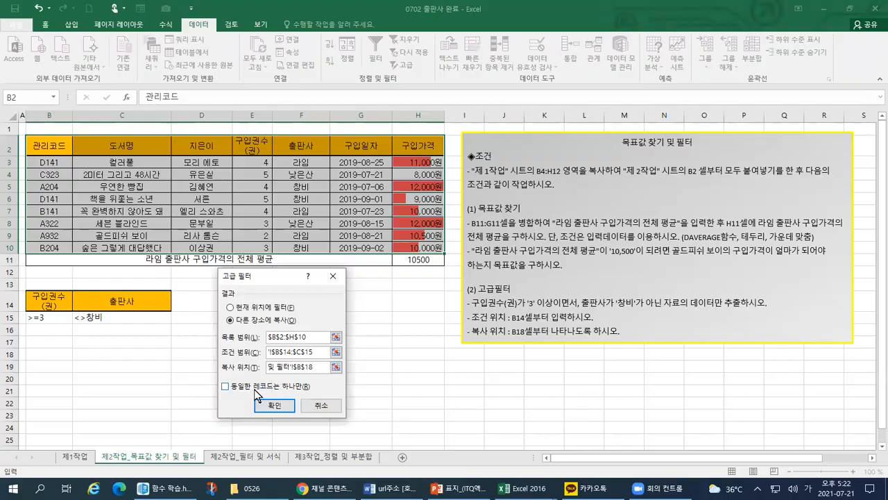
Review the Advanced Filter's 목록 범위, 조건 범위, 복사 위치 and 다른 장소에 복사 option against the written instruction.
{"action": "key", "text": "ctrl+1"}
{"action": "left_click", "coordinate": [177, 401]}
{"action": "mouse_move", "coordinate": [244, 256]}
{"action": "left_mouse_down"}
{"action": "mouse_move", "coordinate": [249, 267]}
{"action": "mouse_move", "coordinate": [259, 255]}
{"action": "left_mouse_up"}
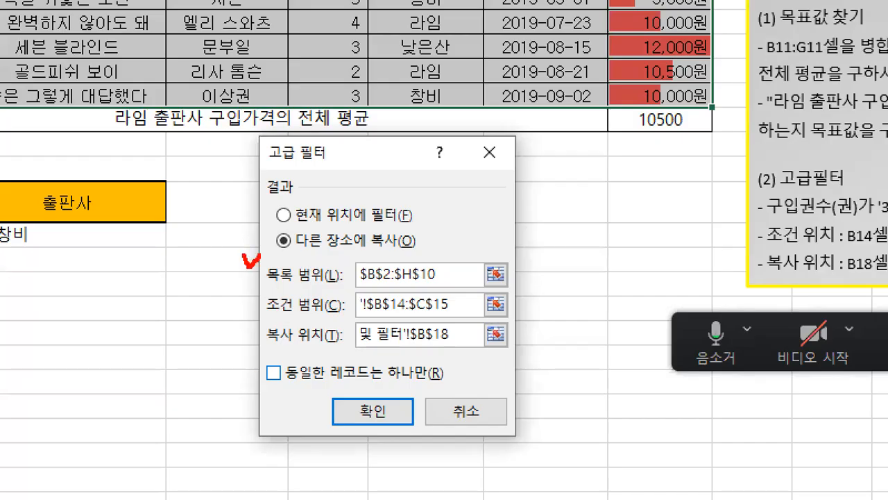
{"action": "mouse_move", "coordinate": [236, 295]}
{"action": "left_mouse_down"}
{"action": "mouse_move", "coordinate": [243, 307]}
{"action": "mouse_move", "coordinate": [258, 290]}
{"action": "left_mouse_up"}
{"action": "mouse_move", "coordinate": [244, 331]}
{"action": "left_mouse_down"}
{"action": "mouse_move", "coordinate": [251, 343]}
{"action": "mouse_move", "coordinate": [261, 323]}
{"action": "left_mouse_up"}
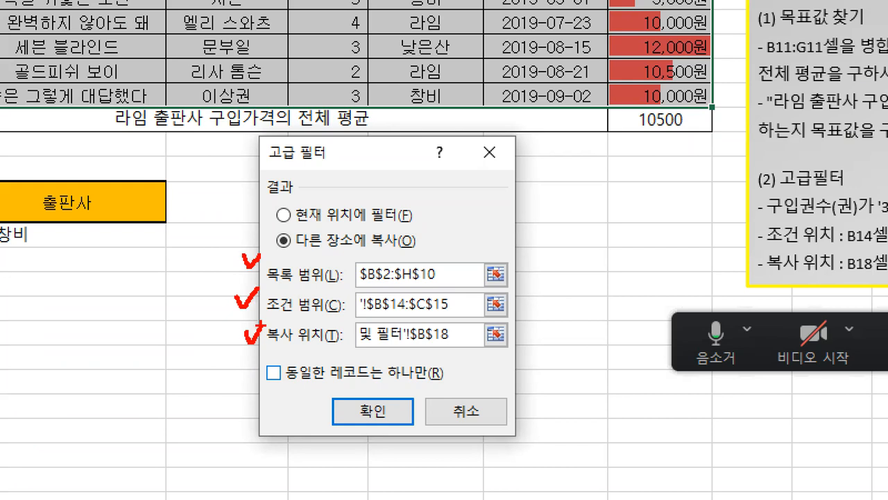
{"action": "mouse_move", "coordinate": [389, 448]}
{"action": "left_mouse_down"}
{"action": "mouse_move", "coordinate": [367, 452]}
{"action": "mouse_move", "coordinate": [381, 380]}
{"action": "mouse_move", "coordinate": [405, 427]}
{"action": "mouse_move", "coordinate": [378, 444]}
{"action": "left_mouse_up"}
{"action": "mouse_move", "coordinate": [262, 263]}
{"action": "left_mouse_down"}
{"action": "mouse_move", "coordinate": [408, 251]}
{"action": "mouse_move", "coordinate": [355, 223]}
{"action": "mouse_move", "coordinate": [271, 255]}
{"action": "mouse_move", "coordinate": [611, 241]}
{"action": "mouse_move", "coordinate": [738, 281]}
{"action": "mouse_move", "coordinate": [880, 277]}
{"action": "mouse_move", "coordinate": [804, 247]}
{"action": "mouse_move", "coordinate": [789, 277]}
{"action": "left_mouse_up"}
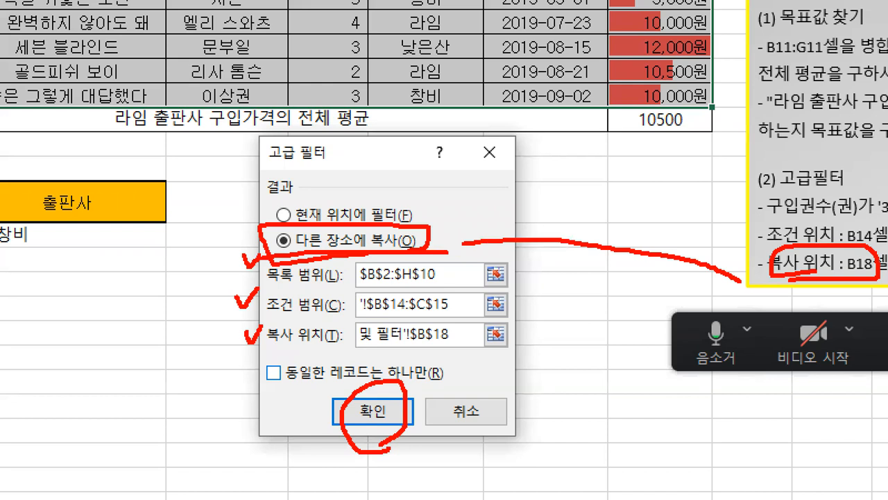
{"action": "left_click_drag", "start_coordinate": [479, 212], "coordinate": [466, 262]}
{"action": "left_click_drag", "start_coordinate": [210, 255], "coordinate": [212, 263]}
{"action": "left_click_drag", "start_coordinate": [207, 303], "coordinate": [210, 310]}
{"action": "left_click_drag", "start_coordinate": [215, 346], "coordinate": [216, 352]}
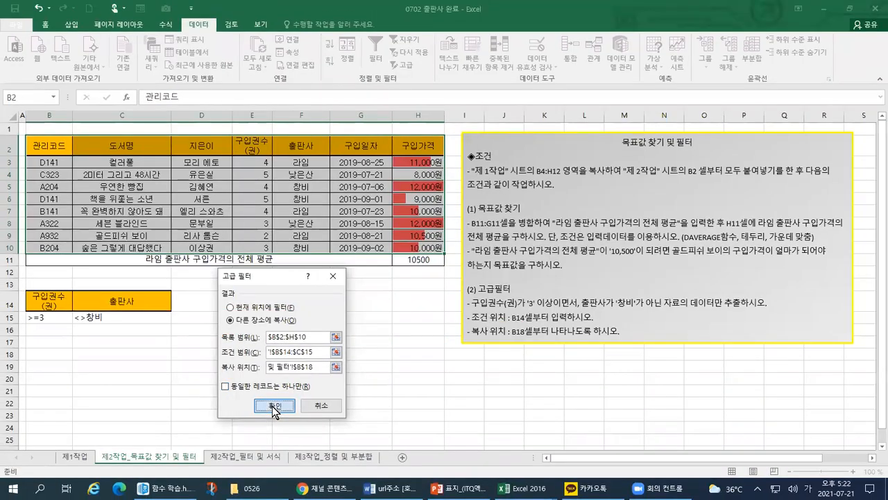
Run the advanced filter to copy the matching records to the area starting at B18.
{"action": "left_click", "coordinate": [273, 408]}
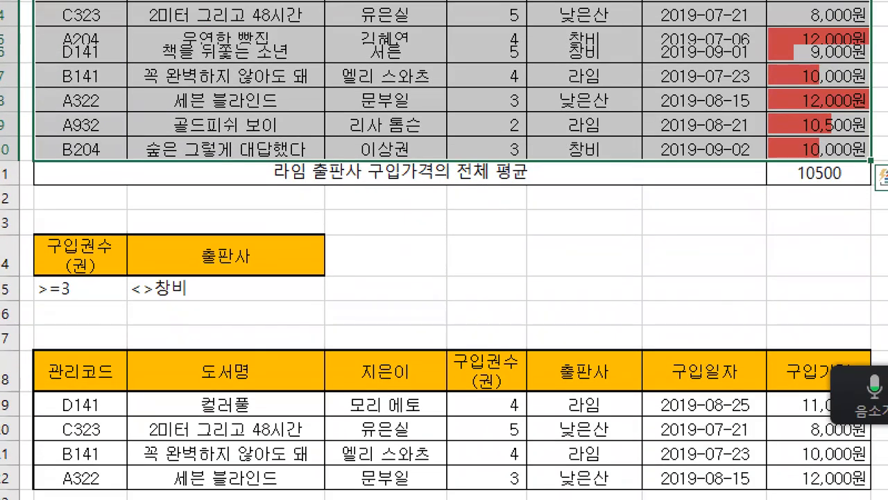
Check the 구입권수(권) values of the extracted records against the >=3 criterion.
{"action": "mouse_move", "coordinate": [191, 331]}
{"action": "left_mouse_down"}
{"action": "mouse_move", "coordinate": [83, 205]}
{"action": "mouse_move", "coordinate": [219, 278]}
{"action": "left_mouse_up"}
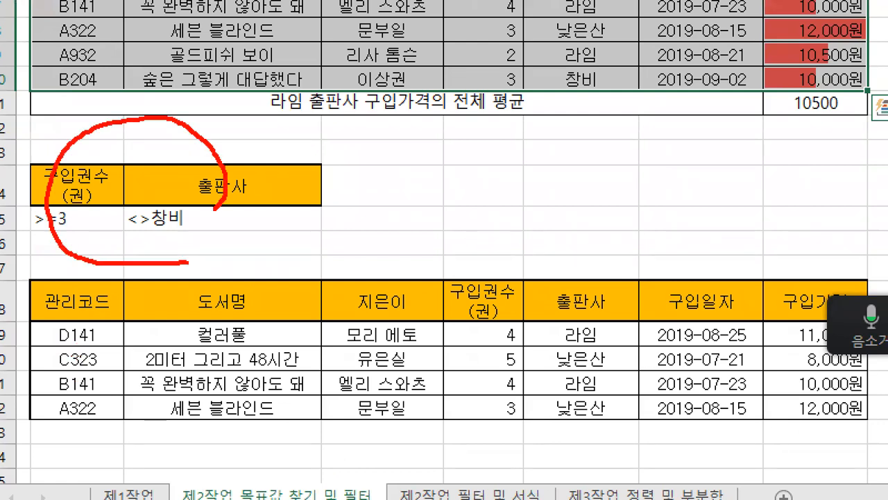
{"action": "left_click_drag", "start_coordinate": [216, 206], "coordinate": [128, 254]}
{"action": "mouse_move", "coordinate": [36, 259]}
{"action": "left_mouse_down"}
{"action": "mouse_move", "coordinate": [8, 309]}
{"action": "mouse_move", "coordinate": [35, 333]}
{"action": "mouse_move", "coordinate": [6, 364]}
{"action": "mouse_move", "coordinate": [32, 267]}
{"action": "mouse_move", "coordinate": [33, 437]}
{"action": "mouse_move", "coordinate": [96, 437]}
{"action": "left_mouse_up"}
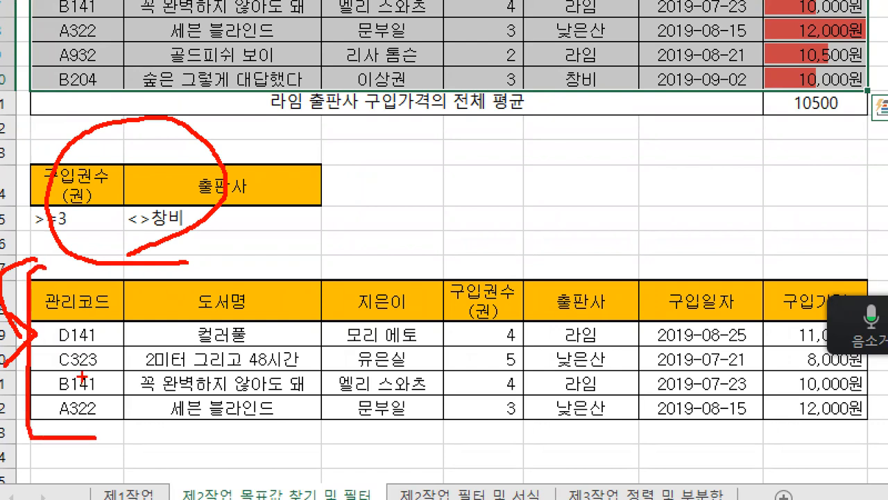
{"action": "left_click_drag", "start_coordinate": [110, 153], "coordinate": [129, 162]}
{"action": "mouse_move", "coordinate": [454, 260]}
{"action": "left_mouse_down"}
{"action": "mouse_move", "coordinate": [459, 266]}
{"action": "mouse_move", "coordinate": [479, 249]}
{"action": "left_mouse_up"}
{"action": "mouse_move", "coordinate": [497, 420]}
{"action": "left_mouse_down"}
{"action": "mouse_move", "coordinate": [525, 365]}
{"action": "mouse_move", "coordinate": [501, 320]}
{"action": "mouse_move", "coordinate": [497, 420]}
{"action": "left_mouse_up"}
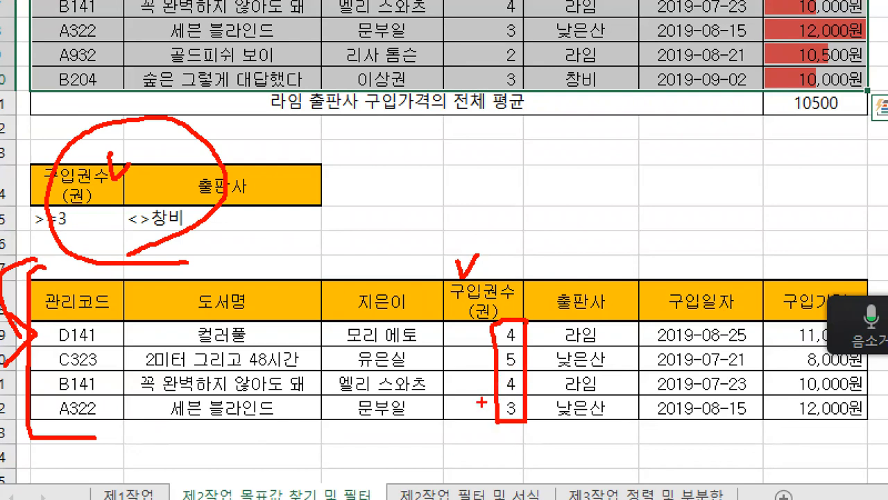
{"action": "left_click_drag", "start_coordinate": [460, 337], "coordinate": [459, 354]}
{"action": "left_click_drag", "start_coordinate": [475, 352], "coordinate": [475, 402]}
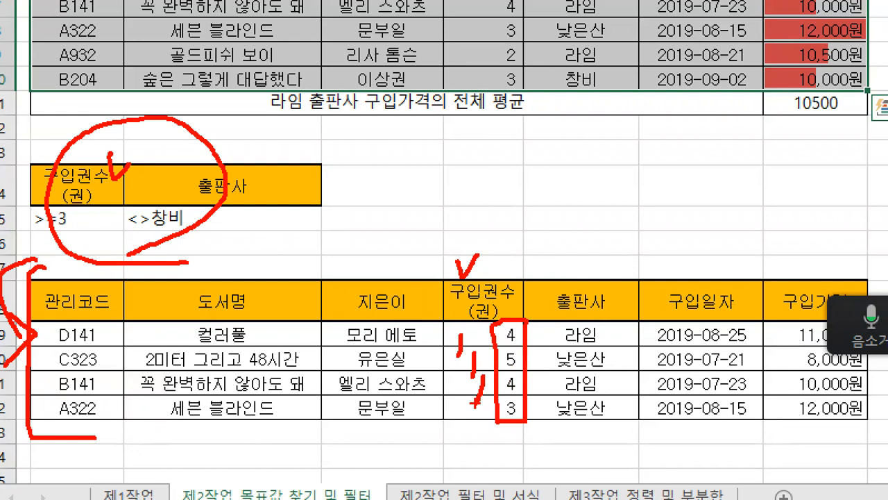
Check the 출판사 values of the extracted records against the <>창비 criterion, then examine each record for both conditions.
{"action": "mouse_move", "coordinate": [281, 234]}
{"action": "left_mouse_down"}
{"action": "mouse_move", "coordinate": [125, 237]}
{"action": "mouse_move", "coordinate": [208, 154]}
{"action": "mouse_move", "coordinate": [308, 228]}
{"action": "mouse_move", "coordinate": [283, 246]}
{"action": "left_mouse_up"}
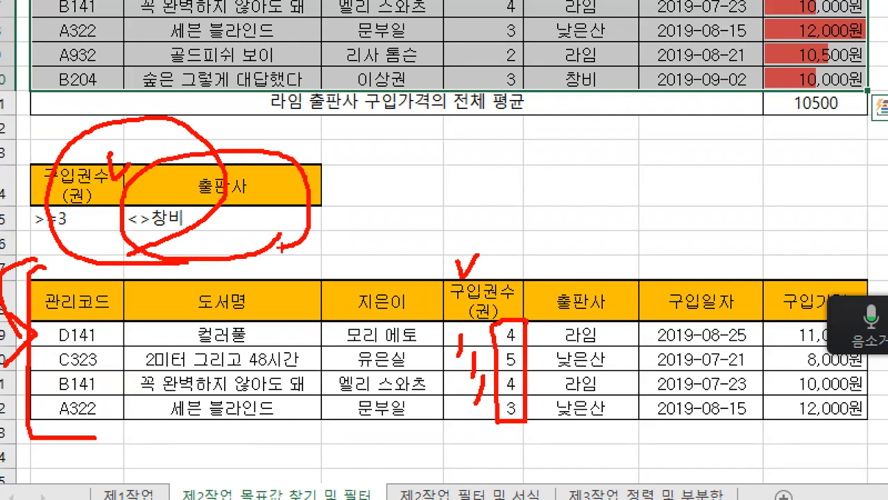
{"action": "left_click_drag", "start_coordinate": [147, 228], "coordinate": [182, 228]}
{"action": "mouse_move", "coordinate": [581, 267]}
{"action": "left_mouse_down"}
{"action": "mouse_move", "coordinate": [528, 372]}
{"action": "mouse_move", "coordinate": [591, 421]}
{"action": "mouse_move", "coordinate": [629, 261]}
{"action": "left_mouse_up"}
{"action": "mouse_move", "coordinate": [568, 321]}
{"action": "left_mouse_down"}
{"action": "mouse_move", "coordinate": [540, 345]}
{"action": "mouse_move", "coordinate": [548, 415]}
{"action": "left_mouse_up"}
{"action": "mouse_move", "coordinate": [586, 245]}
{"action": "left_mouse_down"}
{"action": "mouse_move", "coordinate": [437, 277]}
{"action": "mouse_move", "coordinate": [443, 444]}
{"action": "mouse_move", "coordinate": [639, 443]}
{"action": "mouse_move", "coordinate": [652, 231]}
{"action": "mouse_move", "coordinate": [448, 227]}
{"action": "left_mouse_up"}
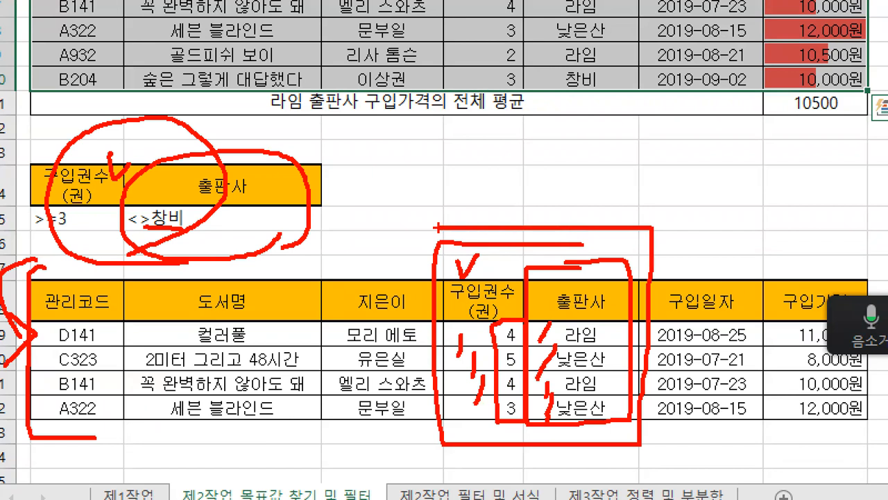
{"action": "left_click_drag", "start_coordinate": [112, 322], "coordinate": [80, 363]}
{"action": "mouse_move", "coordinate": [145, 376]}
{"action": "left_mouse_down"}
{"action": "mouse_move", "coordinate": [111, 403]}
{"action": "mouse_move", "coordinate": [126, 419]}
{"action": "left_mouse_up"}
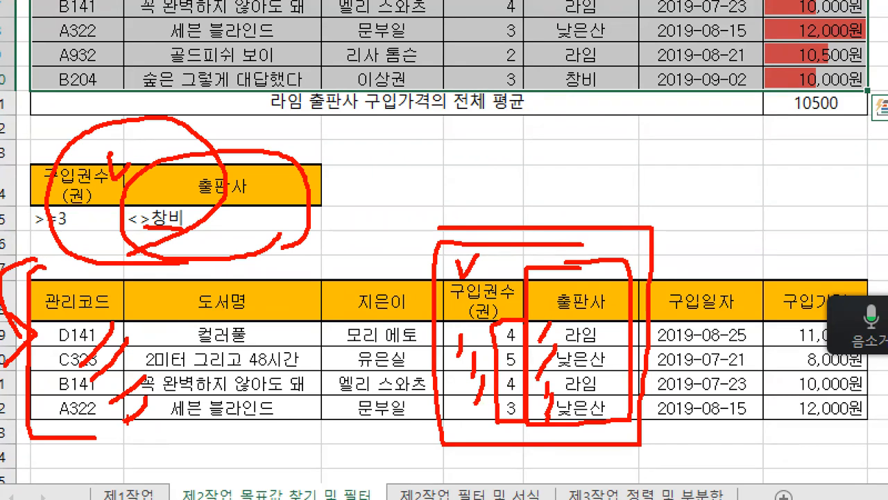
{"action": "key", "text": "Escape"}
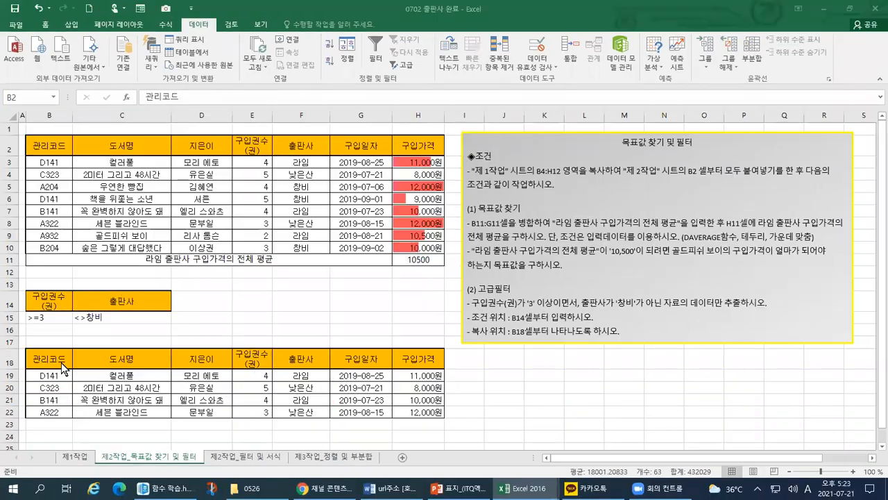
Compare the source list B2:H10 with the criteria in B14:C15 and the extracted table to examine how the filter selects records.
{"action": "key", "text": "ctrl+1"}
{"action": "left_click", "coordinate": [4, 271]}
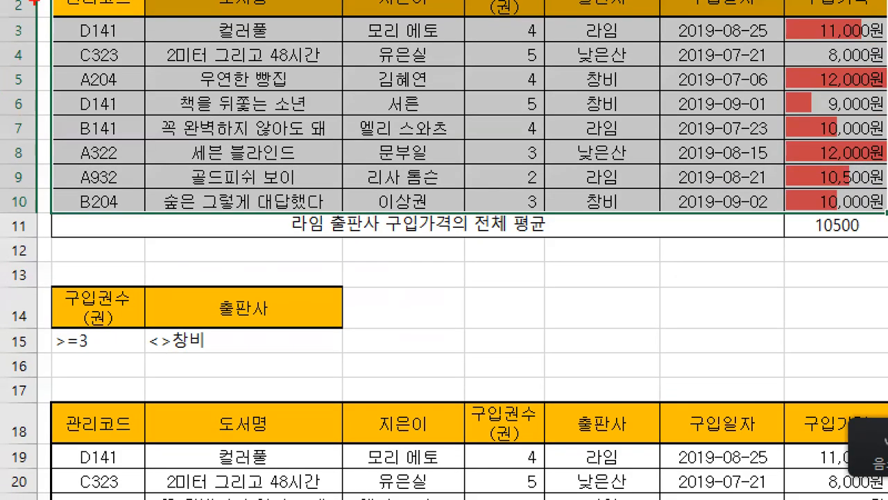
{"action": "left_click_drag", "start_coordinate": [35, 2], "coordinate": [240, 256]}
{"action": "mouse_move", "coordinate": [875, 13]}
{"action": "left_mouse_down"}
{"action": "mouse_move", "coordinate": [806, 118]}
{"action": "mouse_move", "coordinate": [604, 235]}
{"action": "mouse_move", "coordinate": [570, 400]}
{"action": "left_mouse_up"}
{"action": "left_click_drag", "start_coordinate": [238, 254], "coordinate": [245, 383]}
{"action": "mouse_move", "coordinate": [364, 399]}
{"action": "left_mouse_down"}
{"action": "mouse_move", "coordinate": [370, 444]}
{"action": "mouse_move", "coordinate": [361, 471]}
{"action": "mouse_move", "coordinate": [417, 429]}
{"action": "left_mouse_up"}
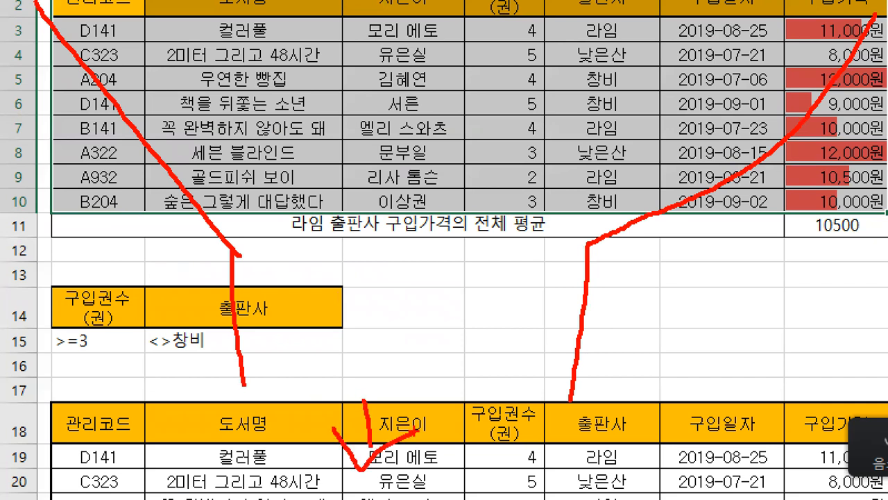
{"action": "mouse_move", "coordinate": [417, 13]}
{"action": "left_mouse_down"}
{"action": "mouse_move", "coordinate": [122, 56]}
{"action": "mouse_move", "coordinate": [811, 229]}
{"action": "mouse_move", "coordinate": [394, 21]}
{"action": "mouse_move", "coordinate": [362, 21]}
{"action": "left_mouse_up"}
{"action": "mouse_move", "coordinate": [326, 253]}
{"action": "left_mouse_down"}
{"action": "mouse_move", "coordinate": [269, 252]}
{"action": "mouse_move", "coordinate": [86, 361]}
{"action": "mouse_move", "coordinate": [328, 271]}
{"action": "mouse_move", "coordinate": [264, 256]}
{"action": "left_mouse_up"}
{"action": "left_click_drag", "start_coordinate": [407, 374], "coordinate": [406, 419]}
{"action": "left_click_drag", "start_coordinate": [435, 386], "coordinate": [435, 421]}
{"action": "left_click_drag", "start_coordinate": [468, 386], "coordinate": [468, 424]}
{"action": "mouse_move", "coordinate": [405, 438]}
{"action": "left_mouse_down"}
{"action": "mouse_move", "coordinate": [418, 461]}
{"action": "mouse_move", "coordinate": [480, 424]}
{"action": "left_mouse_up"}
{"action": "mouse_move", "coordinate": [487, 420]}
{"action": "left_mouse_down"}
{"action": "mouse_move", "coordinate": [499, 445]}
{"action": "mouse_move", "coordinate": [536, 420]}
{"action": "left_mouse_up"}
{"action": "mouse_move", "coordinate": [141, 466]}
{"action": "left_mouse_down"}
{"action": "mouse_move", "coordinate": [177, 429]}
{"action": "mouse_move", "coordinate": [208, 435]}
{"action": "left_mouse_up"}
{"action": "left_click_drag", "start_coordinate": [208, 478], "coordinate": [291, 440]}
{"action": "left_click_drag", "start_coordinate": [291, 477], "coordinate": [305, 455]}
{"action": "left_click_drag", "start_coordinate": [599, 445], "coordinate": [563, 474]}
{"action": "left_click_drag", "start_coordinate": [666, 457], "coordinate": [641, 478]}
{"action": "left_click_drag", "start_coordinate": [731, 446], "coordinate": [673, 499]}
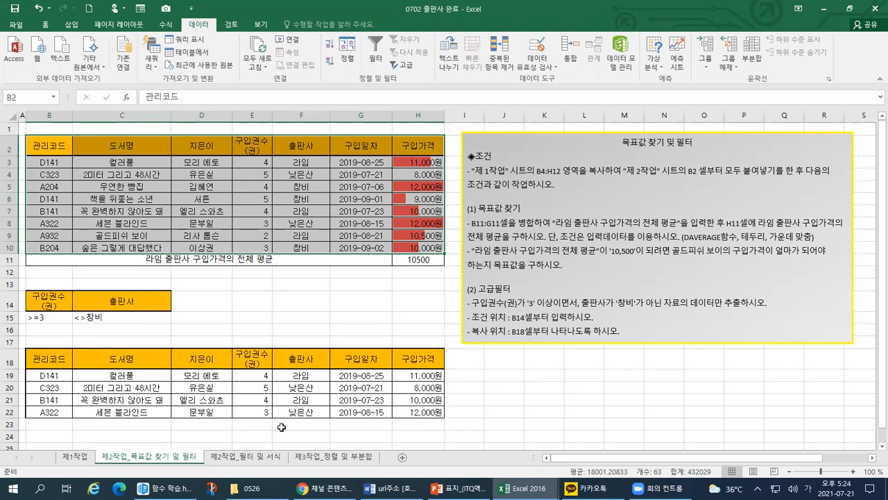
Switch to the 제2작업_필터 및 서식 worksheet.
{"action": "left_click", "coordinate": [260, 459]}
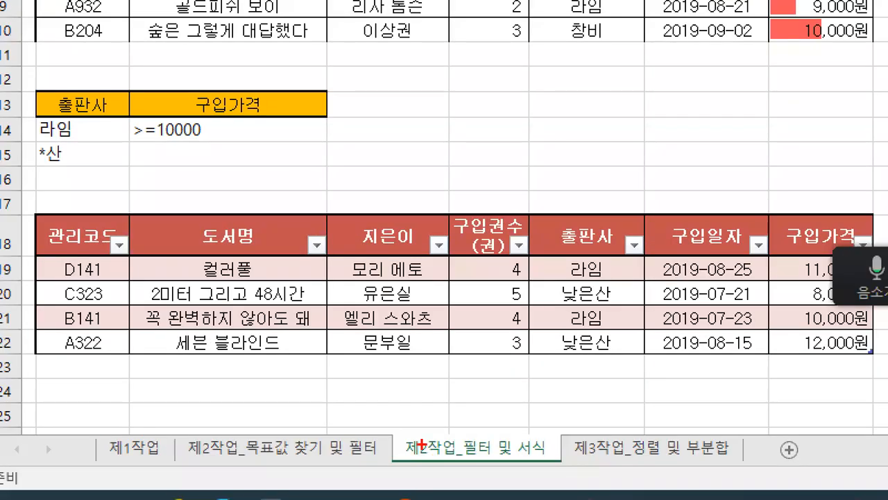
{"action": "left_click_drag", "start_coordinate": [217, 441], "coordinate": [229, 440]}
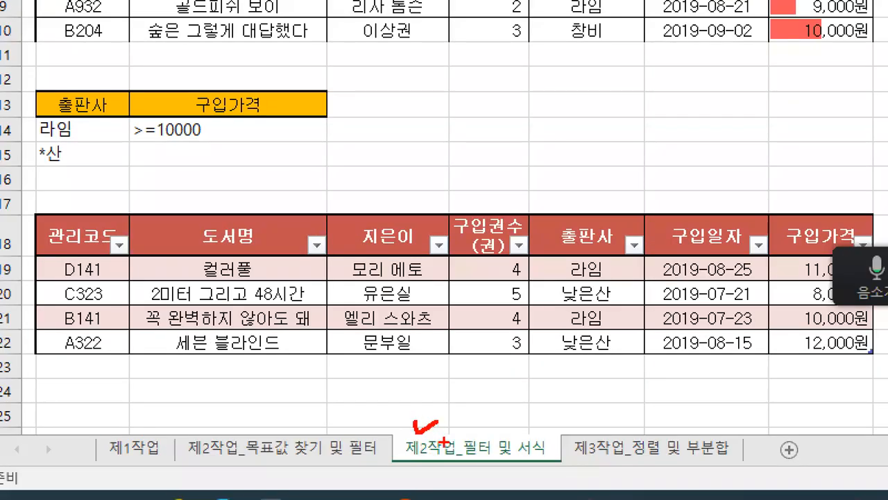